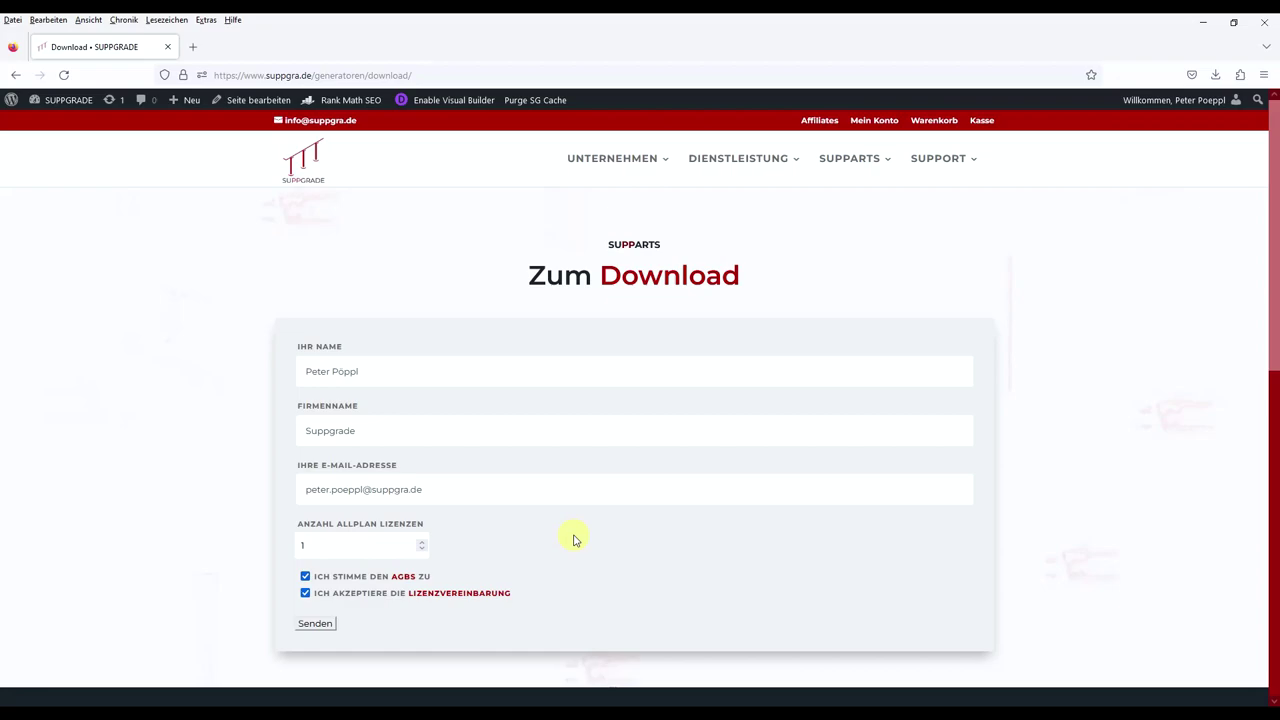
Submit the completed download request form and download the Abdichtung V2.20 generator from the downloads page
{"action": "left_click", "coordinate": [316, 624]}
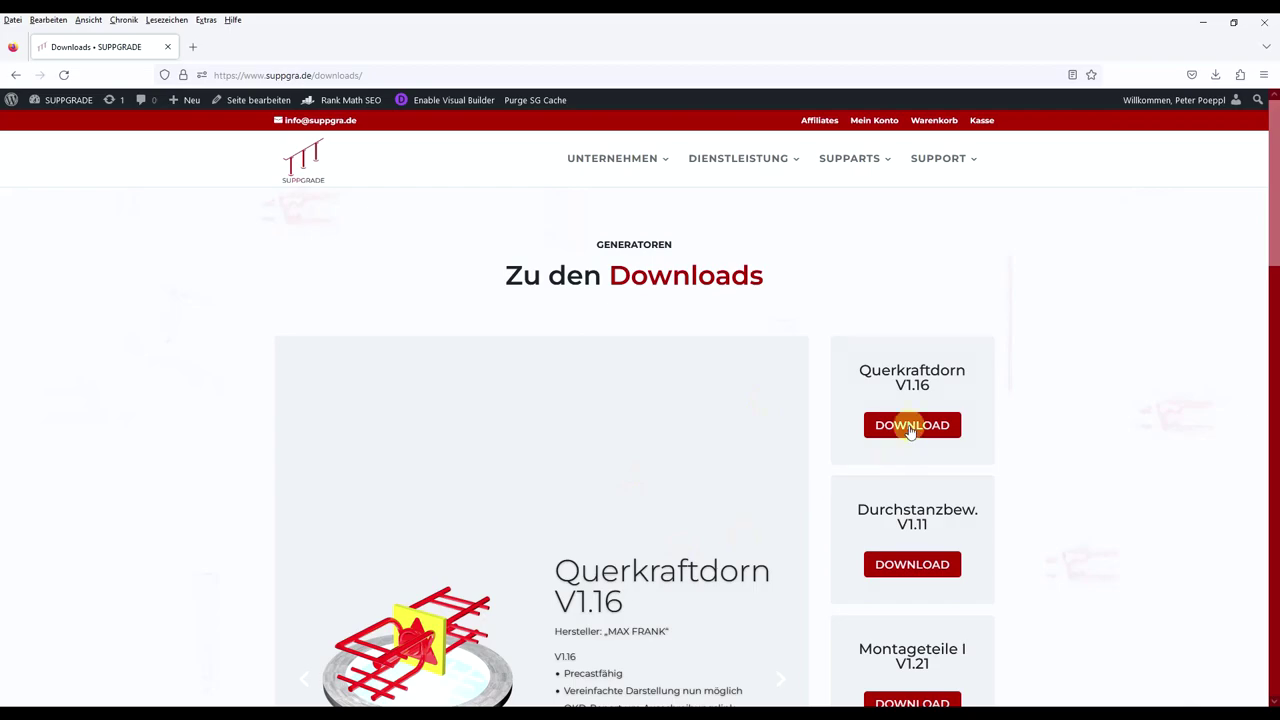
{"action": "scroll", "coordinate": [923, 500], "scroll_direction": "down", "scroll_amount": 4}
{"action": "left_click", "coordinate": [950, 332]}
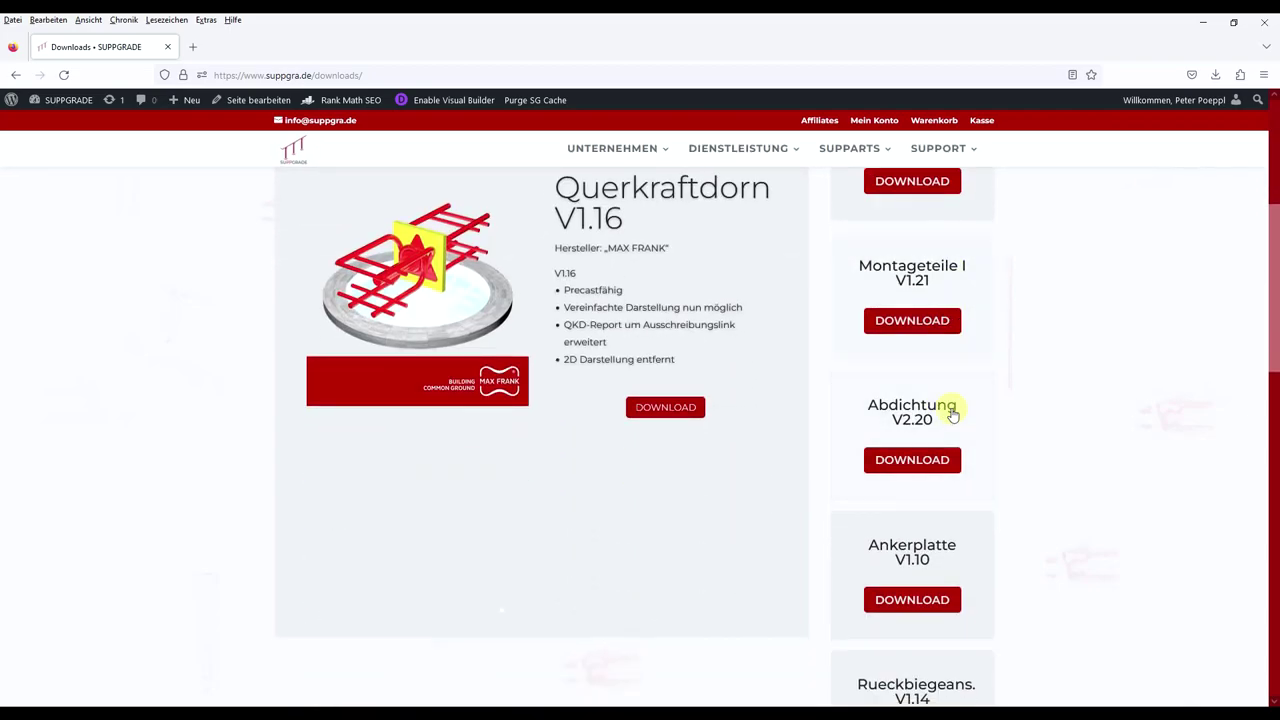
{"action": "left_click", "coordinate": [947, 462]}
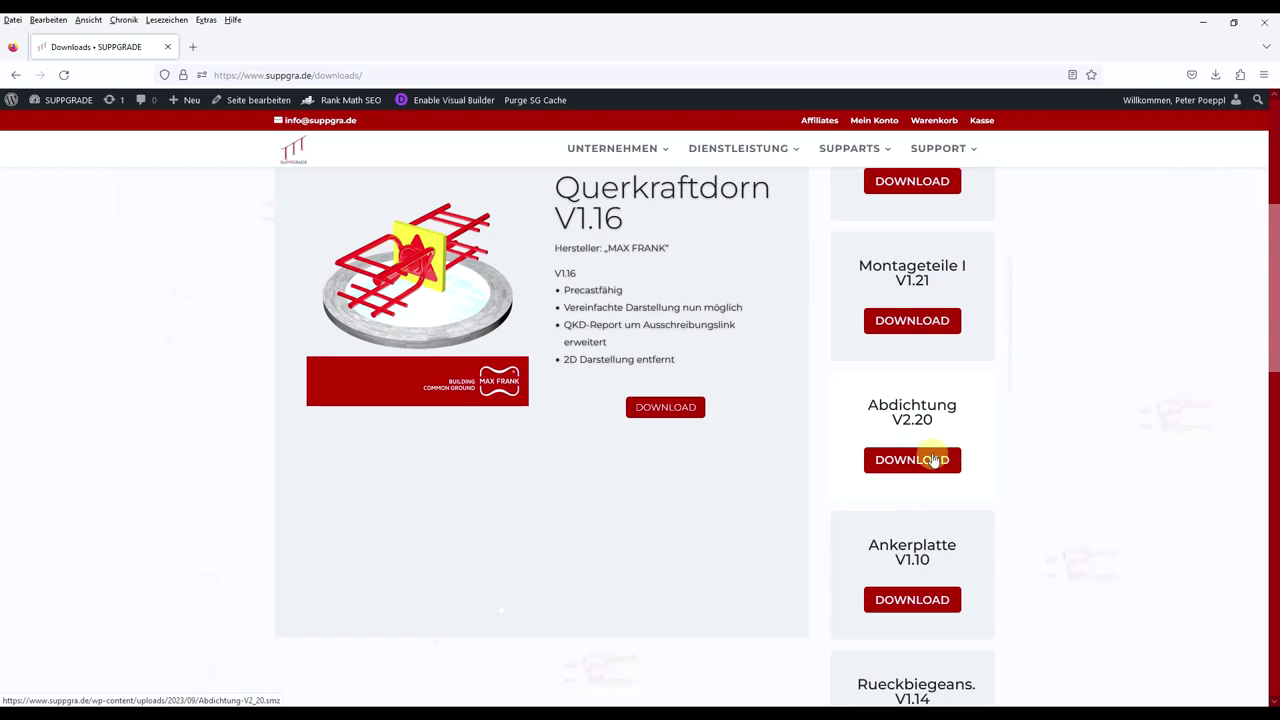
{"action": "scroll", "coordinate": [777, 434], "scroll_direction": "up", "scroll_amount": 4}
{"action": "left_click", "coordinate": [787, 684]}
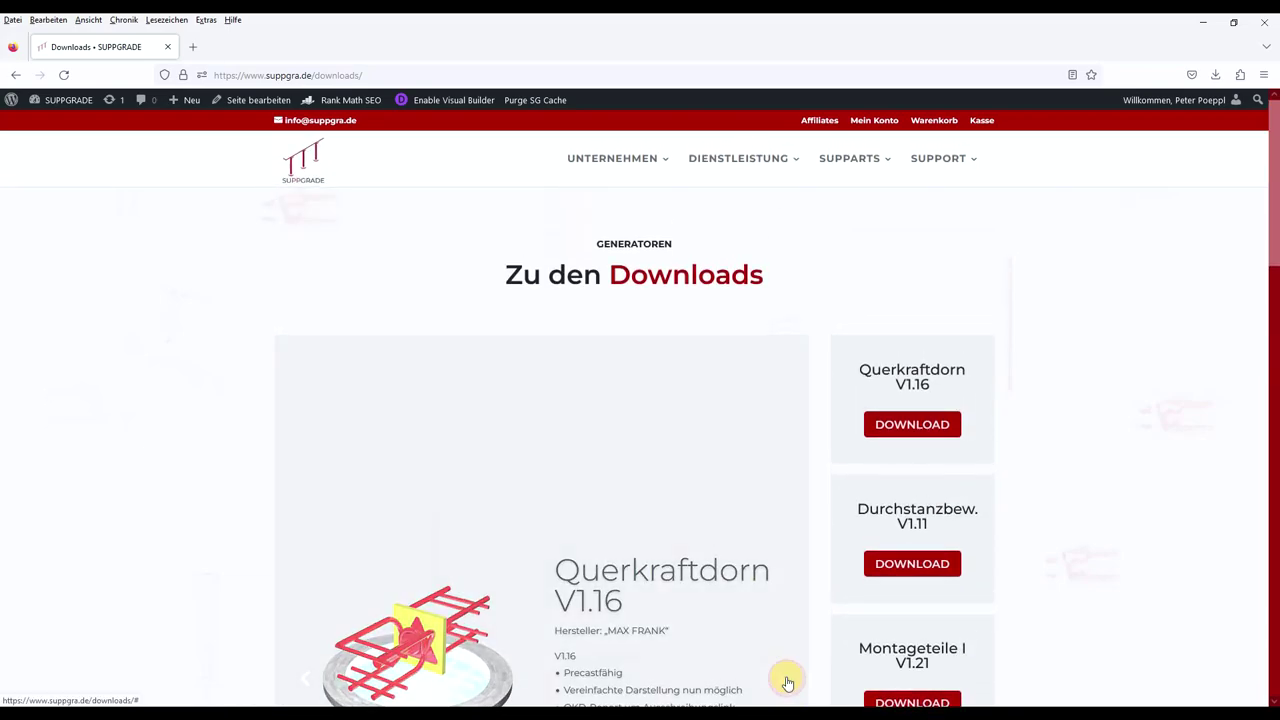
{"action": "scroll", "coordinate": [586, 474], "scroll_direction": "down", "scroll_amount": 4}
{"action": "left_click", "coordinate": [655, 555]}
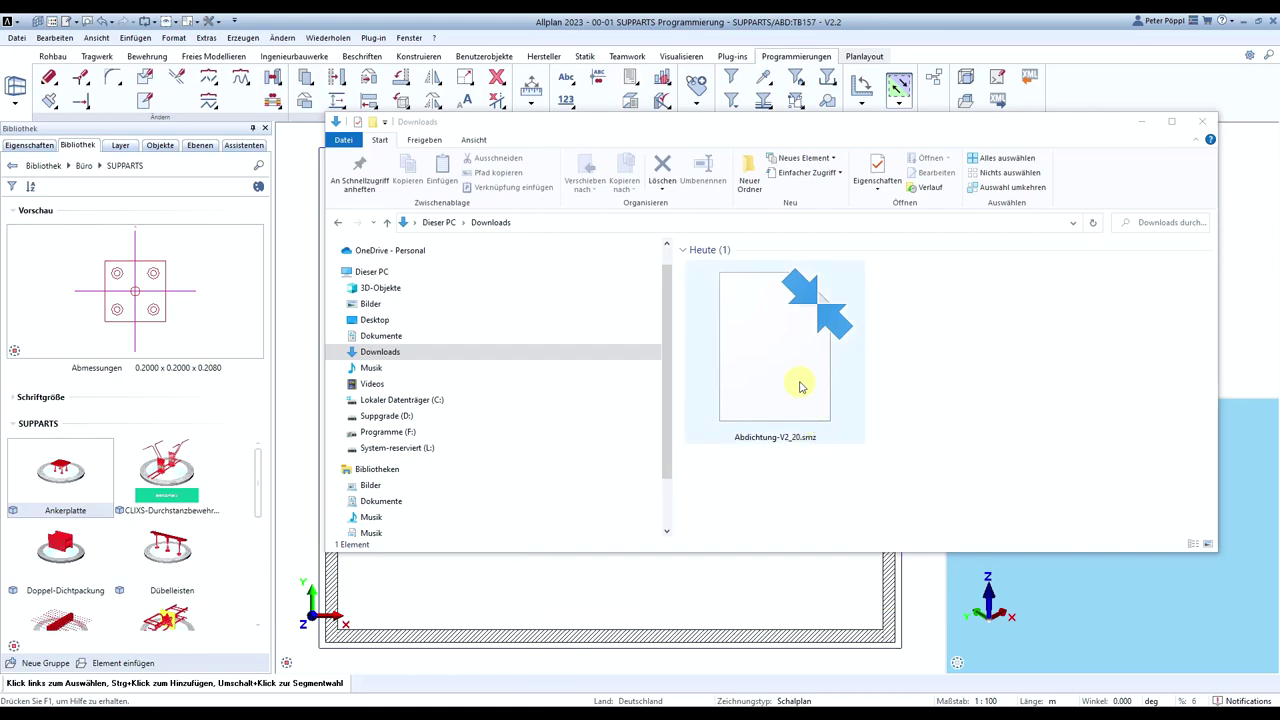
Load Abdichtung-V2_20.smz from the Downloads folder into the Allplan drawing and end the placement without inserting the part
{"action": "left_click", "coordinate": [761, 344]}
{"action": "mouse_move", "coordinate": [761, 344]}
{"action": "left_mouse_down"}
{"action": "mouse_move", "coordinate": [849, 423]}
{"action": "mouse_move", "coordinate": [825, 592]}
{"action": "left_mouse_up"}
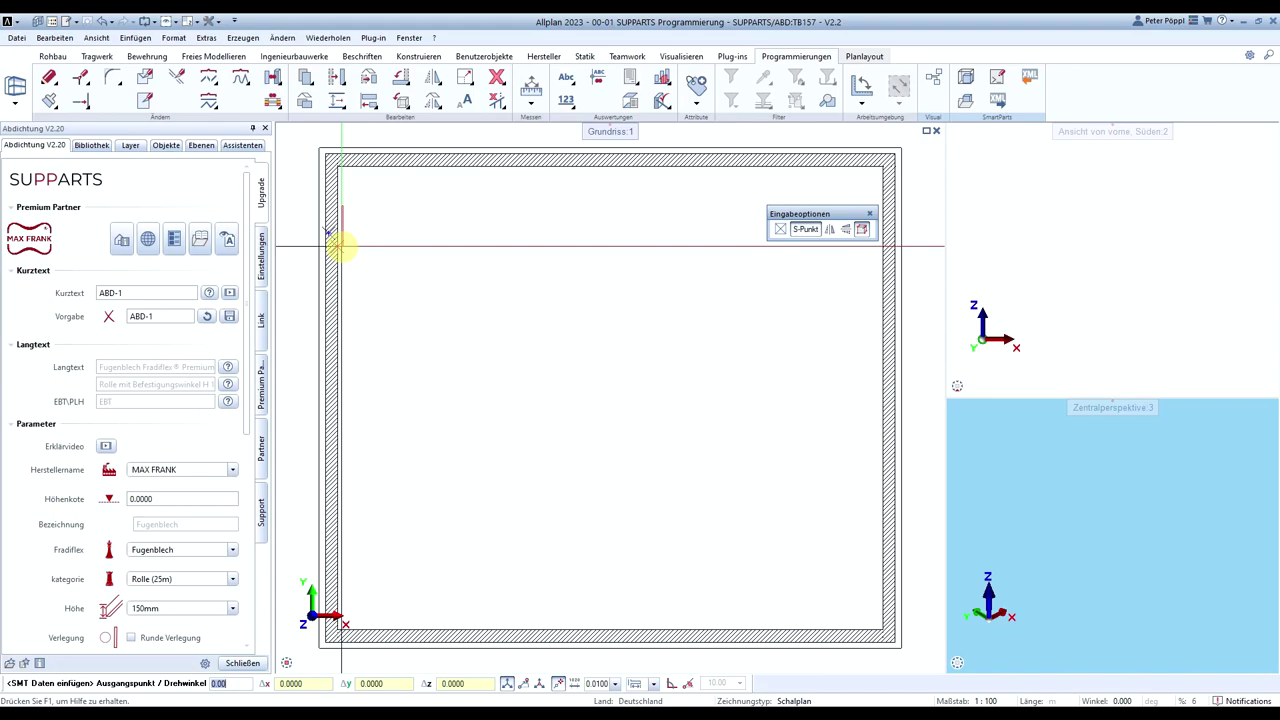
{"action": "key", "text": "Escape"}
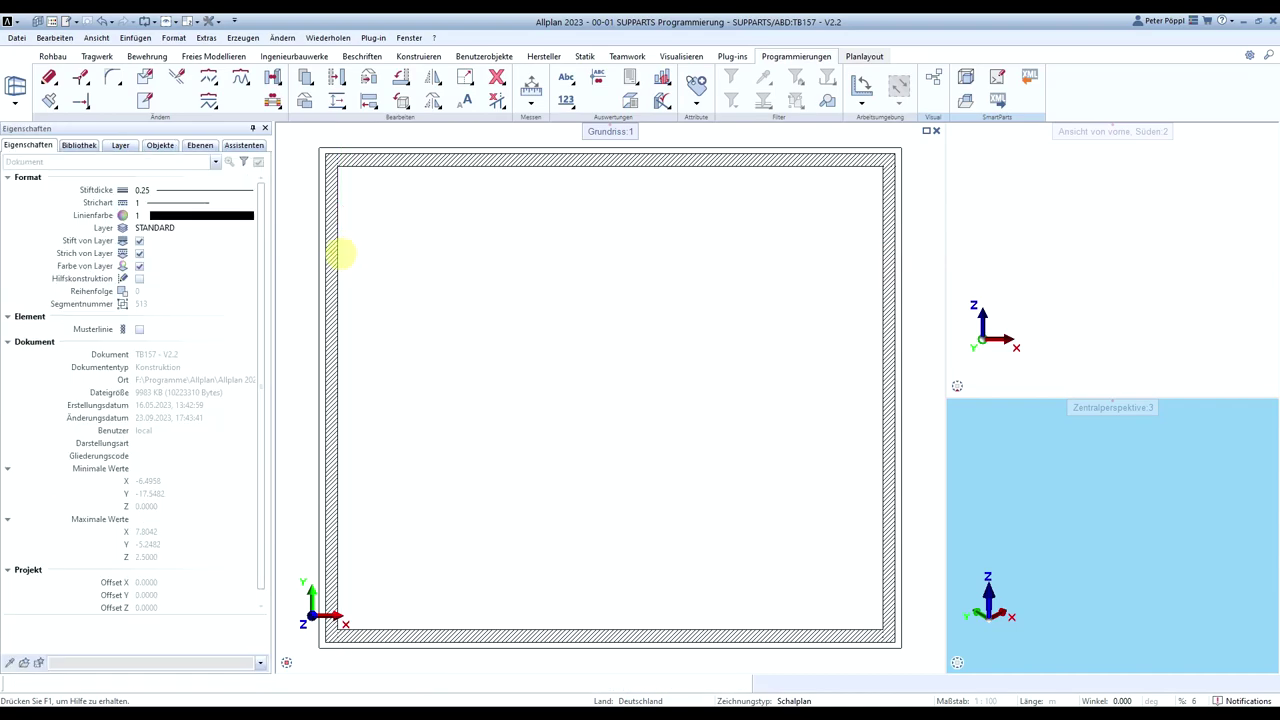
Go to the office library's SUPPARTS folder and select the Abdichtung SmartPart
{"action": "left_click", "coordinate": [80, 147]}
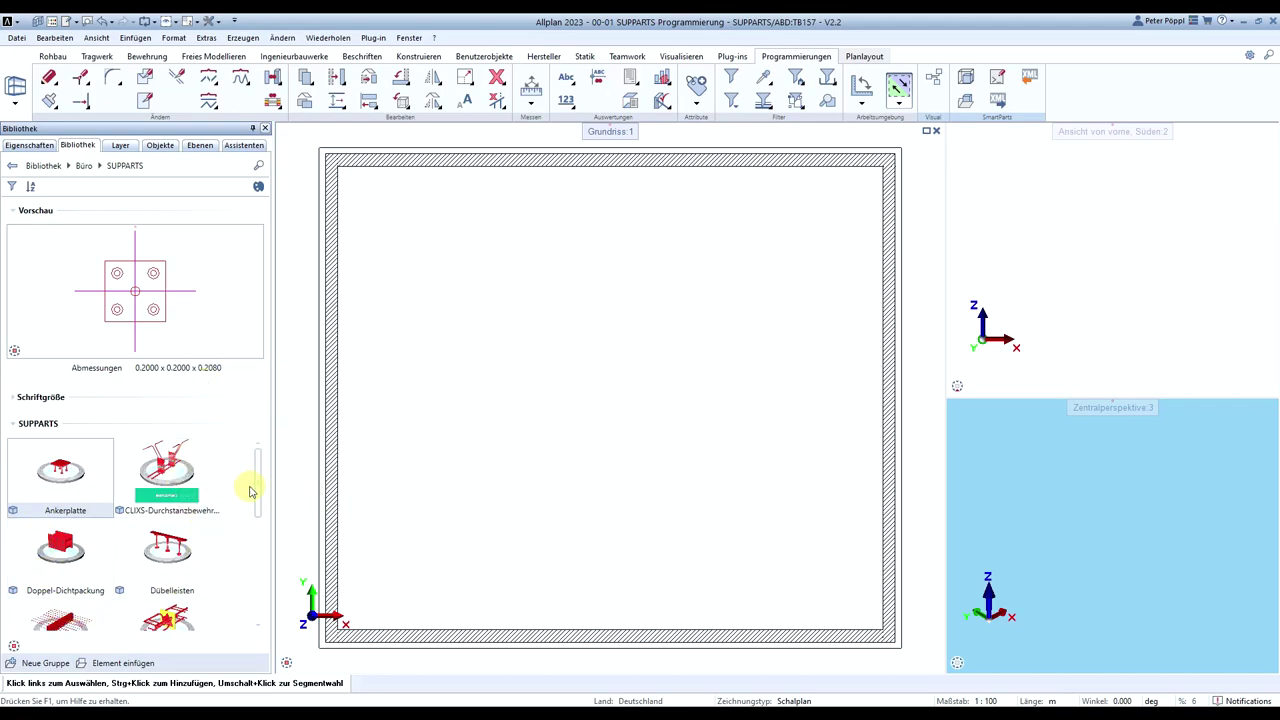
{"action": "left_click", "coordinate": [42, 166]}
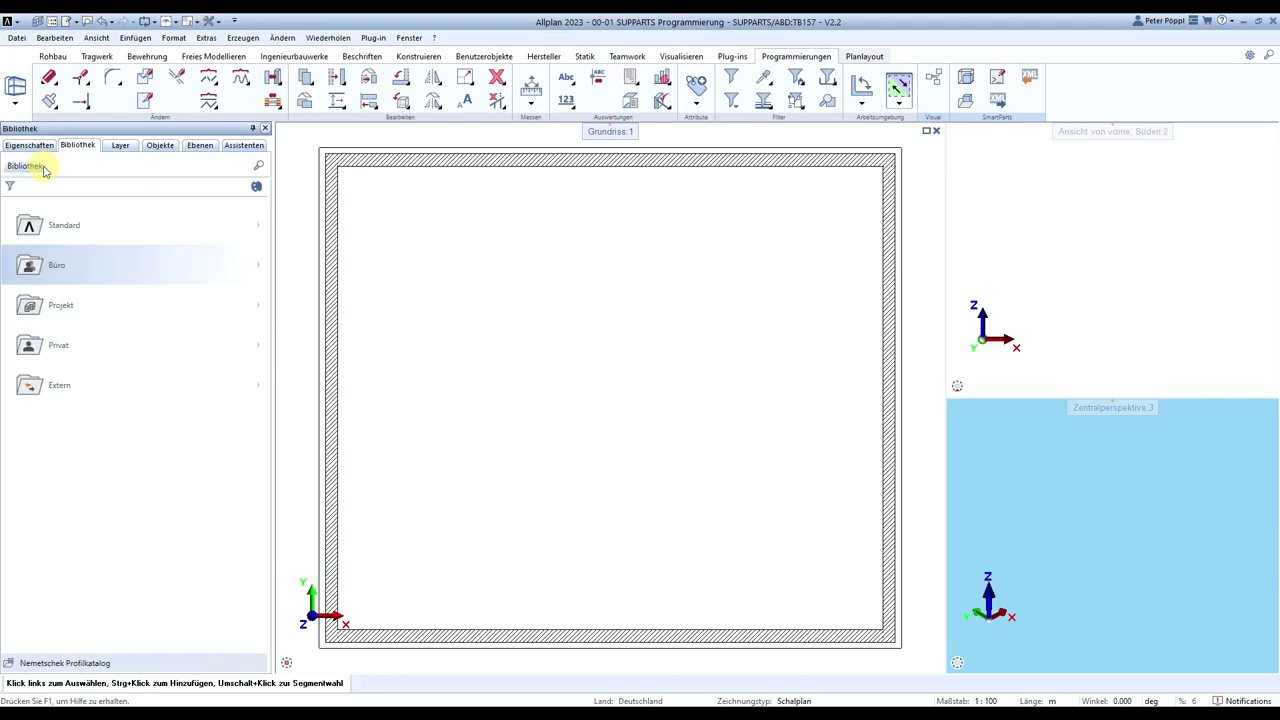
{"action": "left_click", "coordinate": [94, 268]}
{"action": "scroll", "coordinate": [105, 440], "scroll_direction": "down", "scroll_amount": 5}
{"action": "left_click", "coordinate": [80, 545]}
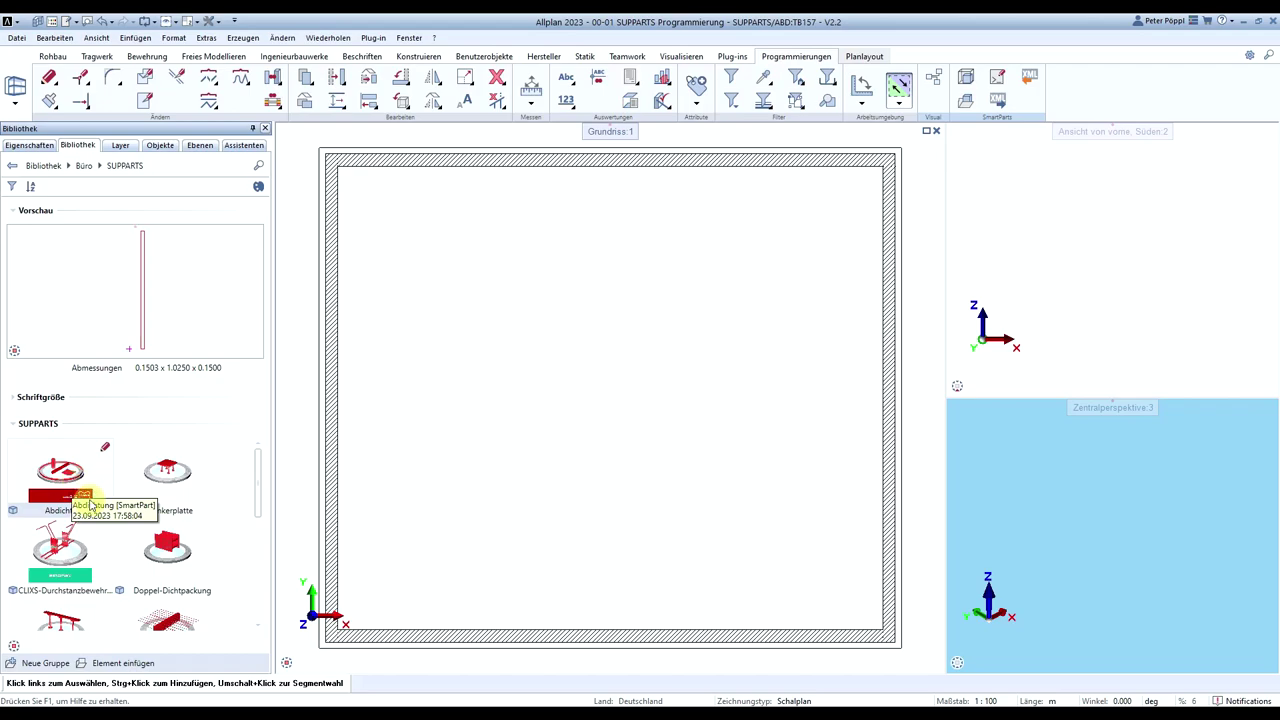
{"action": "left_click", "coordinate": [90, 505]}
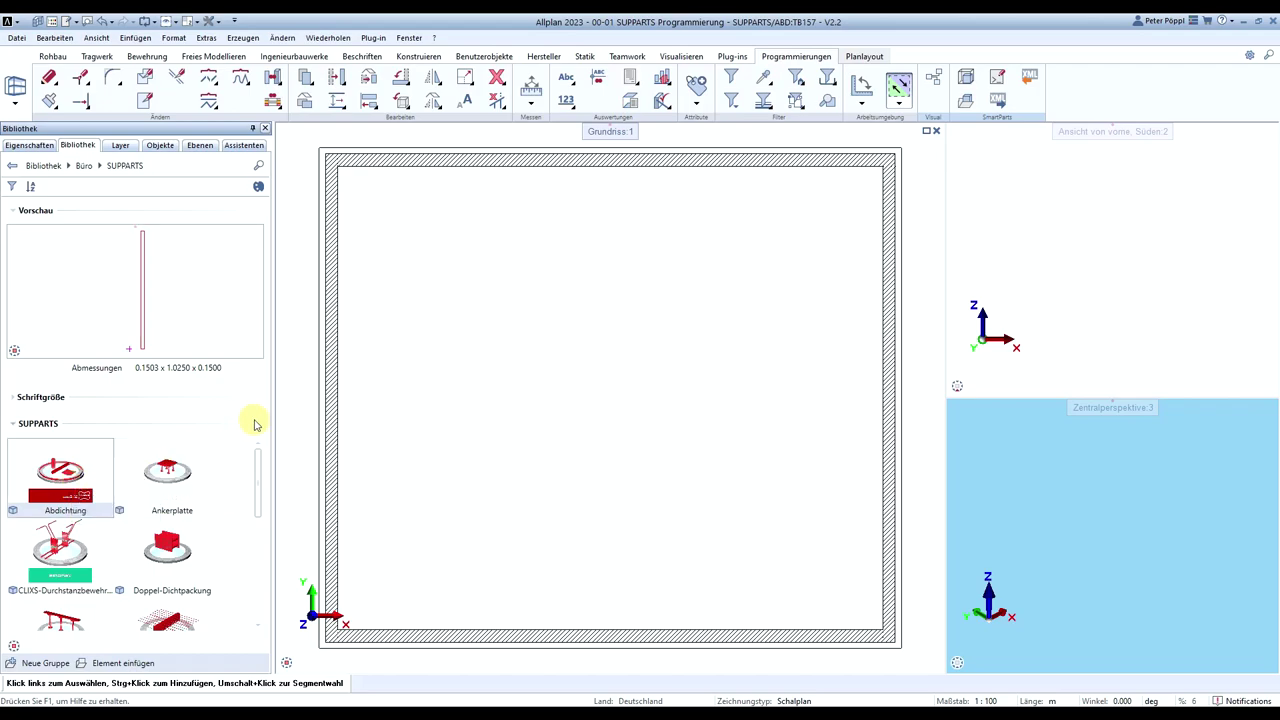
Check the report files in the office SUPPARTS folder and close the report selection without opening one
{"action": "left_click", "coordinate": [627, 88]}
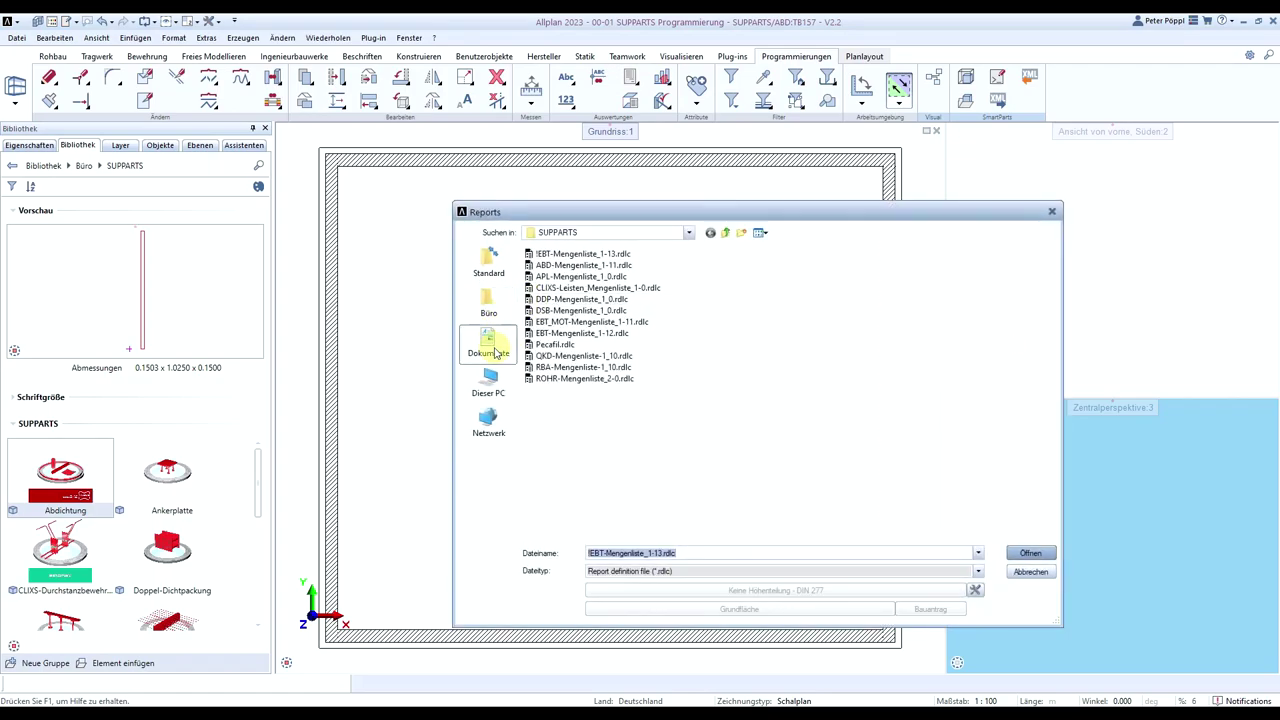
{"action": "left_click", "coordinate": [491, 313]}
{"action": "double_click", "coordinate": [558, 342]}
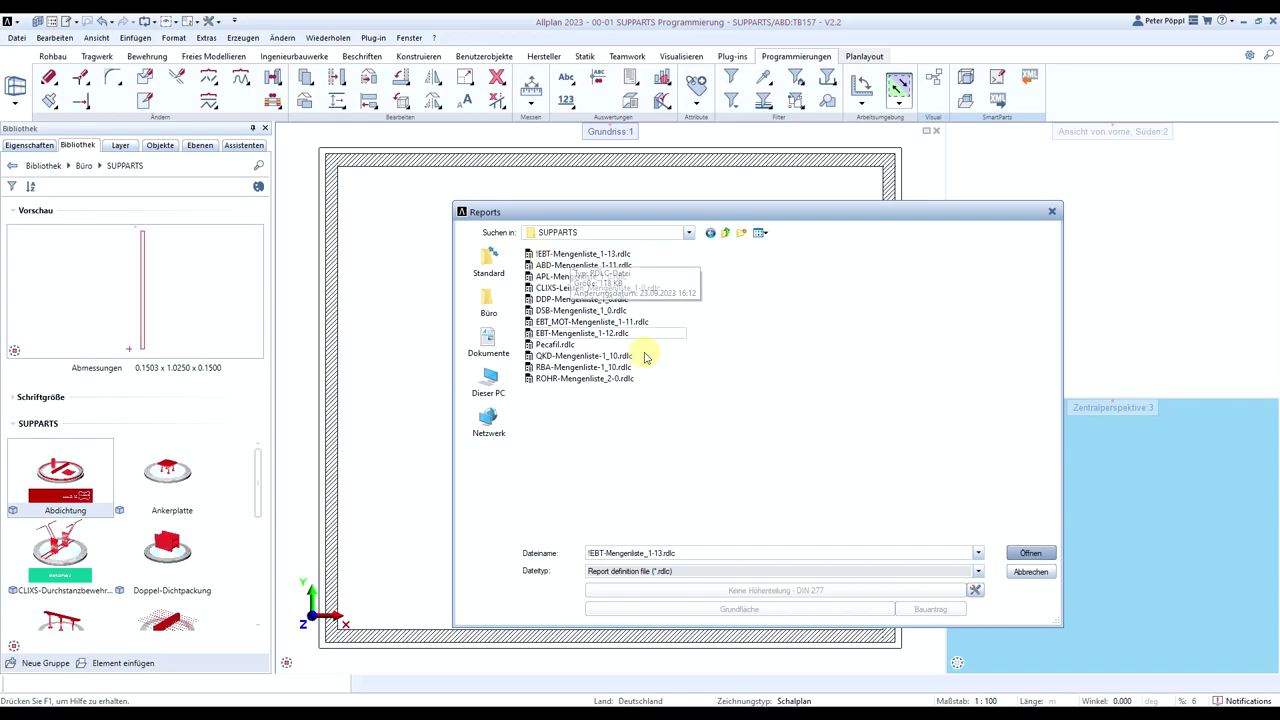
{"action": "left_click", "coordinate": [1049, 213]}
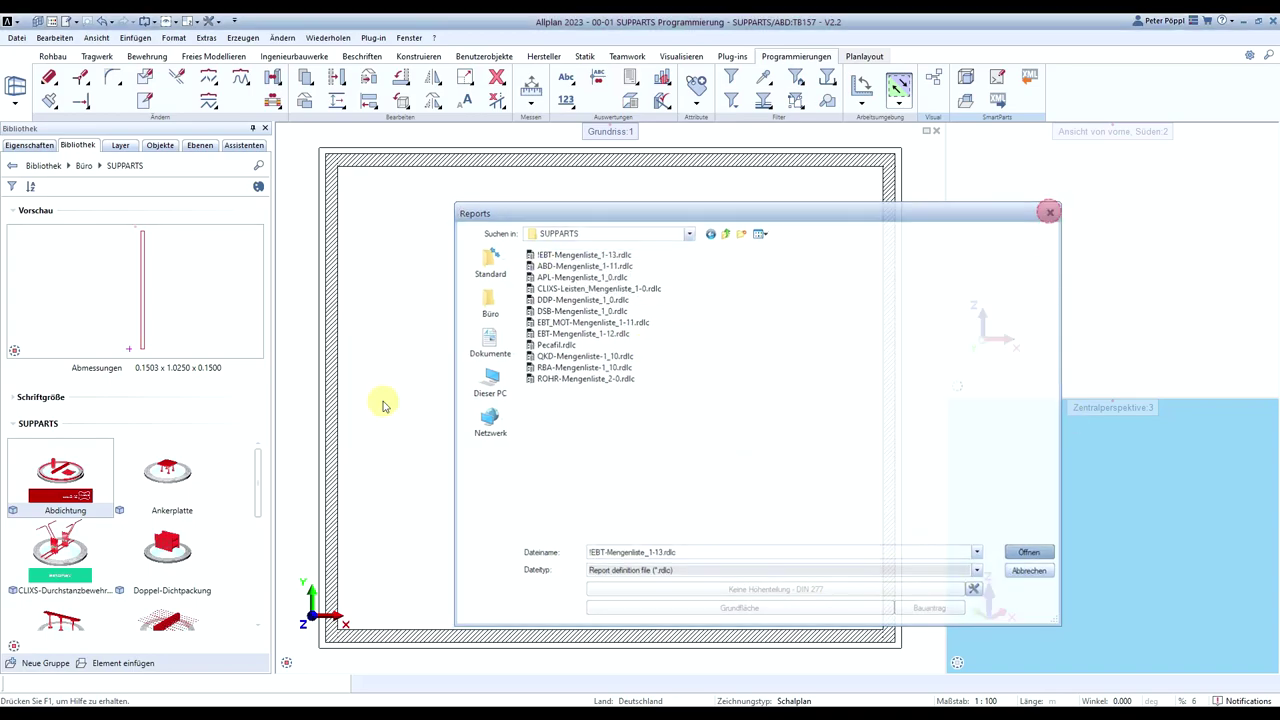
Start placing the Abdichtung SmartPart and frame the building in the front and central perspective views
{"action": "double_click", "coordinate": [60, 455]}
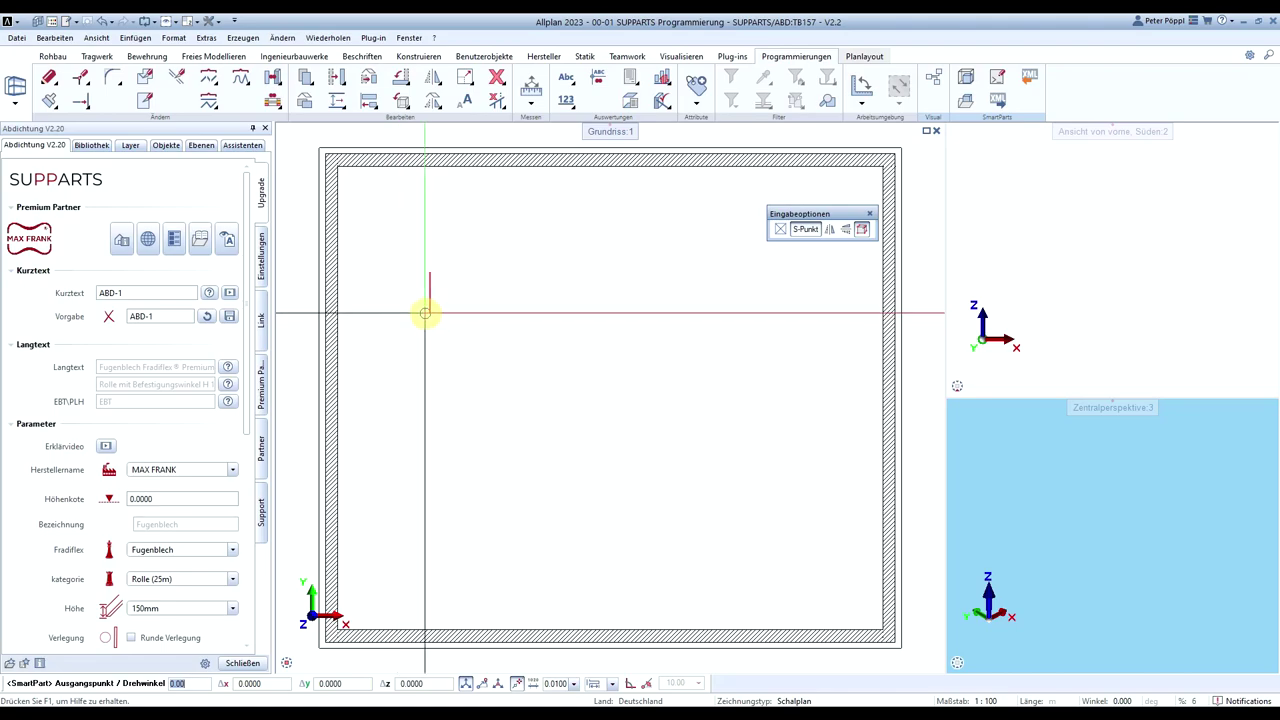
{"action": "mouse_move", "coordinate": [980, 384]}
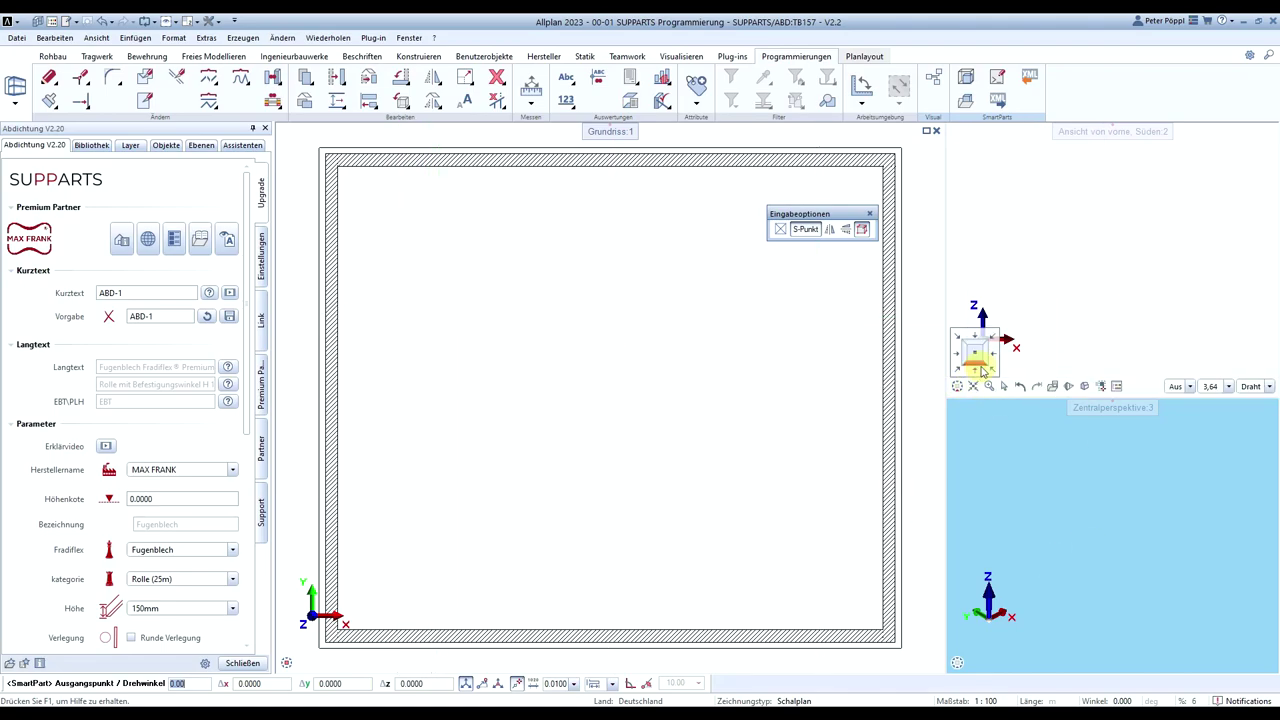
{"action": "left_click", "coordinate": [974, 388]}
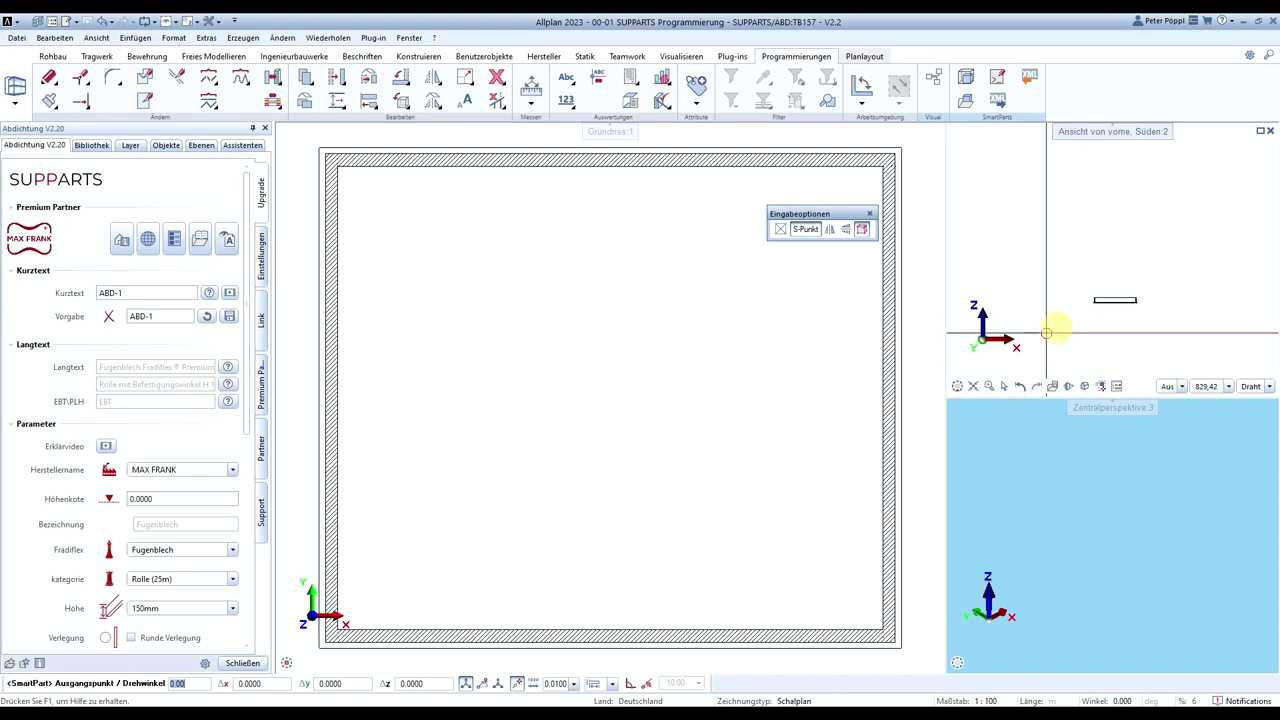
{"action": "scroll", "coordinate": [1109, 297], "scroll_direction": "up", "scroll_amount": 3}
{"action": "left_click", "coordinate": [1017, 560]}
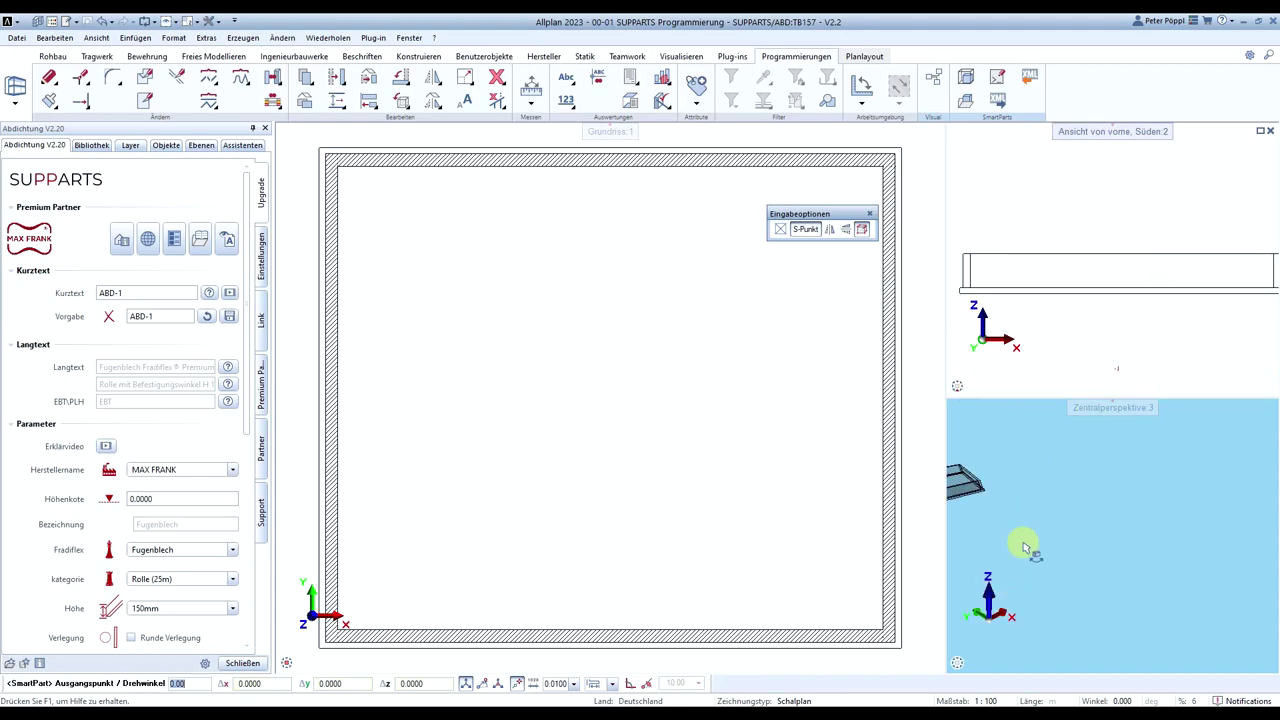
{"action": "scroll", "coordinate": [1043, 510], "scroll_direction": "up", "scroll_amount": 3}
{"action": "scroll", "coordinate": [1045, 512], "scroll_direction": "up", "scroll_amount": 3}
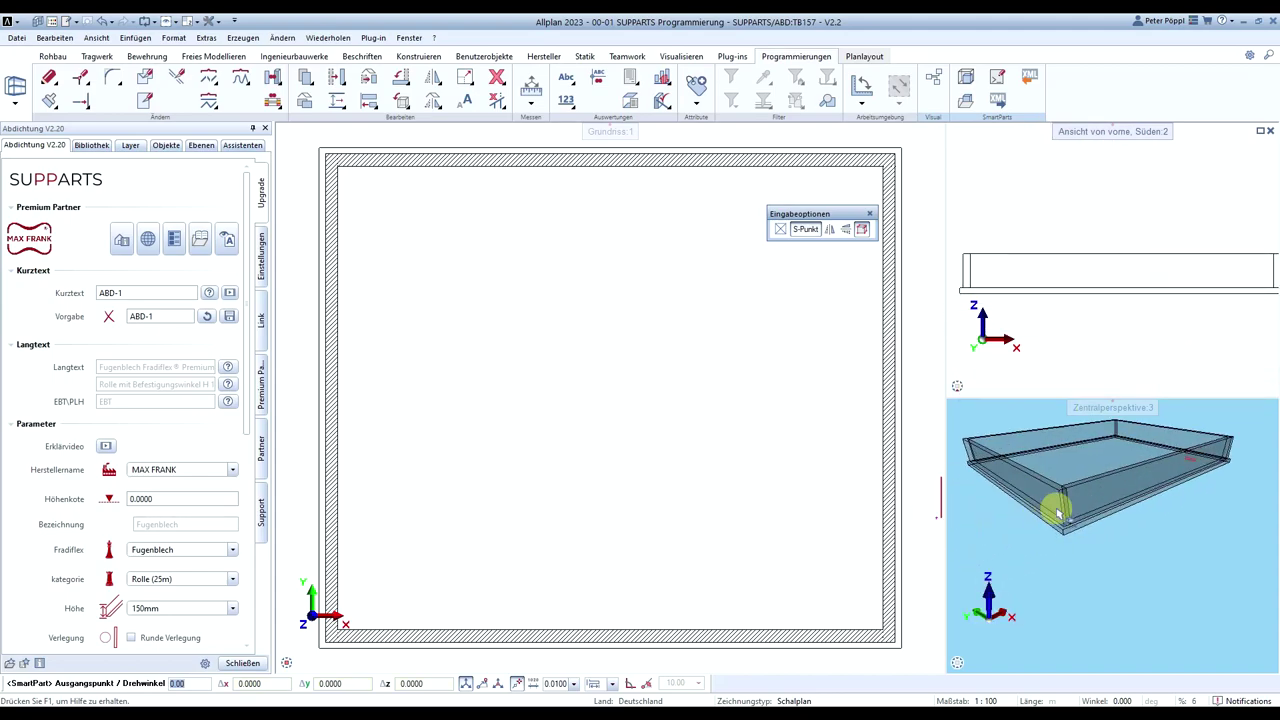
{"action": "scroll", "coordinate": [1157, 323], "scroll_direction": "down", "scroll_amount": 2}
{"action": "scroll", "coordinate": [1157, 323], "scroll_direction": "up", "scroll_amount": 4}
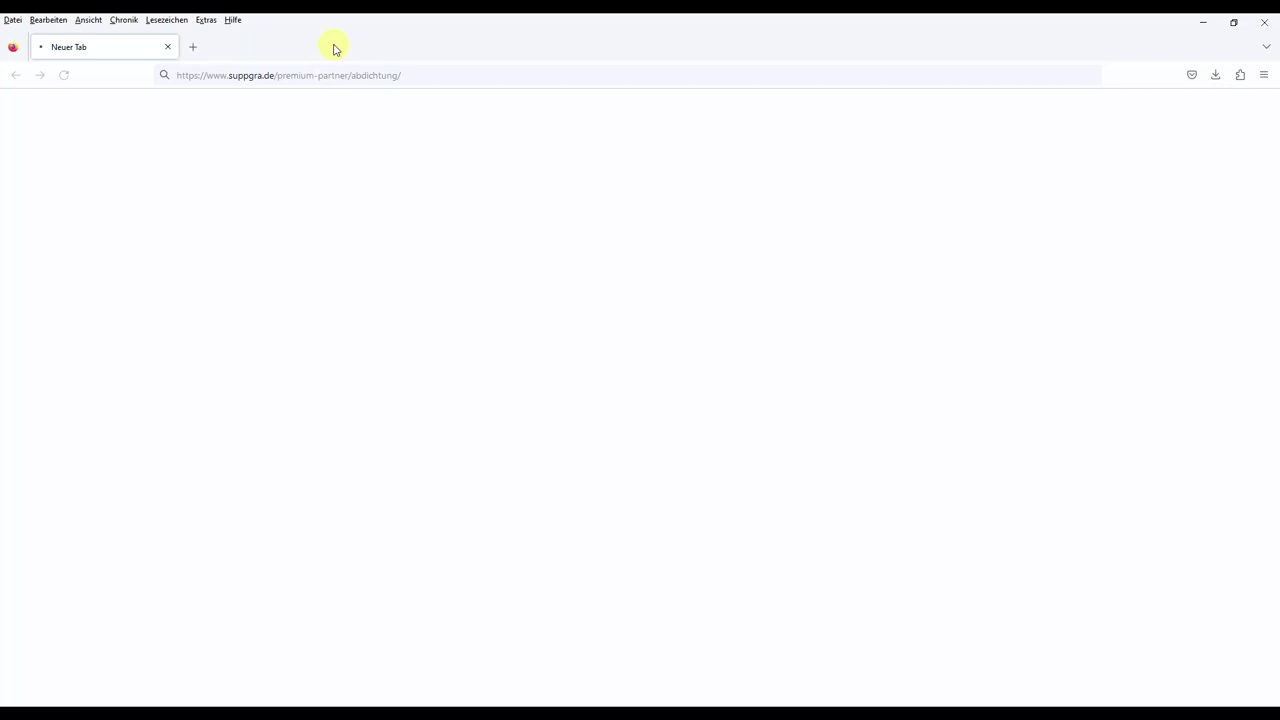
Open the MAX FRANK product website and Dichtungstechnik price list from the SmartPart, and review the Fradiflex and Intec pages
{"action": "left_click_drag", "start_coordinate": [362, 36], "coordinate": [640, 74]}
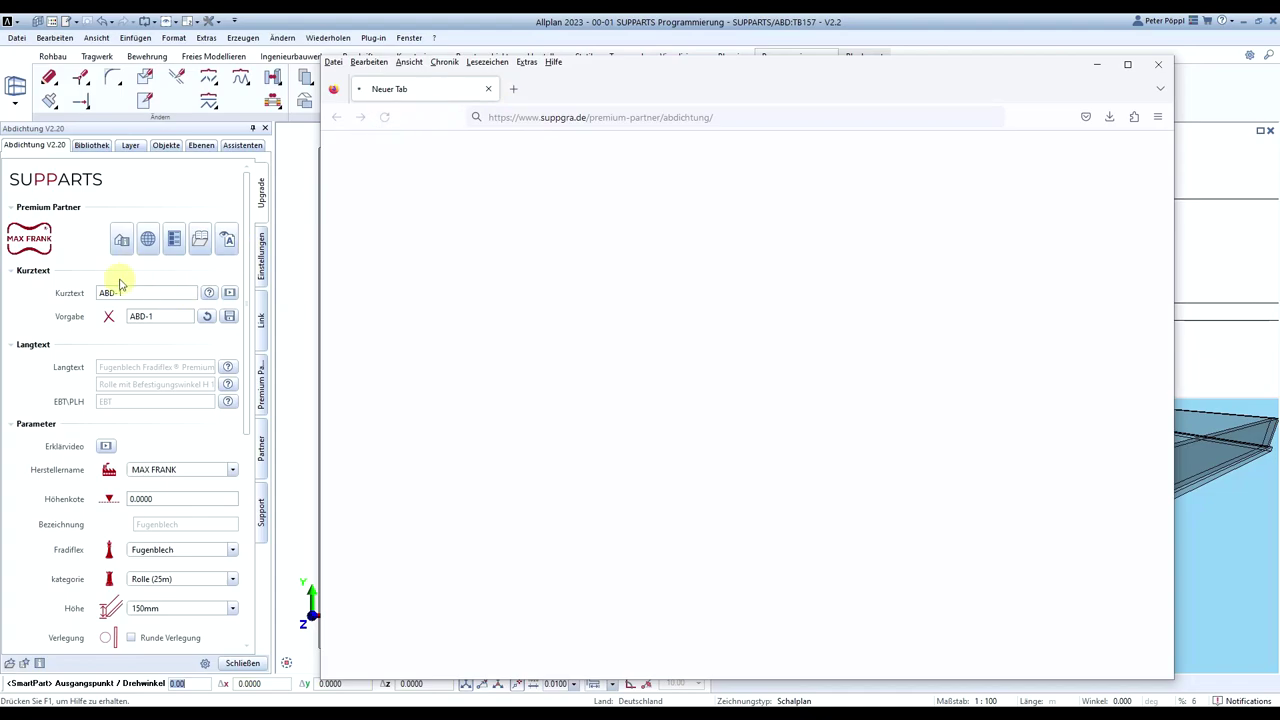
{"action": "left_click", "coordinate": [147, 239]}
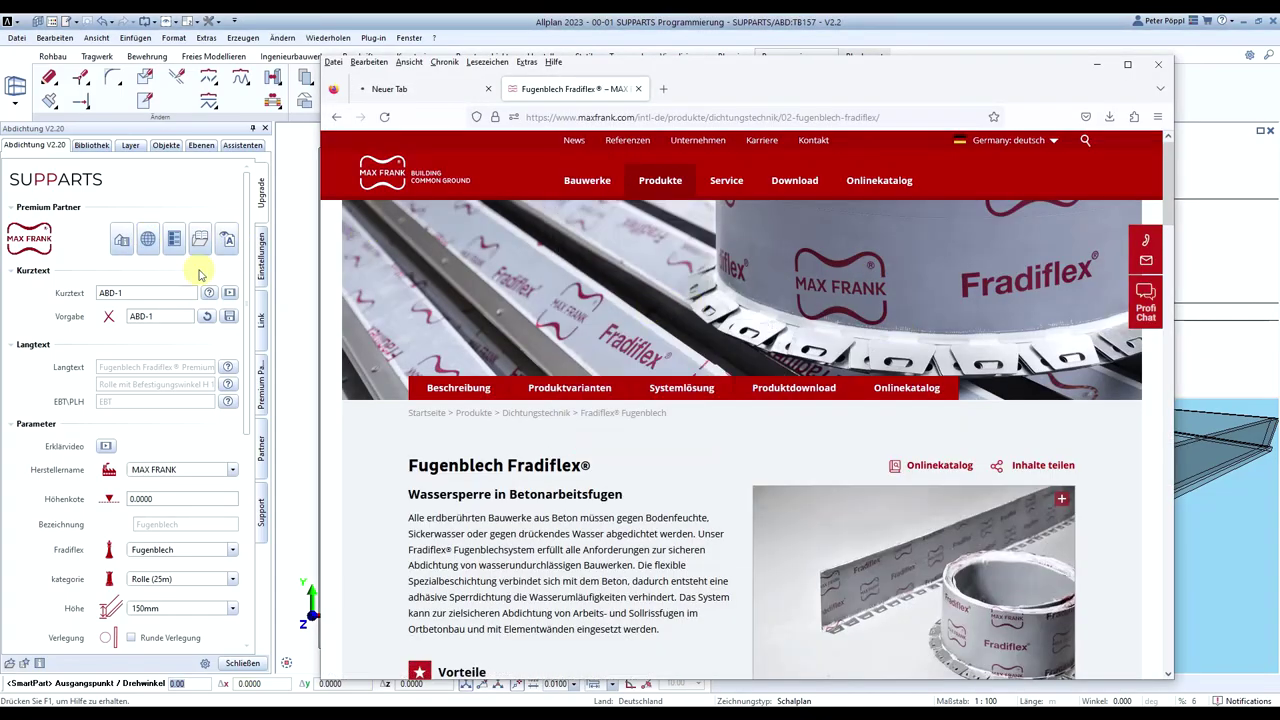
{"action": "left_click", "coordinate": [174, 243]}
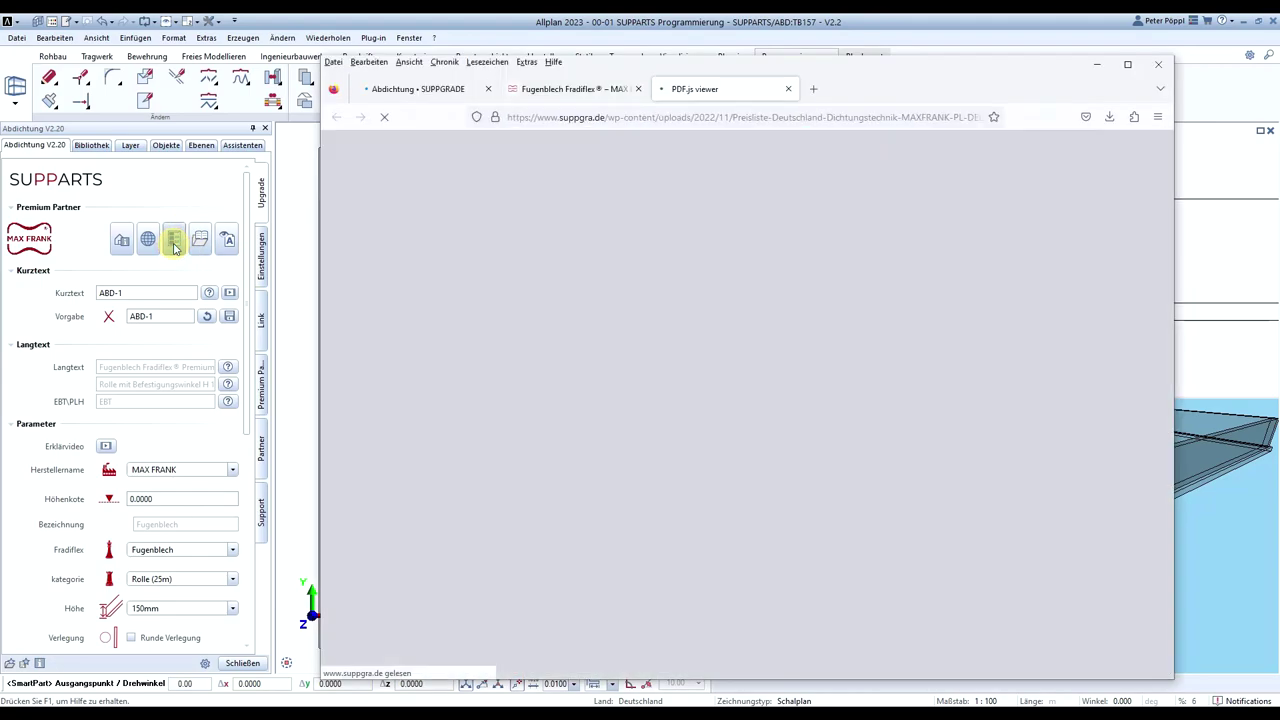
{"action": "scroll", "coordinate": [697, 337], "scroll_direction": "down", "scroll_amount": 20}
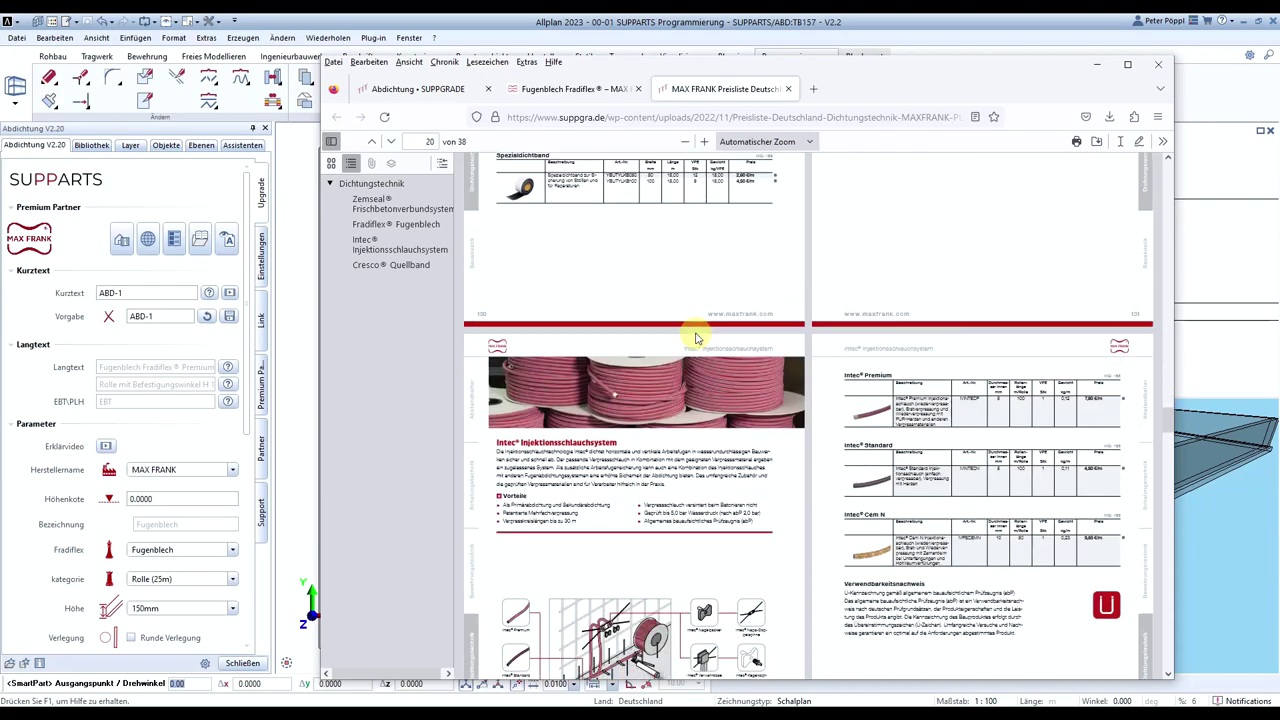
{"action": "scroll", "coordinate": [697, 337], "scroll_direction": "up", "scroll_amount": 5}
{"action": "scroll", "coordinate": [697, 338], "scroll_direction": "down", "scroll_amount": 3}
{"action": "scroll", "coordinate": [534, 180], "scroll_direction": "up", "scroll_amount": 5}
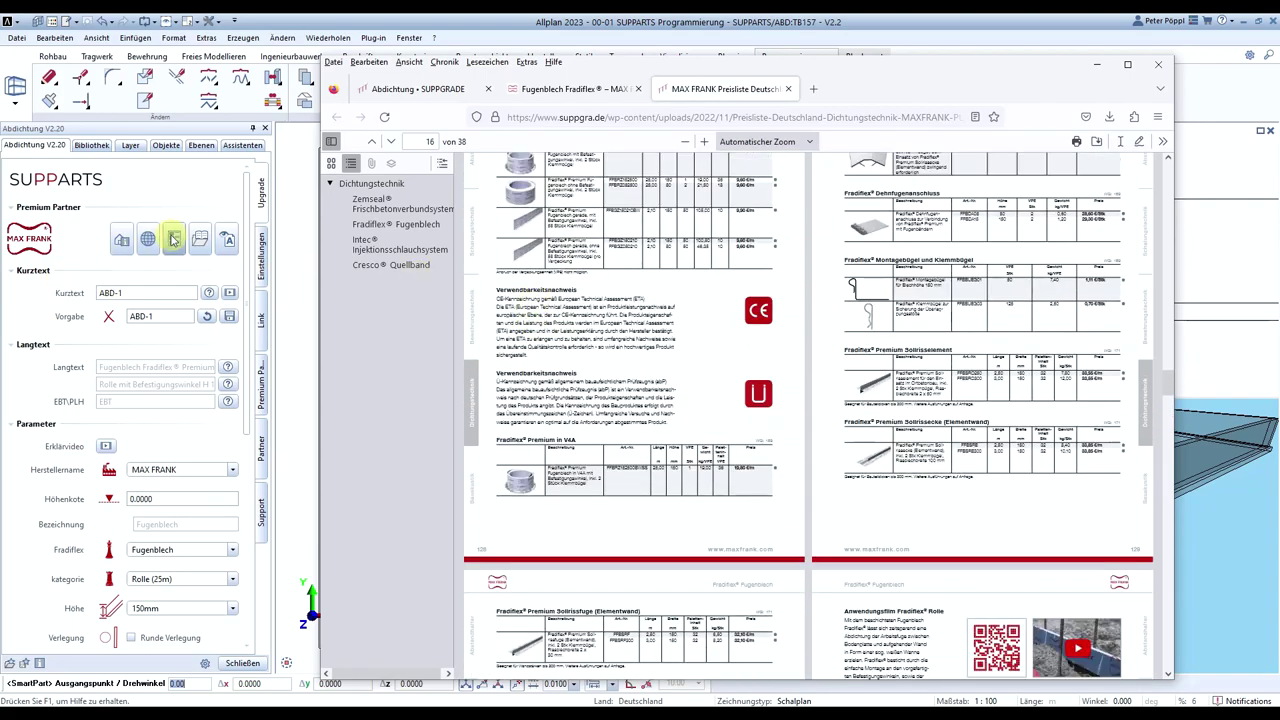
Review the Abdichtung page on the SUPPGRADE website and open its link from the SmartPart
{"action": "left_click", "coordinate": [432, 88]}
{"action": "scroll", "coordinate": [731, 374], "scroll_direction": "down", "scroll_amount": 10}
{"action": "scroll", "coordinate": [731, 417], "scroll_direction": "up", "scroll_amount": 7}
{"action": "left_click", "coordinate": [120, 240]}
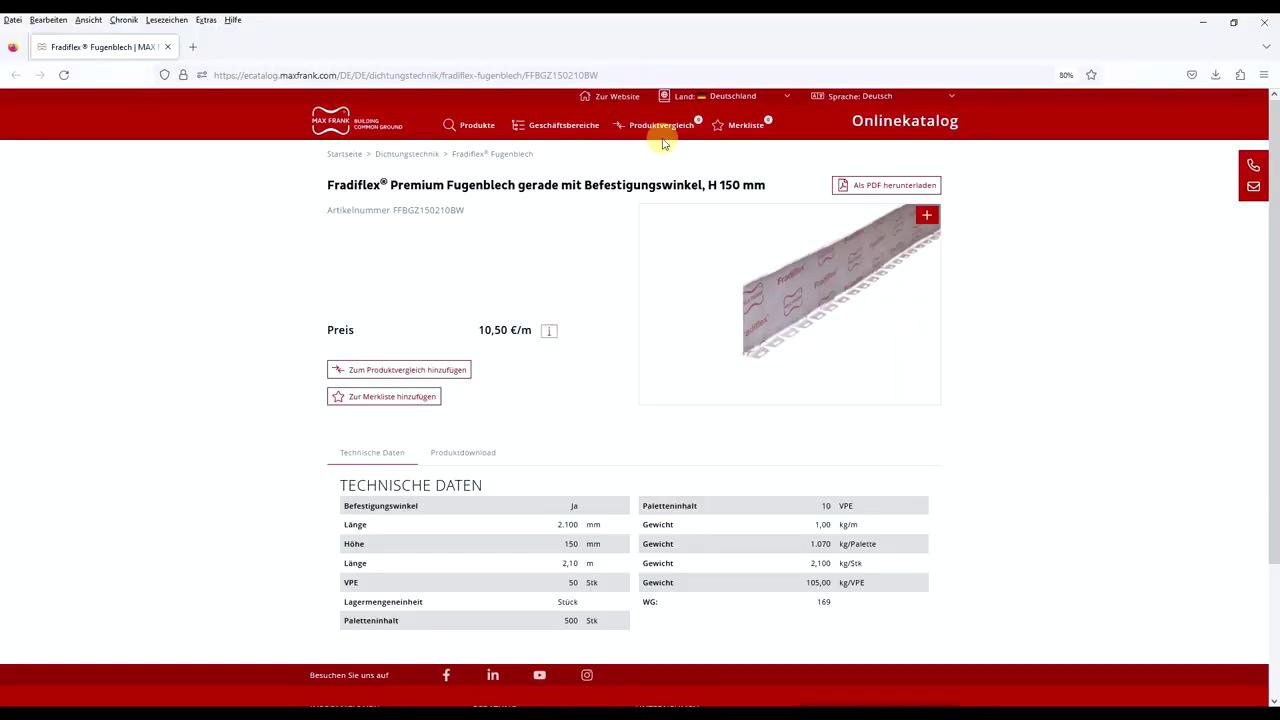
Set the Fradiflex type to Sollrisselement and open the matching product in the MAX FRANK online catalogue
{"action": "left_click_drag", "start_coordinate": [496, 26], "coordinate": [790, 48]}
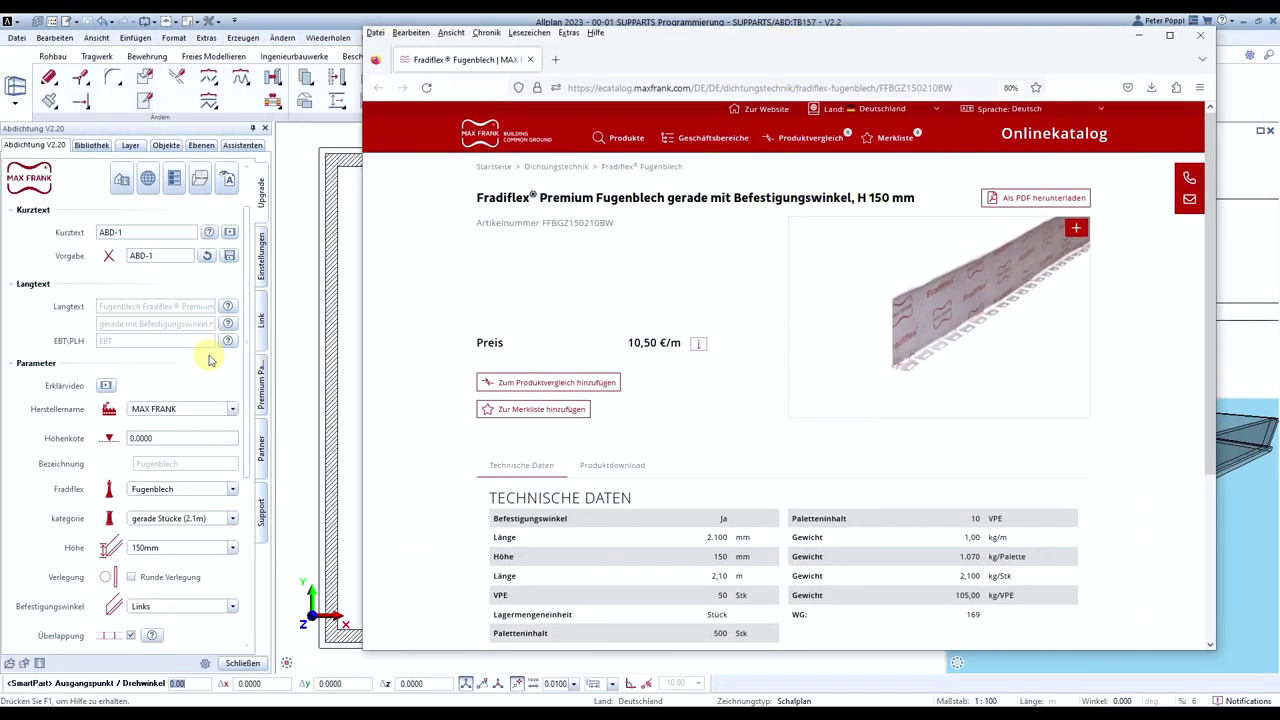
{"action": "left_click", "coordinate": [196, 489]}
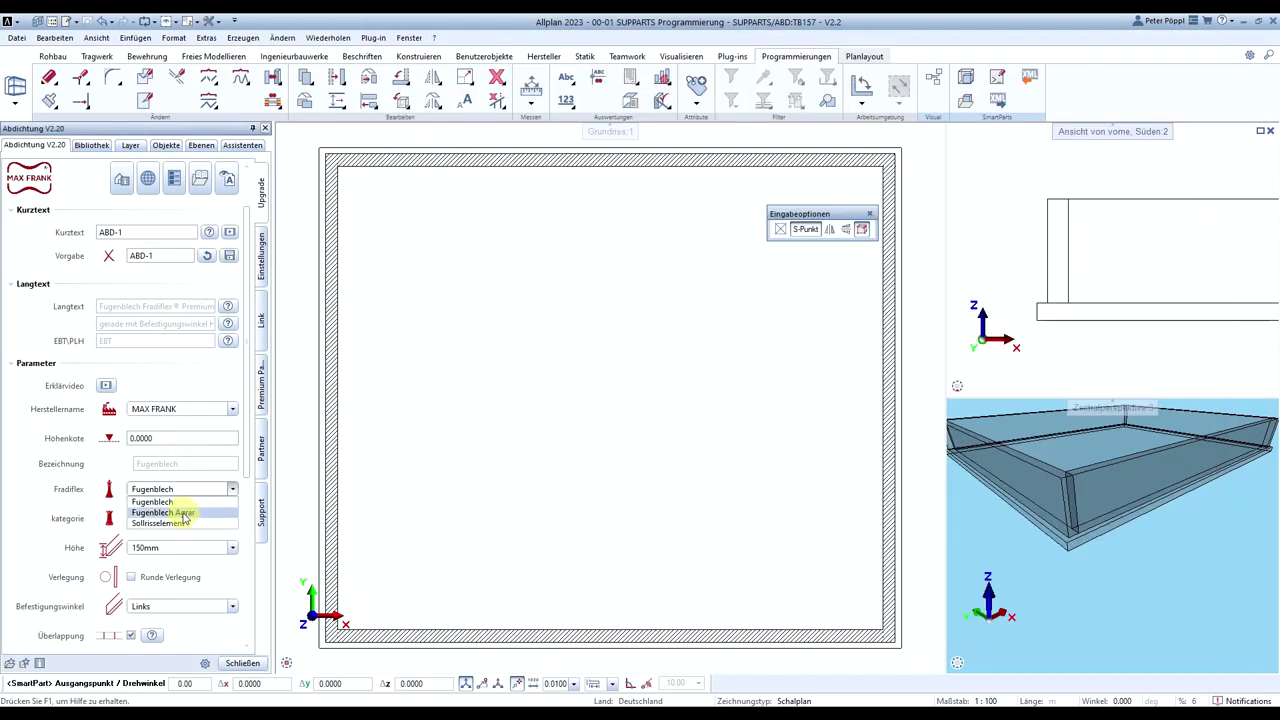
{"action": "left_click", "coordinate": [171, 523]}
{"action": "left_click", "coordinate": [201, 180]}
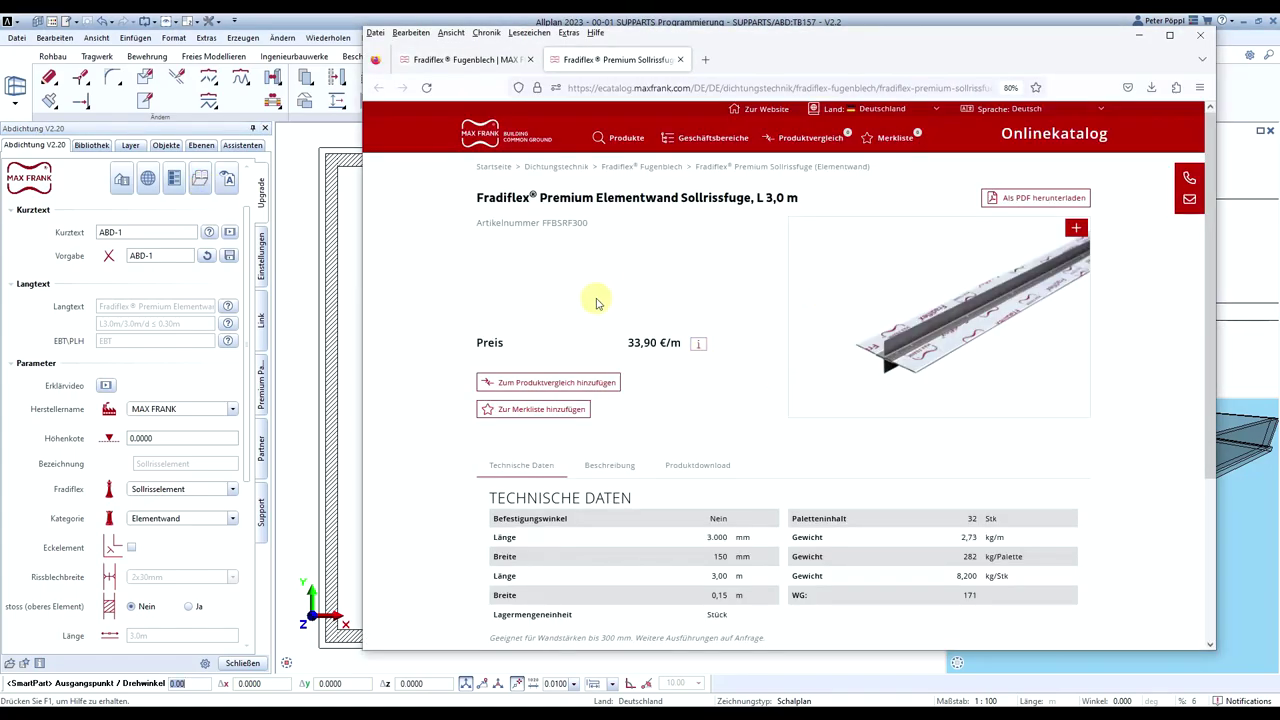
Open the Sollrisselement tender text on Ausschreiben.de, widen the browser window to read it, and return to Allplan
{"action": "left_click", "coordinate": [226, 180]}
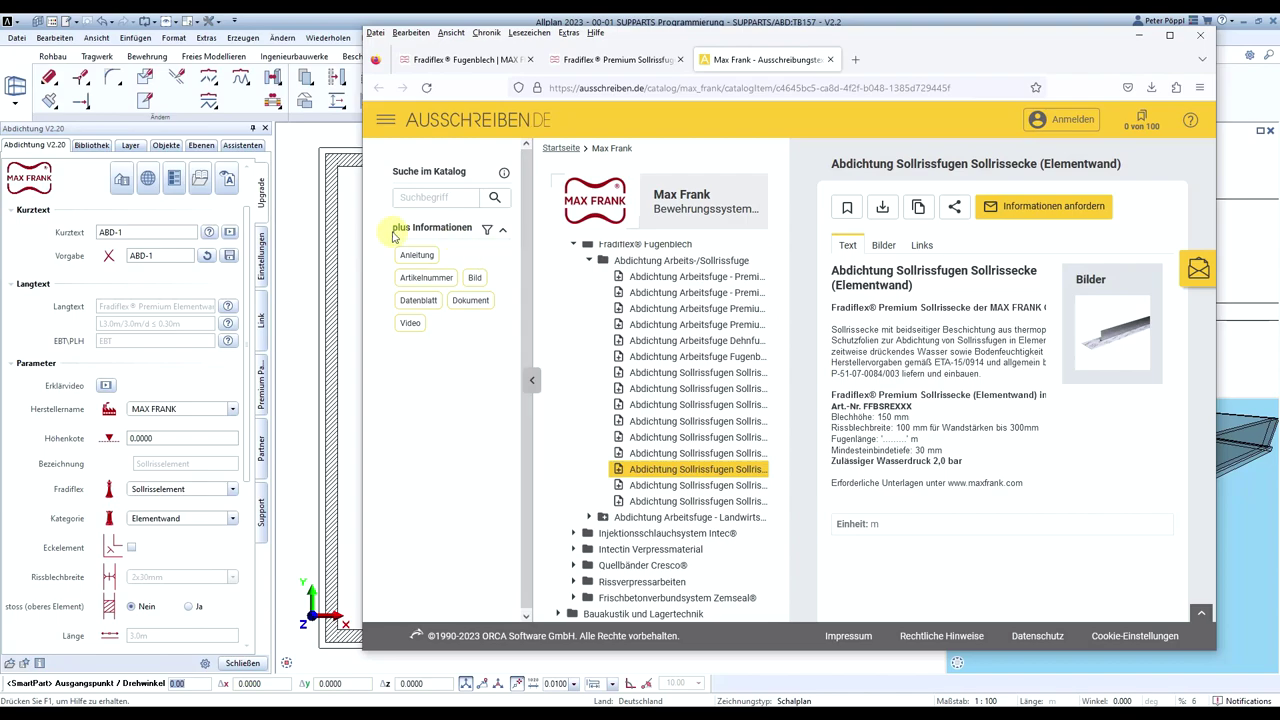
{"action": "left_click_drag", "start_coordinate": [362, 243], "coordinate": [211, 237]}
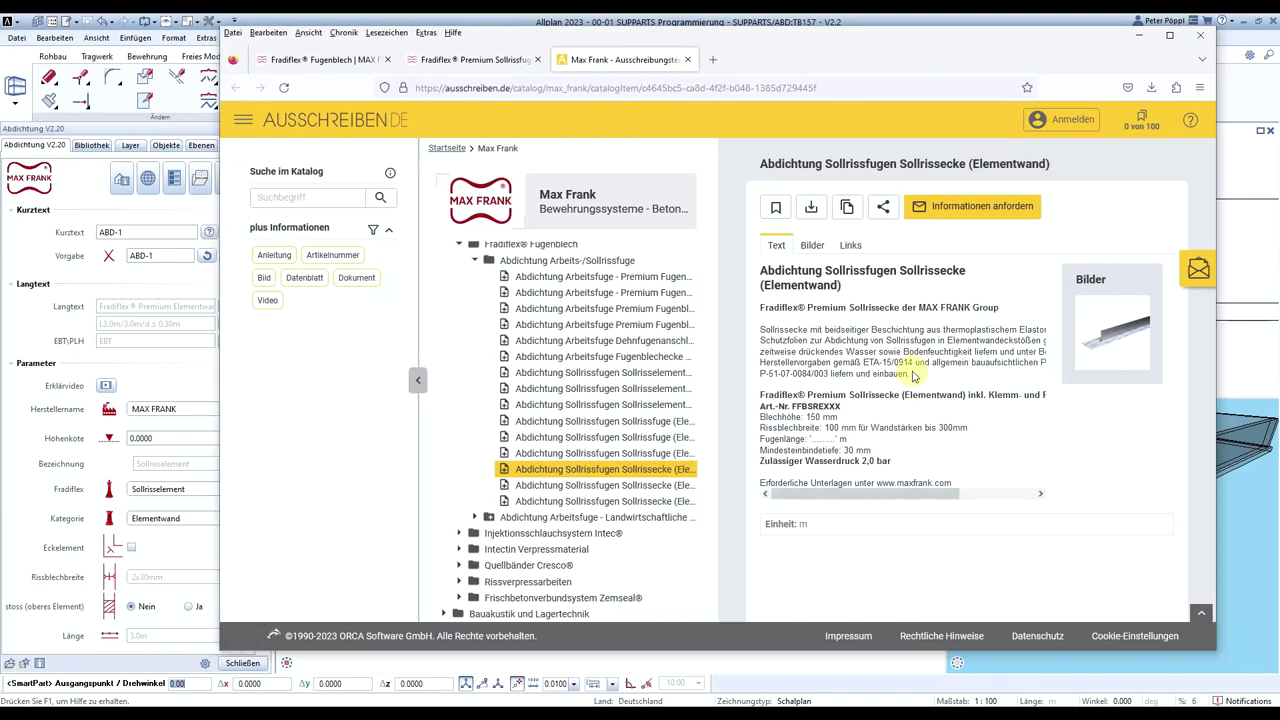
{"action": "left_click_drag", "start_coordinate": [1219, 326], "coordinate": [1278, 326]}
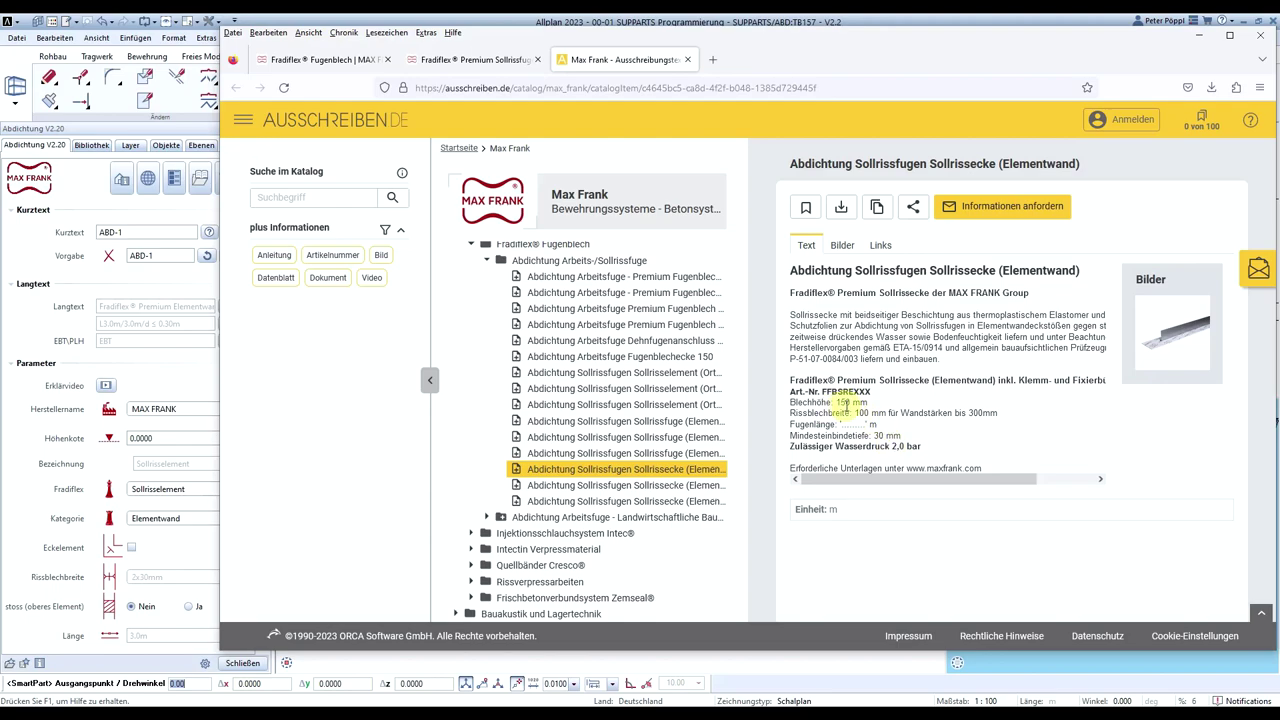
{"action": "mouse_move", "coordinate": [548, 42]}
{"action": "left_mouse_down"}
{"action": "mouse_move", "coordinate": [694, 56]}
{"action": "mouse_move", "coordinate": [675, 54]}
{"action": "left_mouse_up"}
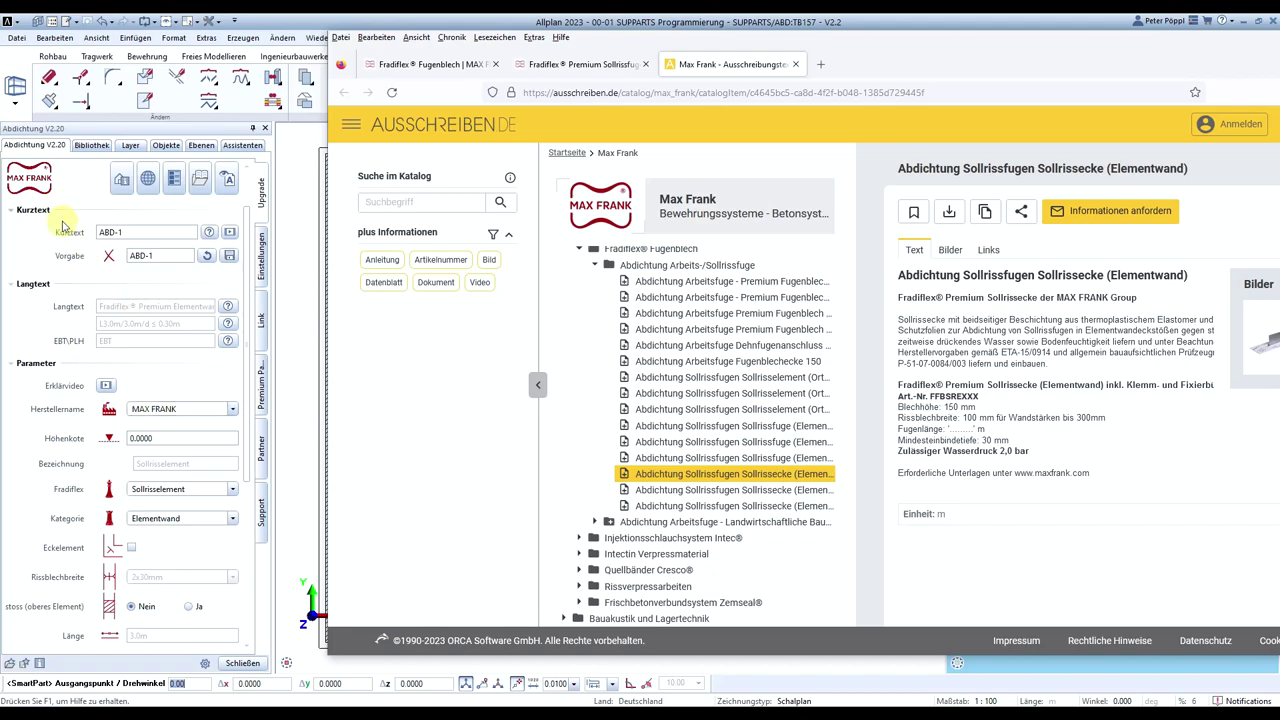
{"action": "scroll", "coordinate": [108, 294], "scroll_direction": "up", "scroll_amount": 1}
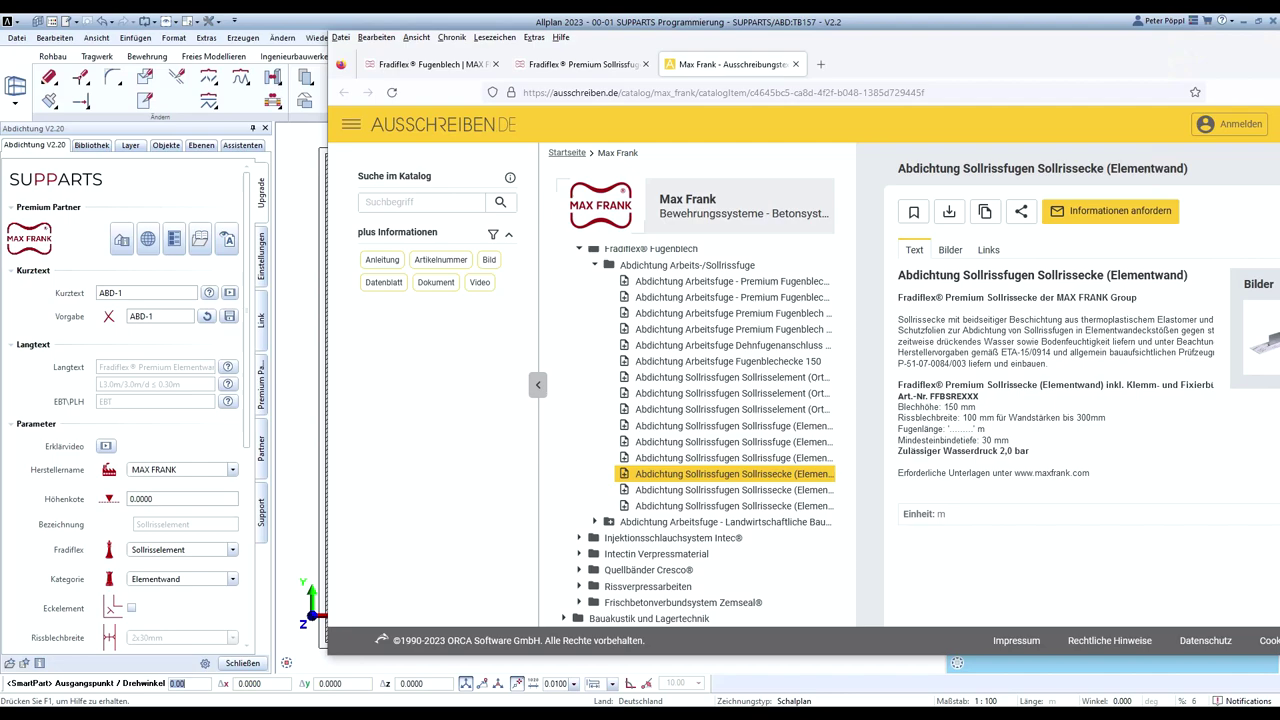
{"action": "key", "text": "super+Down"}
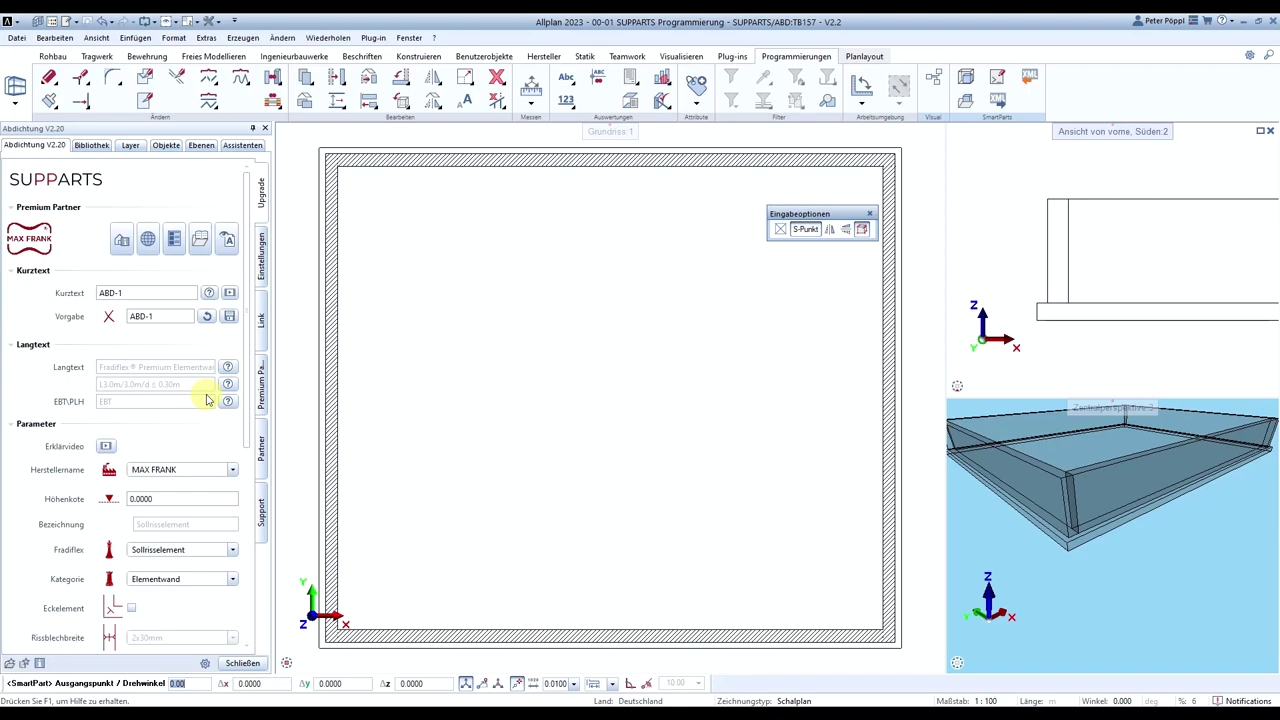
Review the SmartPart's Sollrisselement parameters and its display, layer, precast and short-text settings
{"action": "scroll", "coordinate": [198, 485], "scroll_direction": "down", "scroll_amount": 2}
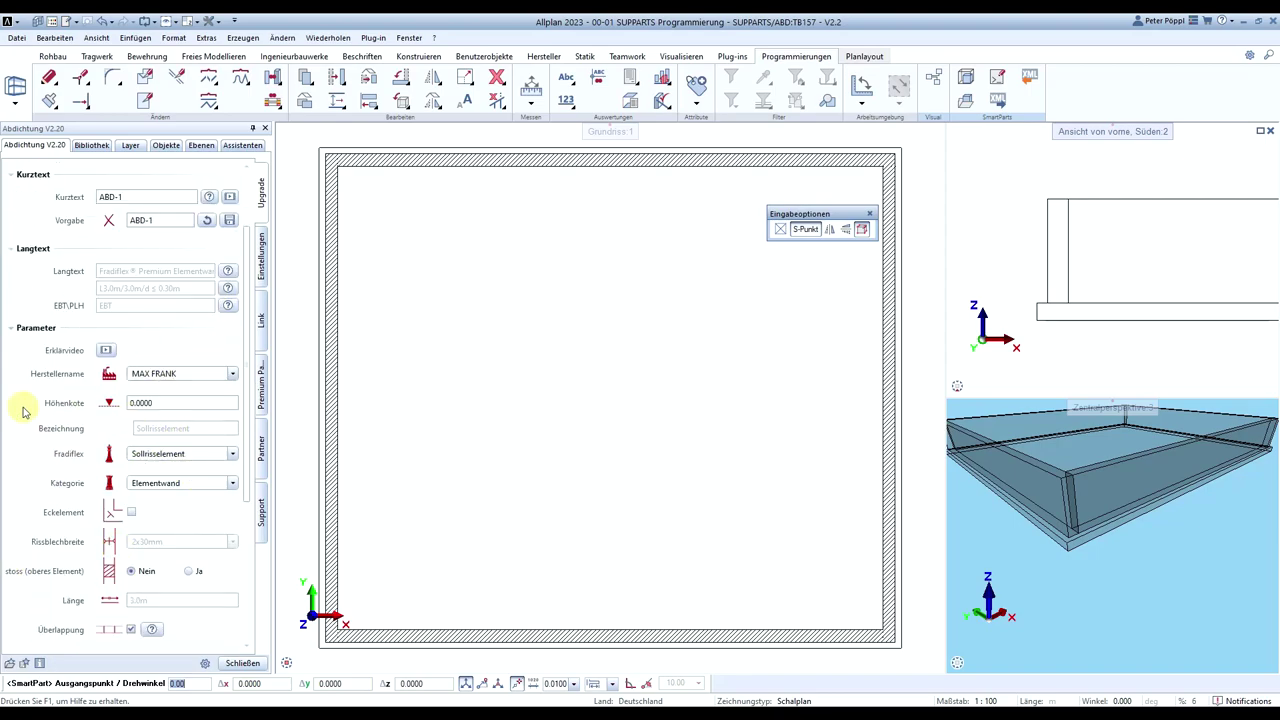
{"action": "scroll", "coordinate": [53, 515], "scroll_direction": "down", "scroll_amount": 2}
{"action": "scroll", "coordinate": [53, 515], "scroll_direction": "down", "scroll_amount": 2}
{"action": "scroll", "coordinate": [107, 405], "scroll_direction": "up", "scroll_amount": 3}
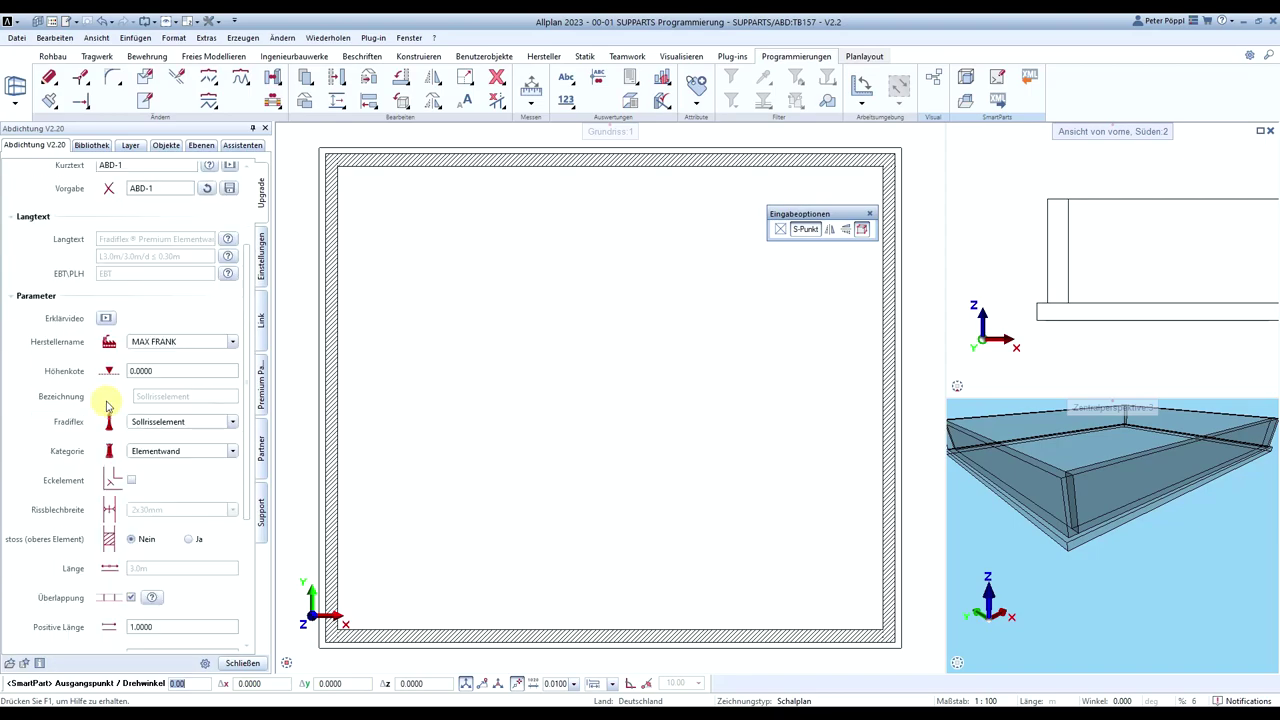
{"action": "scroll", "coordinate": [107, 405], "scroll_direction": "up", "scroll_amount": 2}
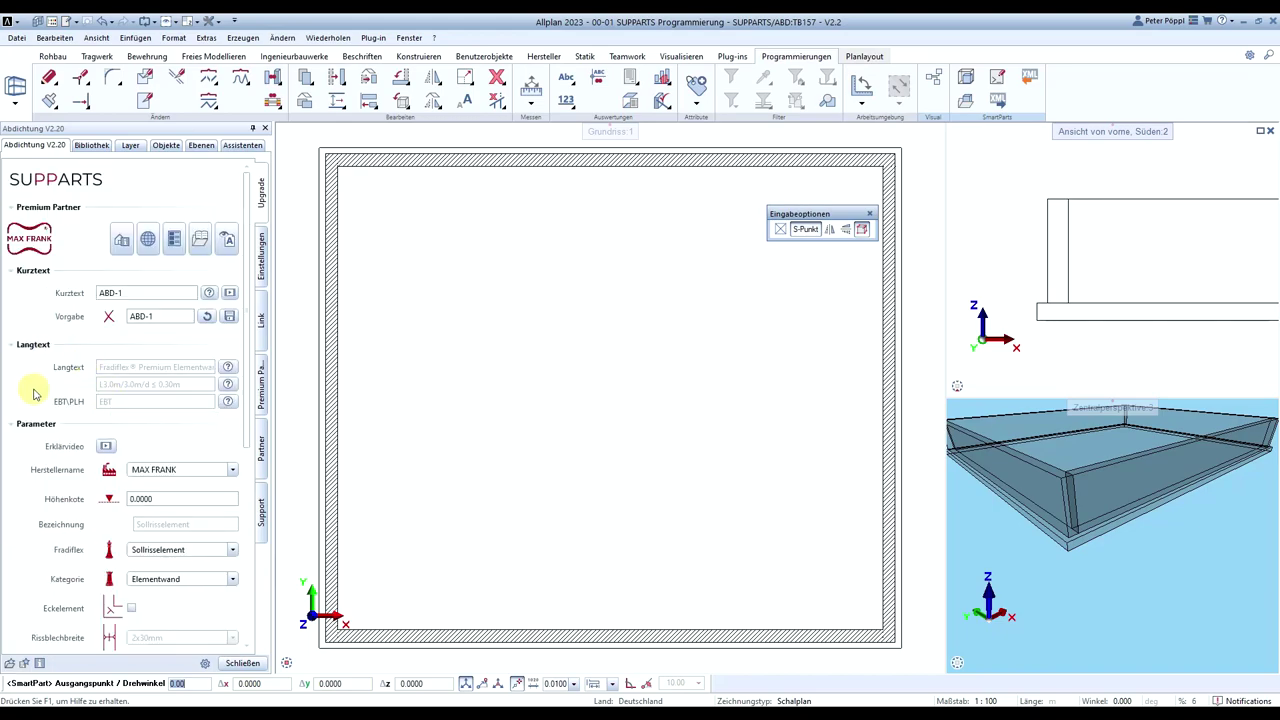
{"action": "left_click", "coordinate": [261, 254]}
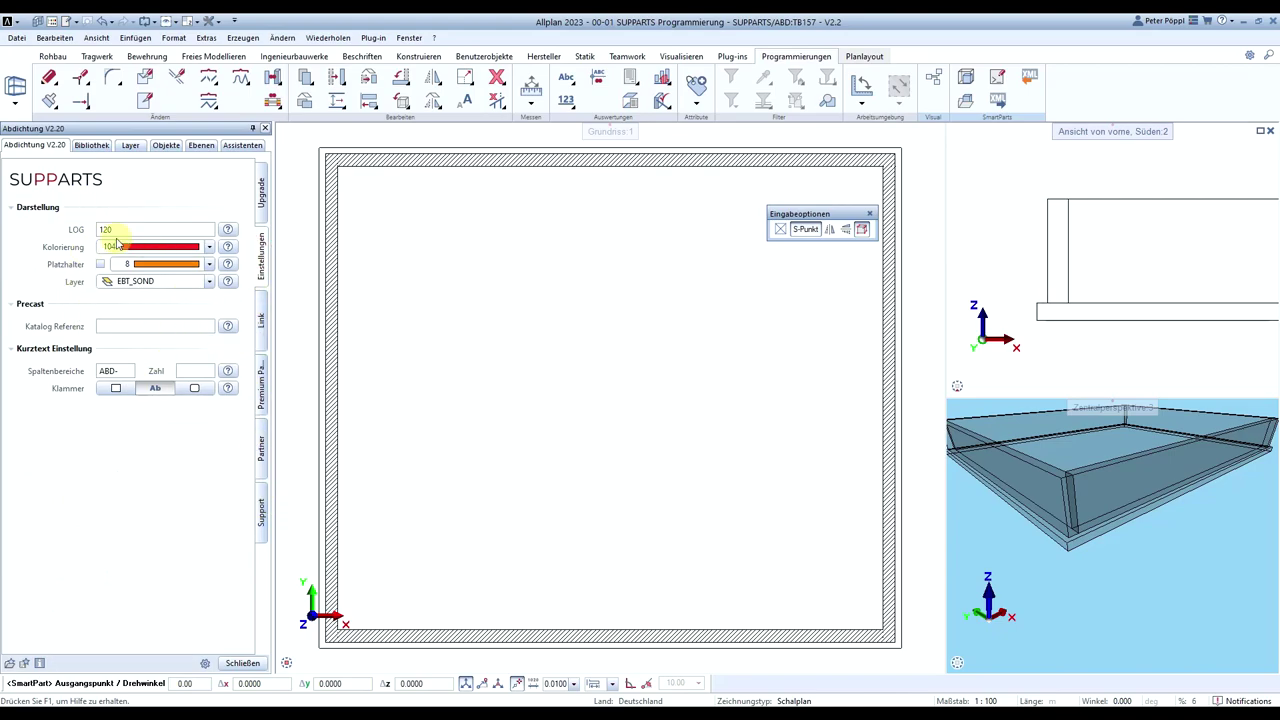
{"action": "left_click", "coordinate": [261, 195]}
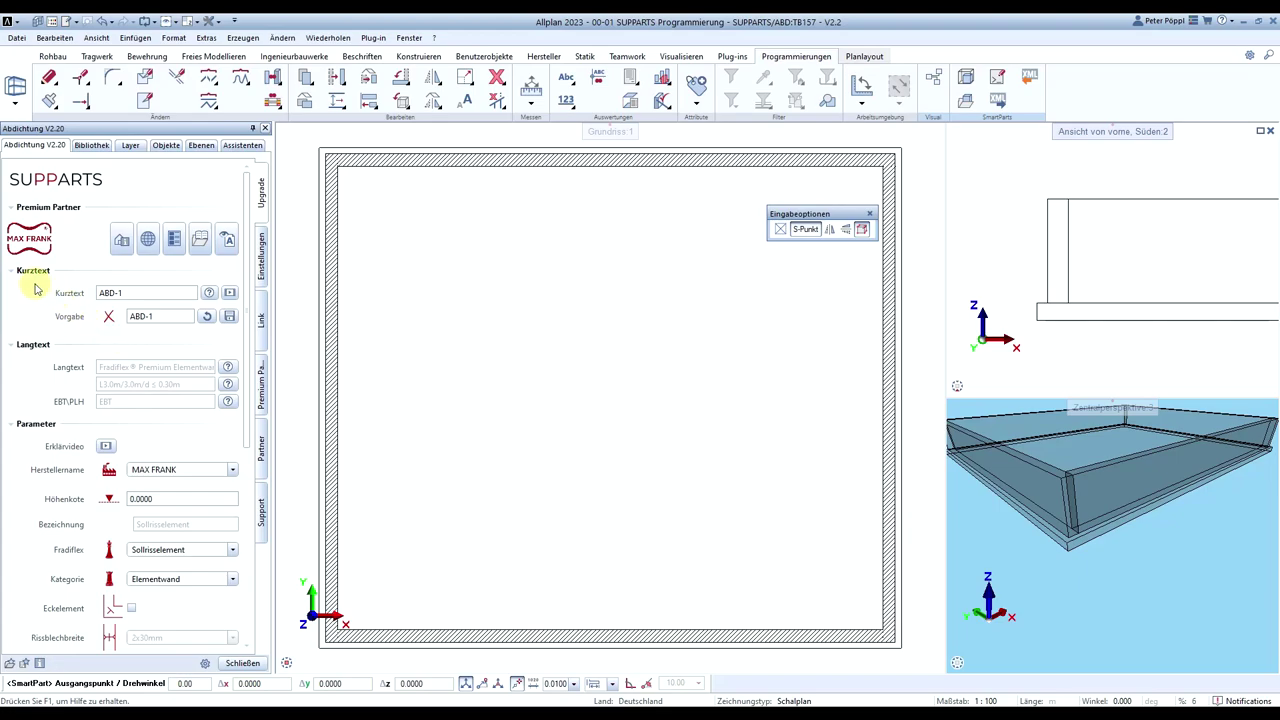
Collapse the Langtext section and adjust the width of the SmartPart palette
{"action": "left_click", "coordinate": [25, 344]}
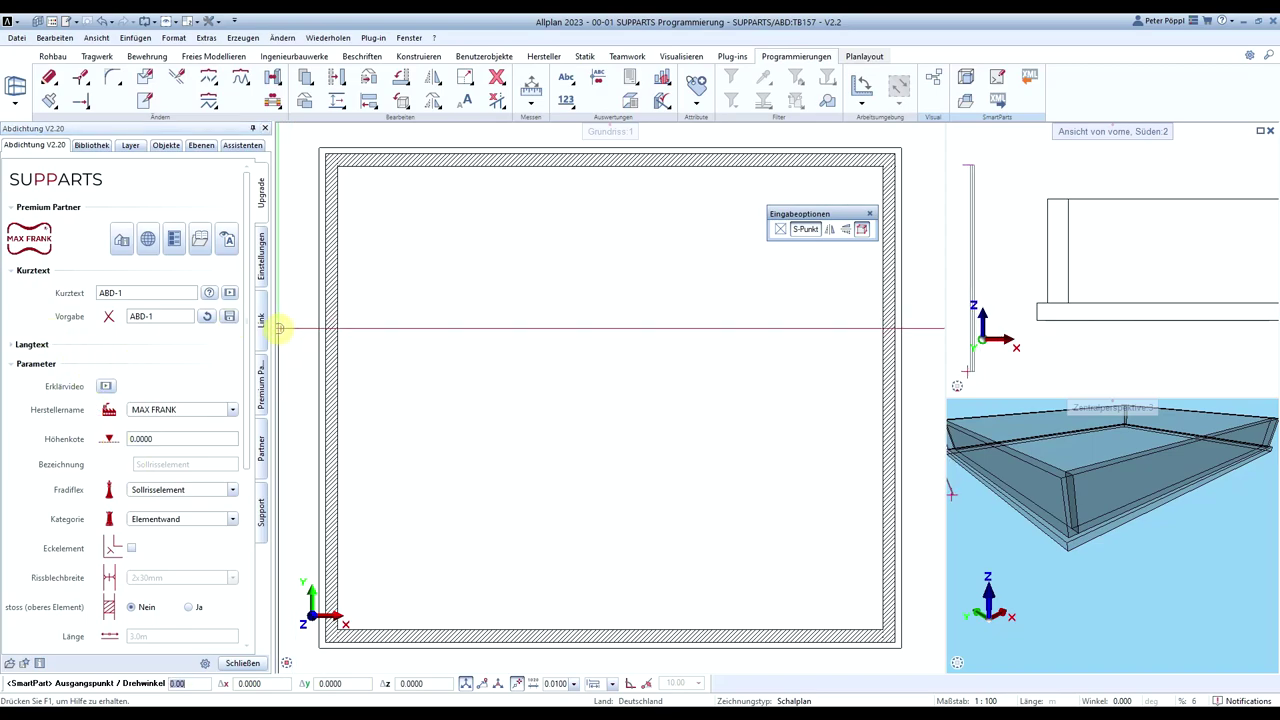
{"action": "left_click_drag", "start_coordinate": [271, 328], "coordinate": [361, 336]}
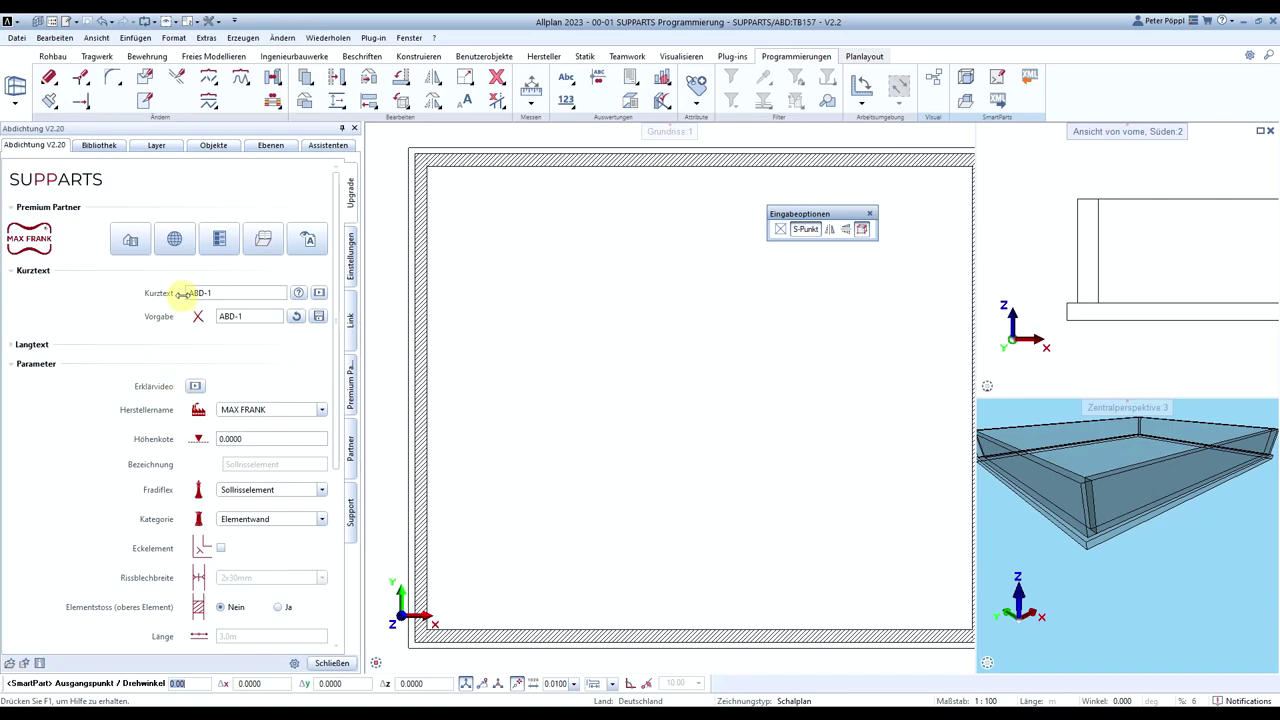
{"action": "left_click_drag", "start_coordinate": [182, 293], "coordinate": [243, 294]}
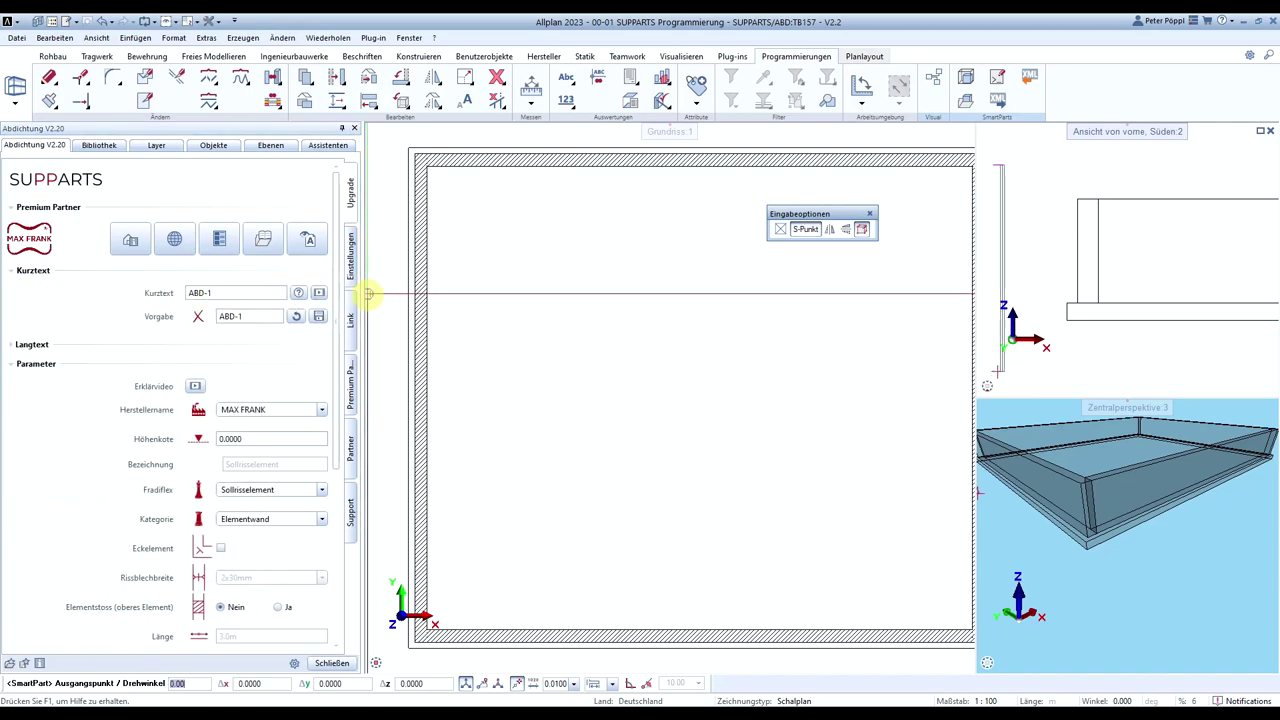
{"action": "left_click_drag", "start_coordinate": [366, 294], "coordinate": [252, 298]}
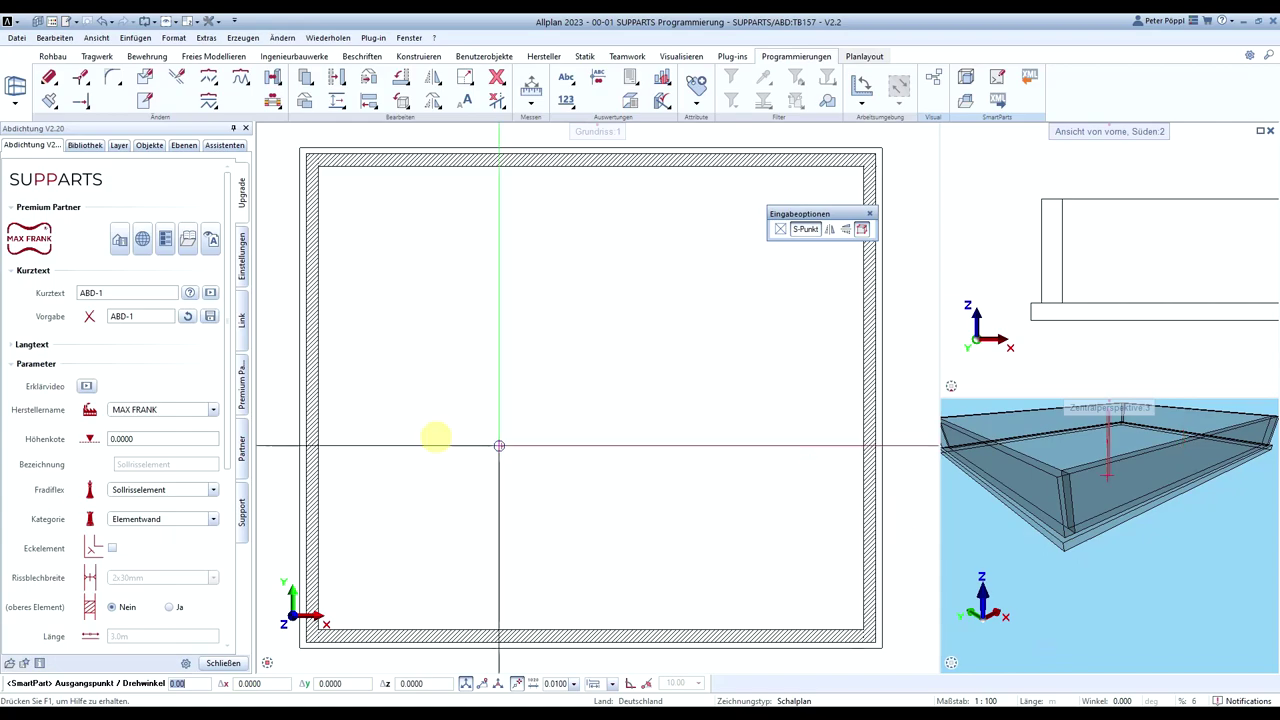
Compare the parameters and long texts of Fugenblech and Fugenblech Agrar, and set the Fradiflex type to Fugenblech
{"action": "left_click", "coordinate": [160, 490]}
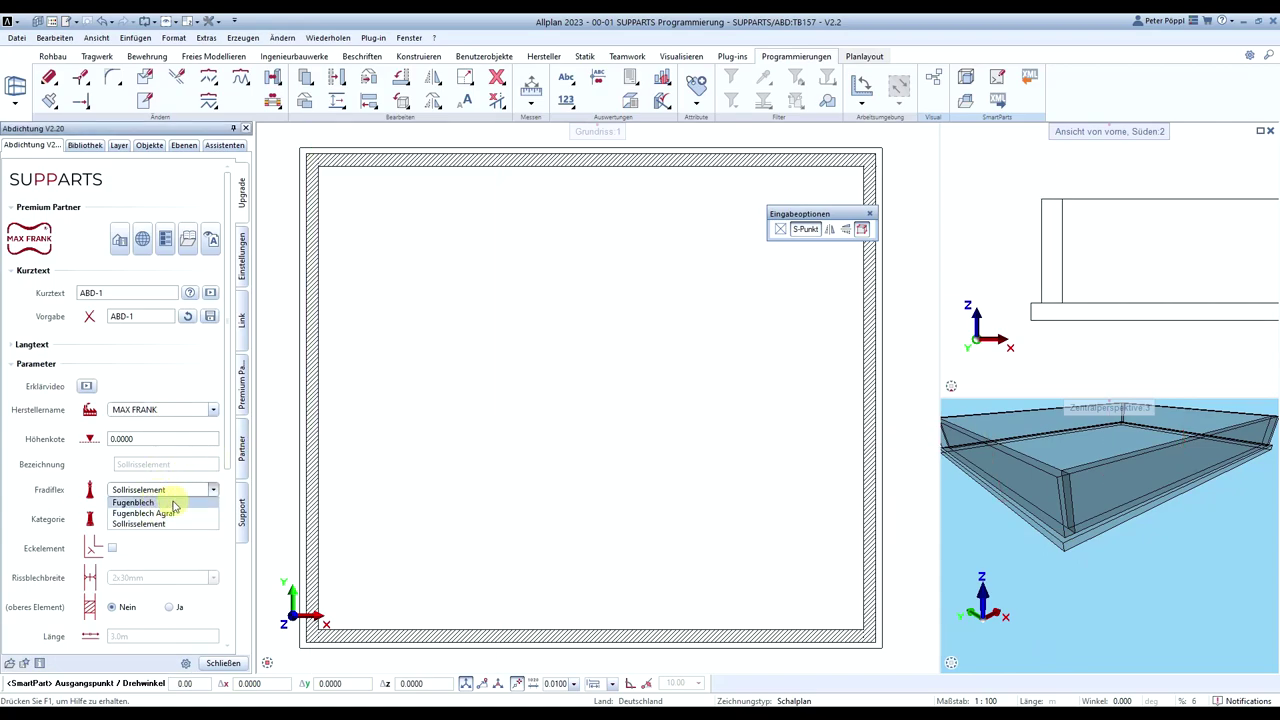
{"action": "left_click", "coordinate": [174, 503]}
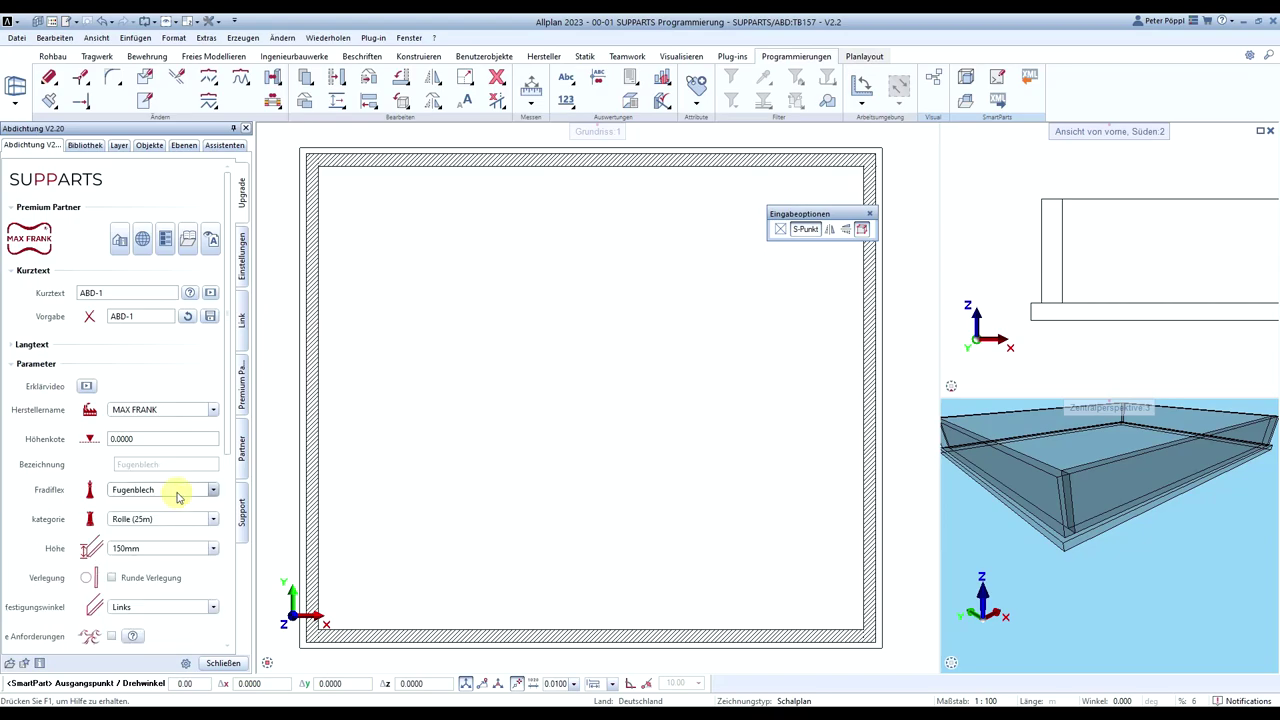
{"action": "left_click", "coordinate": [177, 497]}
{"action": "left_click", "coordinate": [163, 518]}
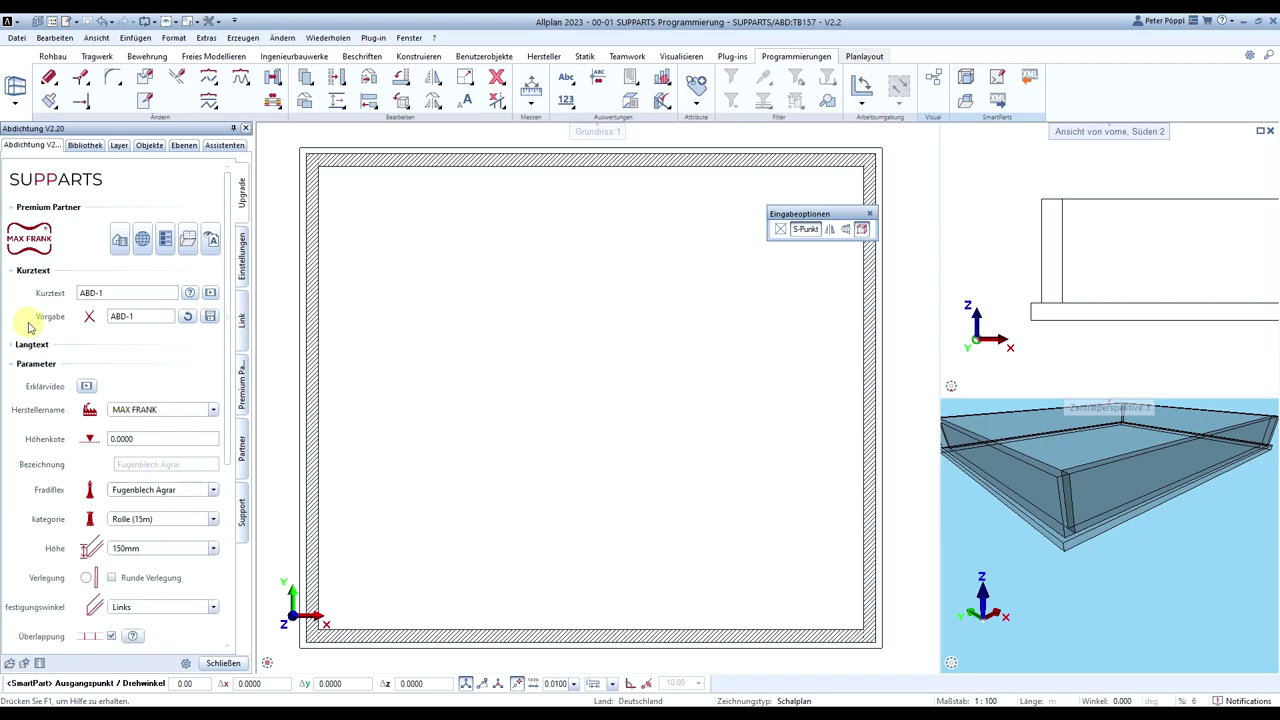
{"action": "left_click", "coordinate": [26, 345]}
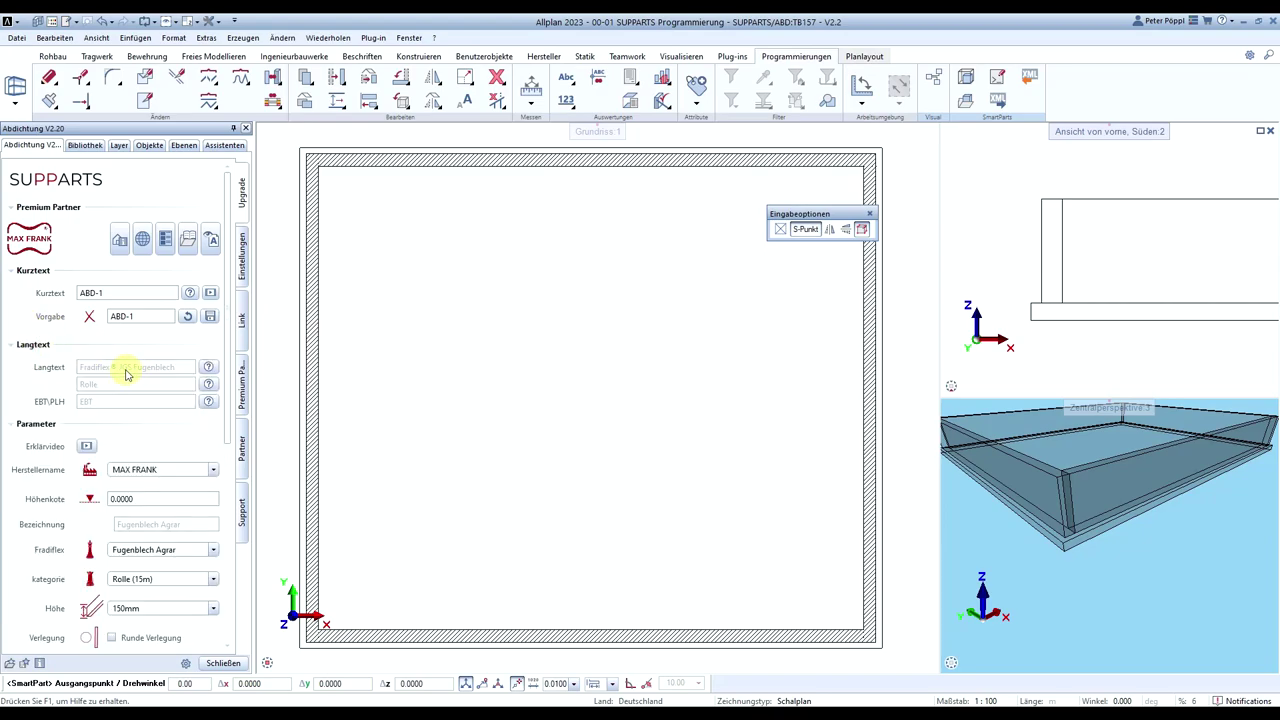
{"action": "left_click", "coordinate": [192, 549]}
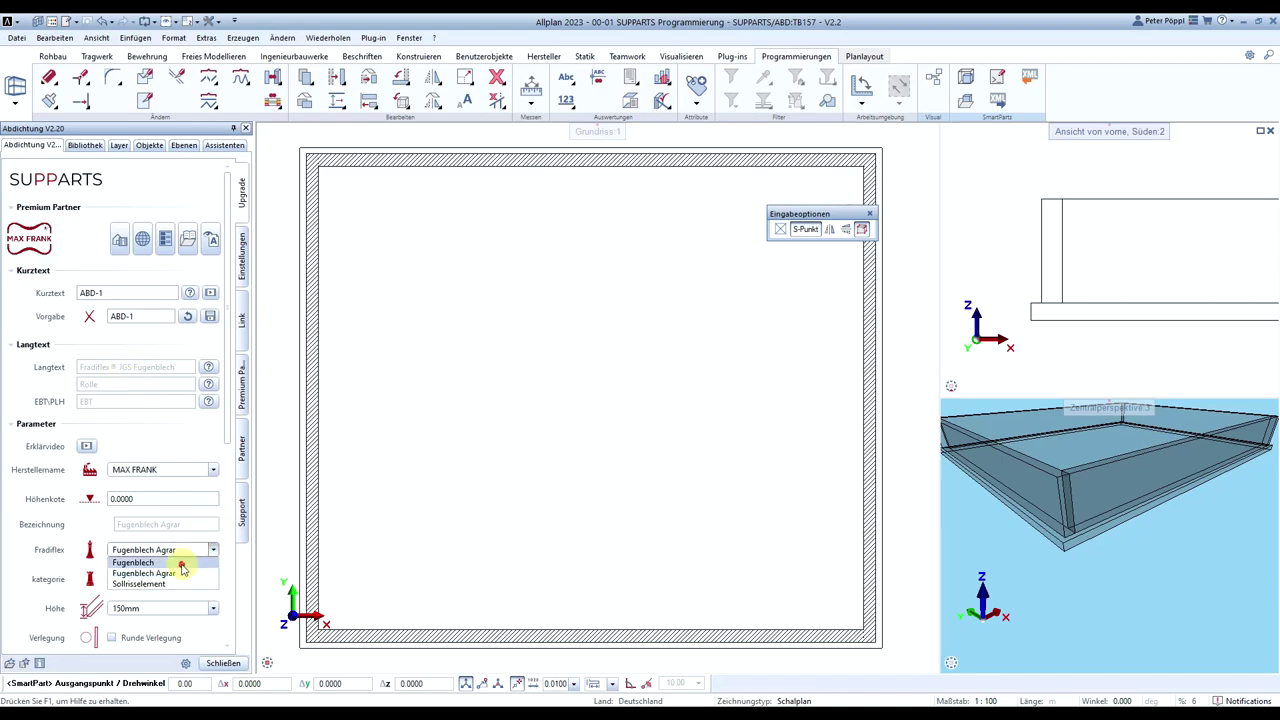
{"action": "left_click", "coordinate": [182, 564]}
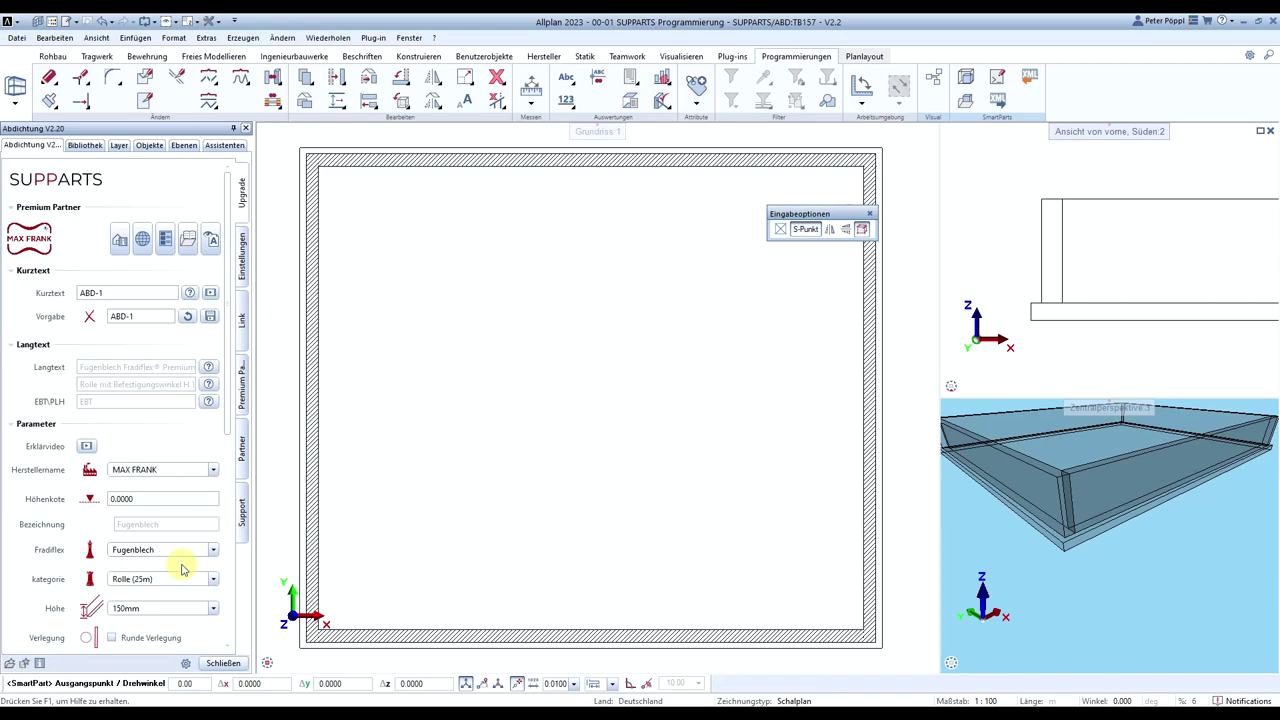
{"action": "left_click", "coordinate": [21, 347]}
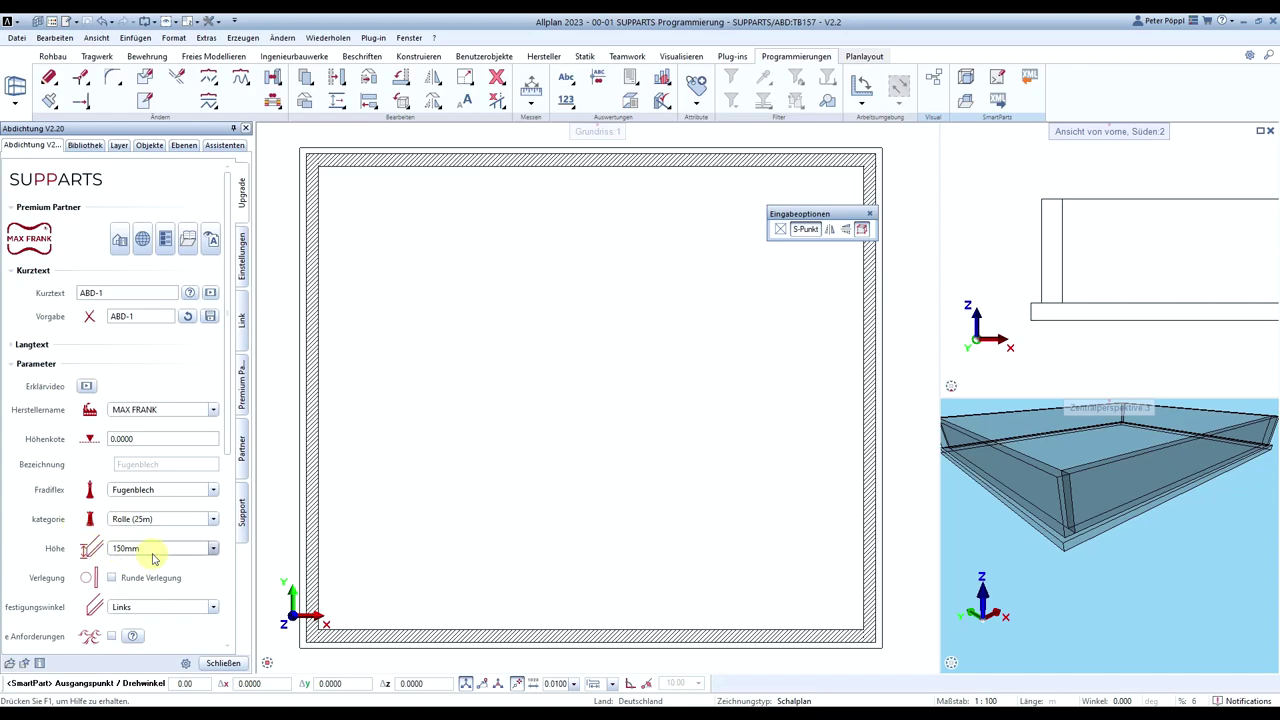
Try the Befestigungswinkel options Ohne and Rechts against the wall corner in plan, and set the option back to Links
{"action": "scroll", "coordinate": [80, 537], "scroll_direction": "down", "scroll_amount": 2}
{"action": "scroll", "coordinate": [80, 537], "scroll_direction": "down", "scroll_amount": 3}
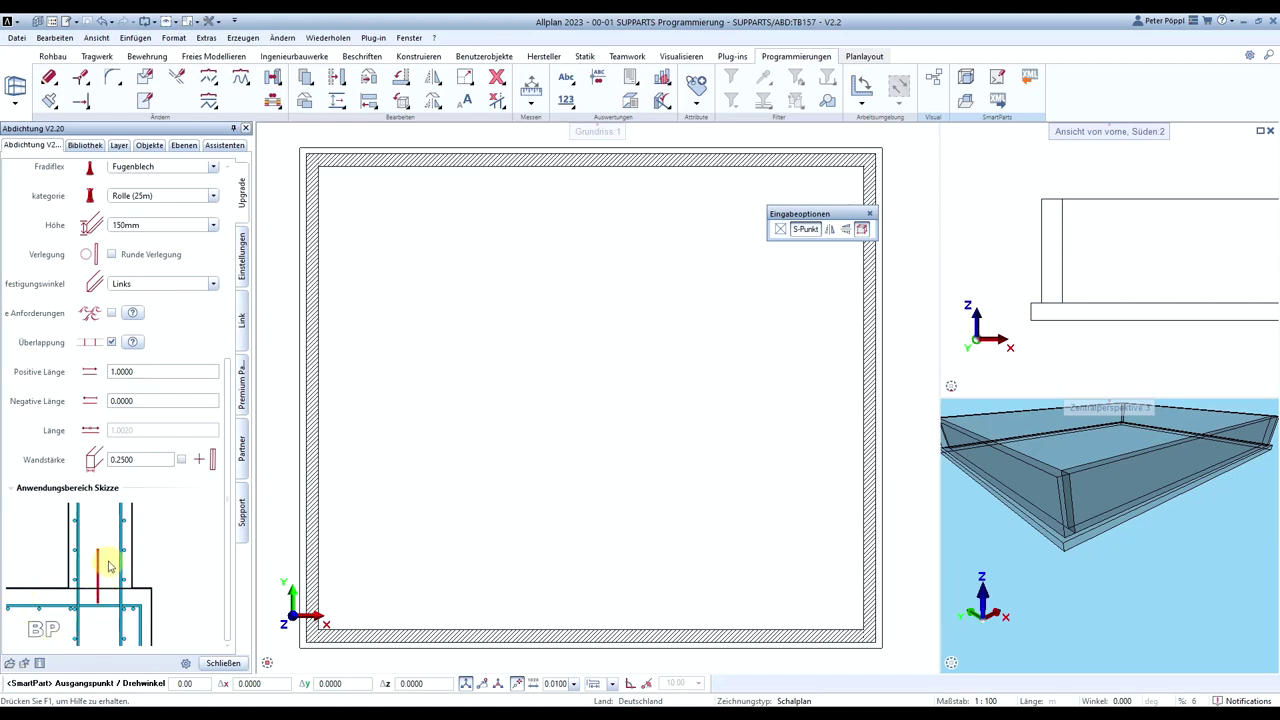
{"action": "scroll", "coordinate": [110, 567], "scroll_direction": "up", "scroll_amount": 1}
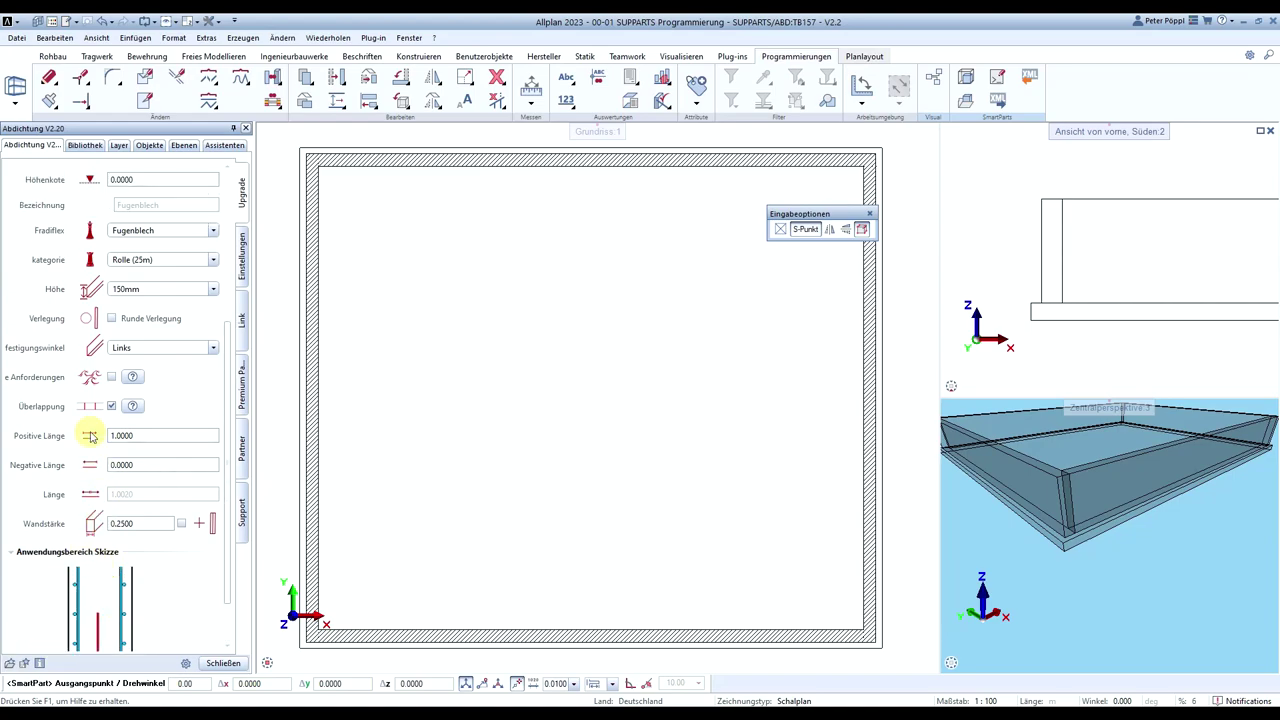
{"action": "scroll", "coordinate": [490, 412], "scroll_direction": "down", "scroll_amount": 3}
{"action": "scroll", "coordinate": [394, 529], "scroll_direction": "up", "scroll_amount": 8}
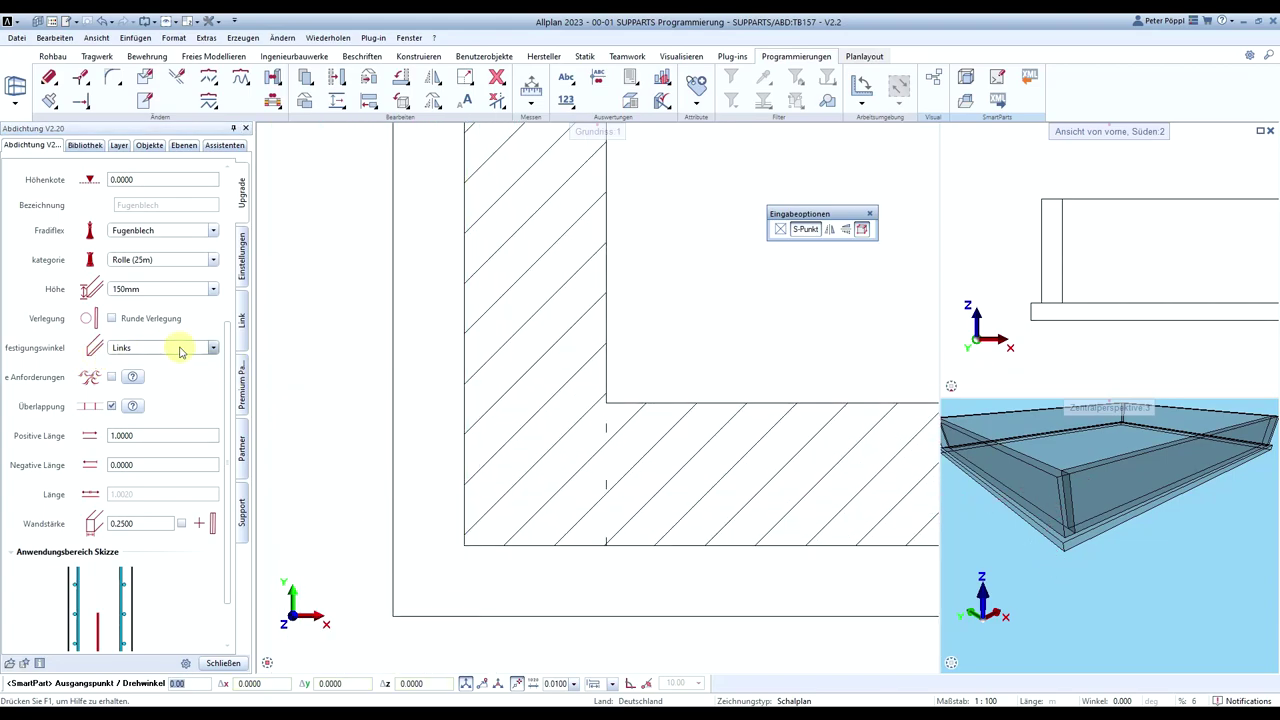
{"action": "left_click", "coordinate": [213, 347]}
{"action": "left_click", "coordinate": [124, 371]}
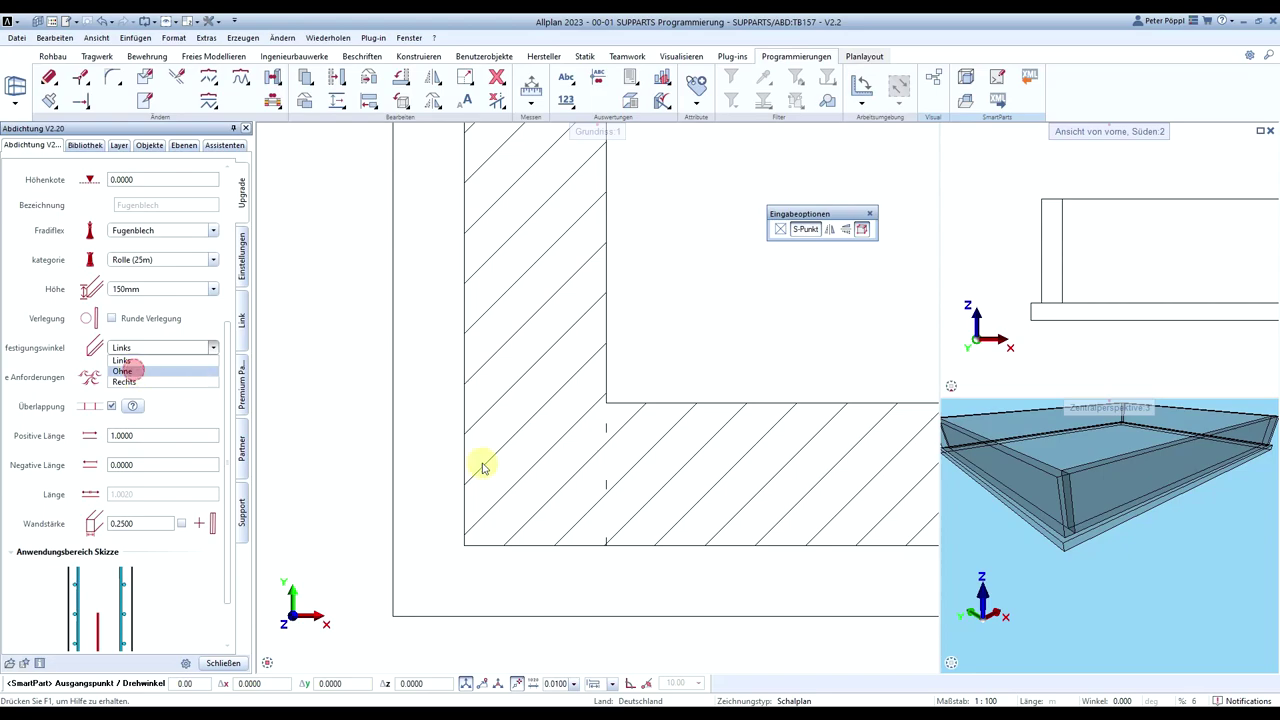
{"action": "left_click", "coordinate": [213, 347]}
{"action": "left_click", "coordinate": [124, 381]}
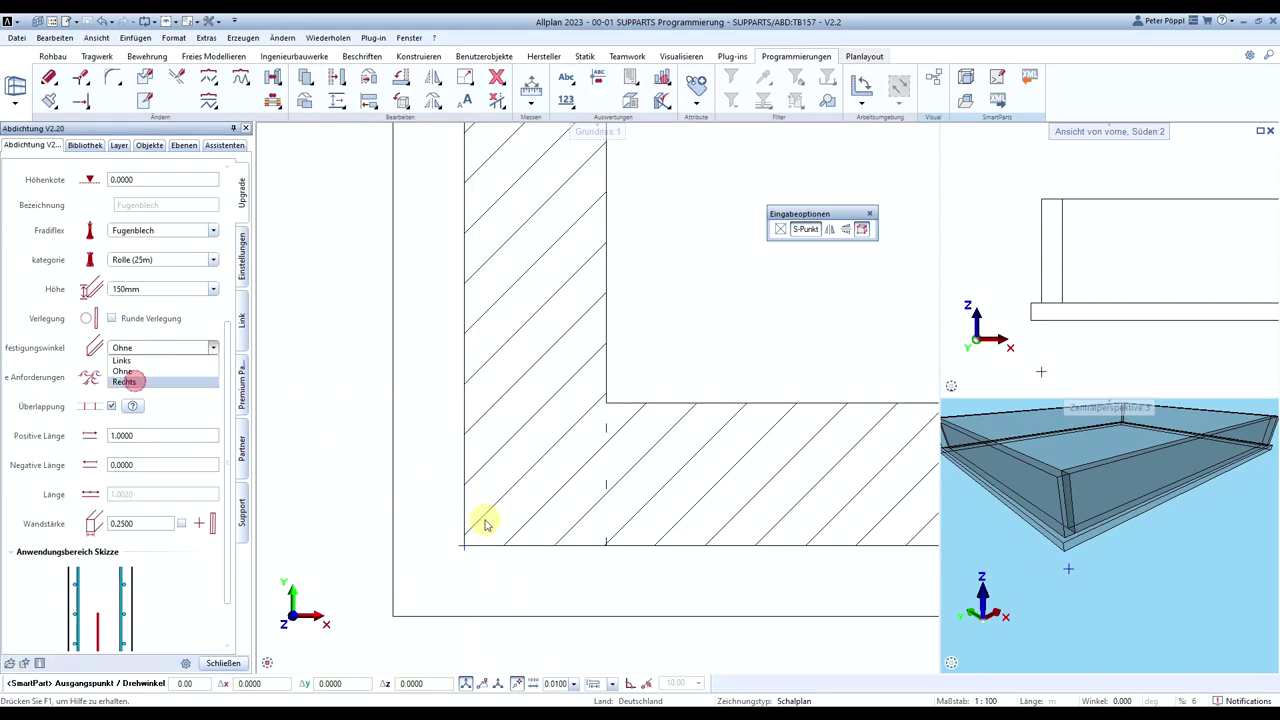
{"action": "left_click", "coordinate": [212, 347]}
{"action": "left_click", "coordinate": [122, 361]}
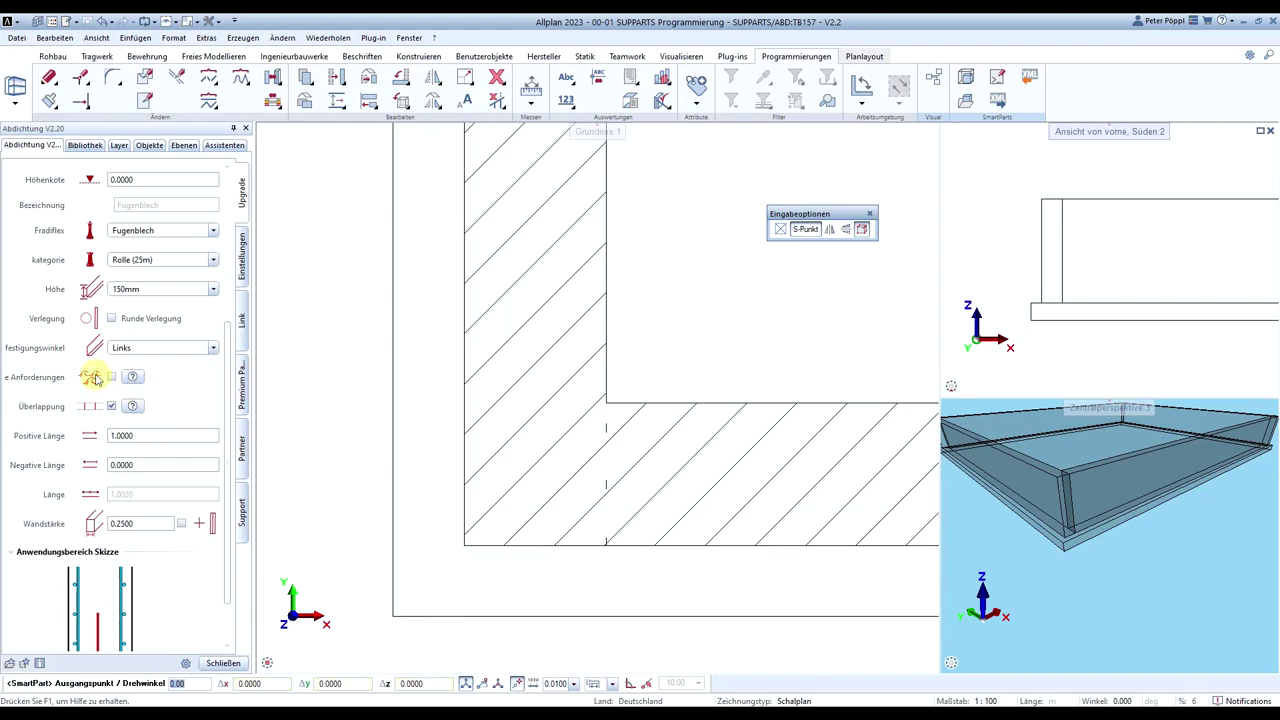
Set the Positive Länge to 100 with Überlappung enabled, try the category gerade Stücke (2.1m), and return to Rolle (25m)
{"action": "mouse_move", "coordinate": [95, 381]}
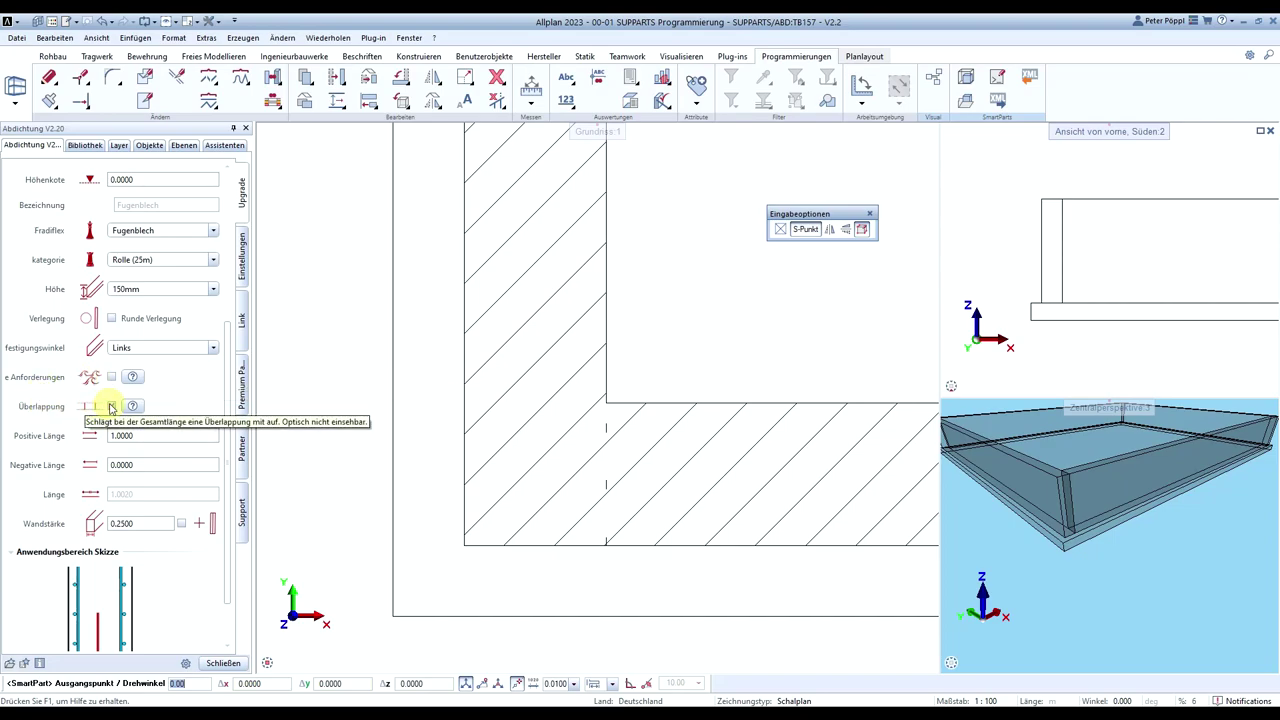
{"action": "left_click", "coordinate": [111, 406]}
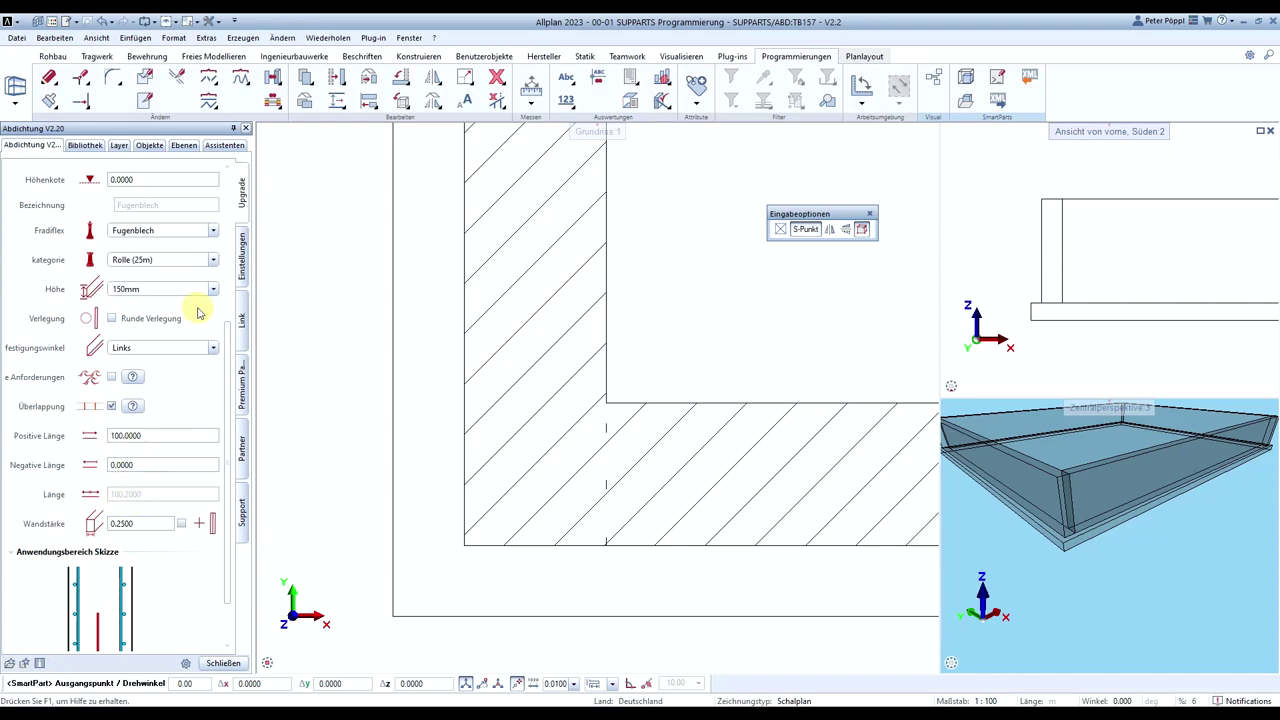
{"action": "left_click", "coordinate": [193, 263]}
{"action": "left_click", "coordinate": [171, 281]}
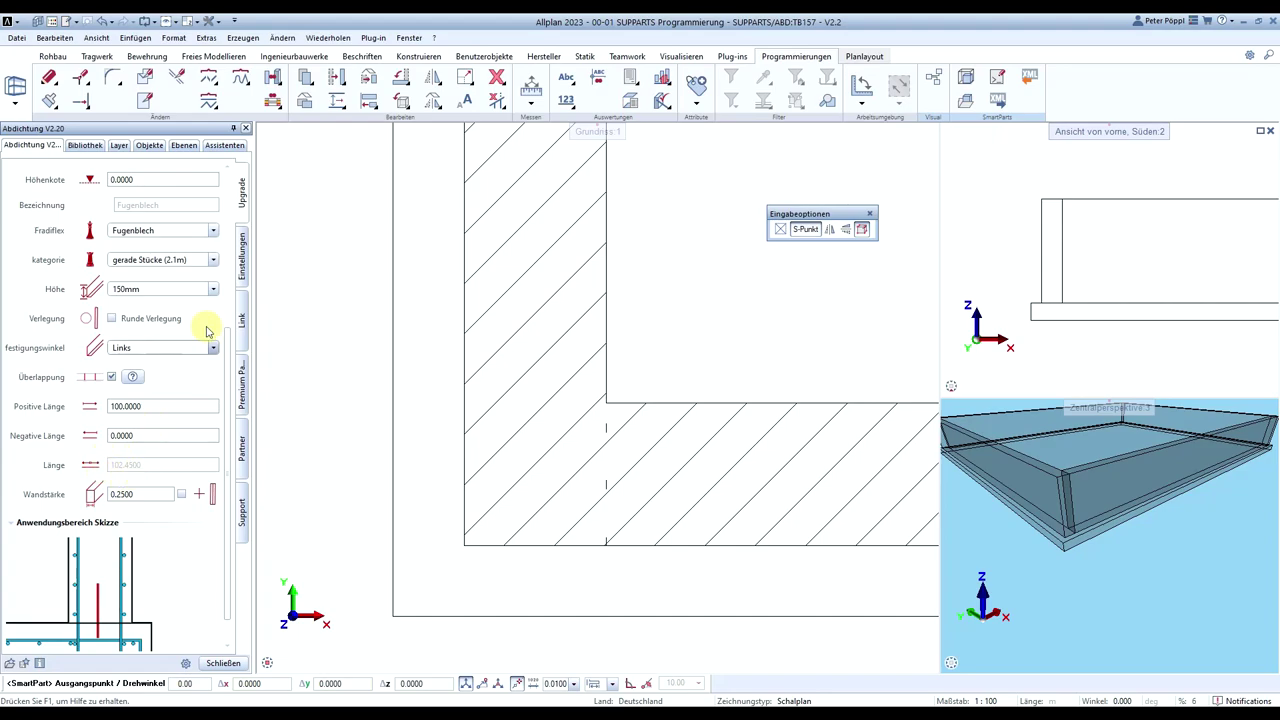
{"action": "left_click", "coordinate": [203, 264]}
{"action": "left_click", "coordinate": [162, 272]}
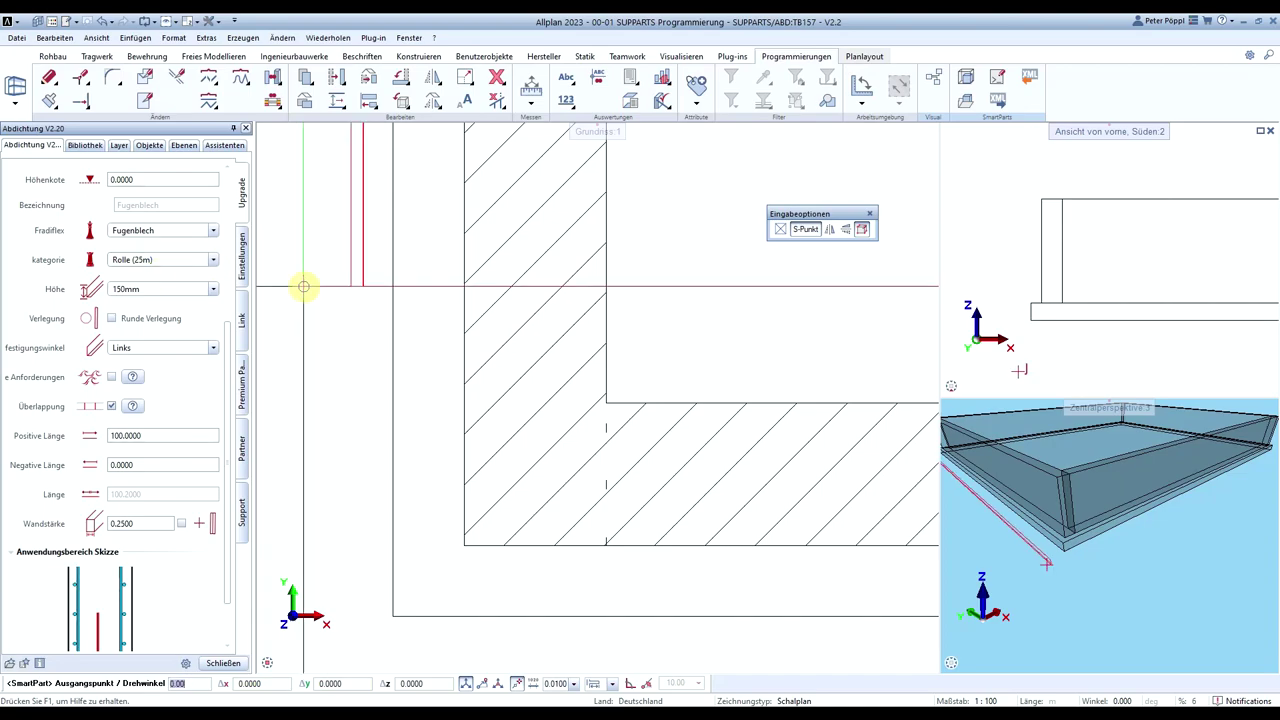
Measure the coordinates of the wall's outer base point in the front view, and set the Höhenkote to 1.0
{"action": "left_click", "coordinate": [528, 90]}
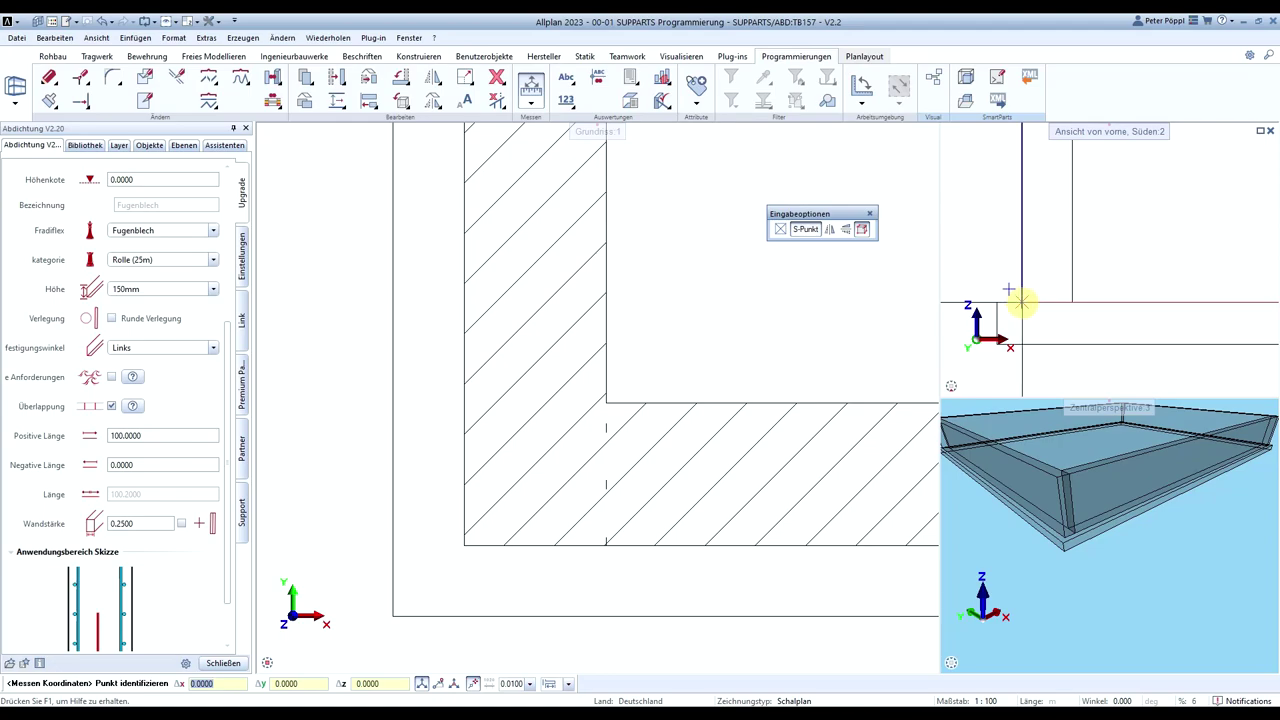
{"action": "left_click", "coordinate": [531, 102]}
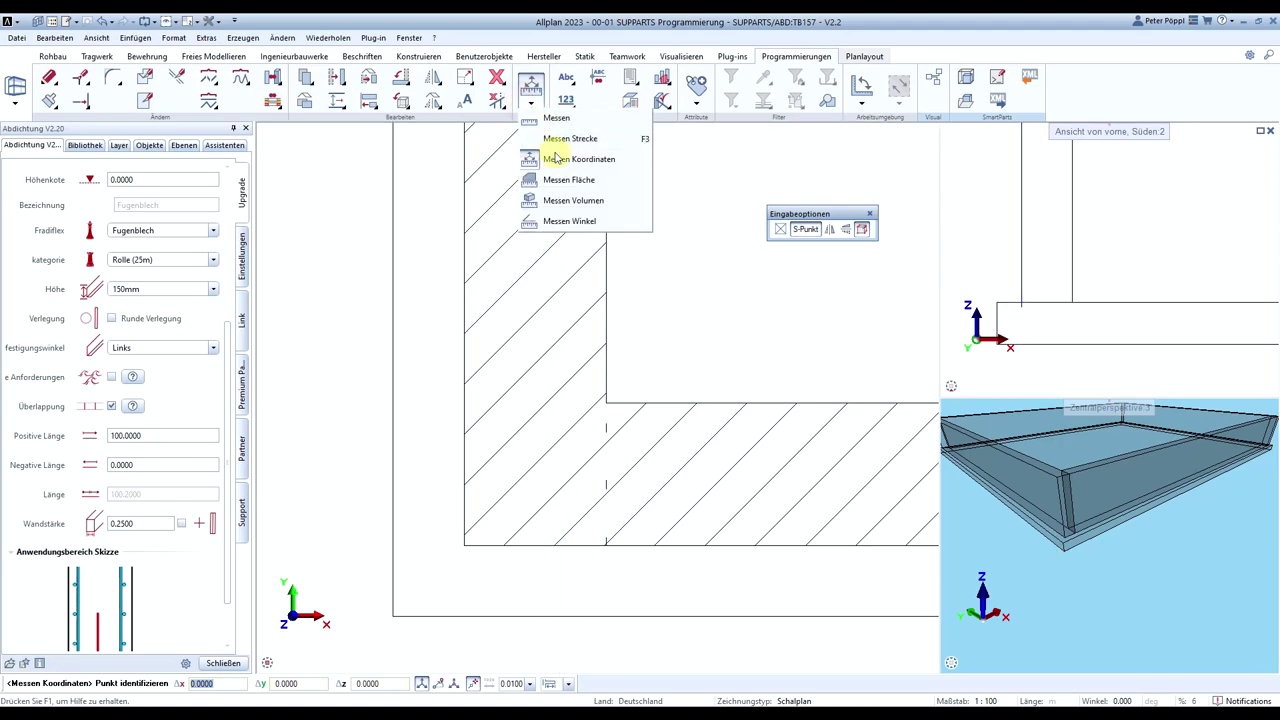
{"action": "left_click", "coordinate": [558, 162]}
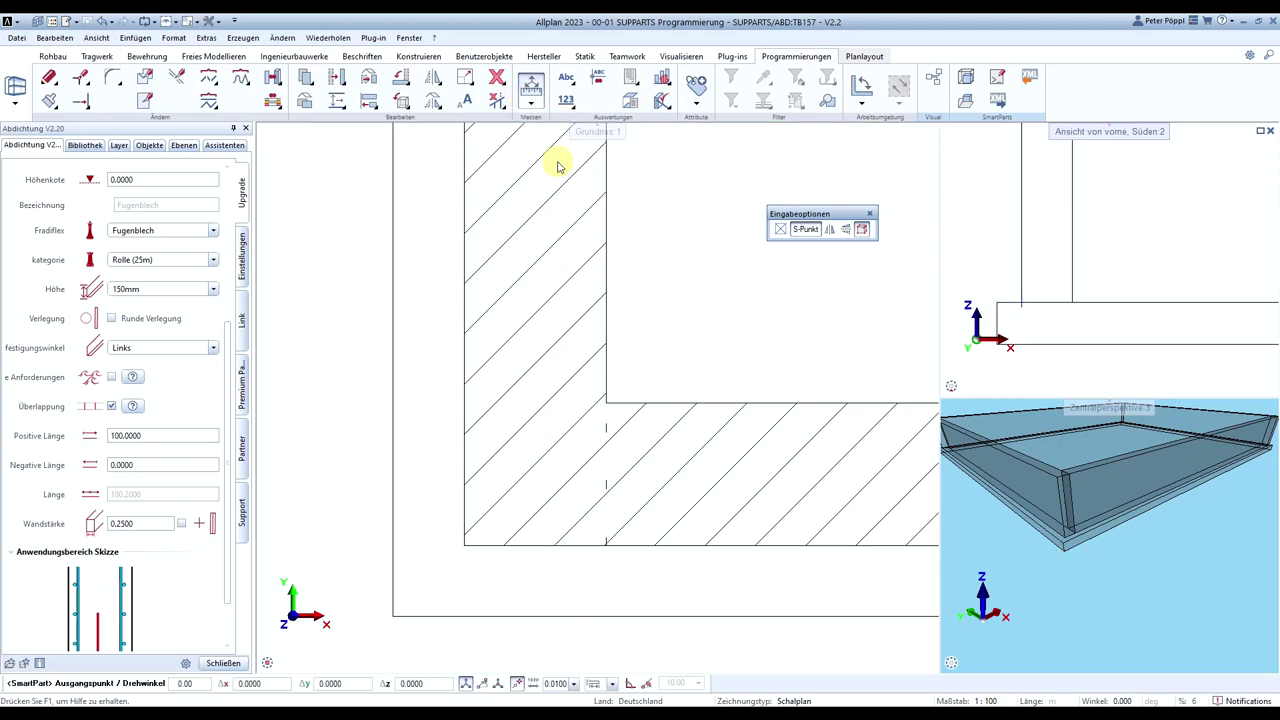
{"action": "left_click", "coordinate": [1021, 301]}
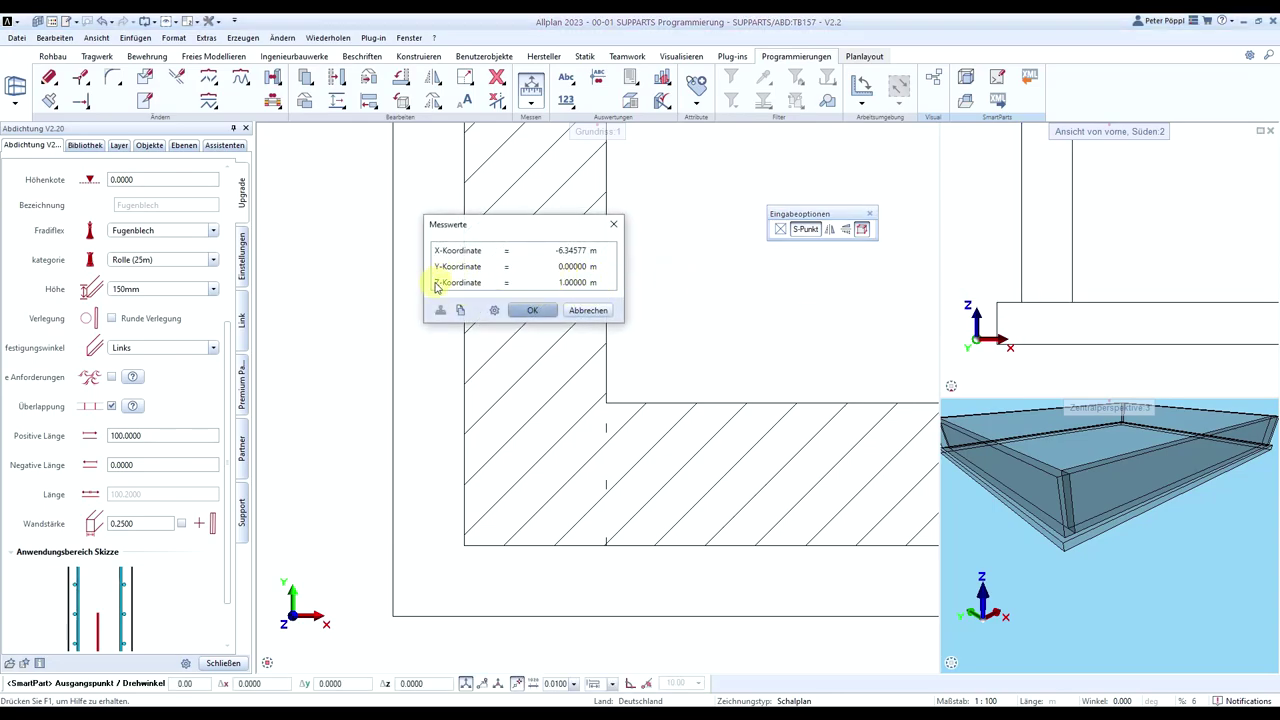
{"action": "left_click", "coordinate": [528, 311]}
{"action": "left_click_drag", "start_coordinate": [229, 346], "coordinate": [236, 245]}
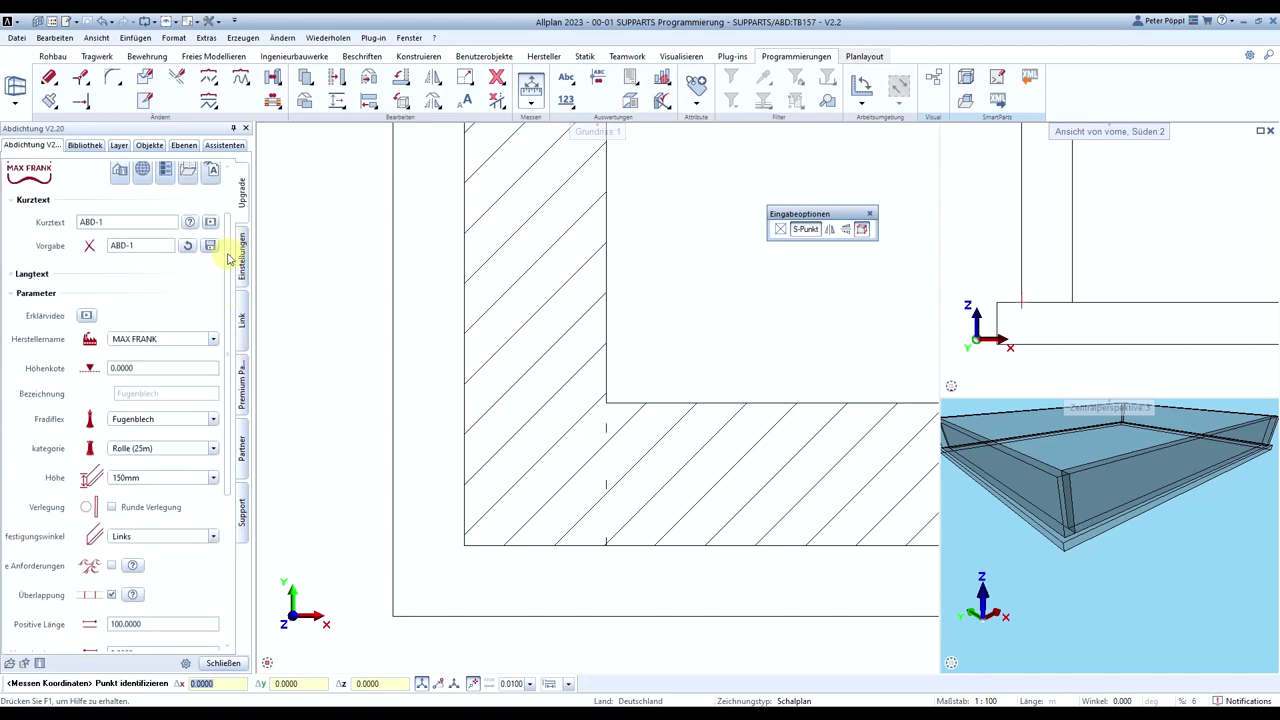
{"action": "left_click", "coordinate": [154, 368]}
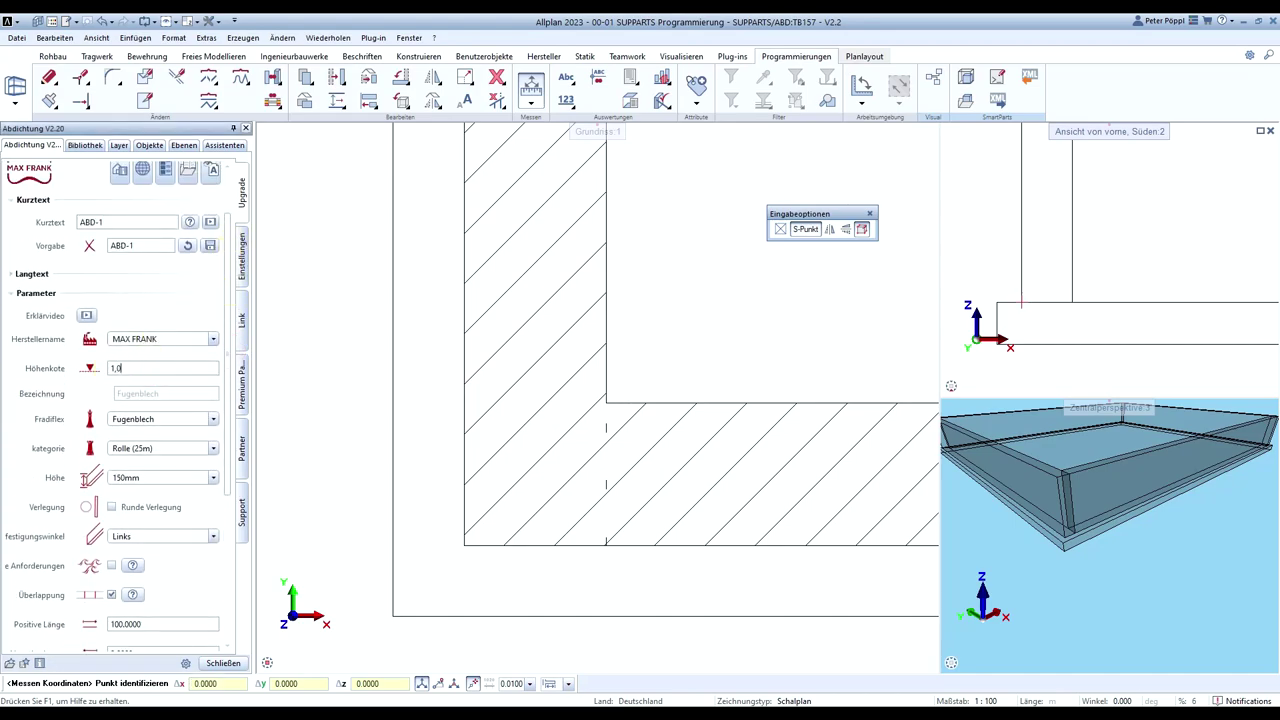
Measure the left wall's thickness in plan and set the Wandstärke to 0.3
{"action": "scroll", "coordinate": [118, 440], "scroll_direction": "down", "scroll_amount": 4}
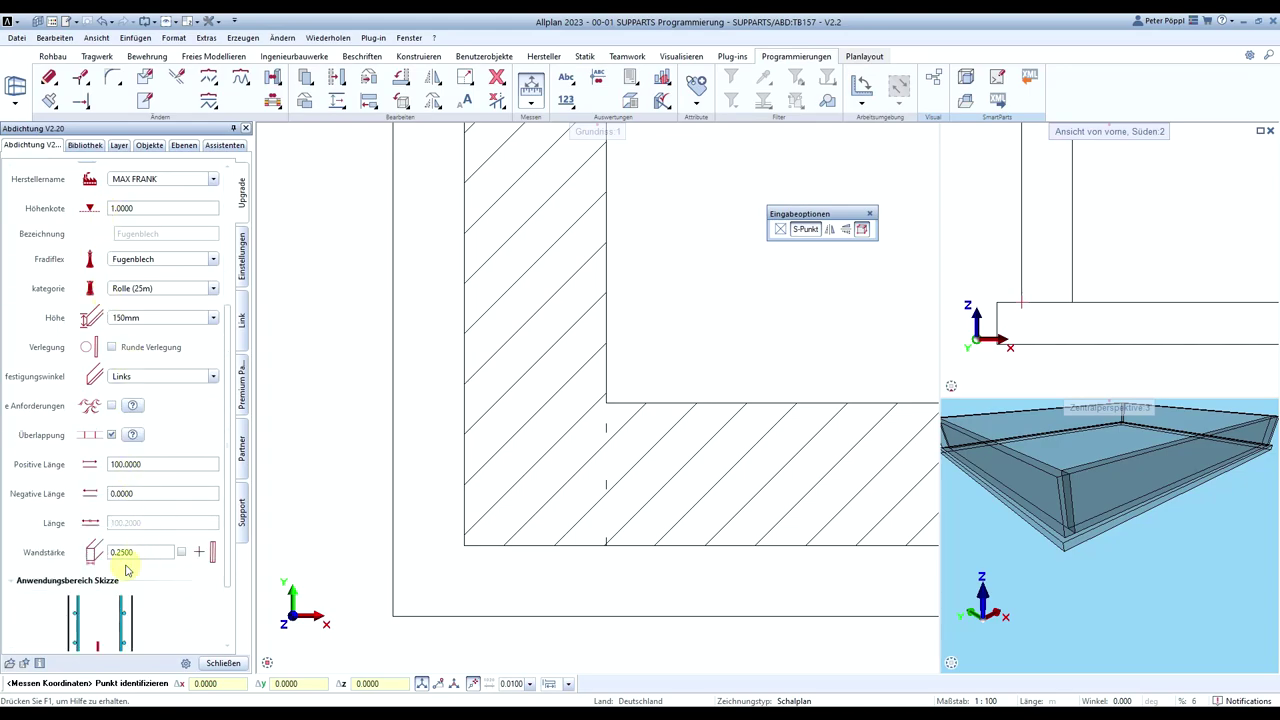
{"action": "left_click", "coordinate": [529, 105]}
{"action": "left_click", "coordinate": [535, 132]}
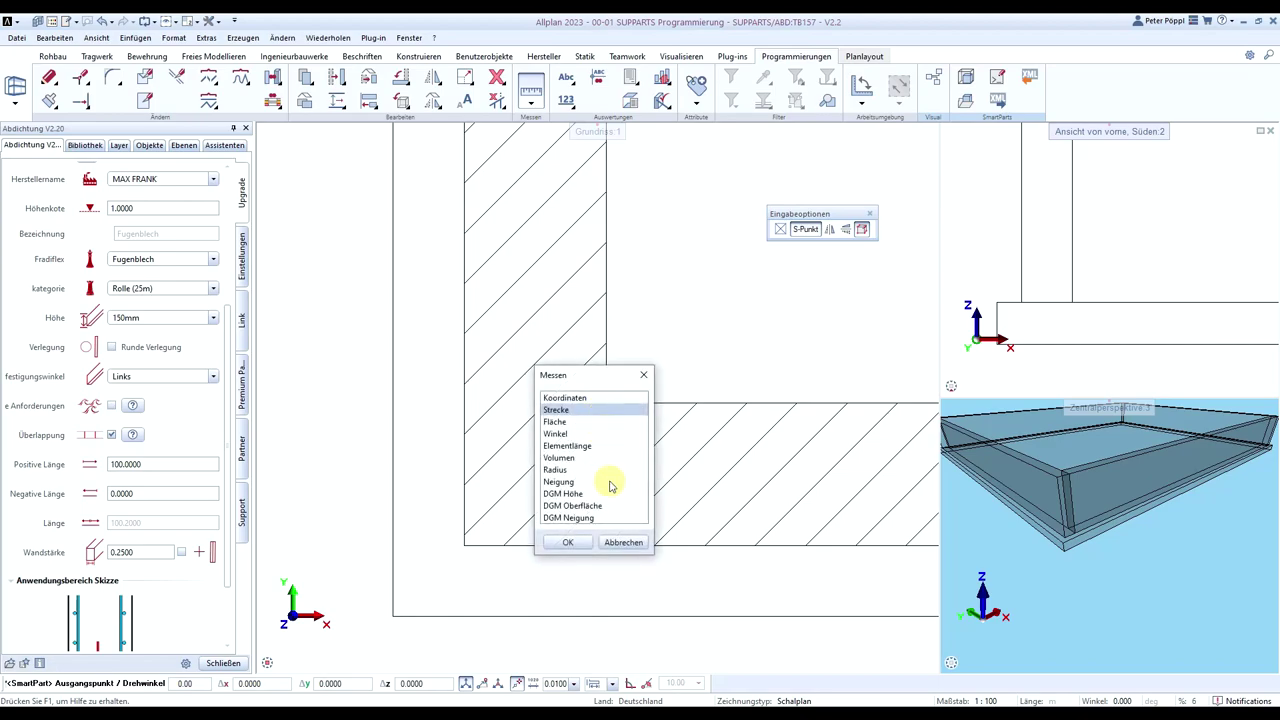
{"action": "left_click", "coordinate": [568, 541]}
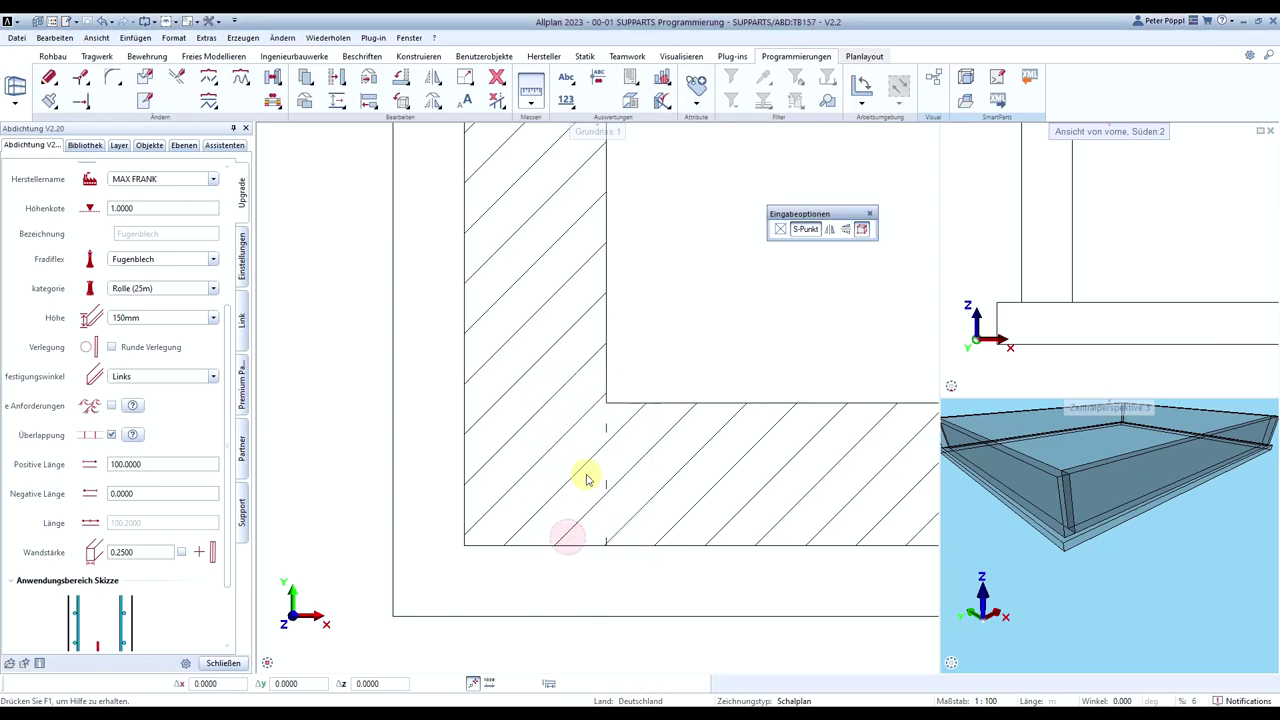
{"action": "key", "text": "Escape"}
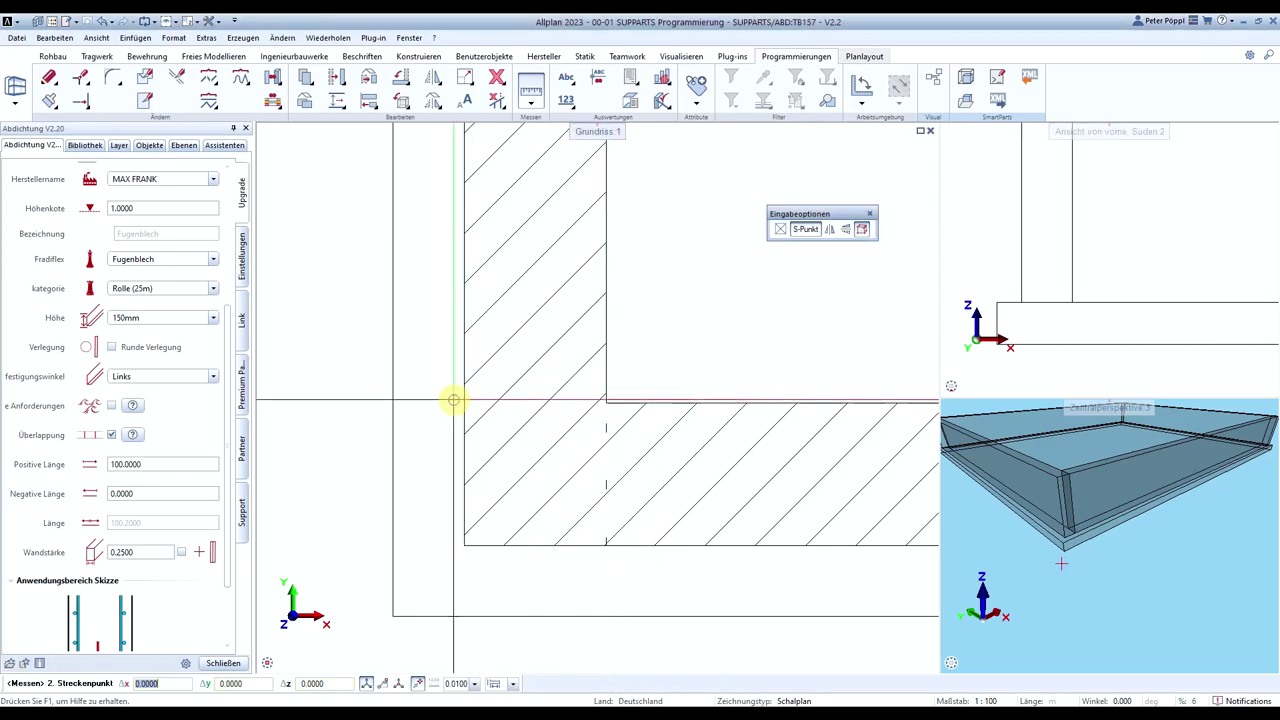
{"action": "left_click", "coordinate": [457, 400]}
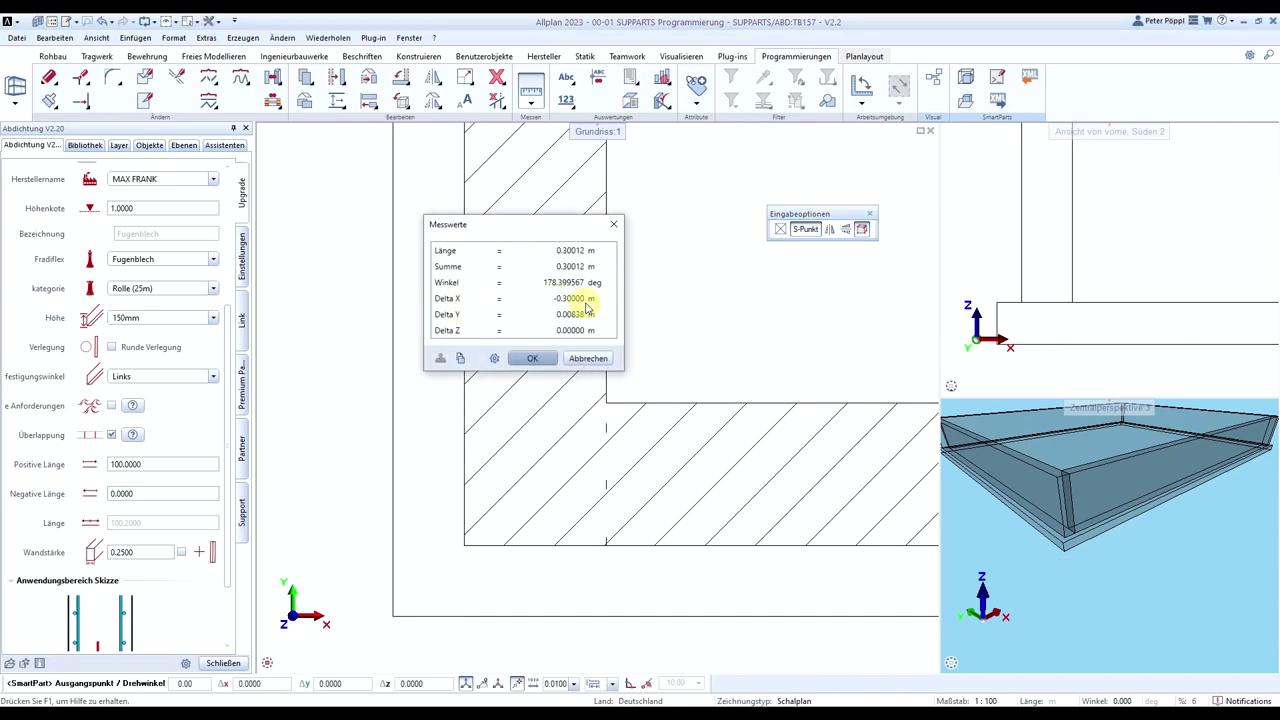
{"action": "left_click", "coordinate": [587, 362]}
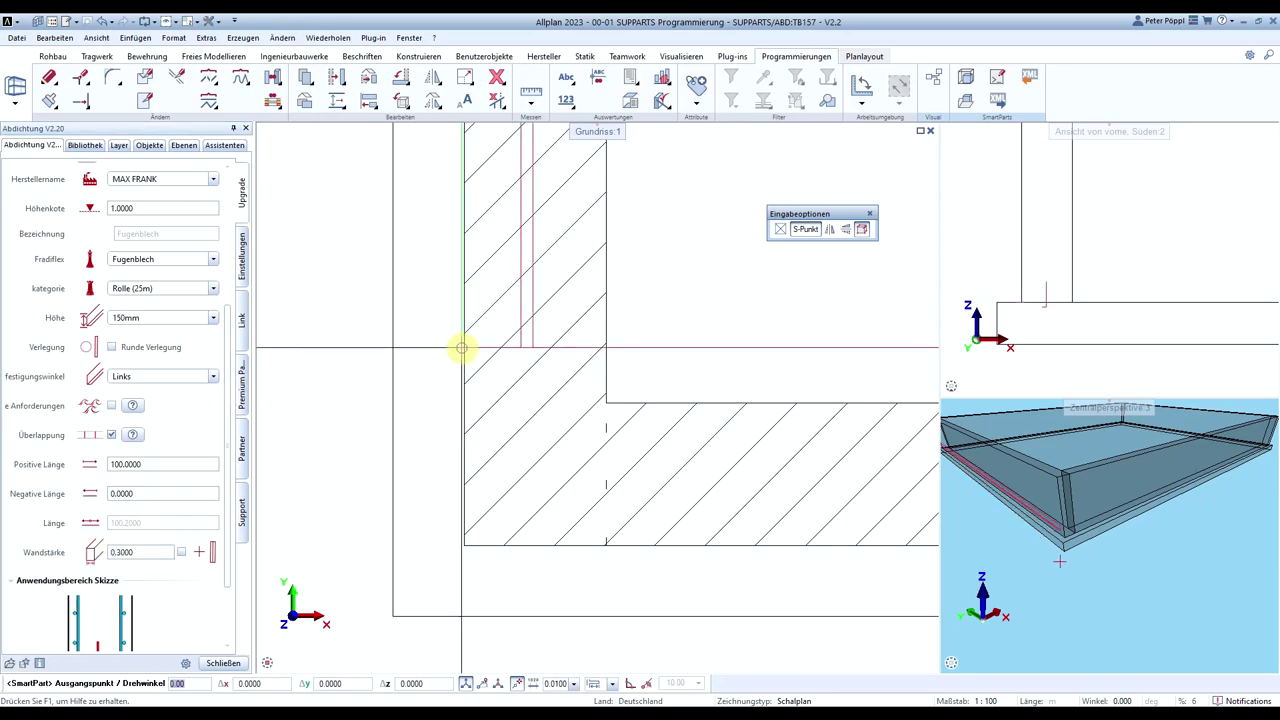
Place the Fugenblech from the left wall's outer edge, level with the lower inner corner, and check its end in plan
{"action": "scroll", "coordinate": [462, 347], "scroll_direction": "down", "scroll_amount": 5}
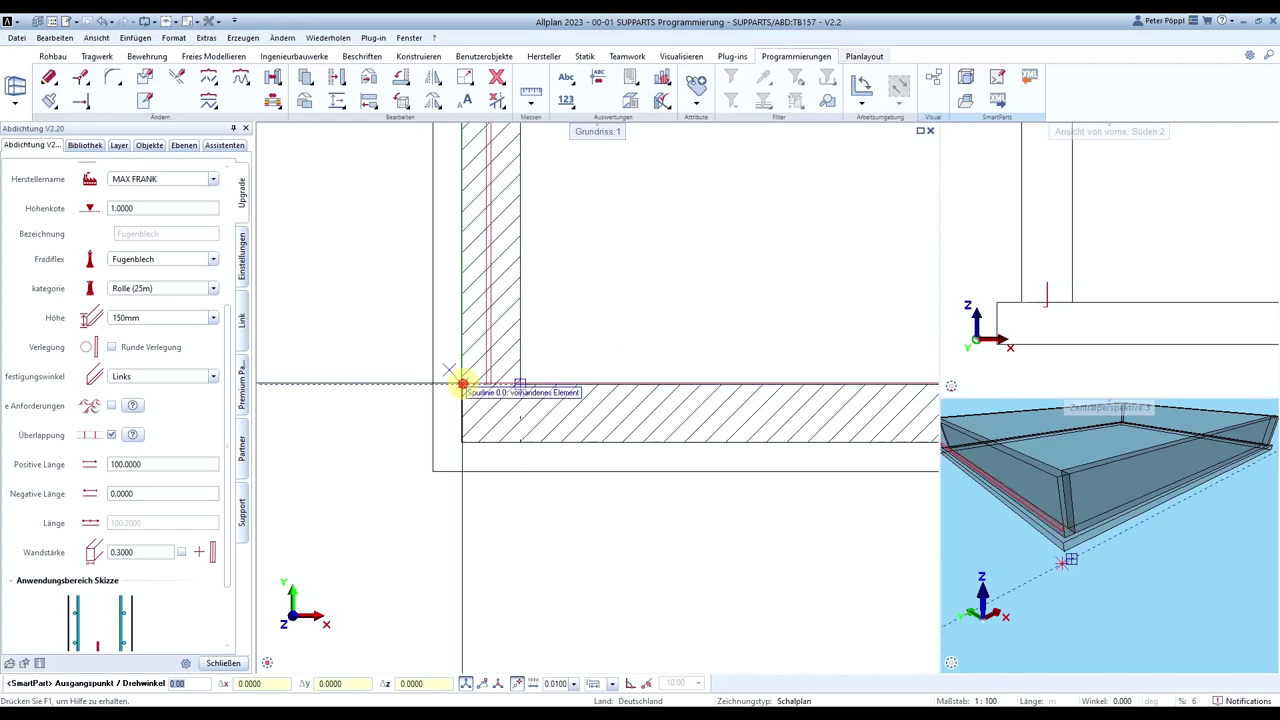
{"action": "left_click", "coordinate": [479, 392]}
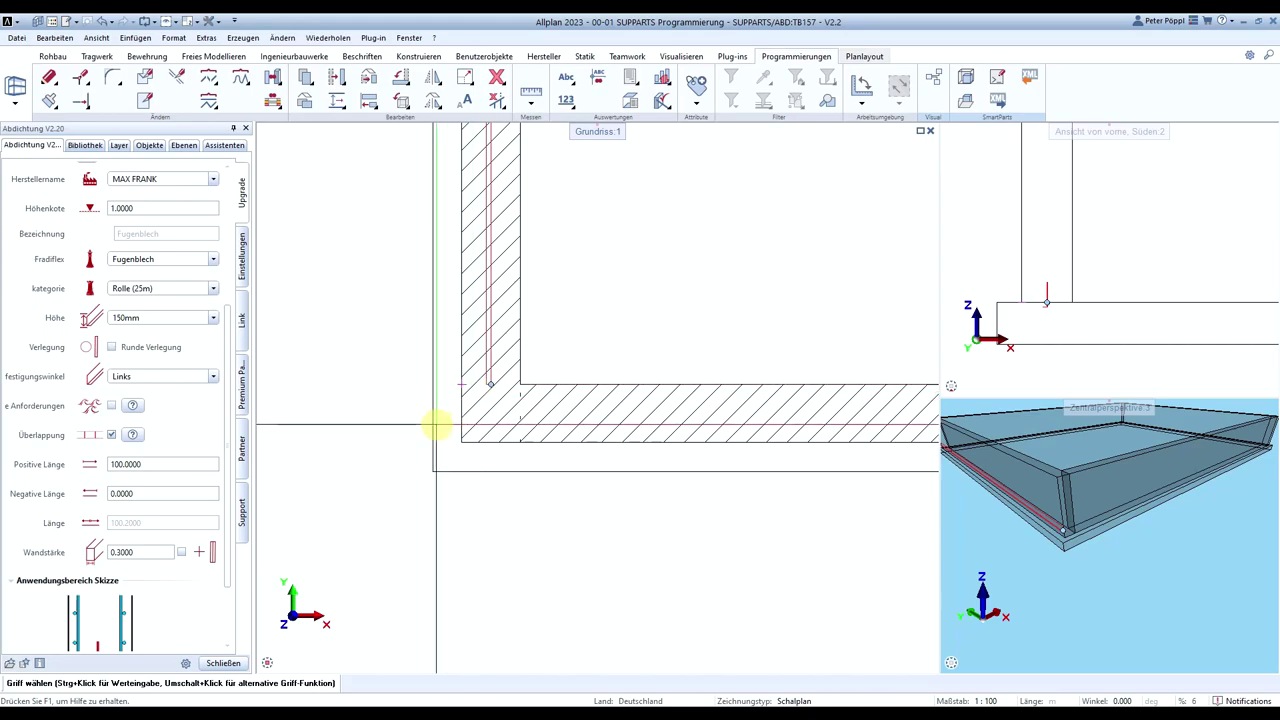
{"action": "scroll", "coordinate": [490, 390], "scroll_direction": "up", "scroll_amount": 3}
{"action": "scroll", "coordinate": [505, 395], "scroll_direction": "up", "scroll_amount": 5}
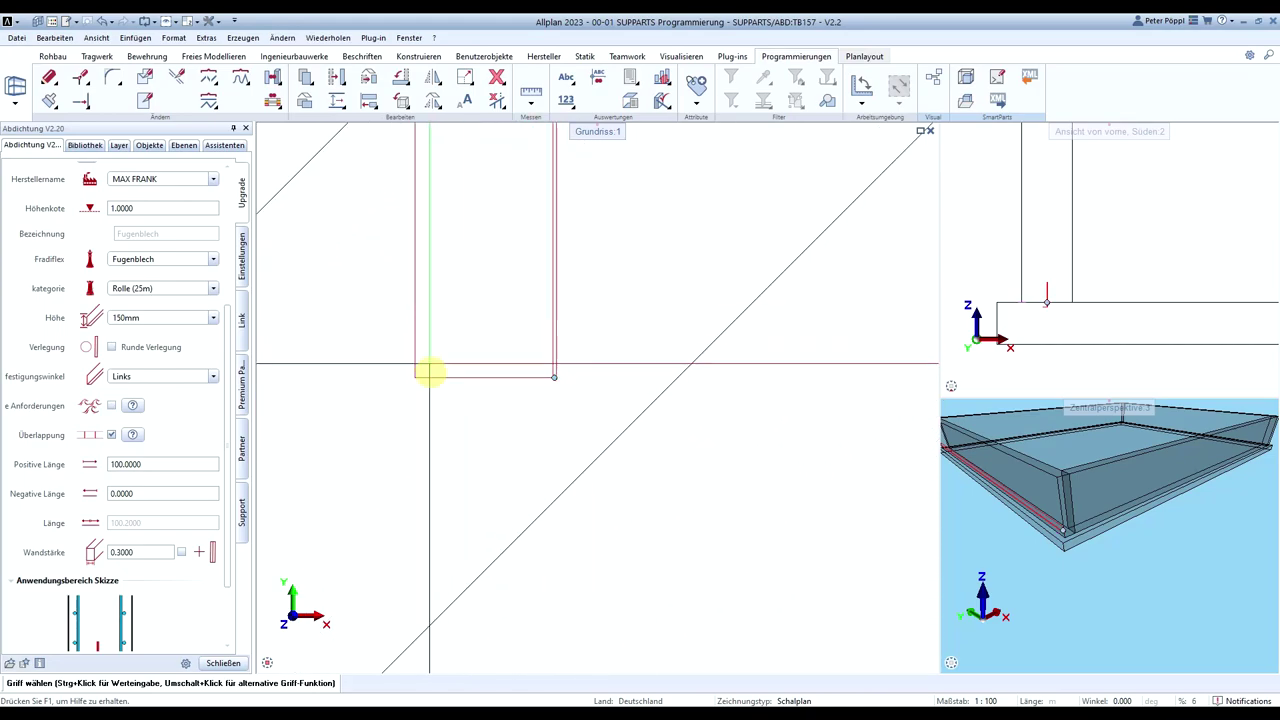
{"action": "scroll", "coordinate": [409, 370], "scroll_direction": "down", "scroll_amount": 3}
{"action": "scroll", "coordinate": [500, 366], "scroll_direction": "up", "scroll_amount": 4}
{"action": "scroll", "coordinate": [490, 366], "scroll_direction": "down", "scroll_amount": 2}
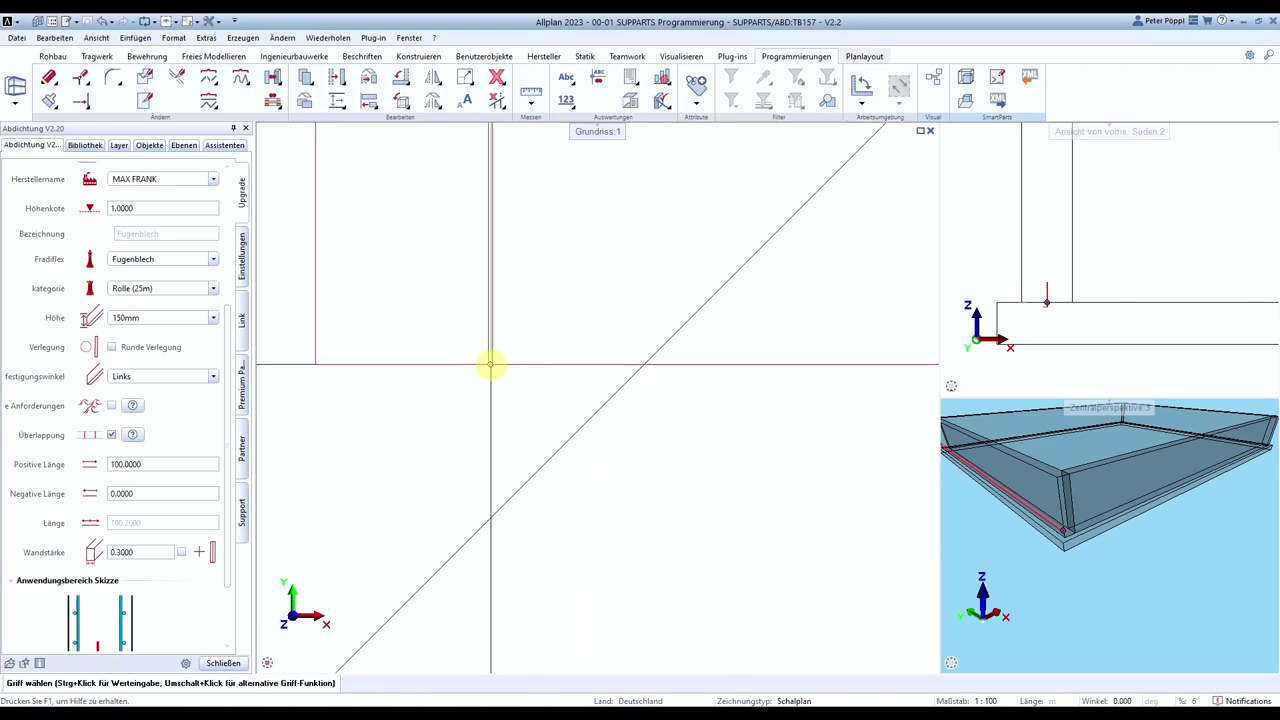
{"action": "scroll", "coordinate": [490, 366], "scroll_direction": "down", "scroll_amount": 3}
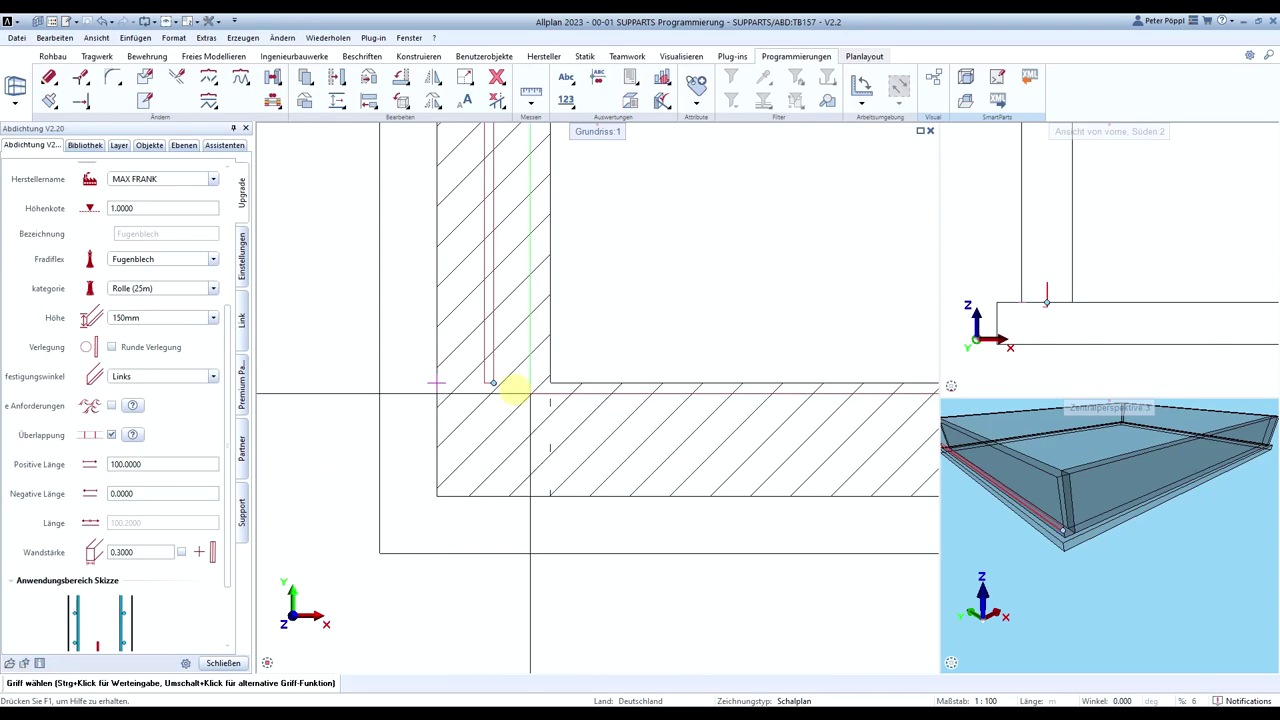
Stretch the Fugenblech to the left wall's lower and upper outer corners, for a Negative Länge of 0.15 and Positive Länge of 11.55
{"action": "left_click_drag", "start_coordinate": [495, 386], "coordinate": [437, 495]}
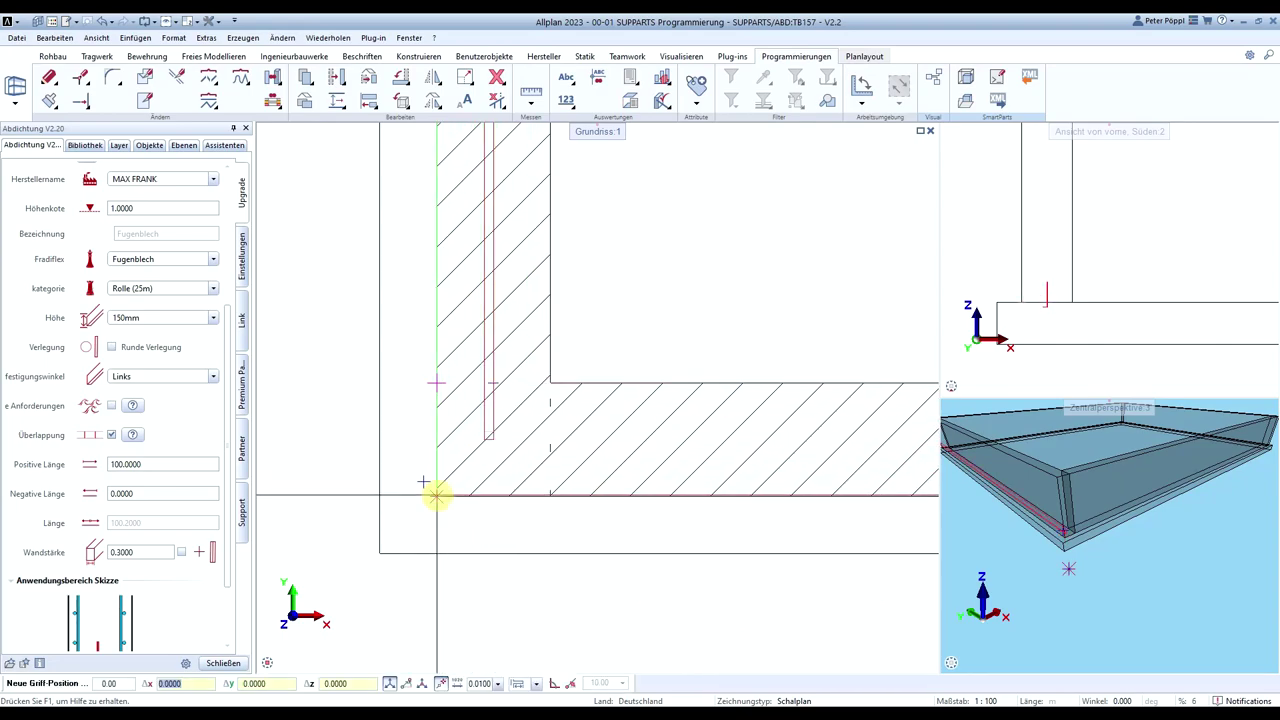
{"action": "left_click", "coordinate": [437, 495]}
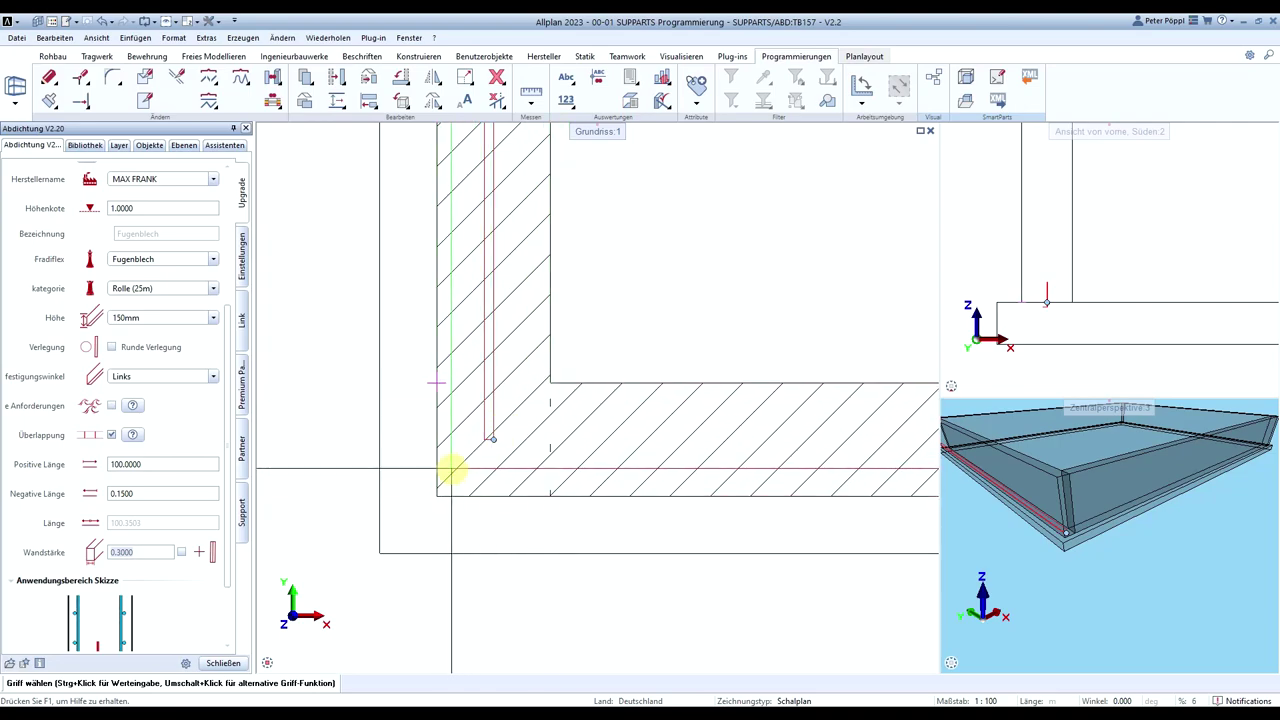
{"action": "scroll", "coordinate": [588, 566], "scroll_direction": "down", "scroll_amount": 2}
{"action": "scroll", "coordinate": [588, 566], "scroll_direction": "down", "scroll_amount": 5}
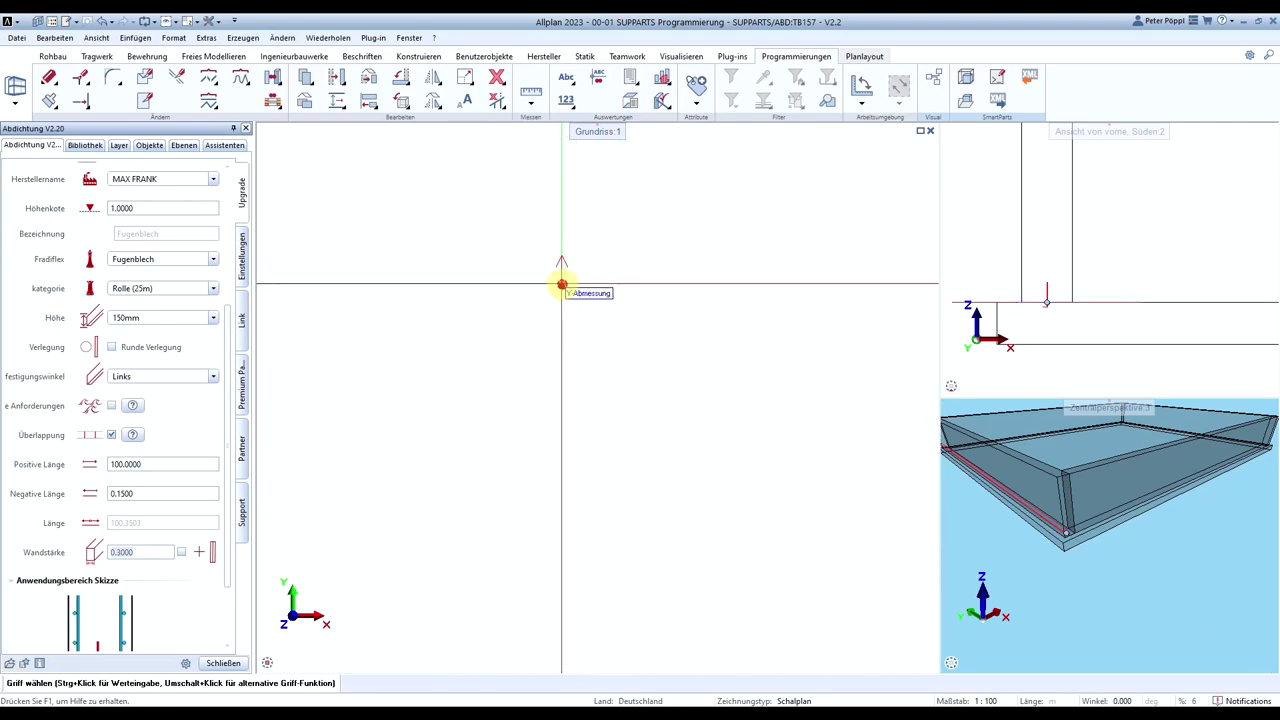
{"action": "left_click", "coordinate": [564, 277]}
{"action": "scroll", "coordinate": [572, 620], "scroll_direction": "up", "scroll_amount": 4}
{"action": "scroll", "coordinate": [567, 628], "scroll_direction": "up", "scroll_amount": 3}
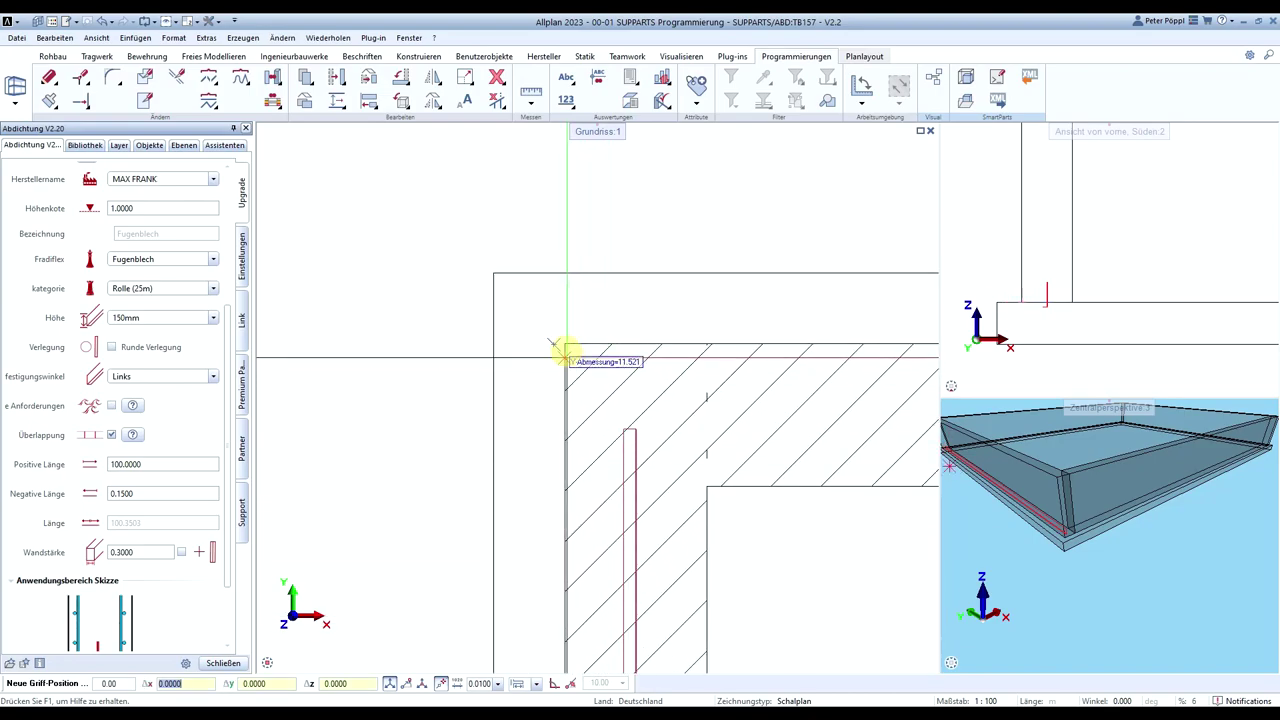
{"action": "left_click", "coordinate": [563, 344]}
{"action": "scroll", "coordinate": [510, 300], "scroll_direction": "down", "scroll_amount": 3}
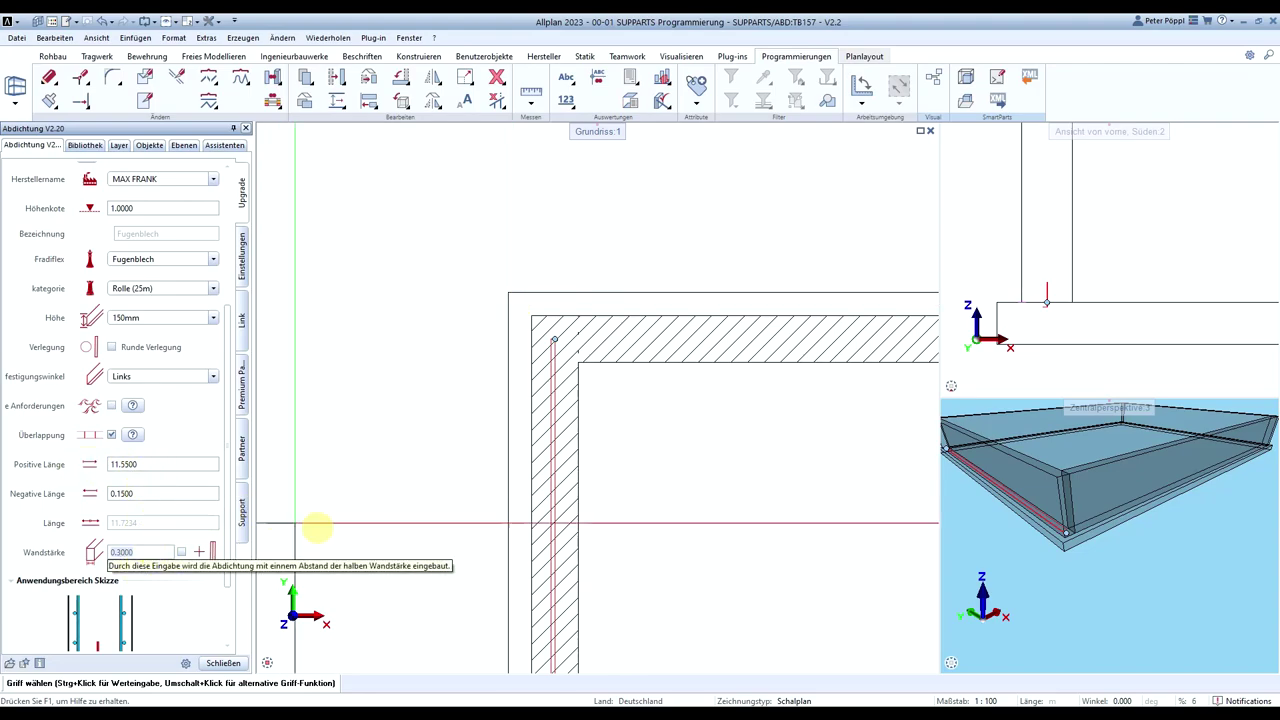
Finish editing the placed Fugenblech and save its settings as the Vorgabe file "fugenblech fradiflex® premium rolle mit befestigungswinkel h 150mm.txt"
{"action": "left_click", "coordinate": [226, 666]}
{"action": "left_click_drag", "start_coordinate": [529, 457], "coordinate": [568, 283], "text": "ctrl"}
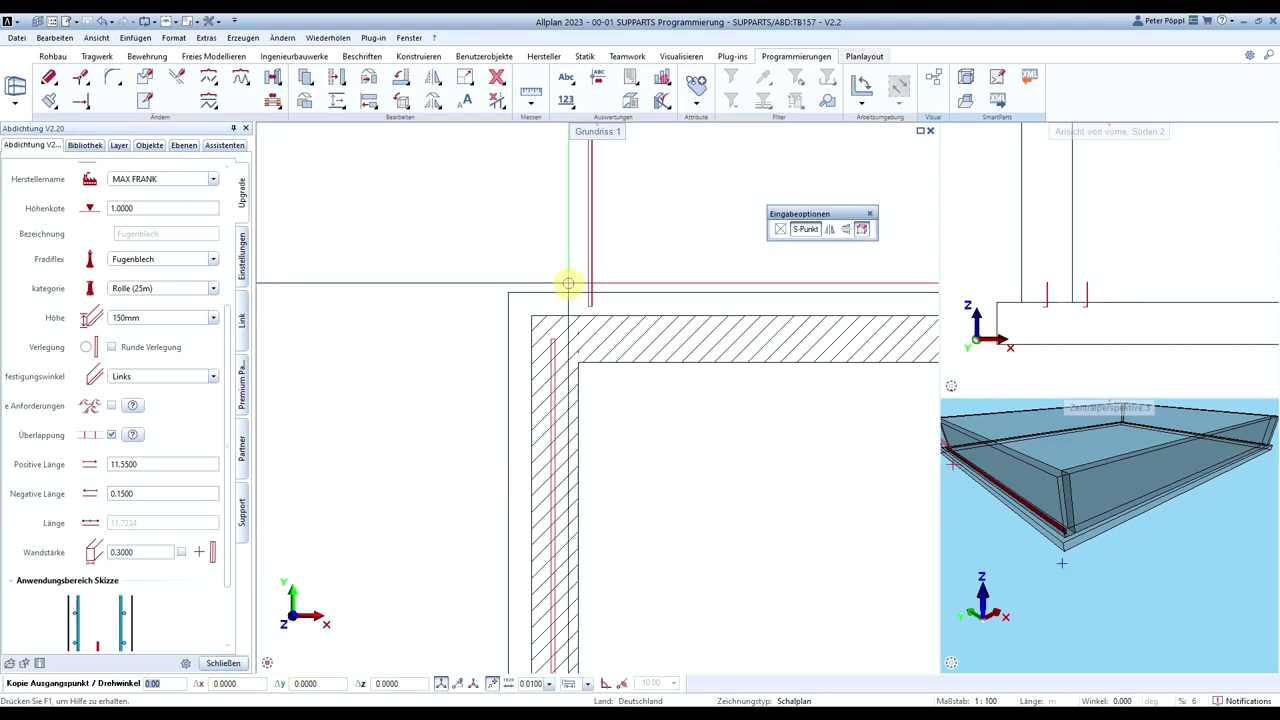
{"action": "scroll", "coordinate": [117, 290], "scroll_direction": "up", "scroll_amount": 3}
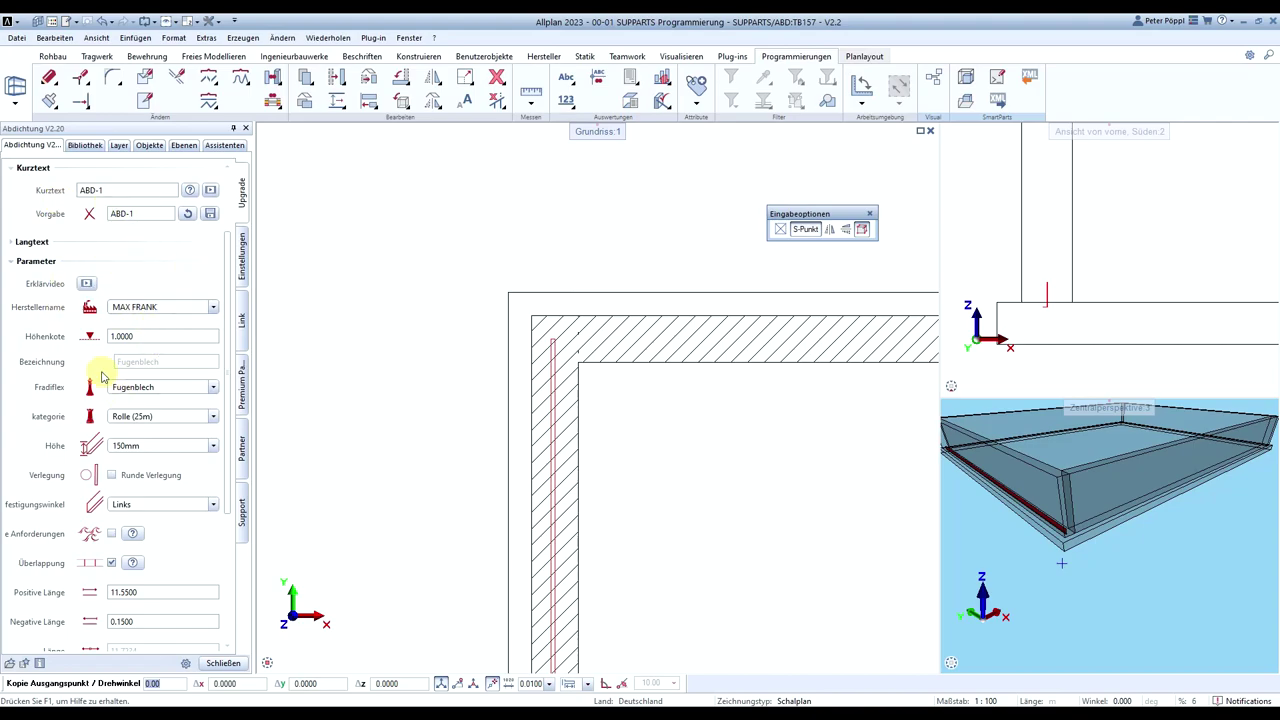
{"action": "left_click", "coordinate": [211, 214]}
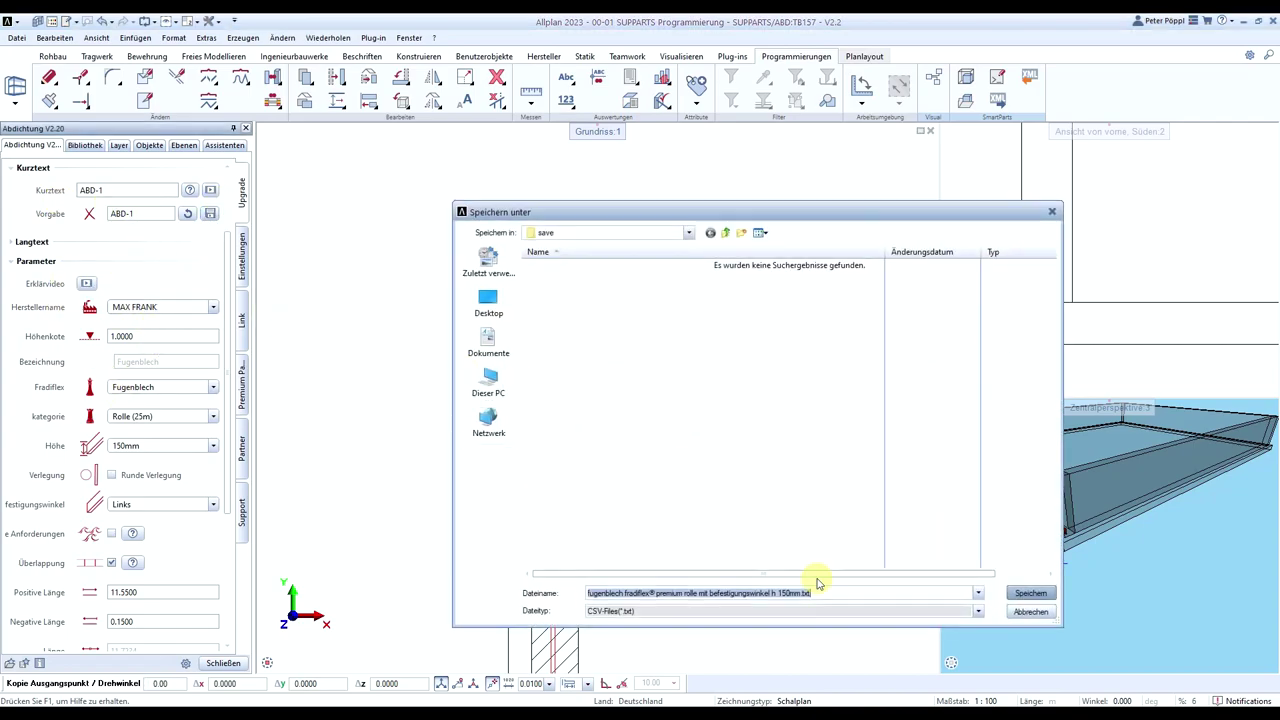
{"action": "left_click", "coordinate": [1035, 595]}
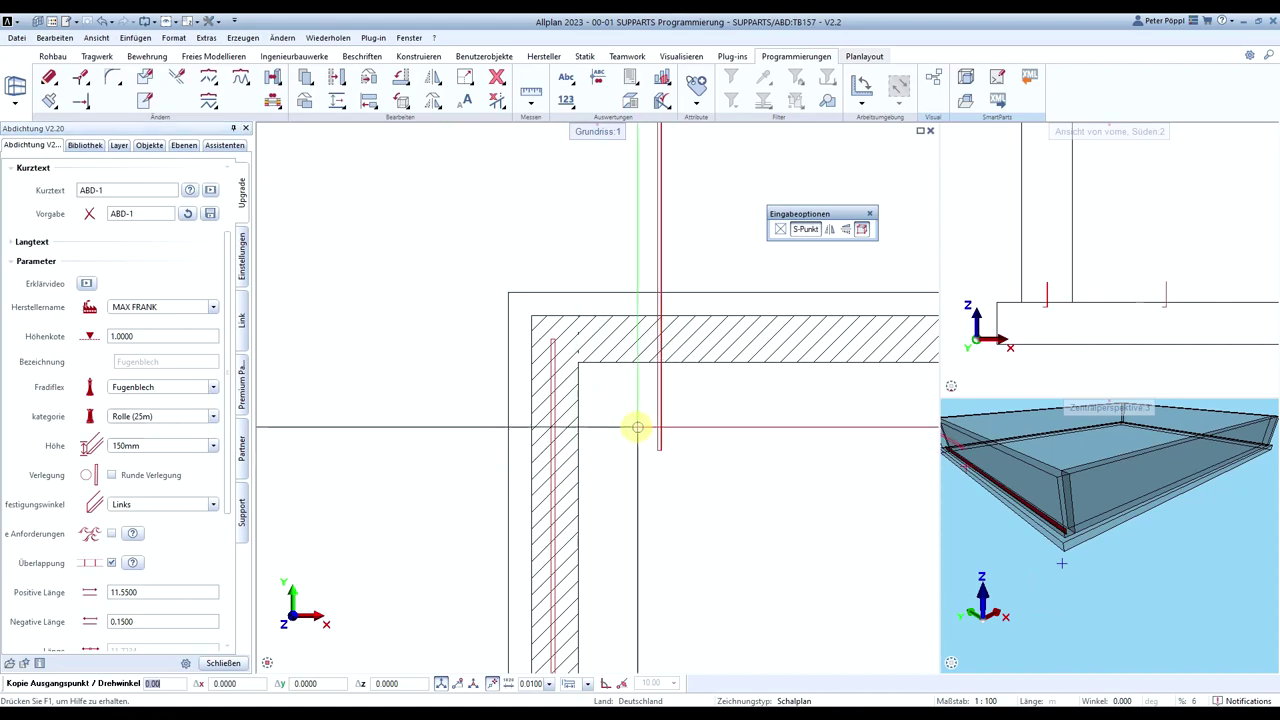
Place a mirrored copy of the Fugenblech in the right wall, aligned at its lower corner
{"action": "scroll", "coordinate": [616, 382], "scroll_direction": "down", "scroll_amount": 4}
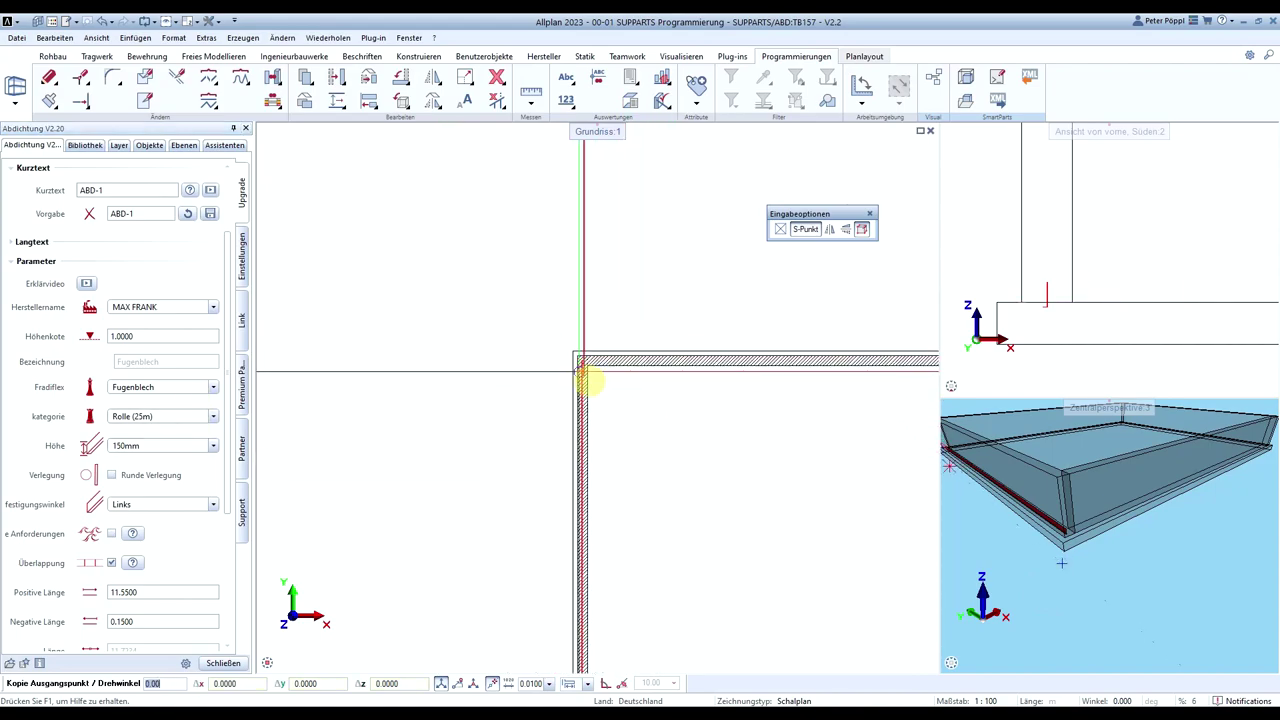
{"action": "left_click", "coordinate": [833, 230]}
{"action": "scroll", "coordinate": [449, 414], "scroll_direction": "down", "scroll_amount": 4}
{"action": "scroll", "coordinate": [626, 489], "scroll_direction": "up", "scroll_amount": 8}
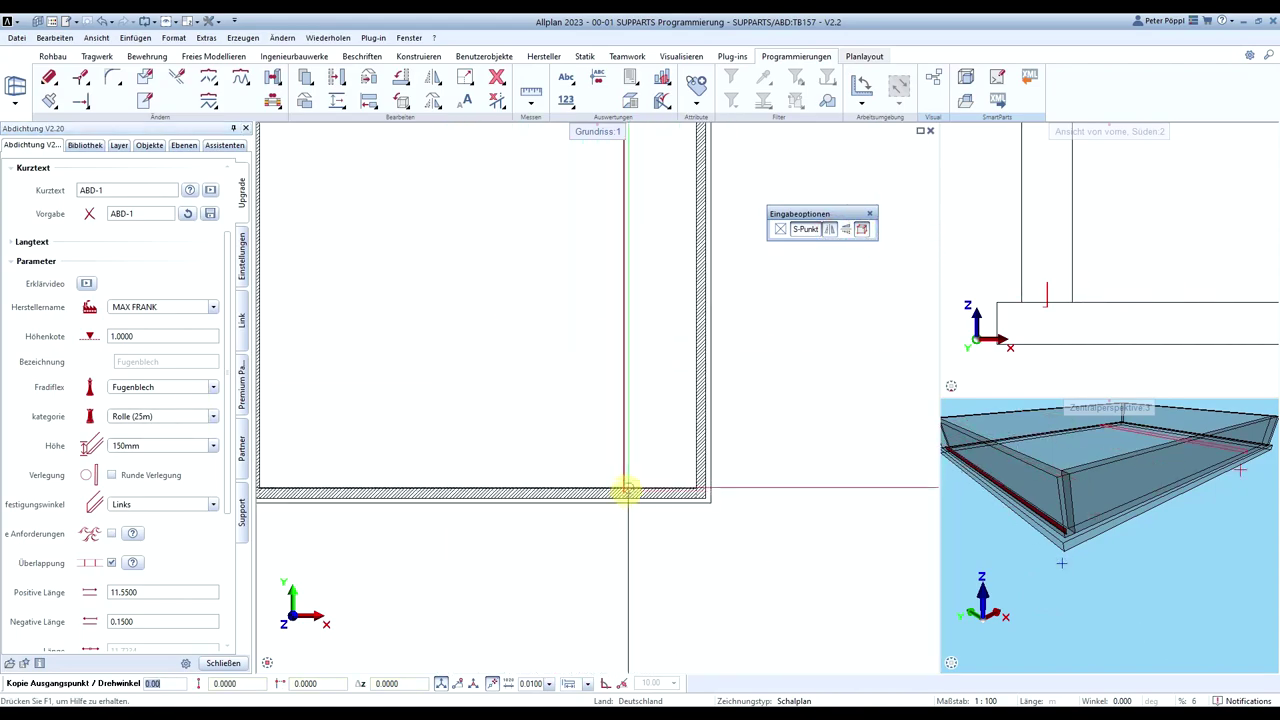
{"action": "scroll", "coordinate": [704, 472], "scroll_direction": "up", "scroll_amount": 2}
{"action": "scroll", "coordinate": [686, 440], "scroll_direction": "up", "scroll_amount": 1}
{"action": "left_click", "coordinate": [737, 456]}
{"action": "scroll", "coordinate": [737, 456], "scroll_direction": "down", "scroll_amount": 5}
{"action": "left_click", "coordinate": [744, 484]}
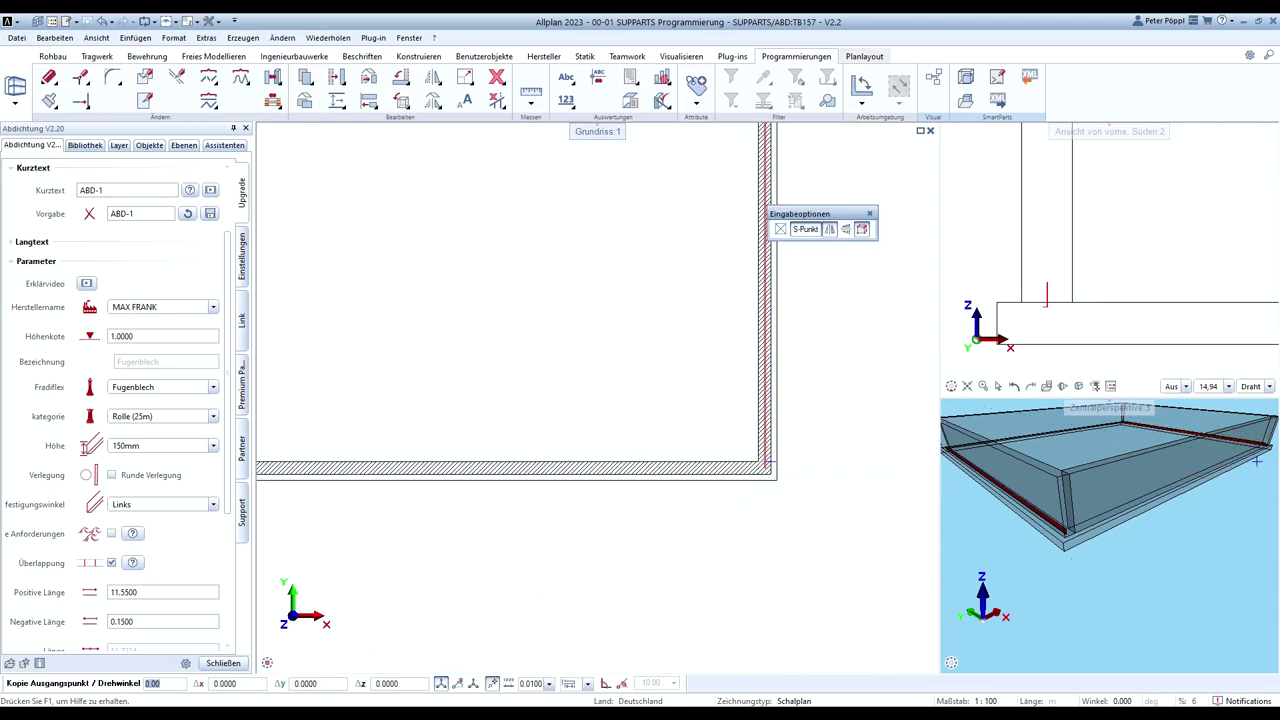
Rotate the next Fugenblech copy by 90 degrees and place it in the lower wall, starting at the lower-left corner
{"action": "type", "text": "90"}
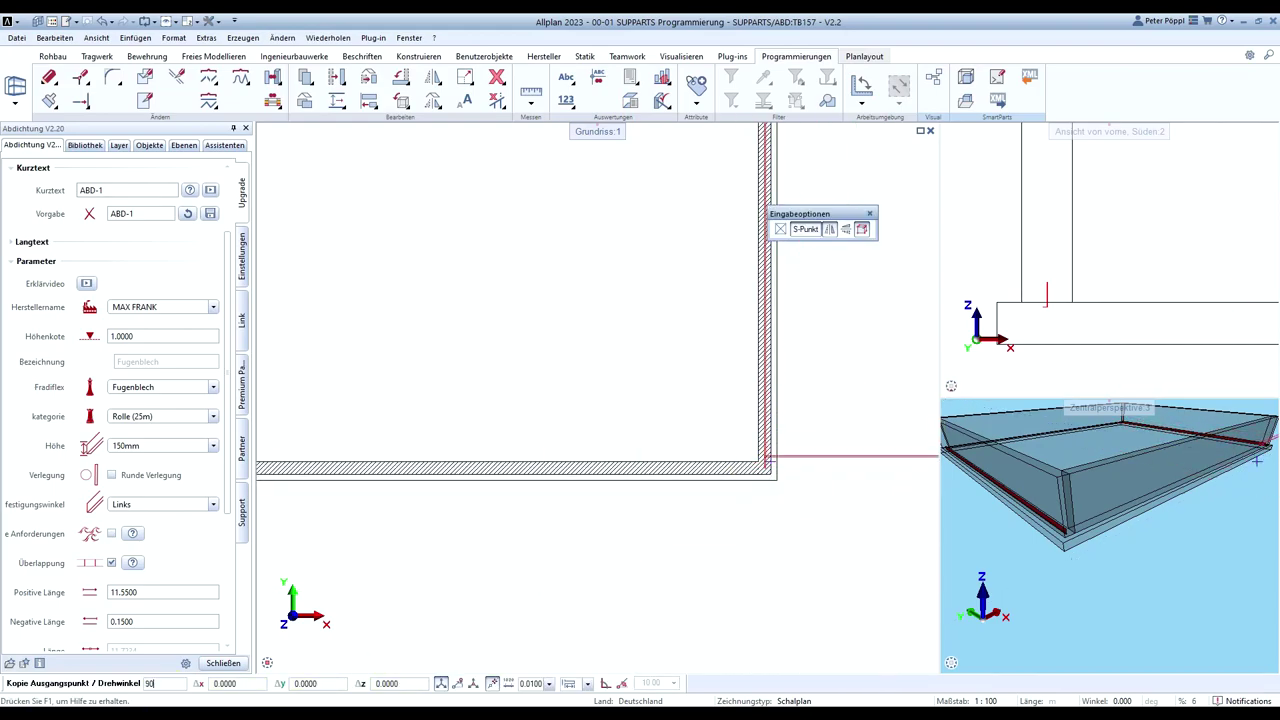
{"action": "scroll", "coordinate": [657, 457], "scroll_direction": "down", "scroll_amount": 5}
{"action": "scroll", "coordinate": [492, 458], "scroll_direction": "up", "scroll_amount": 5}
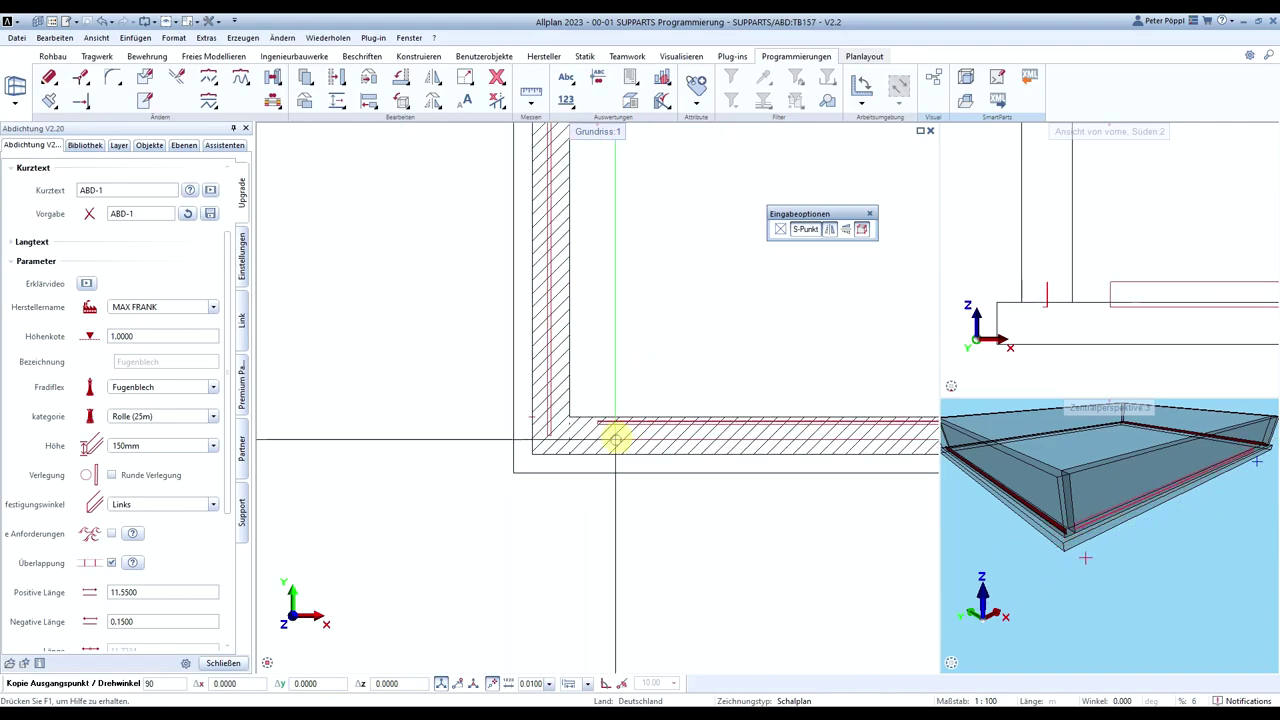
{"action": "left_click", "coordinate": [568, 452]}
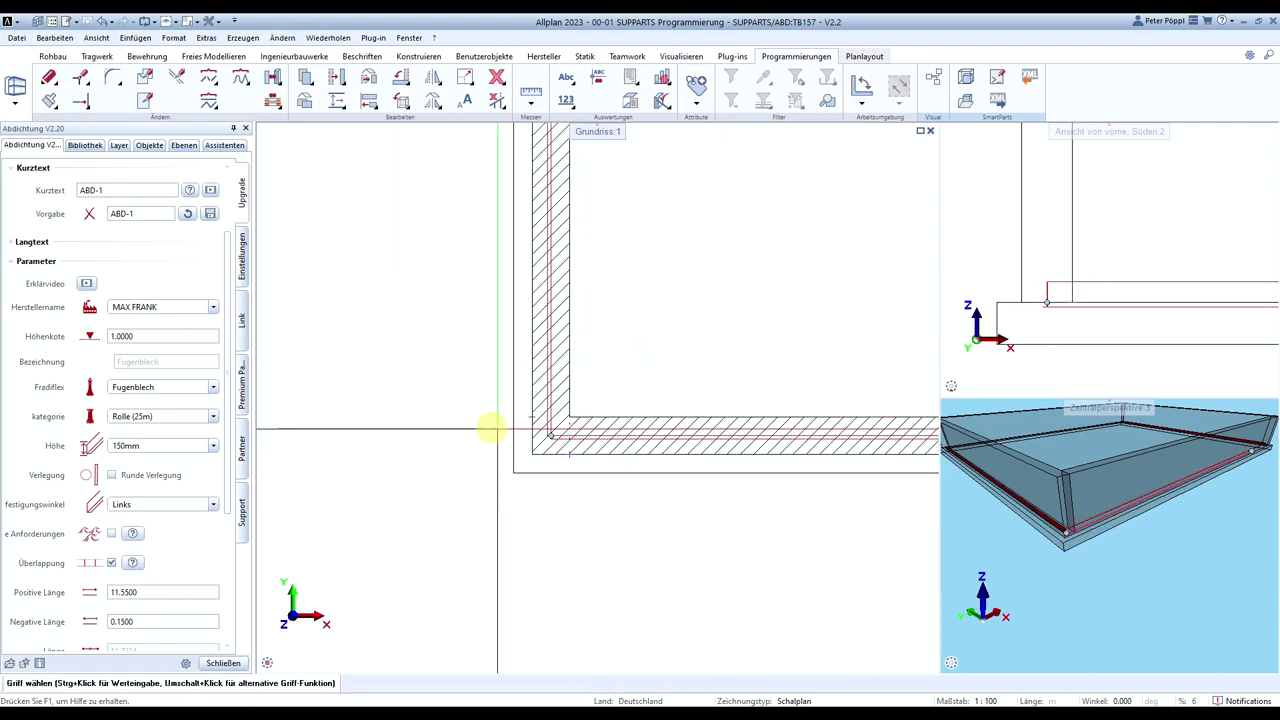
Stretch the lower wall's Fugenblech to the lower-right outer corner, for a Positive Länge of 13.55
{"action": "scroll", "coordinate": [500, 440], "scroll_direction": "down", "scroll_amount": 5}
{"action": "scroll", "coordinate": [680, 440], "scroll_direction": "up", "scroll_amount": 5}
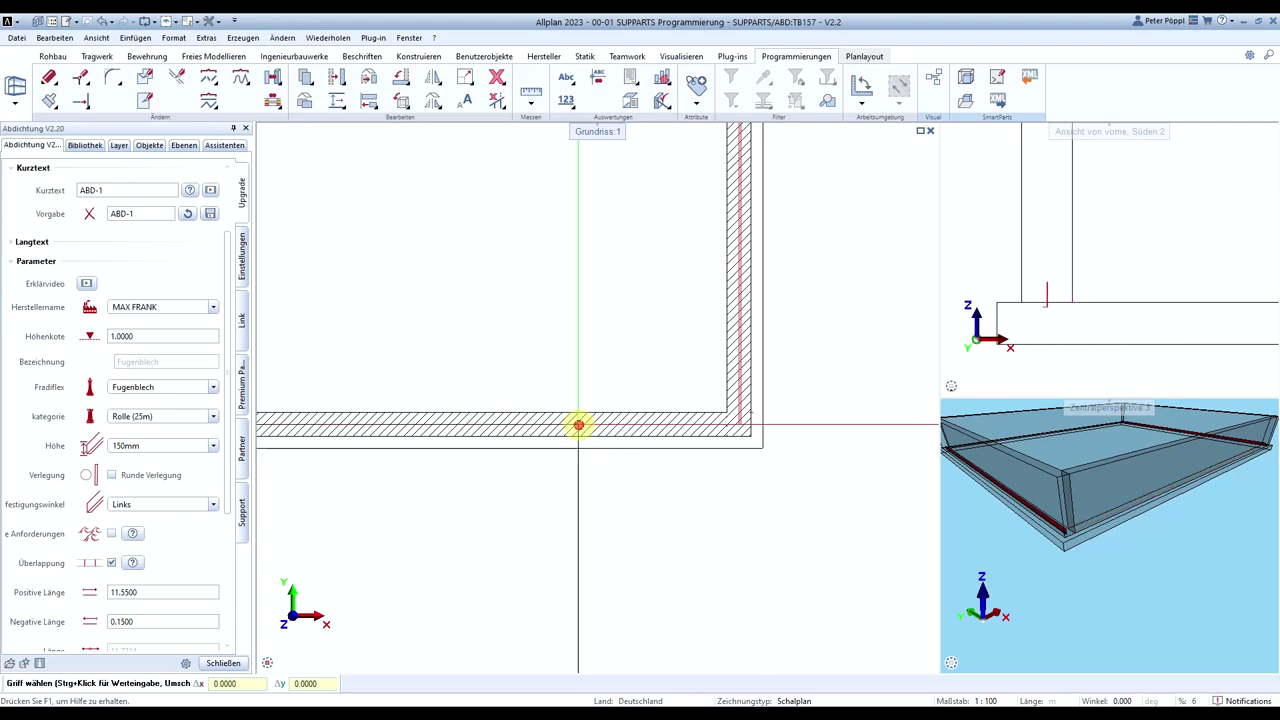
{"action": "left_click", "coordinate": [579, 425]}
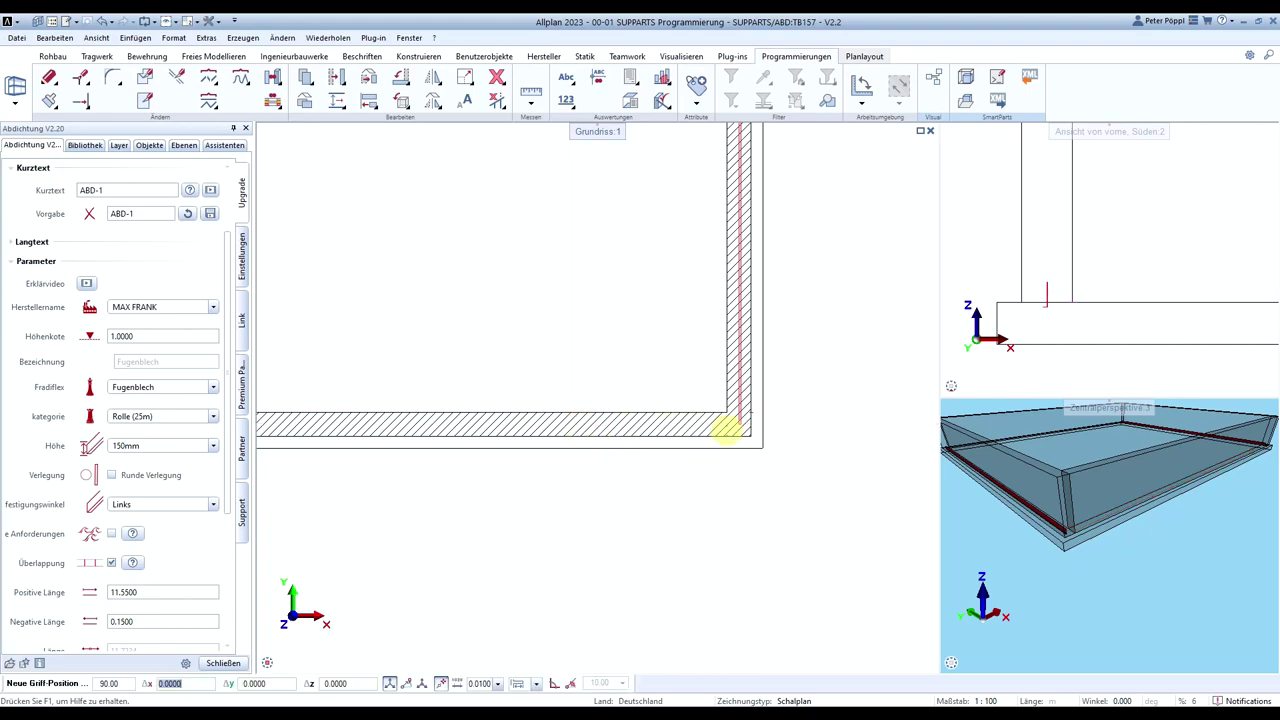
{"action": "left_click", "coordinate": [750, 437]}
{"action": "scroll", "coordinate": [725, 522], "scroll_direction": "down", "scroll_amount": 2}
{"action": "key", "text": "Escape"}
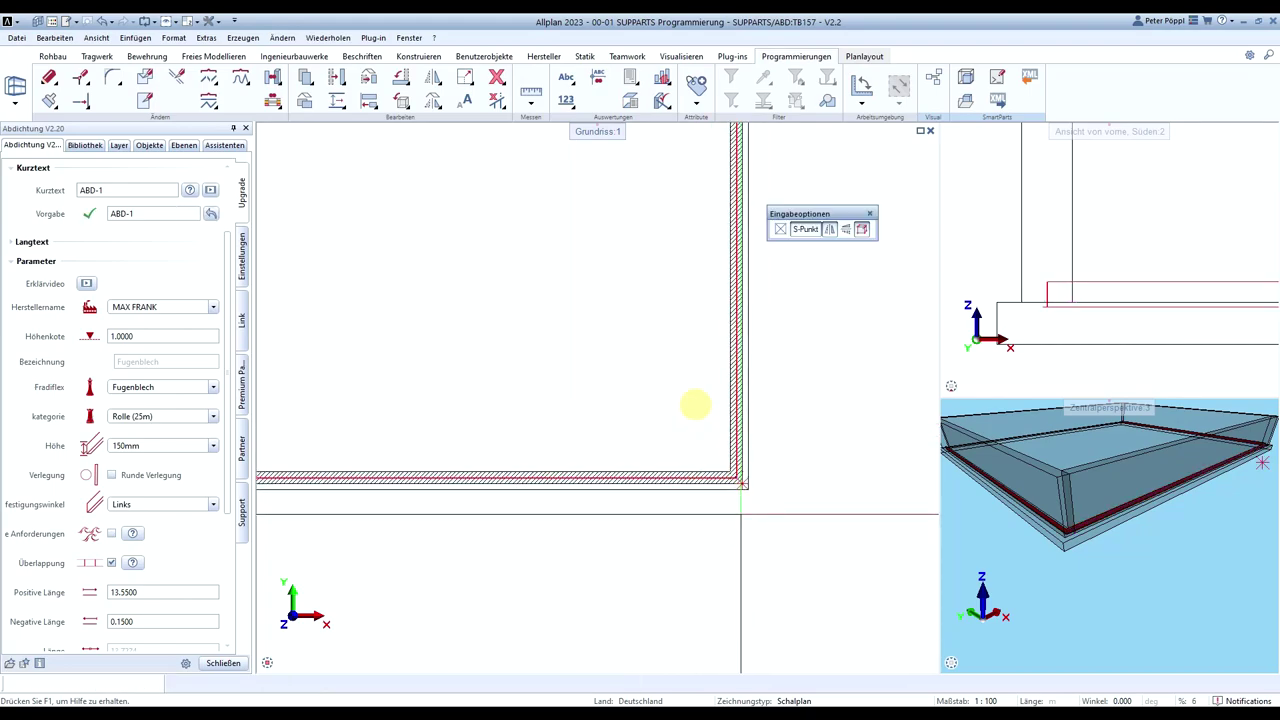
Toggle the mirroring option and place a copy of the lower wall's Fugenblech in the upper wall at the upper-right corner
{"action": "scroll", "coordinate": [700, 420], "scroll_direction": "down", "scroll_amount": 2}
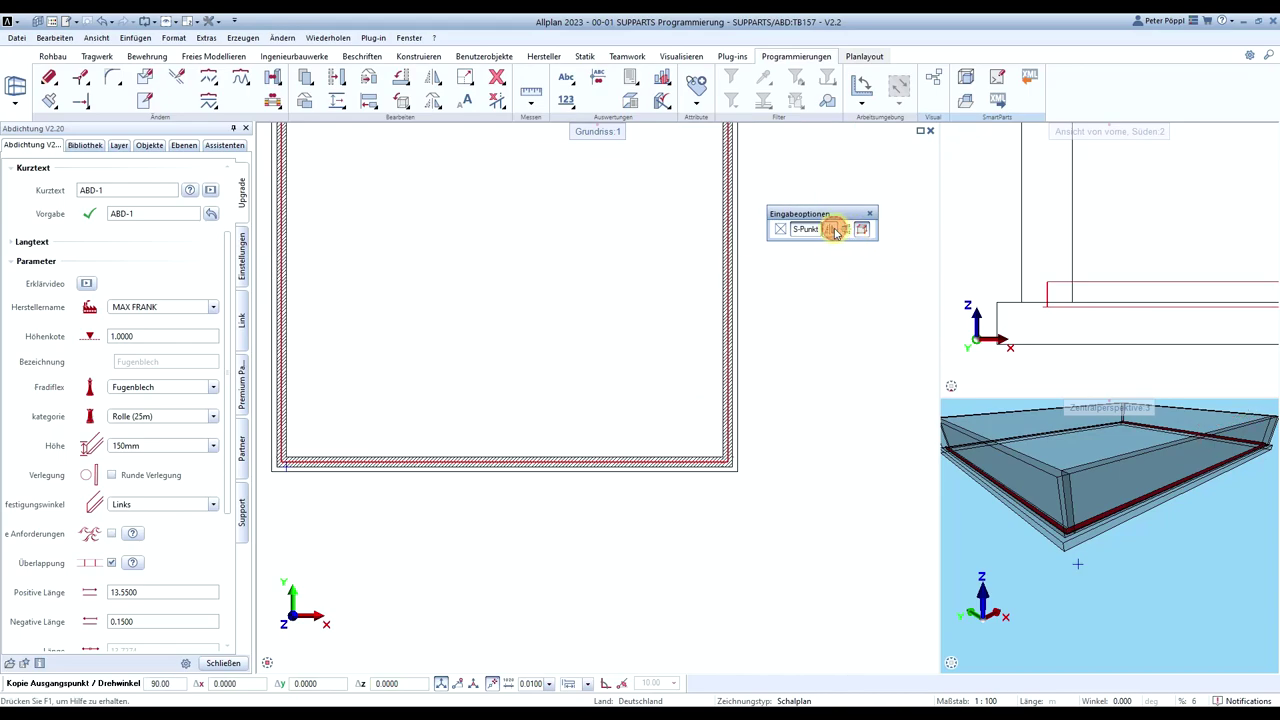
{"action": "scroll", "coordinate": [863, 457], "scroll_direction": "down", "scroll_amount": 3}
{"action": "scroll", "coordinate": [814, 314], "scroll_direction": "up", "scroll_amount": 8}
{"action": "scroll", "coordinate": [840, 360], "scroll_direction": "up", "scroll_amount": 3}
{"action": "key", "text": "Escape"}
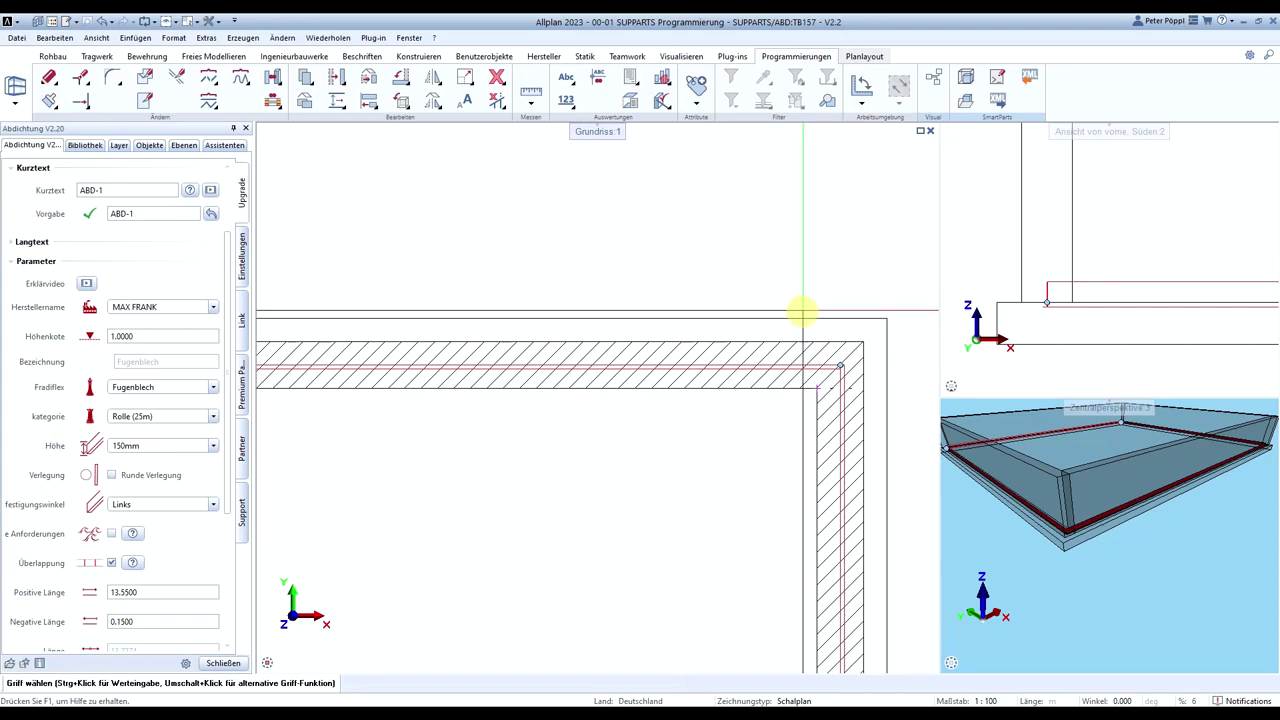
{"action": "scroll", "coordinate": [804, 310], "scroll_direction": "down", "scroll_amount": 3}
{"action": "key", "text": "Escape"}
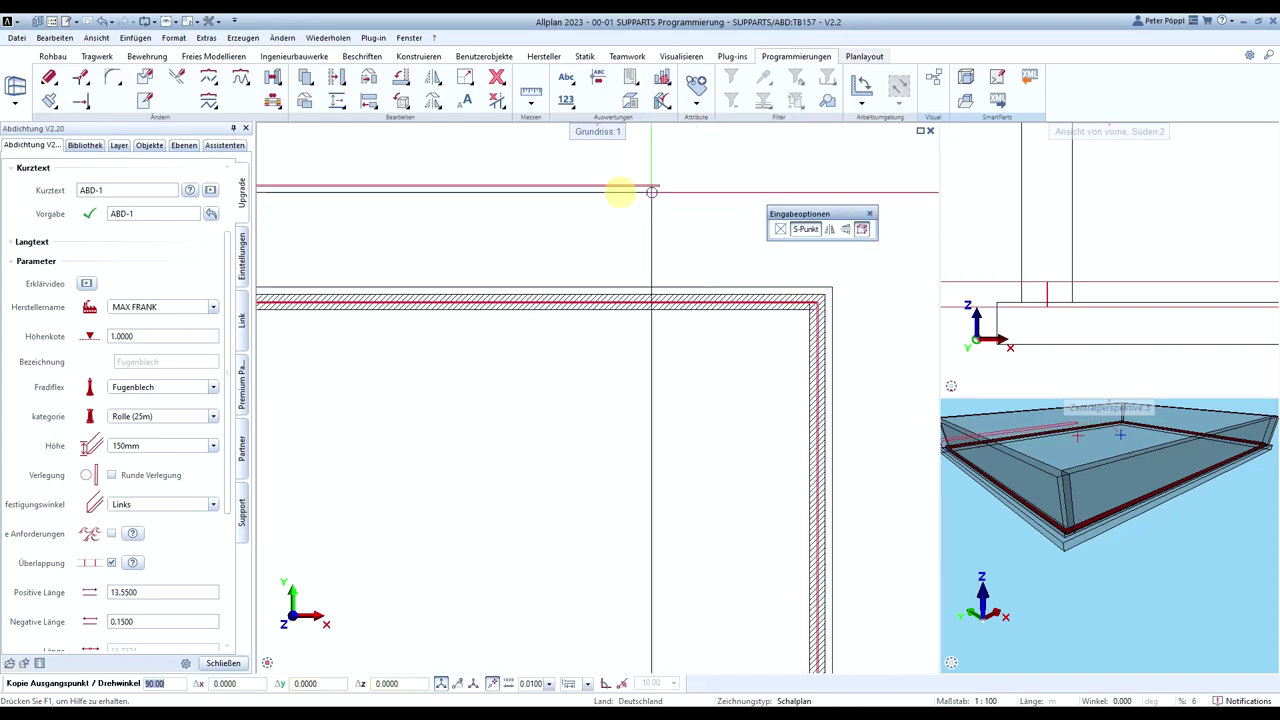
End the Fugenblech copying and show the document's Eigenschaften
{"action": "scroll", "coordinate": [92, 230], "scroll_direction": "up", "scroll_amount": 2}
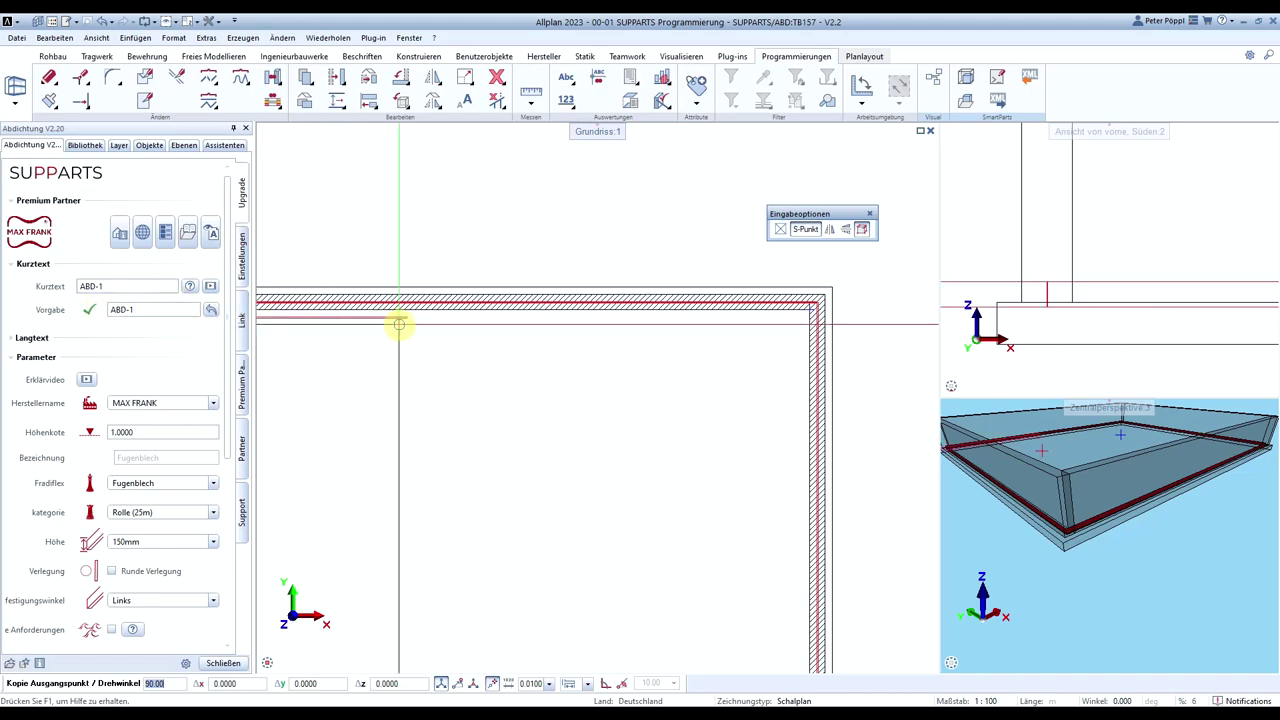
{"action": "key", "text": "Escape"}
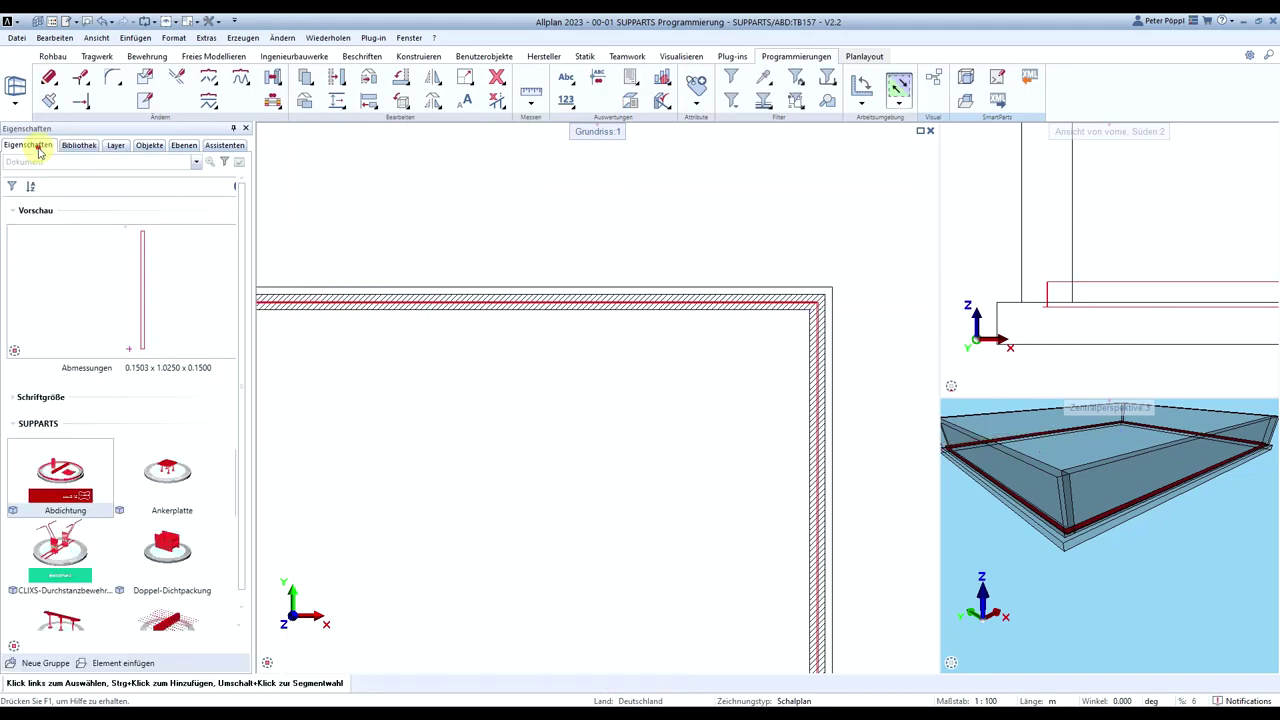
{"action": "left_click", "coordinate": [30, 145]}
{"action": "left_click", "coordinate": [280, 174]}
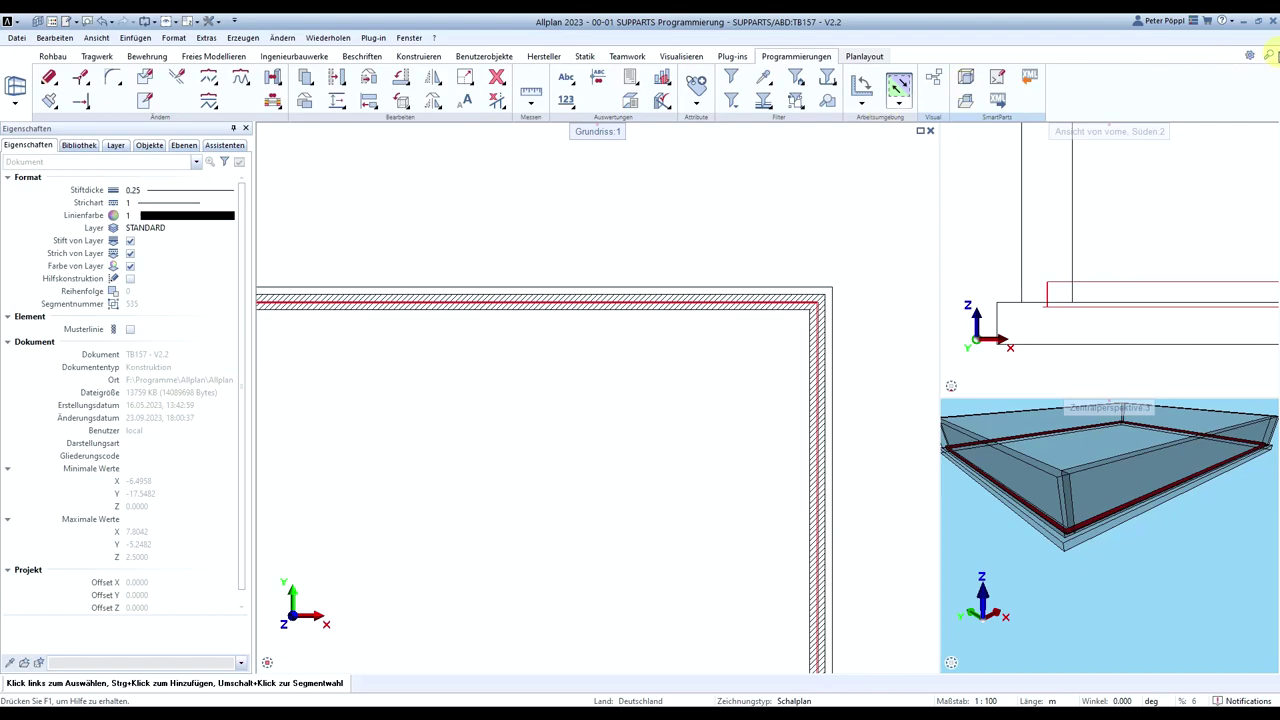
Label the upper wall's Fugenblech with Einbauteil beschriften at scale 1:50, placing the text just above the wall
{"action": "left_click", "coordinate": [1270, 54]}
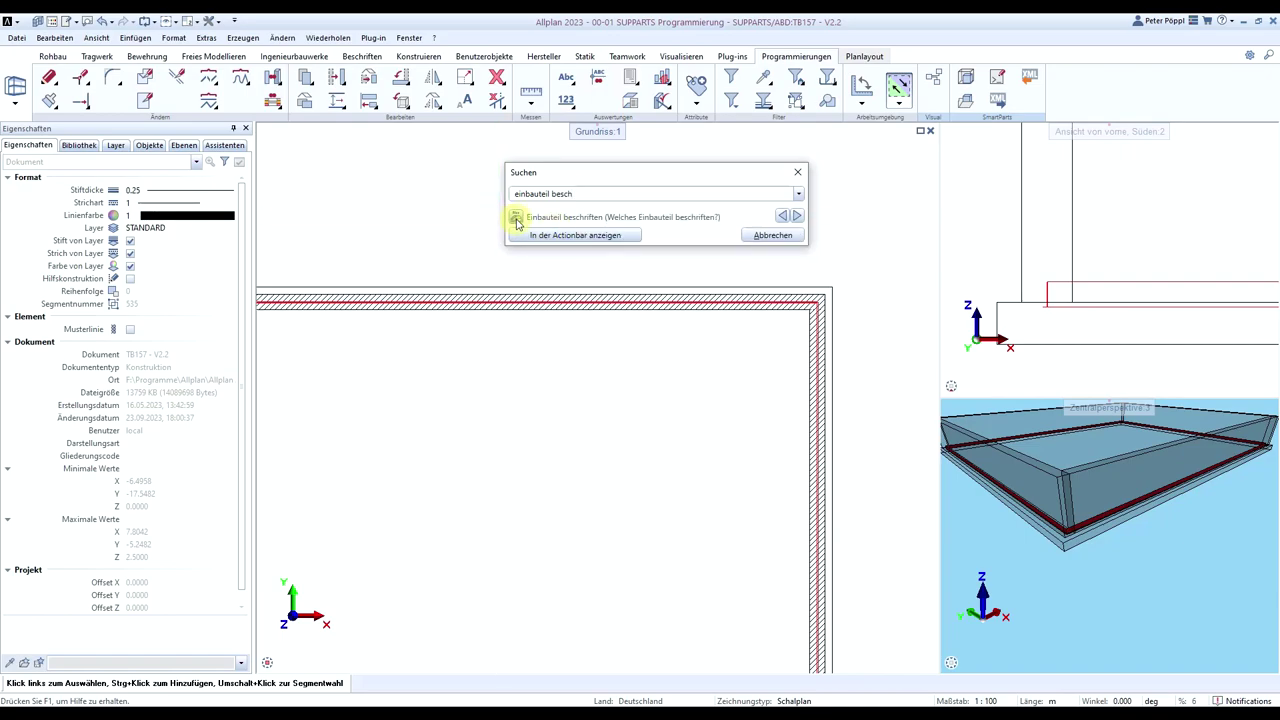
{"action": "left_click", "coordinate": [516, 222]}
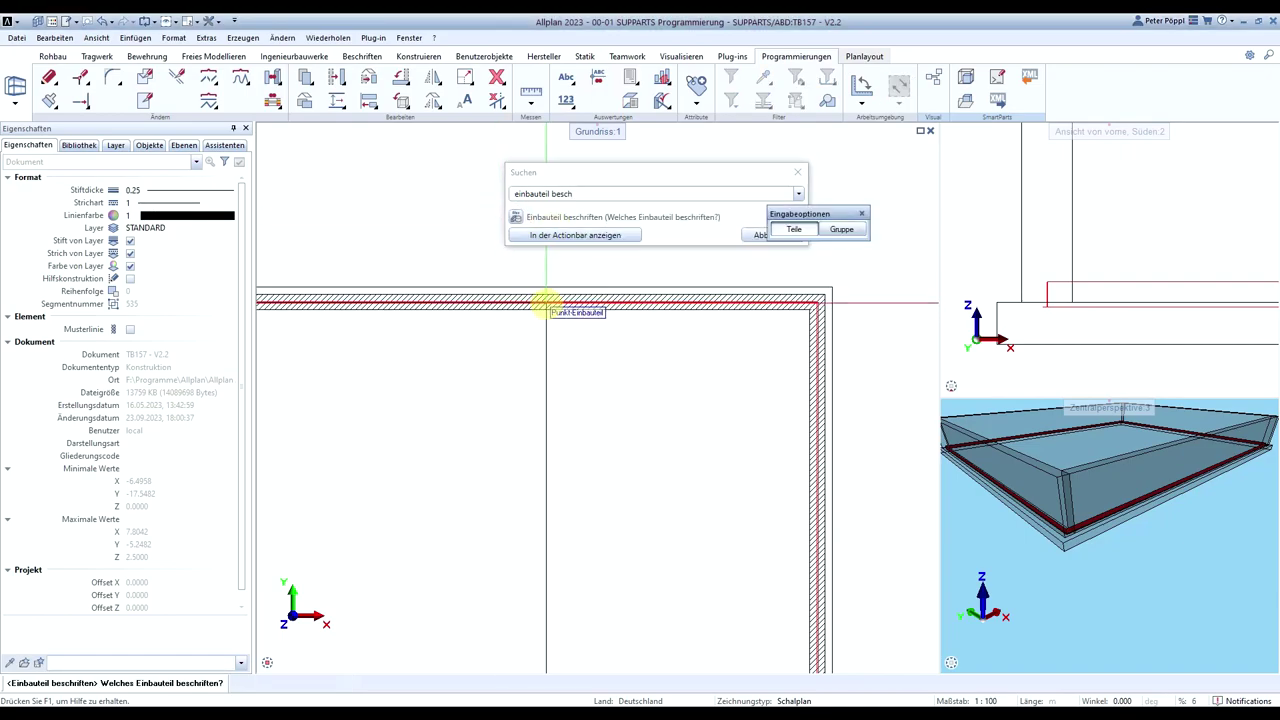
{"action": "left_click", "coordinate": [510, 295]}
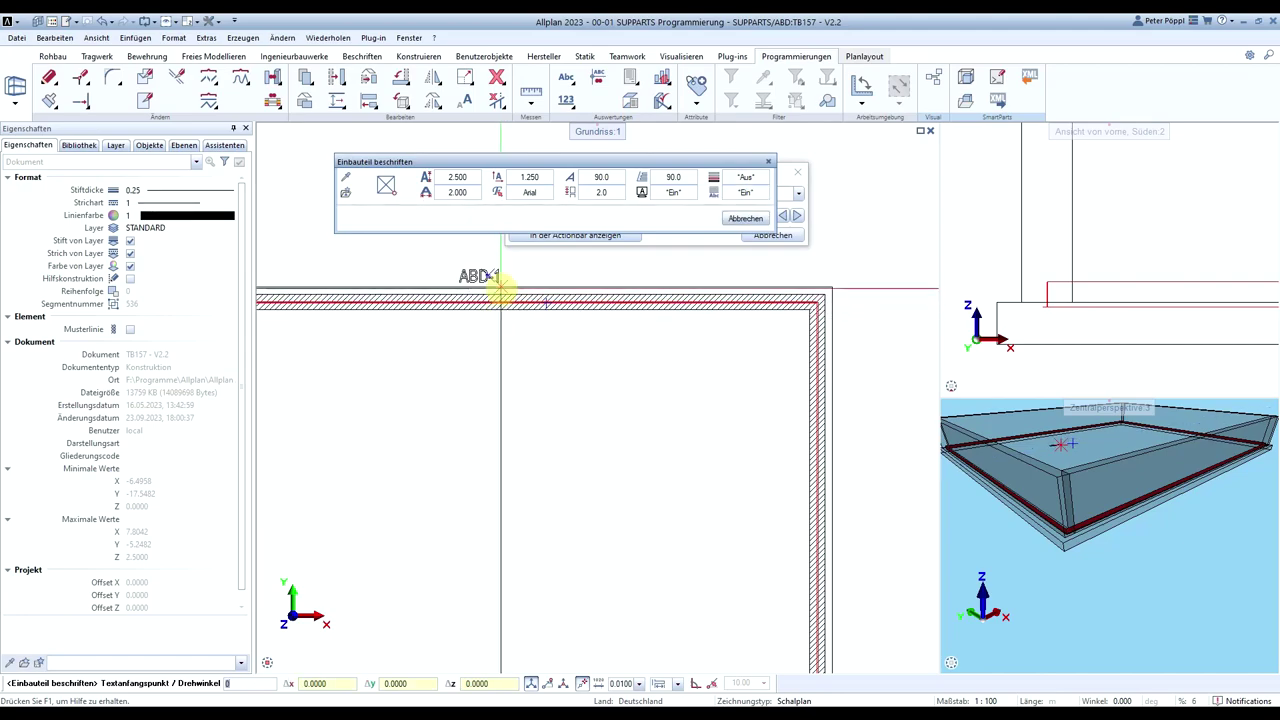
{"action": "left_click", "coordinate": [975, 698]}
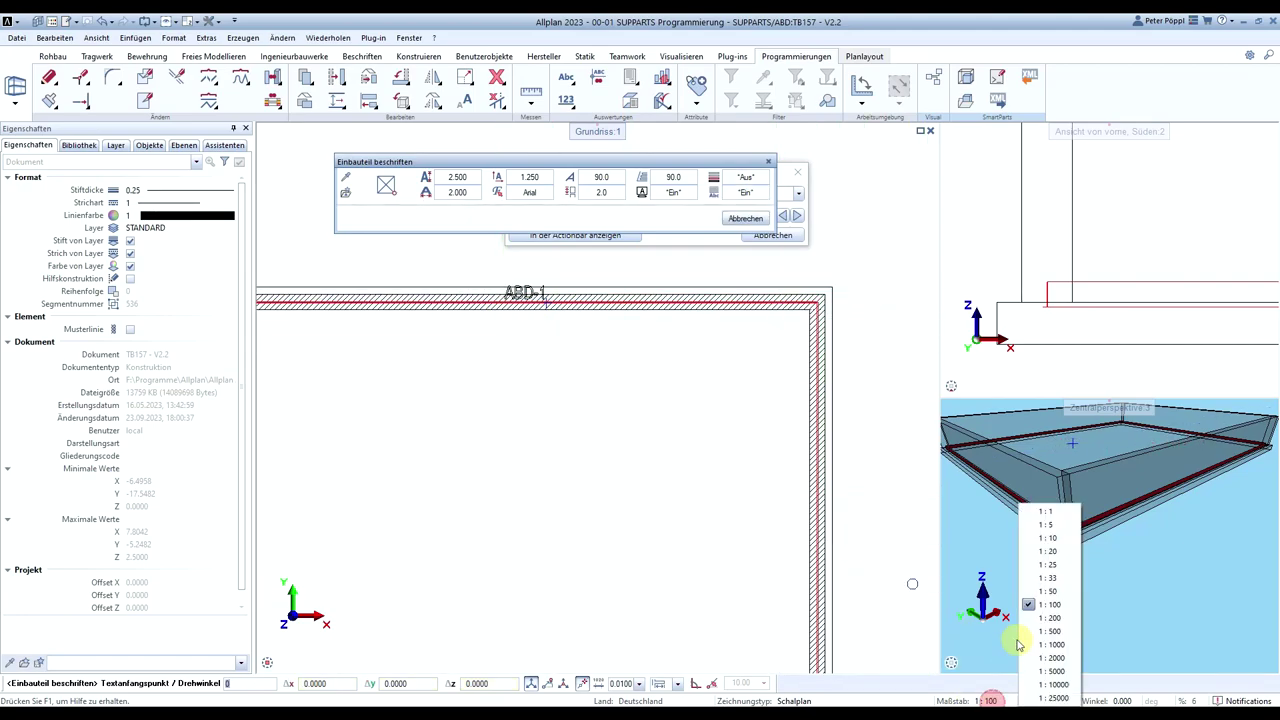
{"action": "left_click", "coordinate": [1043, 588]}
{"action": "scroll", "coordinate": [590, 300], "scroll_direction": "up", "scroll_amount": 3}
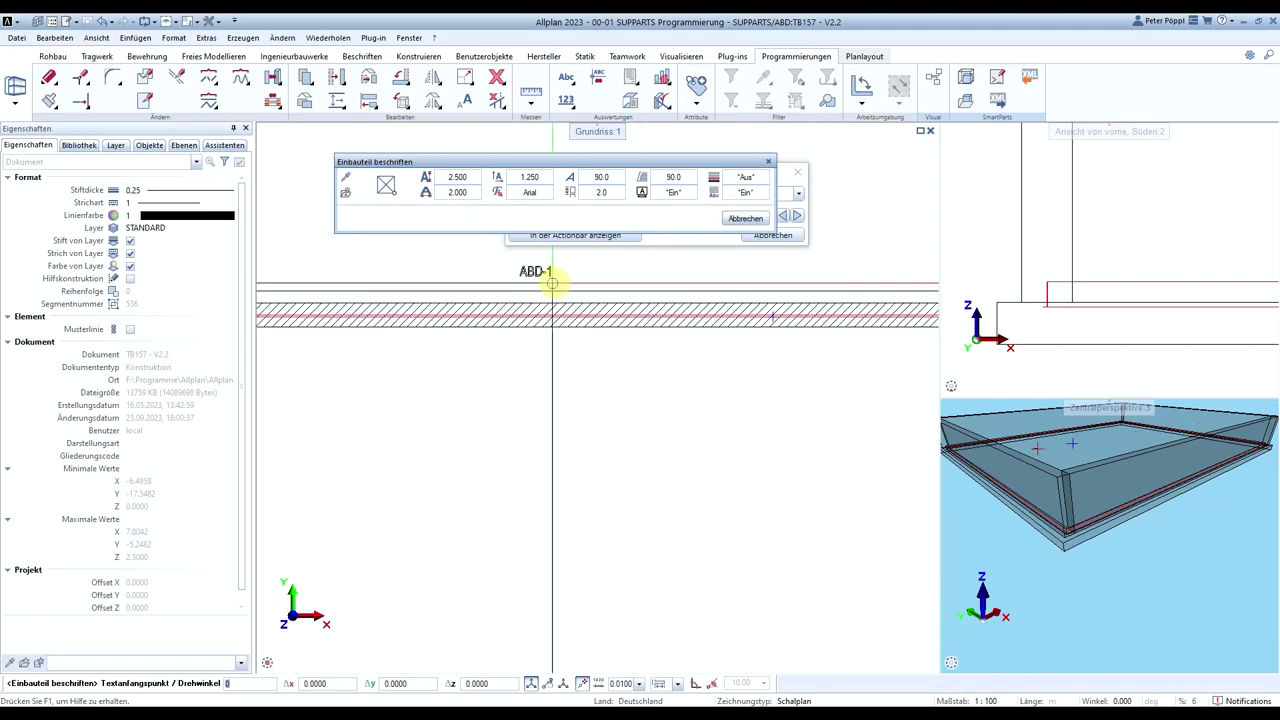
{"action": "left_click", "coordinate": [615, 278]}
Label the lower wall's Fugenblech and place its text just below the wall
{"action": "scroll", "coordinate": [700, 340], "scroll_direction": "down", "scroll_amount": 3}
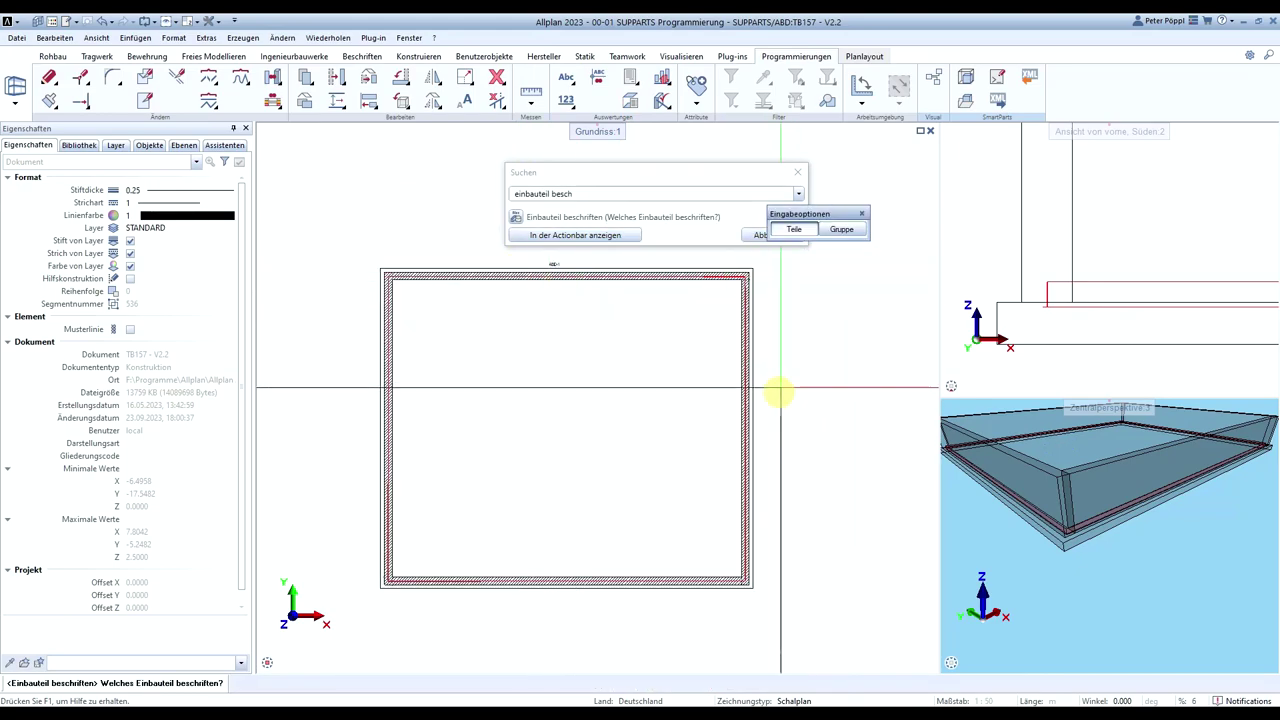
{"action": "left_click", "coordinate": [622, 581]}
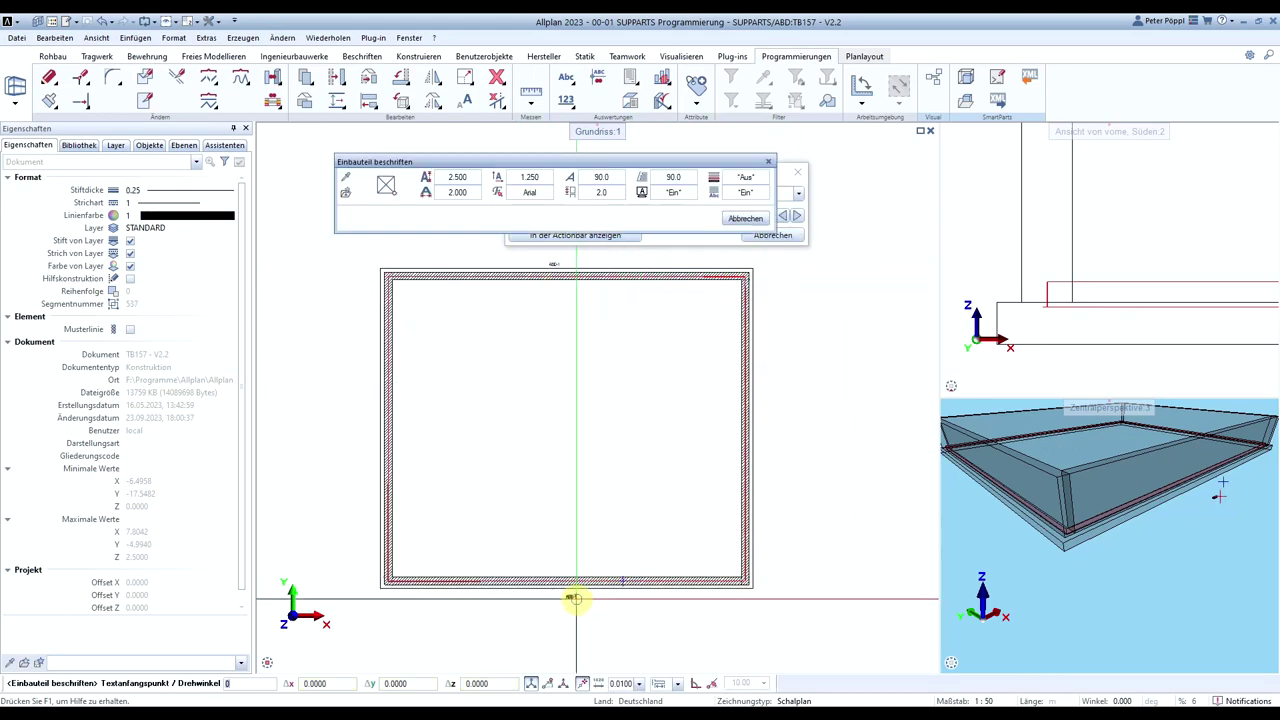
{"action": "left_click", "coordinate": [575, 595]}
{"action": "scroll", "coordinate": [720, 437], "scroll_direction": "up", "scroll_amount": 3}
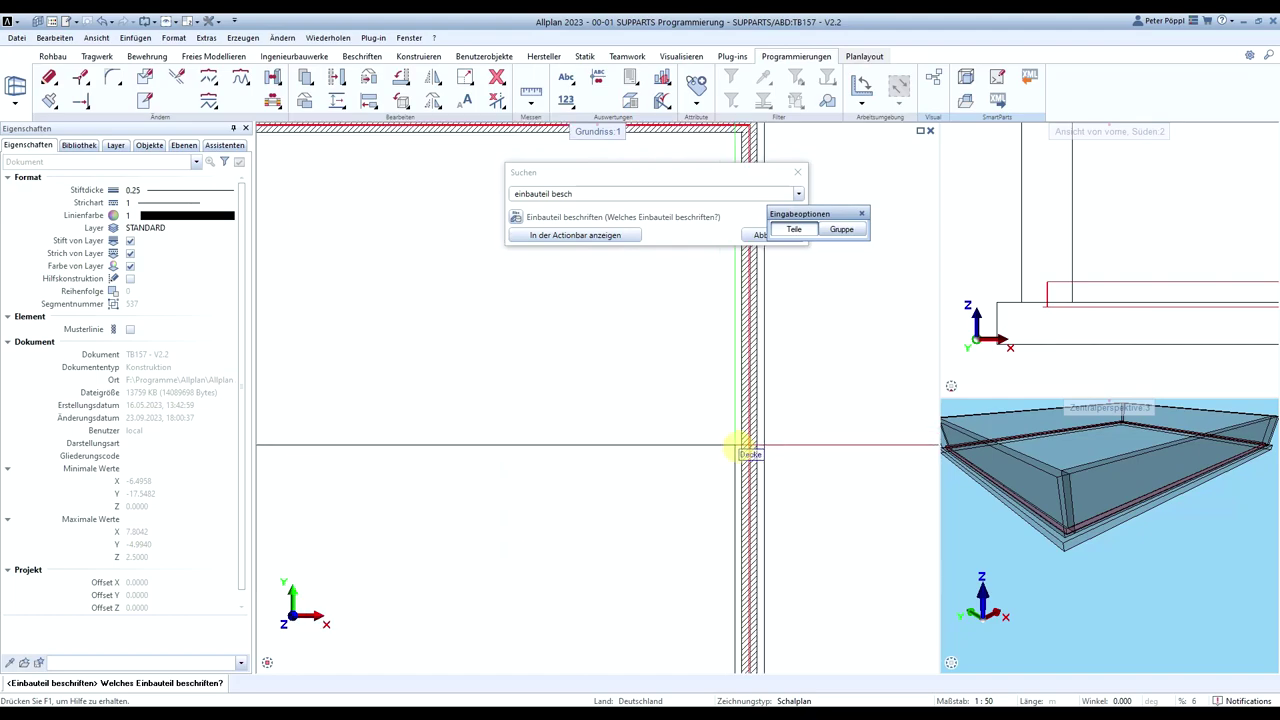
{"action": "left_click", "coordinate": [749, 446]}
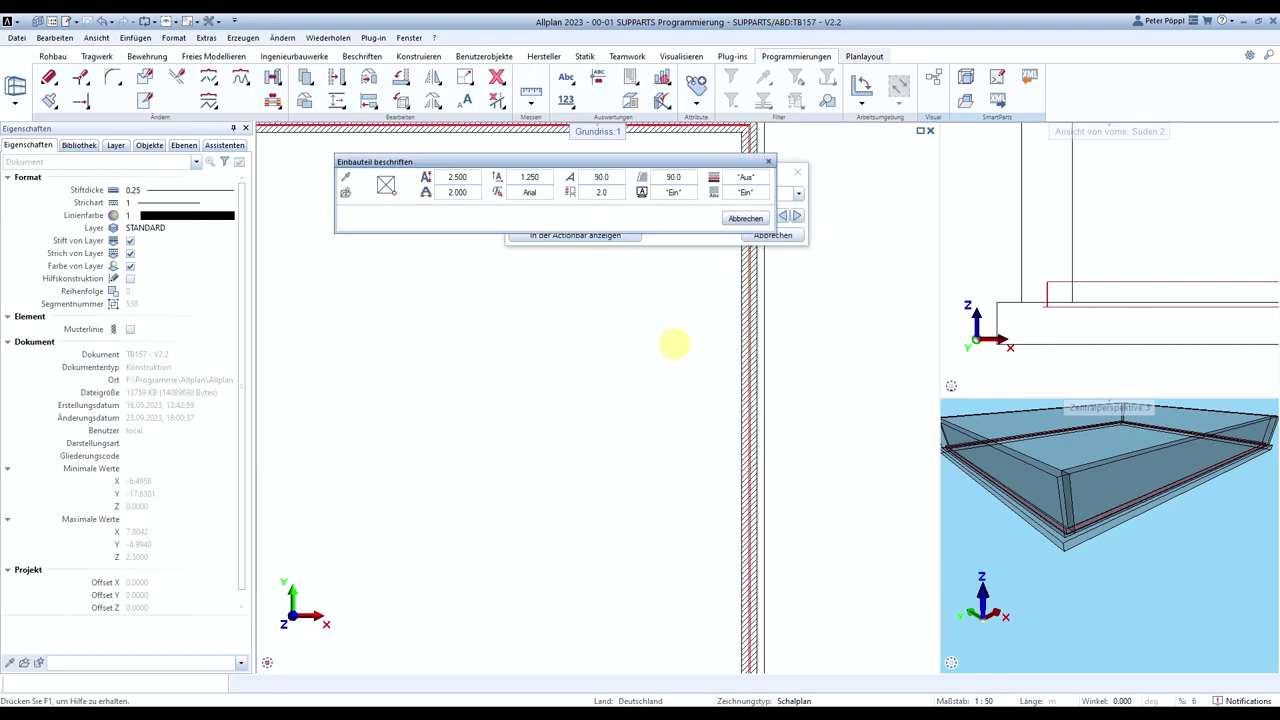
{"action": "left_click", "coordinate": [670, 338]}
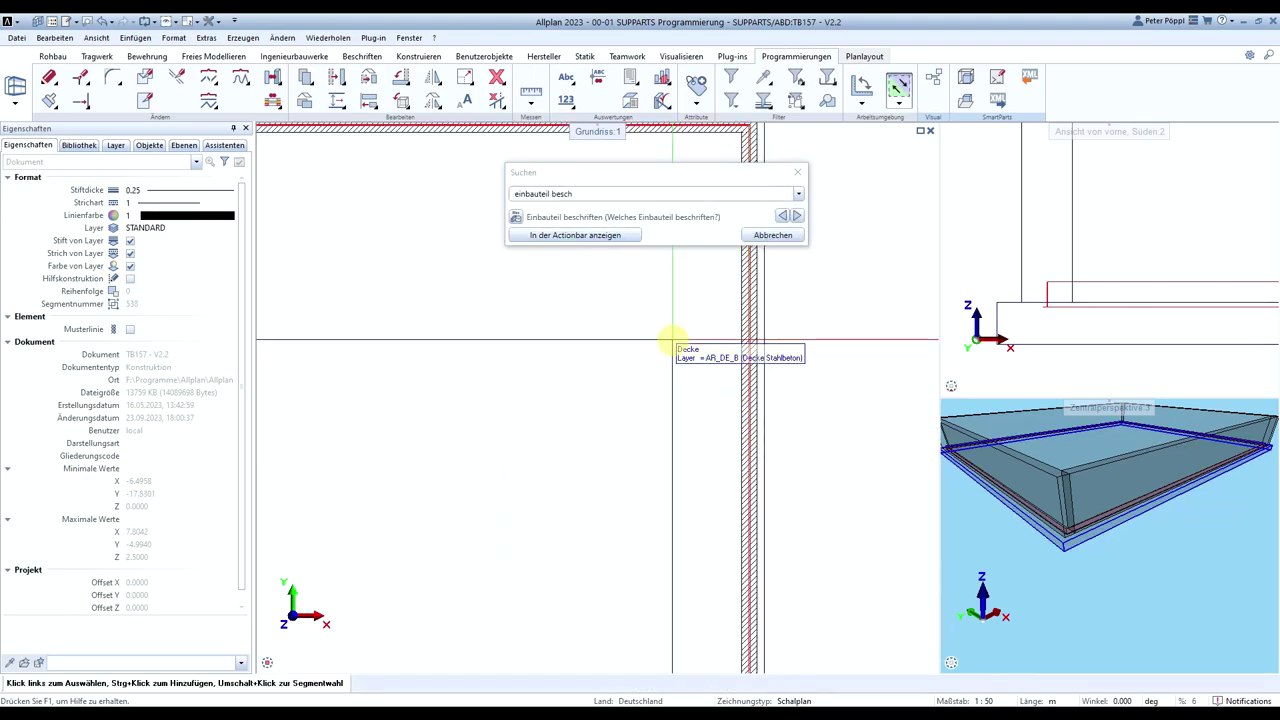
Close the command search for Einbauteil beschriften
{"action": "scroll", "coordinate": [690, 390], "scroll_direction": "down", "scroll_amount": 3}
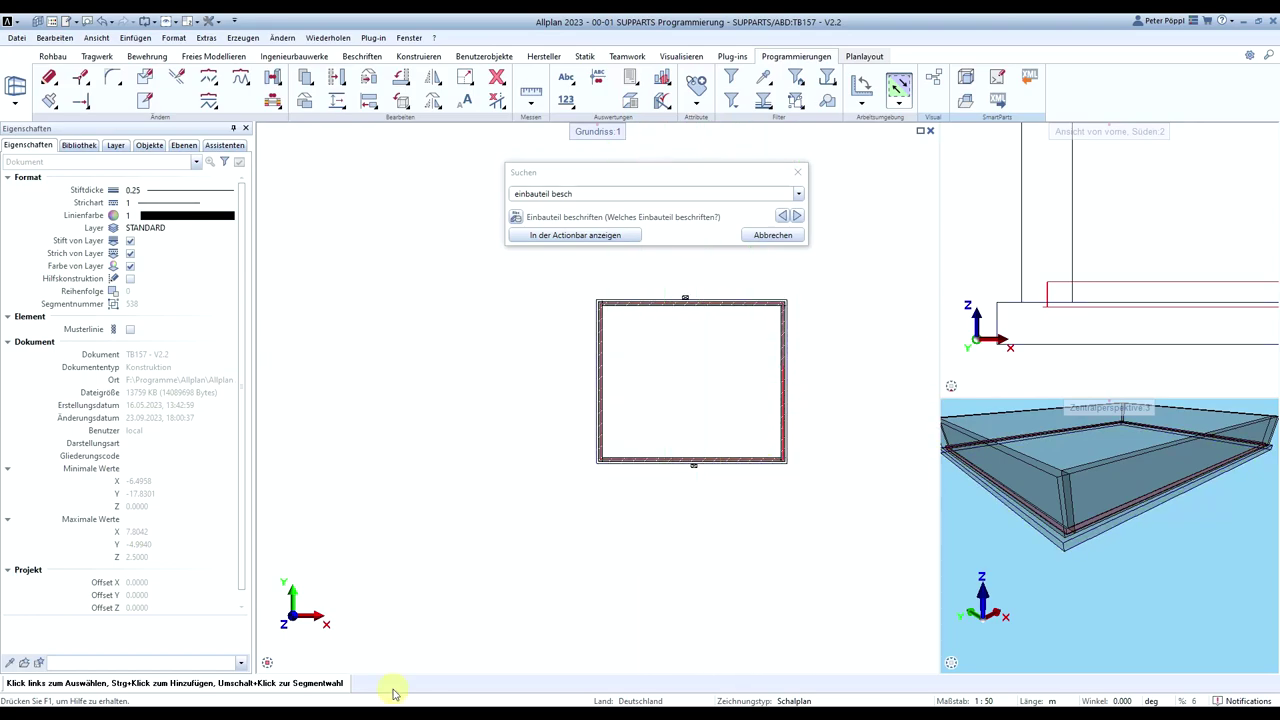
{"action": "left_click", "coordinate": [284, 658]}
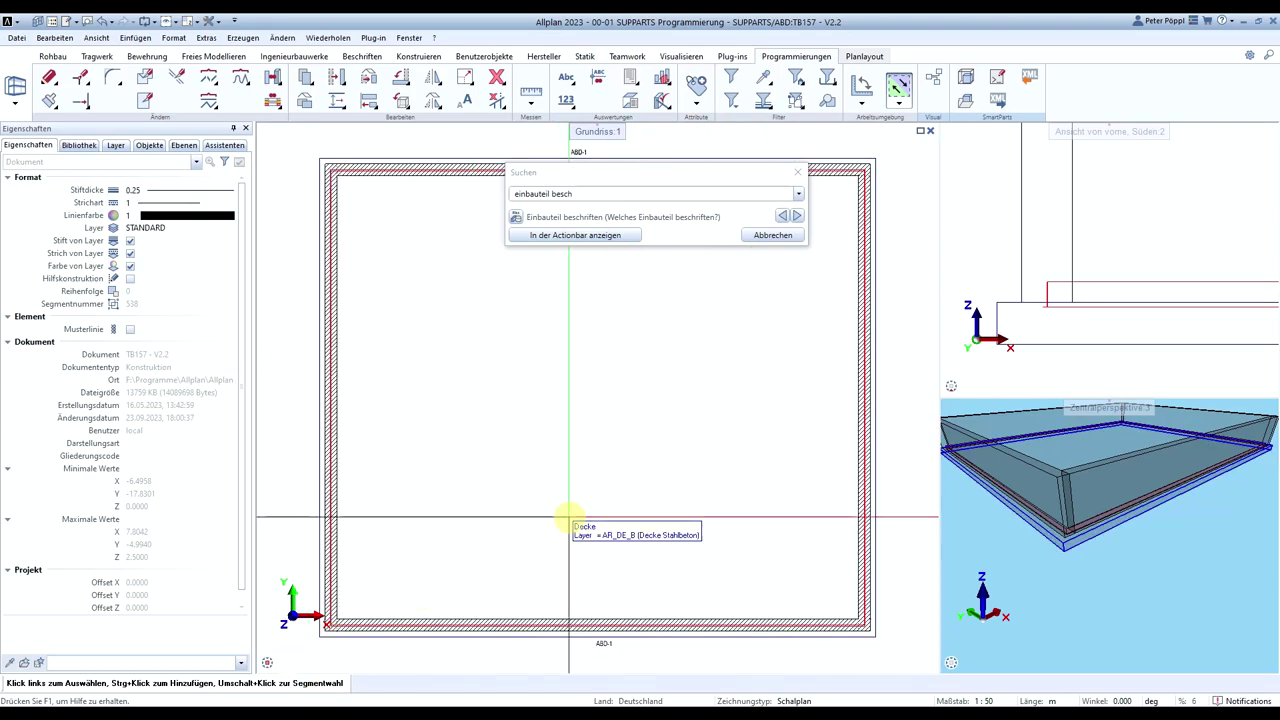
{"action": "left_click", "coordinate": [797, 172]}
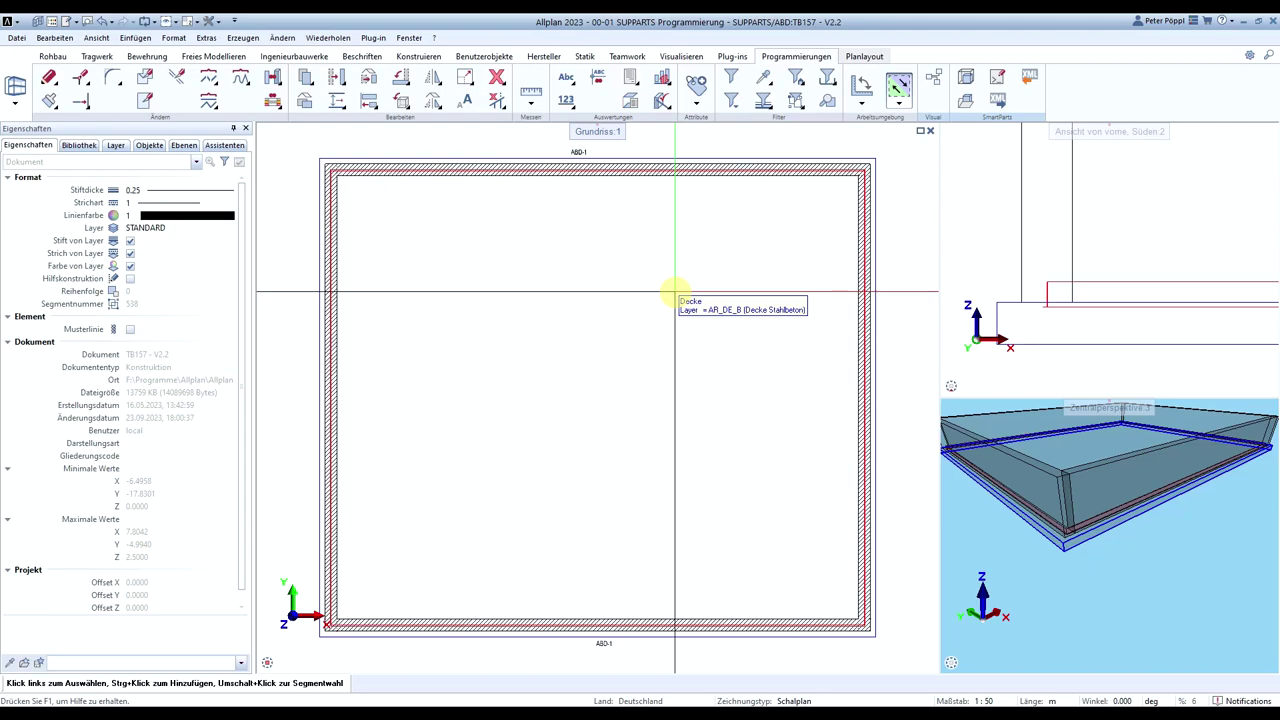
Generate the office report !EBT-Mengenliste_1-13.rdlc from the SUPPARTS folder for all elements and display it enlarged in page layout
{"action": "left_click", "coordinate": [630, 78]}
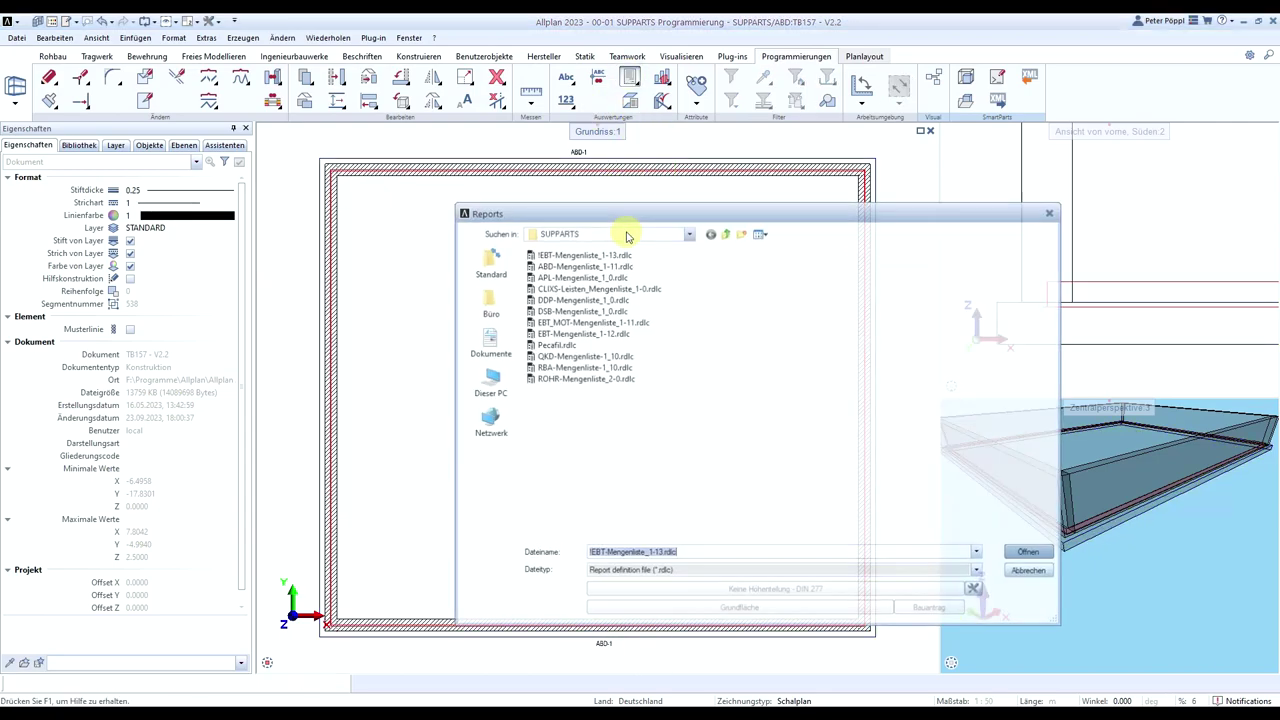
{"action": "left_click", "coordinate": [489, 305]}
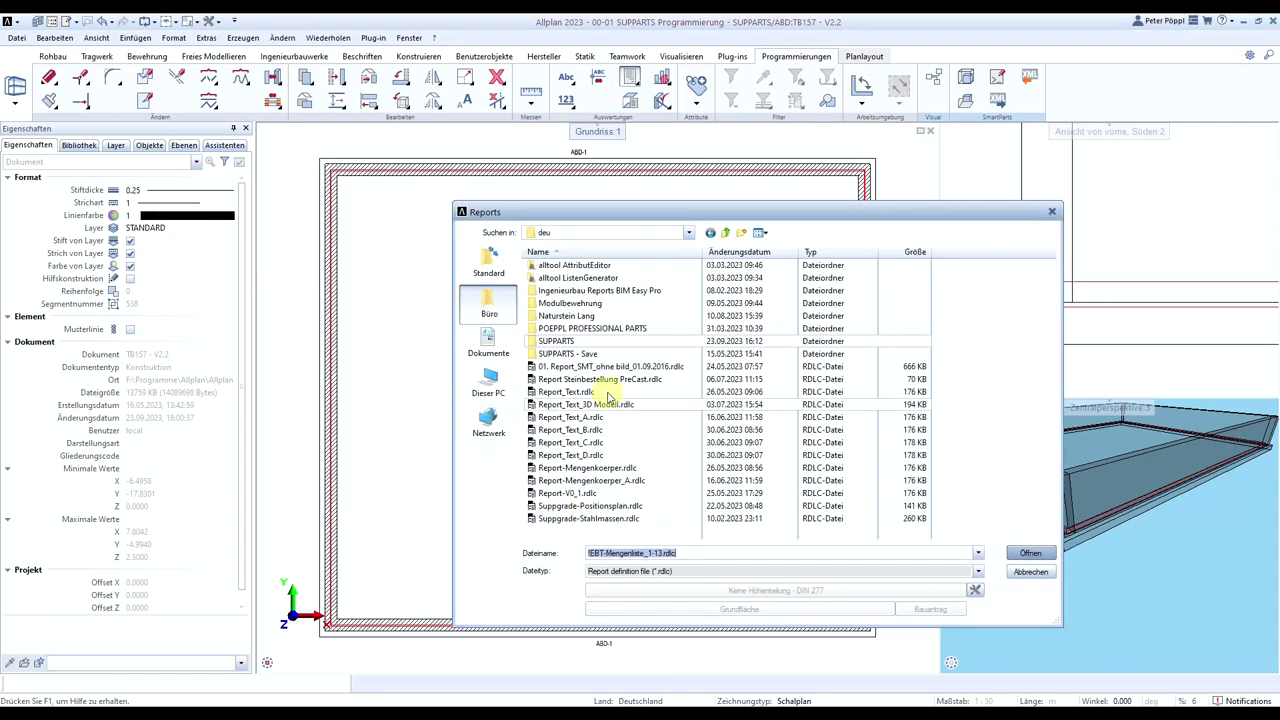
{"action": "double_click", "coordinate": [556, 341]}
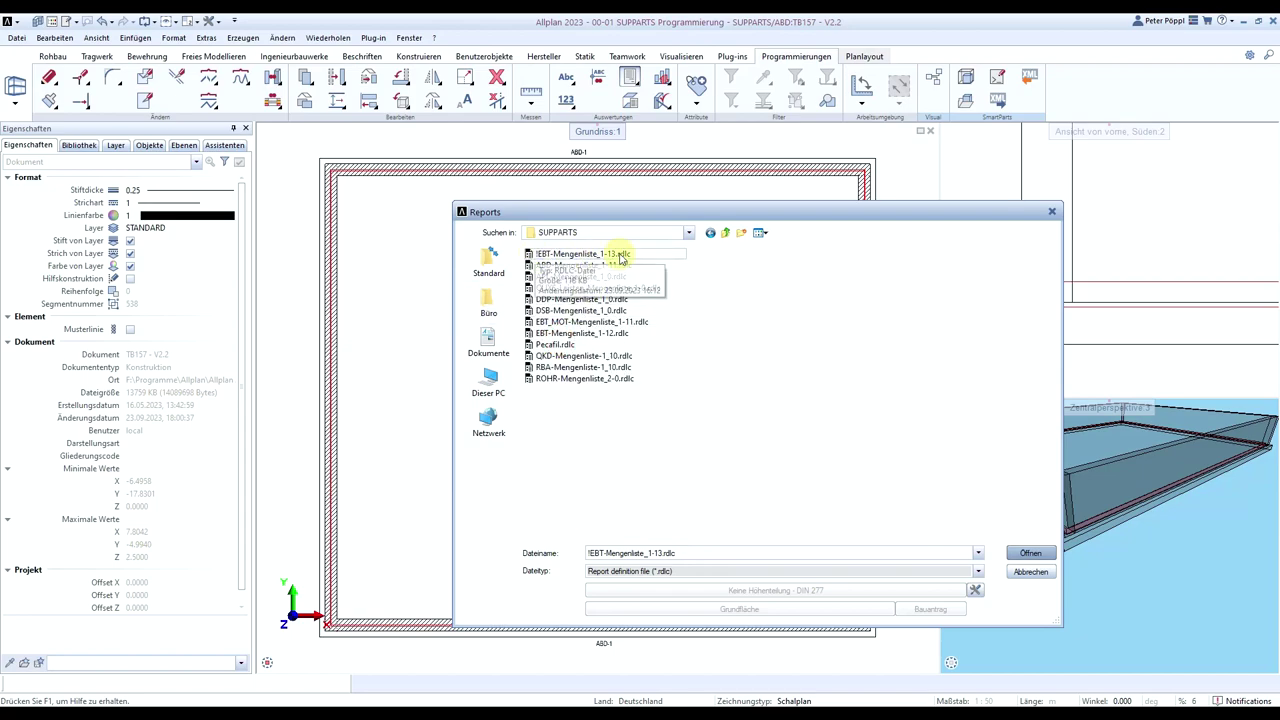
{"action": "double_click", "coordinate": [540, 256]}
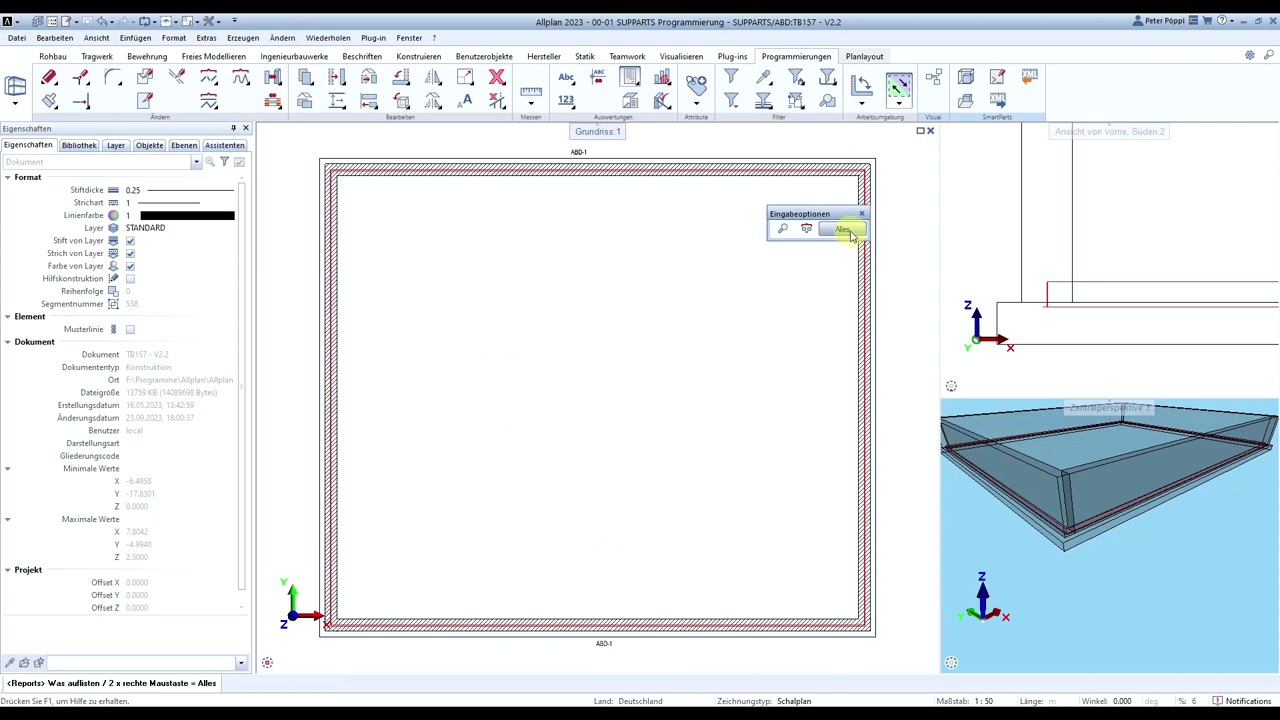
{"action": "left_click", "coordinate": [848, 230]}
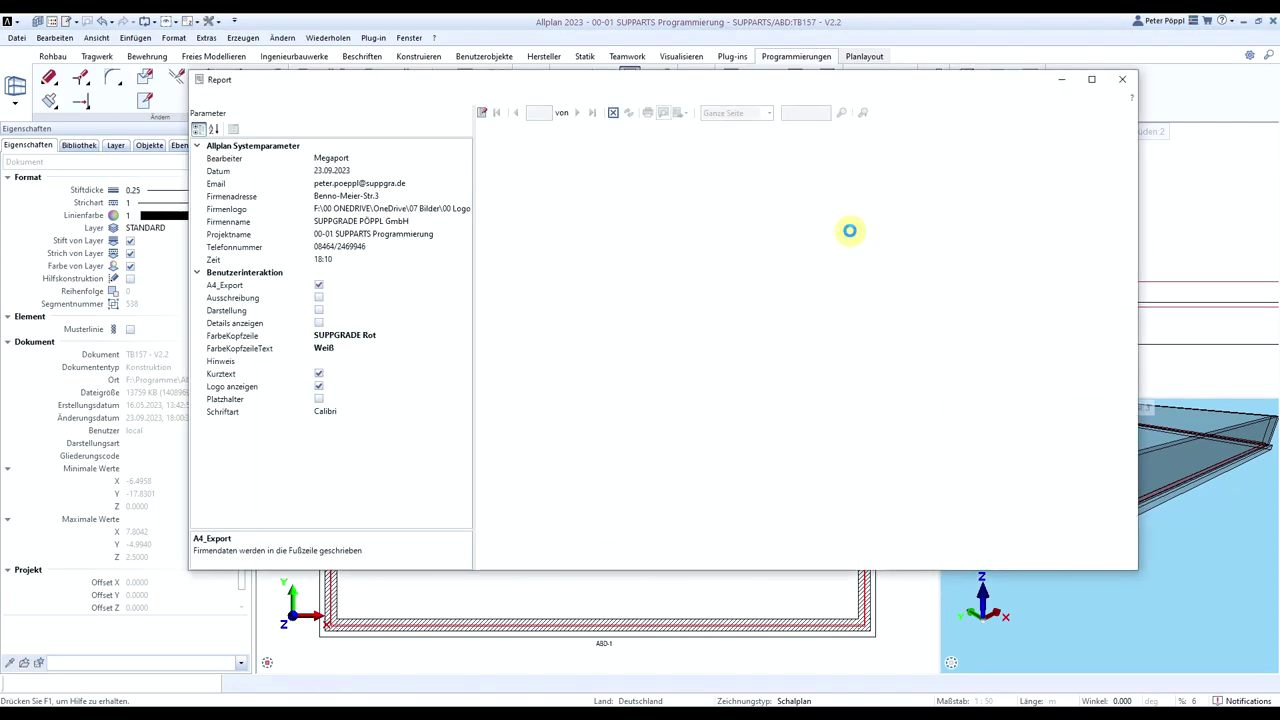
{"action": "left_click", "coordinate": [1091, 79]}
{"action": "left_click", "coordinate": [484, 53]}
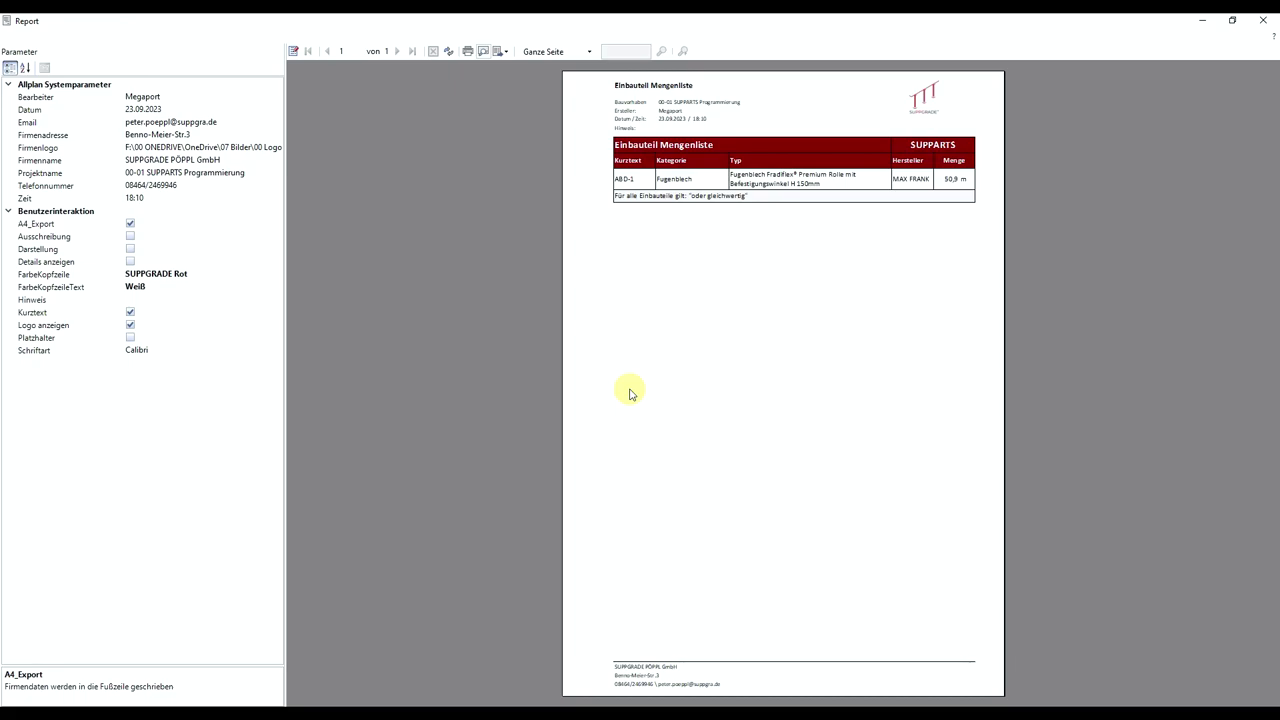
Preview the report with Ausschreibung and switch it back off, then disable A4_Export and Logo anzeigen
{"action": "left_click", "coordinate": [131, 237]}
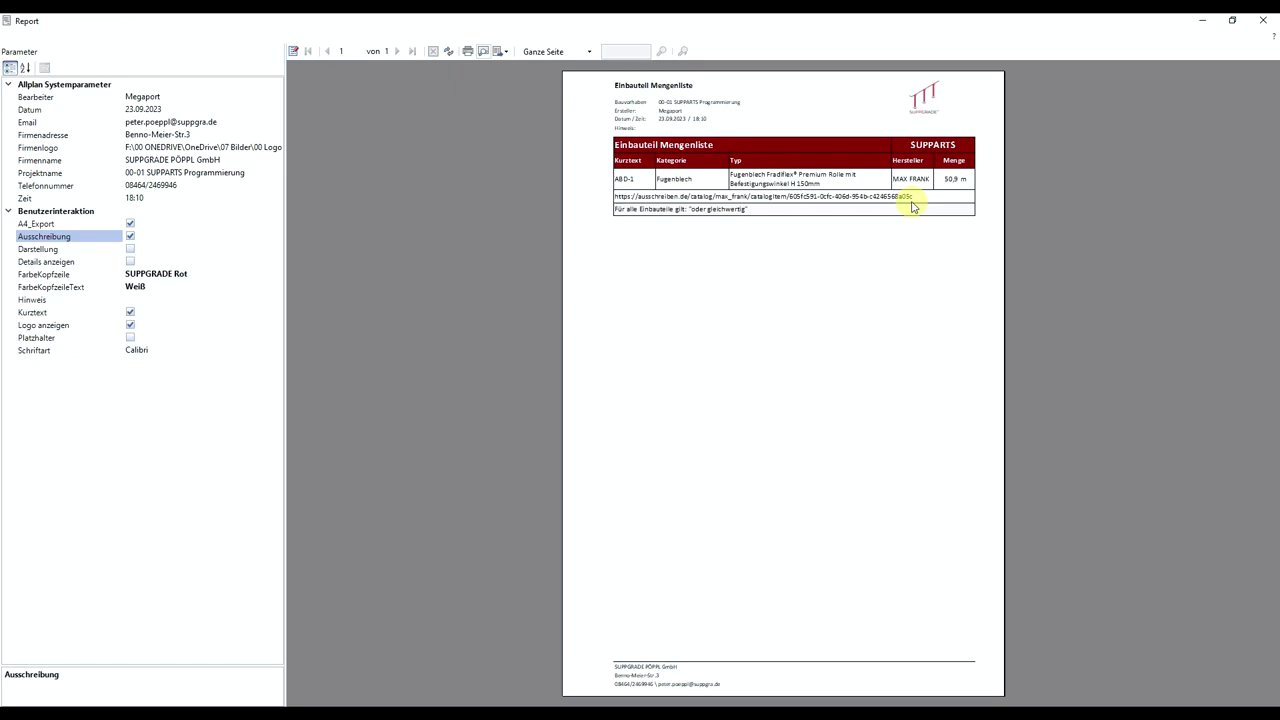
{"action": "left_click", "coordinate": [131, 237]}
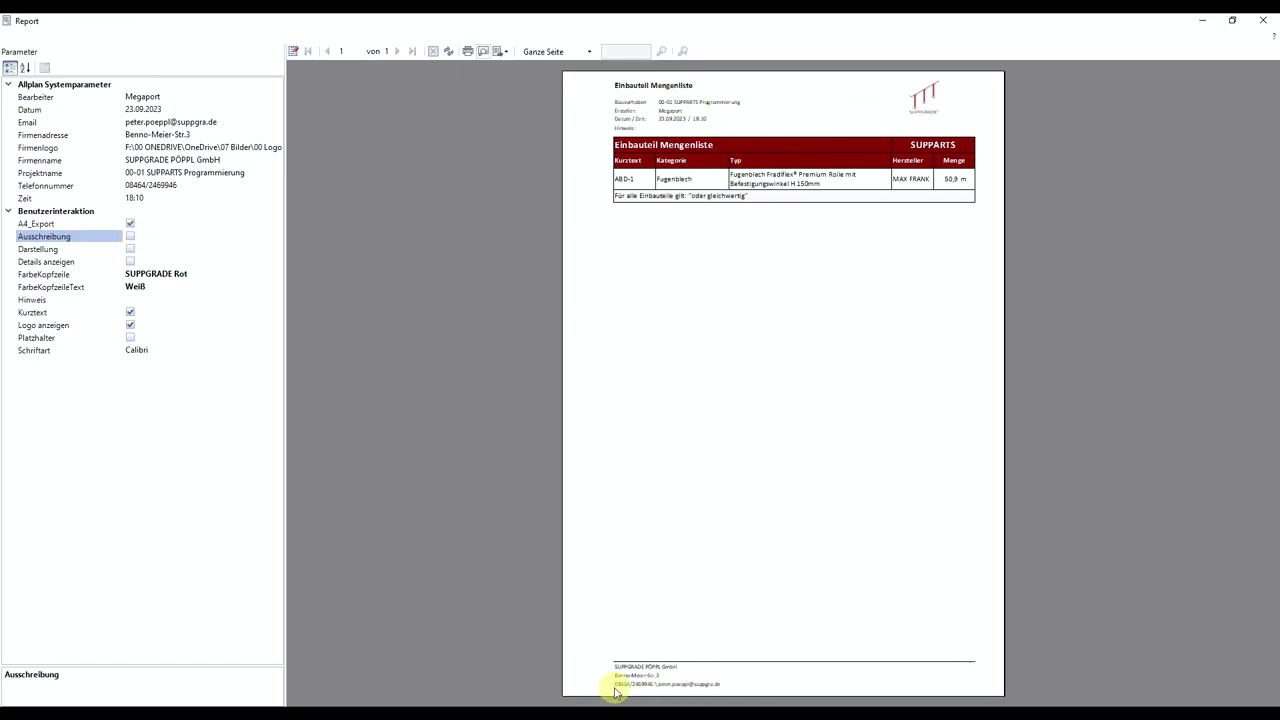
{"action": "left_click", "coordinate": [130, 225]}
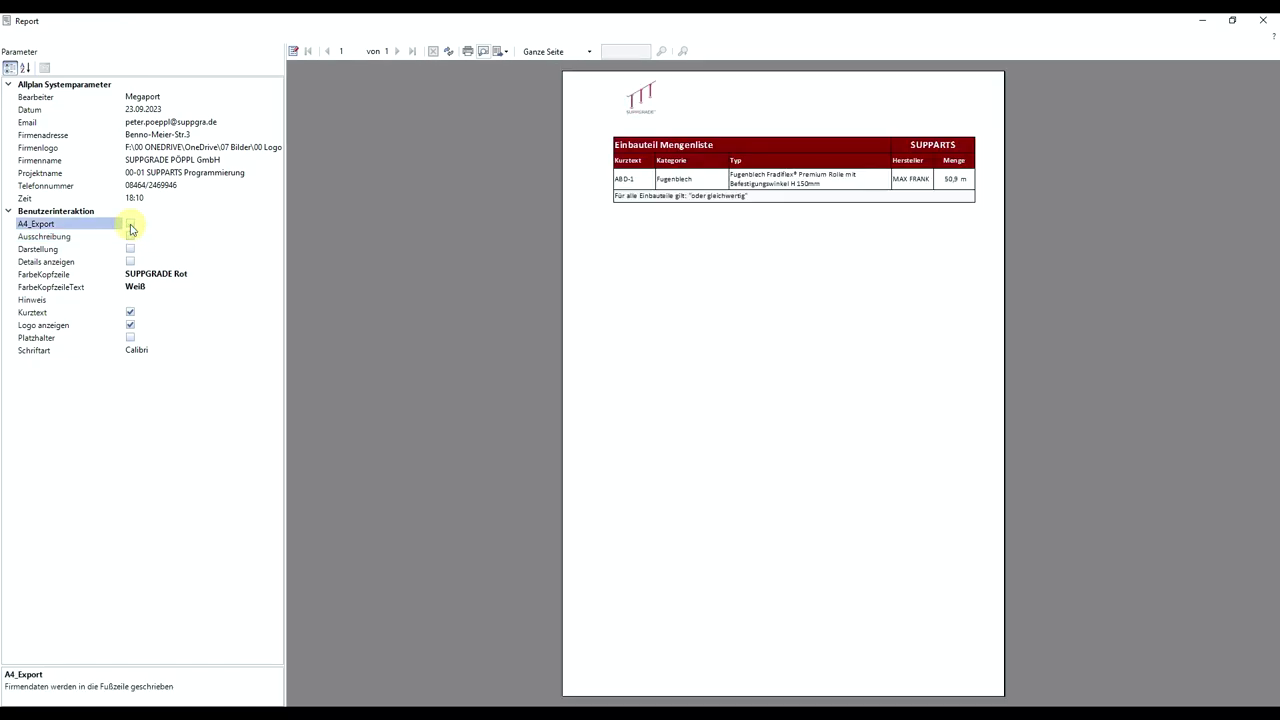
{"action": "left_click", "coordinate": [130, 325]}
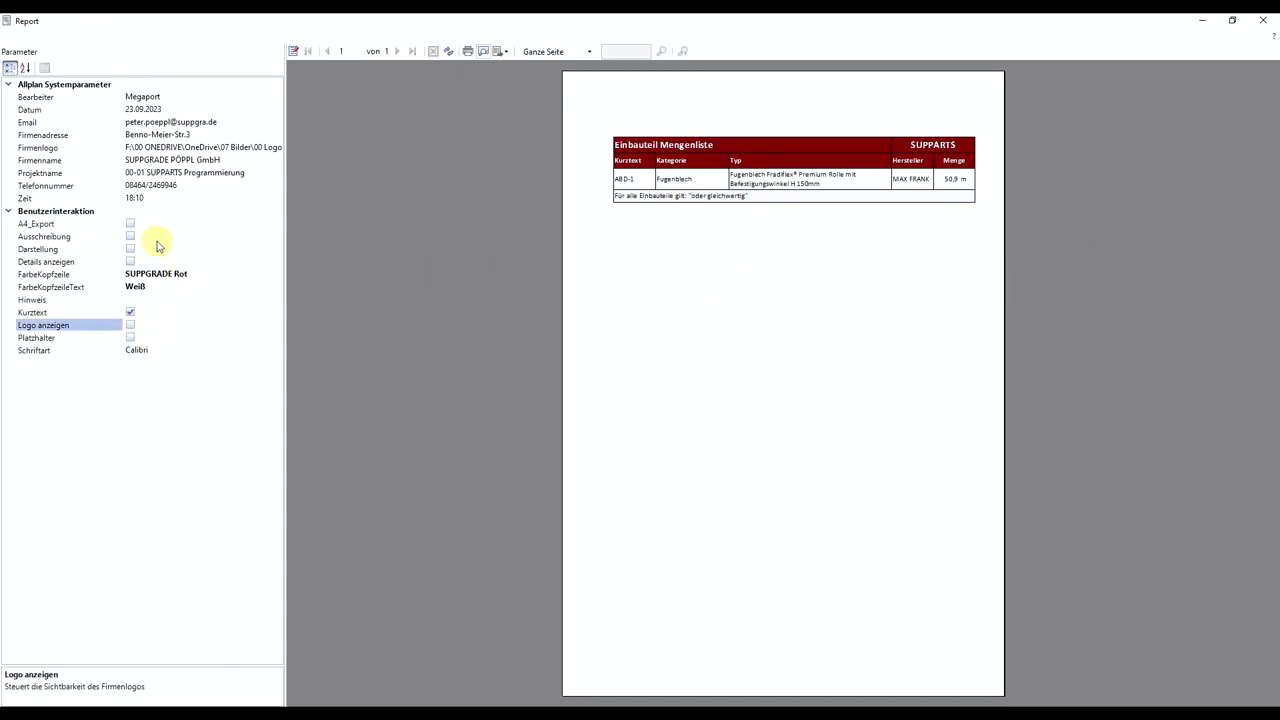
Set the report's FarbeKopfzeile to Weiß and FarbeKopfzeileText to Schwarz
{"action": "left_click", "coordinate": [206, 273]}
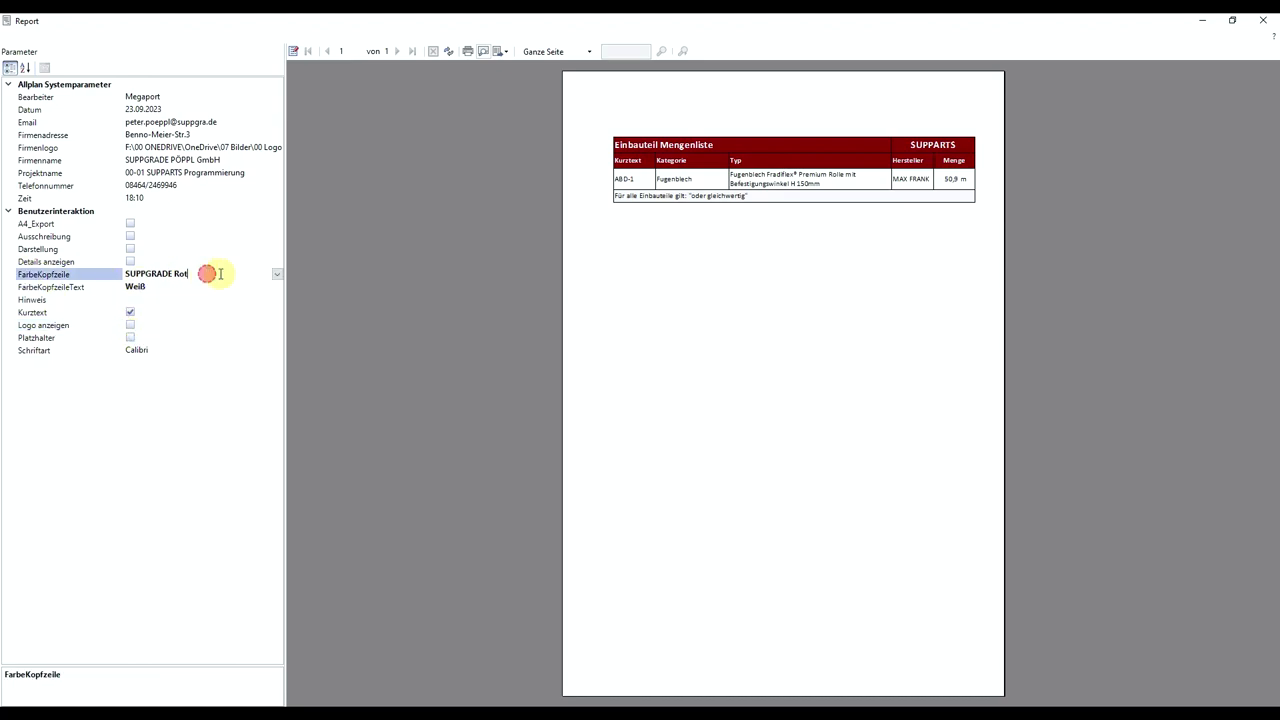
{"action": "left_click", "coordinate": [278, 275]}
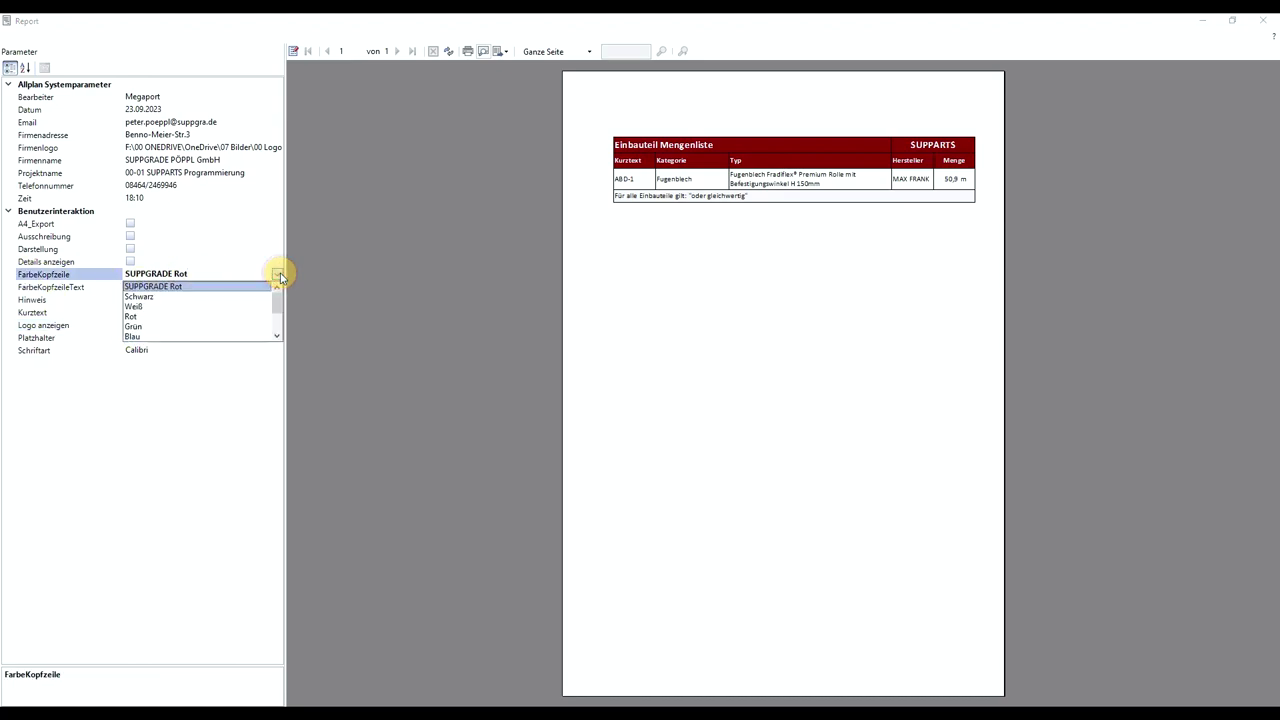
{"action": "left_click", "coordinate": [136, 306]}
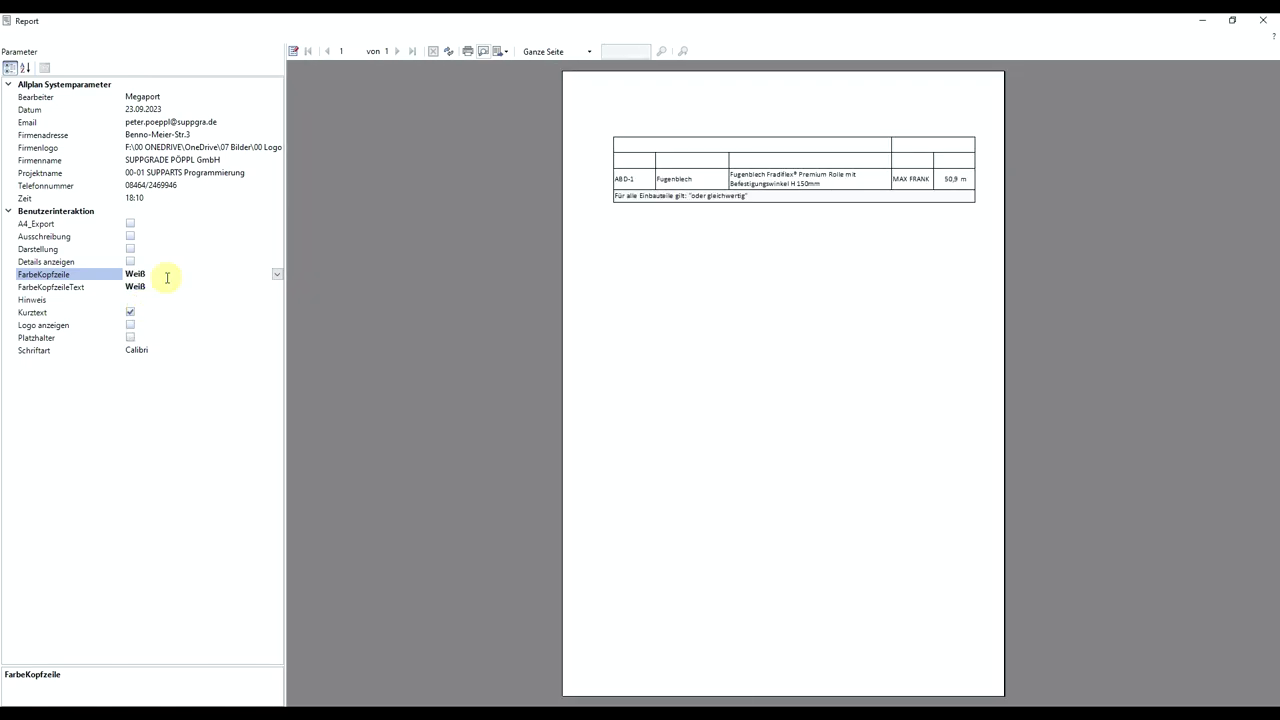
{"action": "left_click", "coordinate": [251, 287]}
{"action": "left_click", "coordinate": [271, 286]}
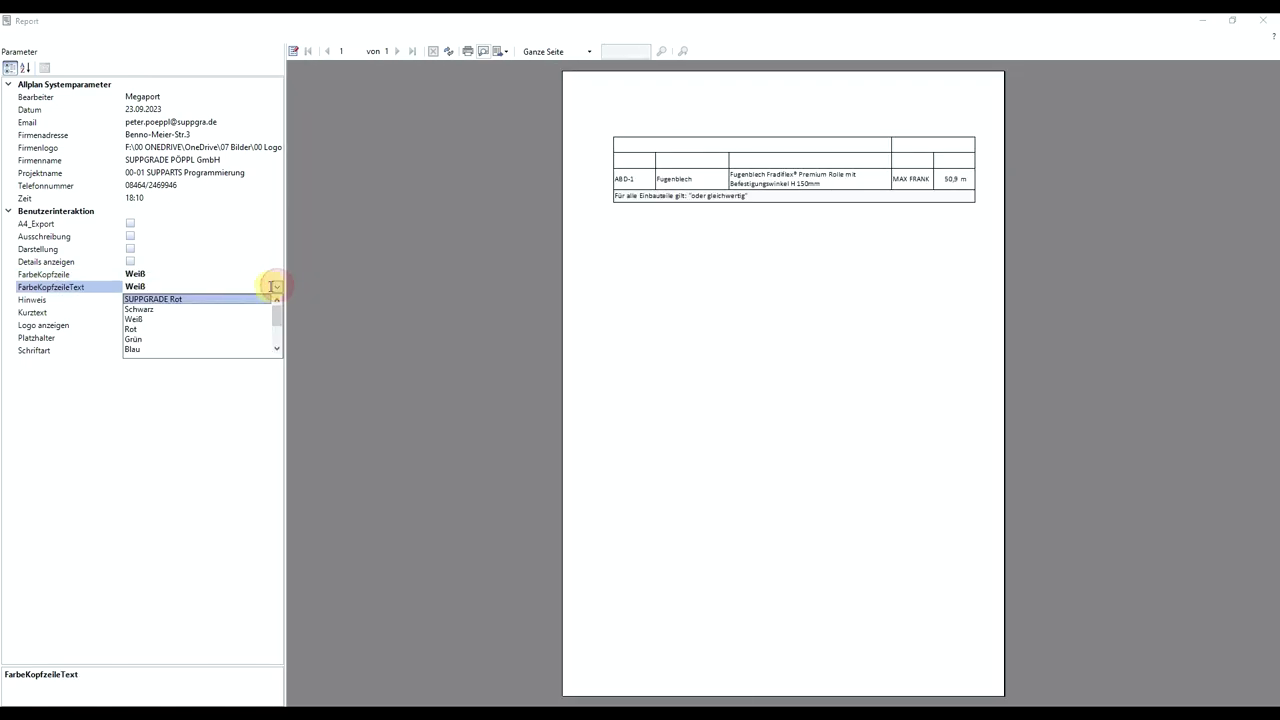
{"action": "left_click", "coordinate": [167, 313]}
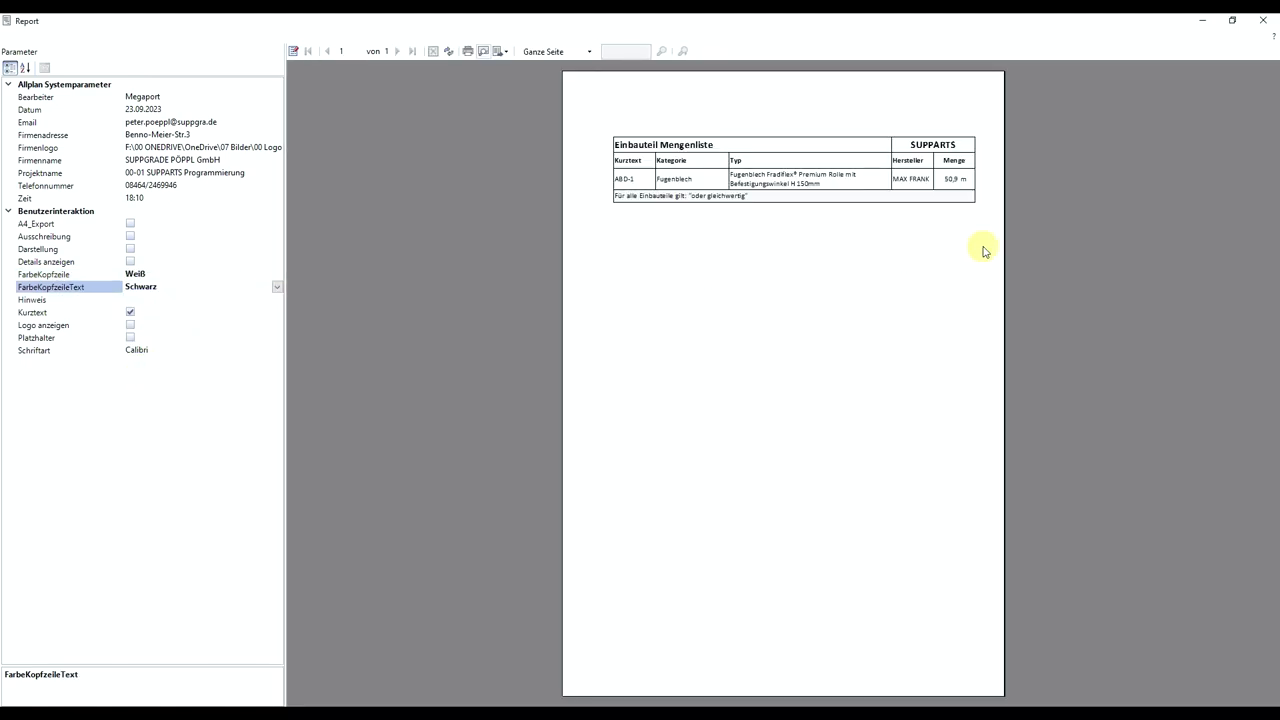
Leave the report's page layout and preview the Darstellung option, switching it back off
{"action": "left_click", "coordinate": [486, 53]}
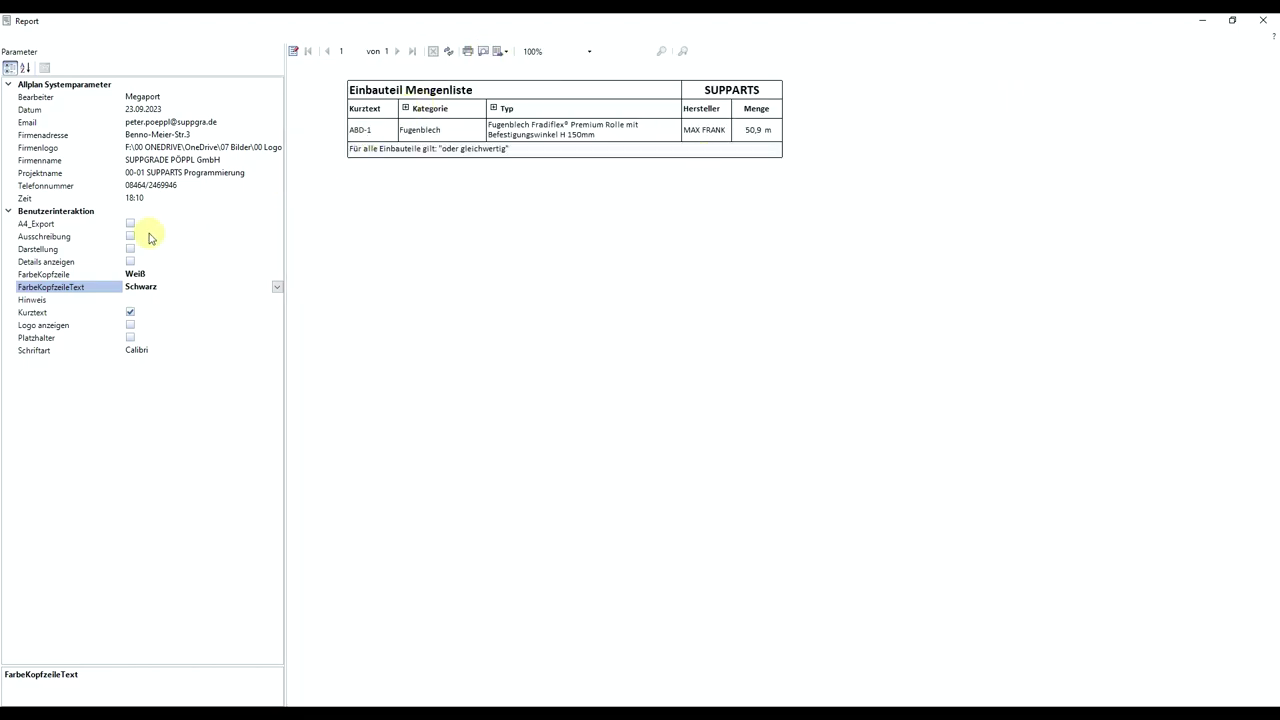
{"action": "left_click", "coordinate": [130, 249]}
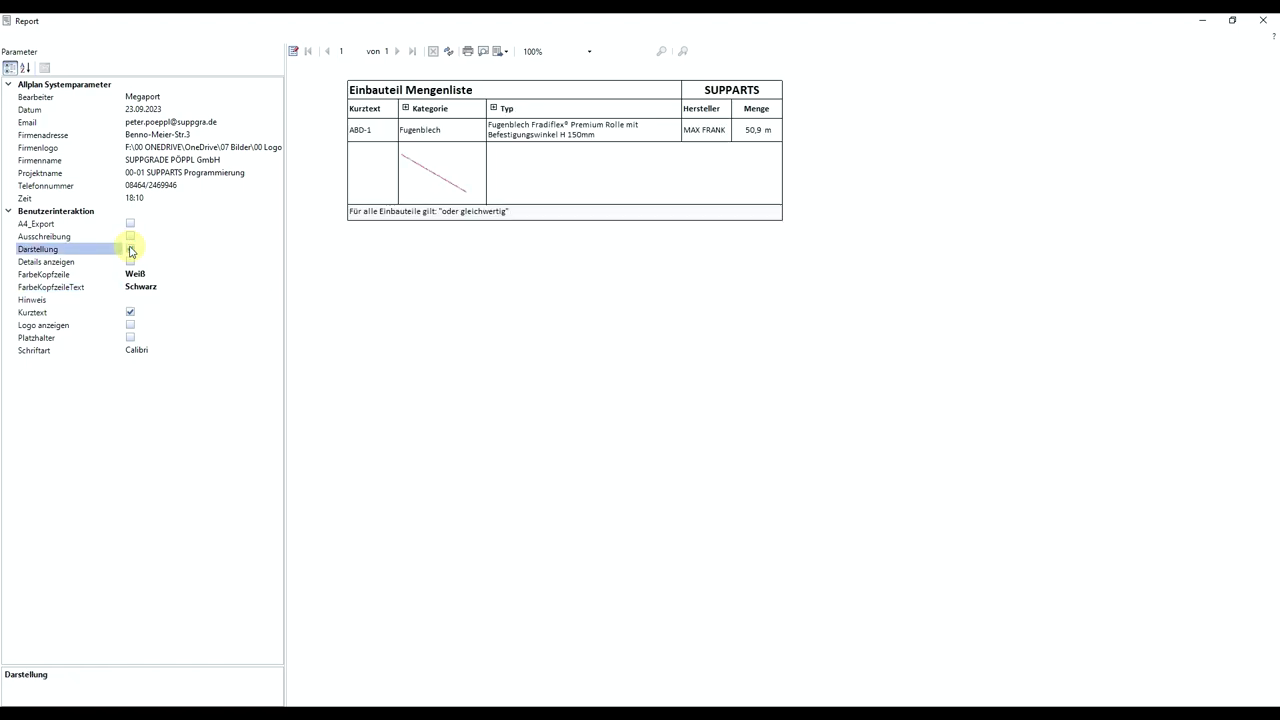
{"action": "left_click", "coordinate": [130, 249]}
Expand the report's Kategorie details, trace a single ABD-1 entry to its element in the model, and collapse the details
{"action": "left_click", "coordinate": [493, 108]}
{"action": "left_click", "coordinate": [493, 108]}
{"action": "left_click", "coordinate": [407, 110]}
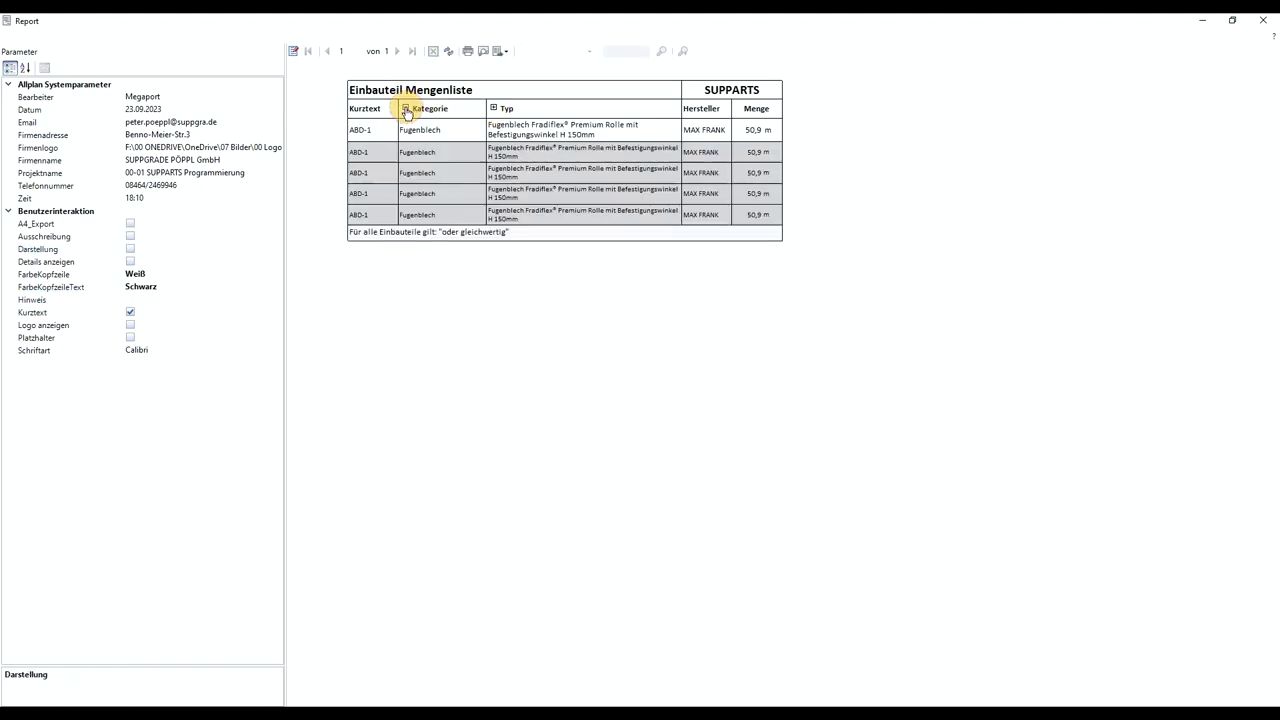
{"action": "key", "text": "Escape"}
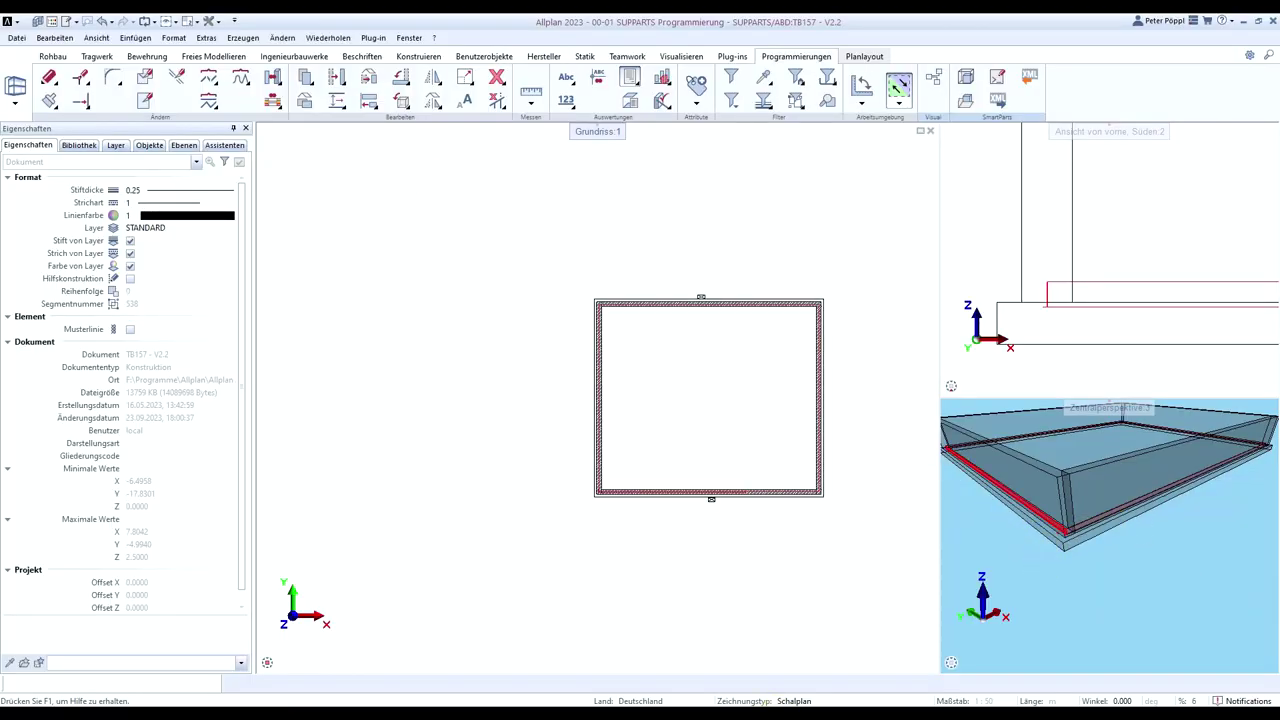
{"action": "left_click", "coordinate": [829, 677]}
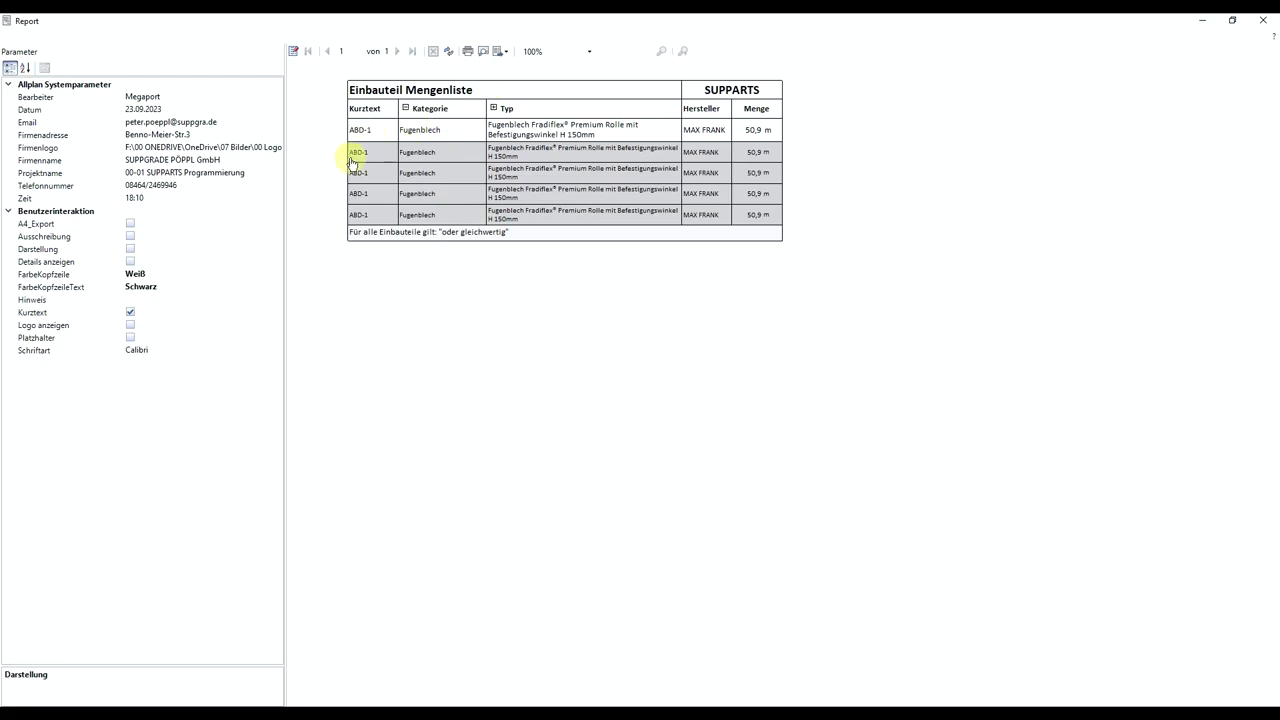
{"action": "left_click", "coordinate": [405, 110]}
Export the Einbauteil Mengenliste to the drawing and place it on the left side of the floor plan
{"action": "left_click", "coordinate": [500, 51]}
{"action": "left_click", "coordinate": [518, 98]}
{"action": "left_click", "coordinate": [363, 523]}
{"action": "scroll", "coordinate": [391, 355], "scroll_direction": "up", "scroll_amount": 4}
{"action": "scroll", "coordinate": [391, 355], "scroll_direction": "up", "scroll_amount": 2}
{"action": "middle_click_drag", "start_coordinate": [494, 400], "coordinate": [468, 503]}
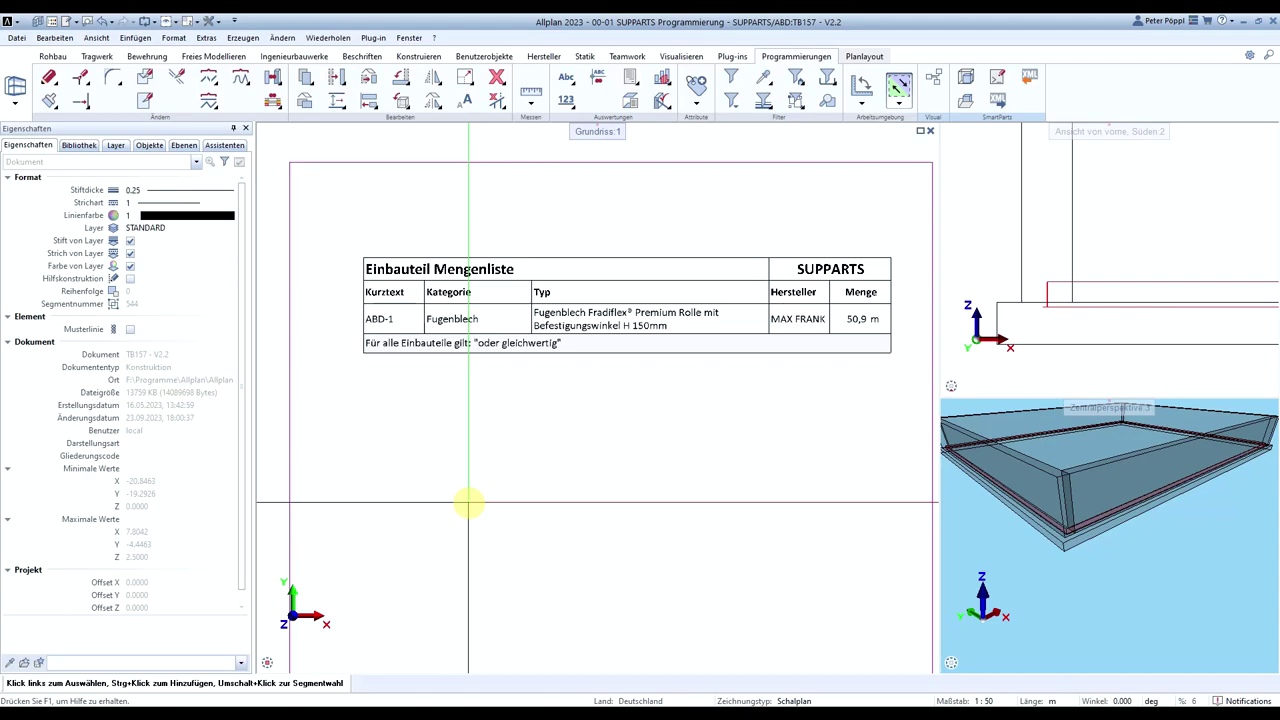
Start a legend without the associative link to the active document and browse the directories, settling on Externer Pfad
{"action": "left_click", "coordinate": [662, 80]}
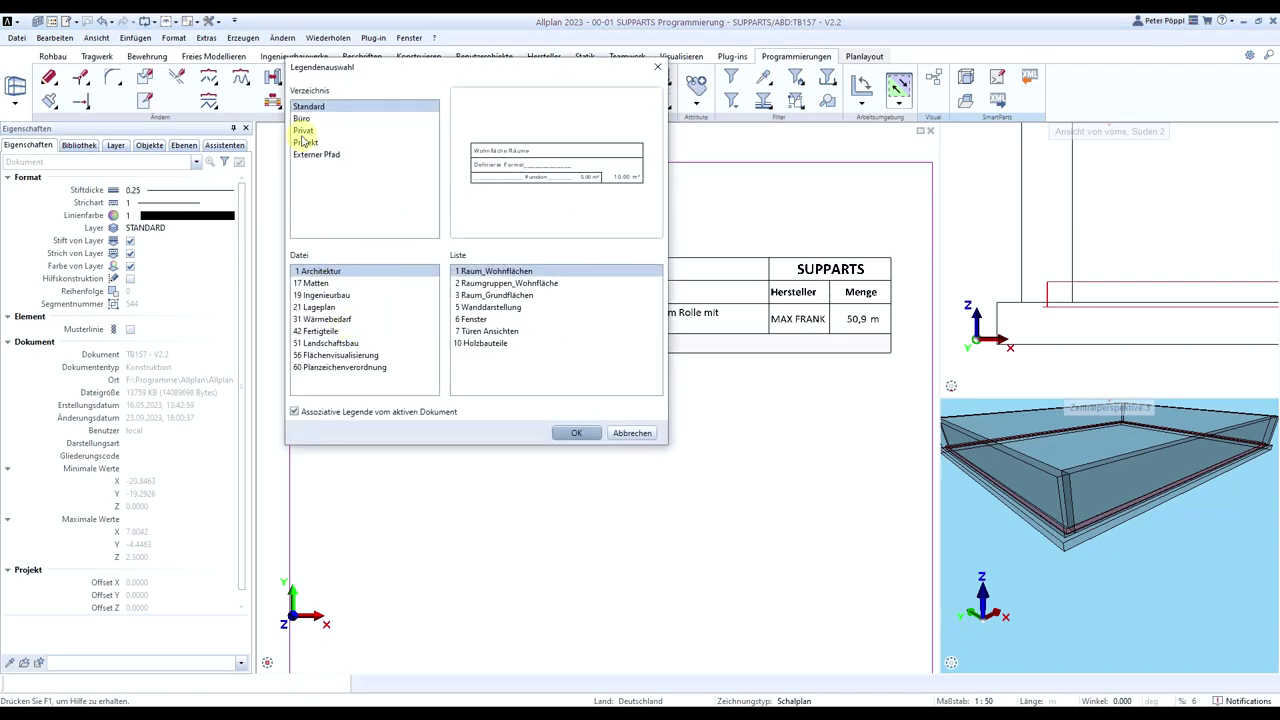
{"action": "left_click", "coordinate": [317, 143]}
{"action": "left_click", "coordinate": [321, 131]}
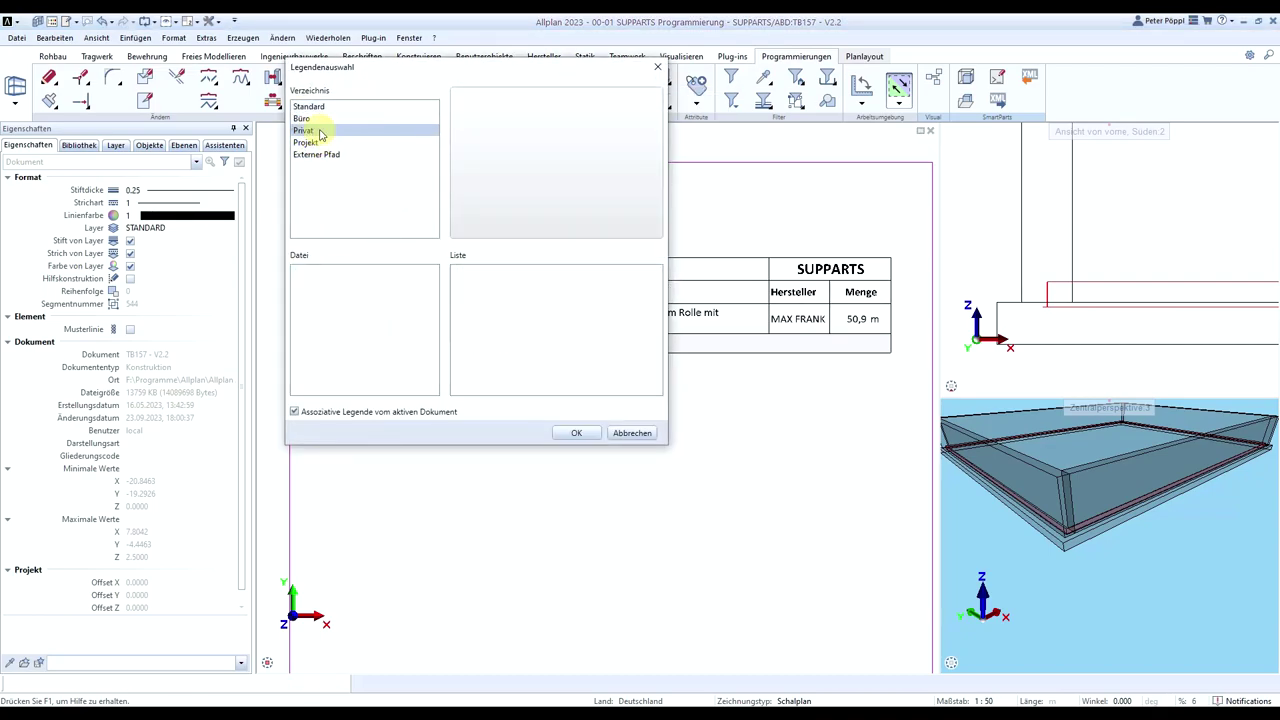
{"action": "left_click", "coordinate": [299, 412]}
{"action": "left_click", "coordinate": [303, 118]}
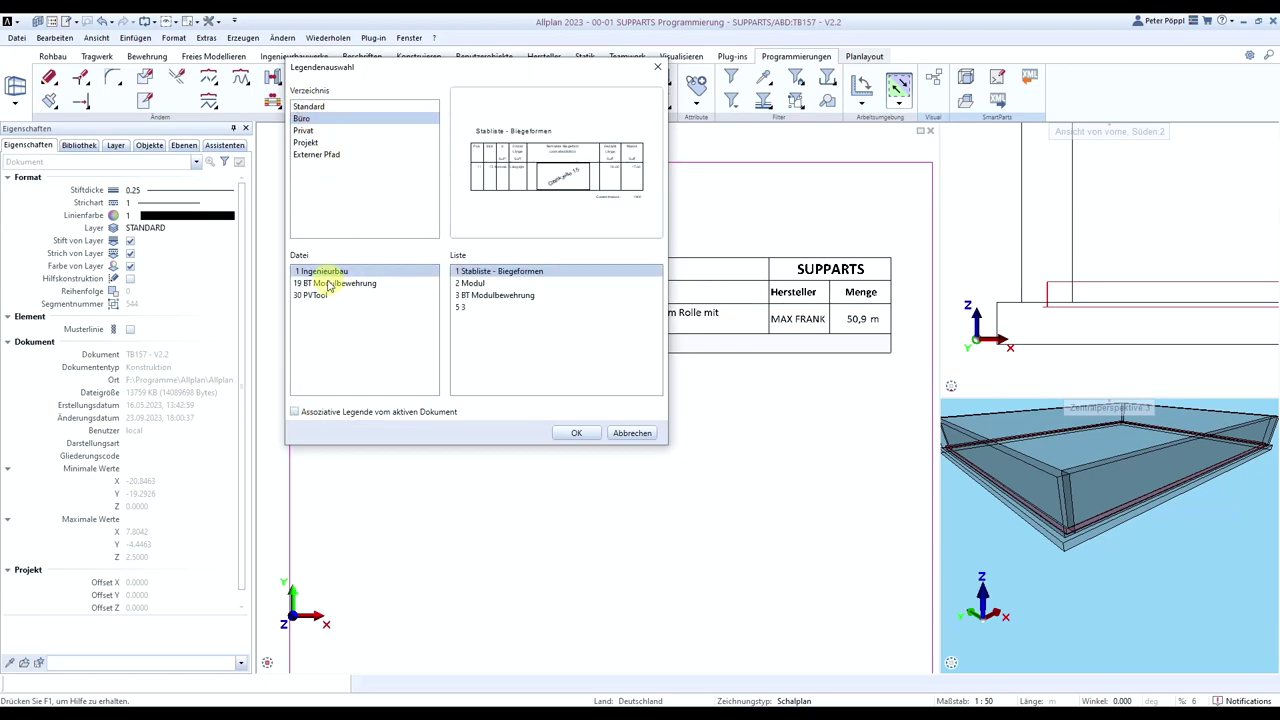
{"action": "left_click", "coordinate": [330, 284]}
{"action": "left_click", "coordinate": [323, 295]}
{"action": "left_click", "coordinate": [313, 108]}
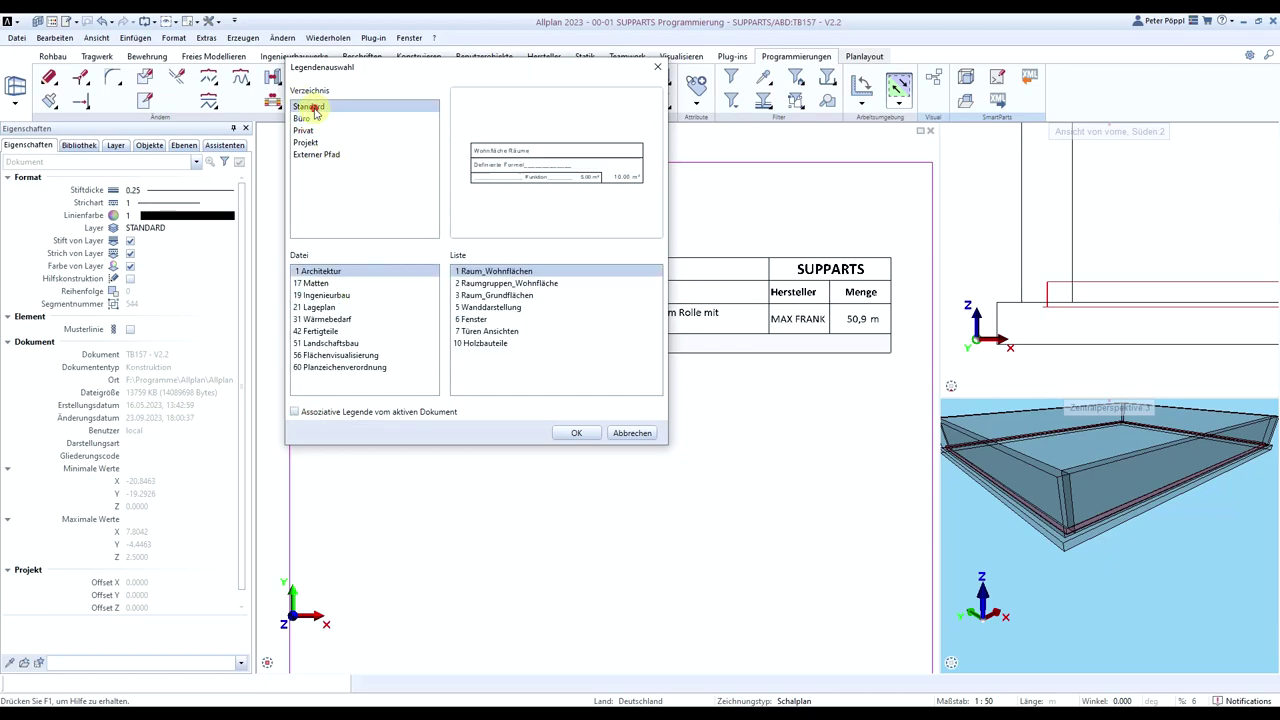
{"action": "left_click", "coordinate": [318, 155]}
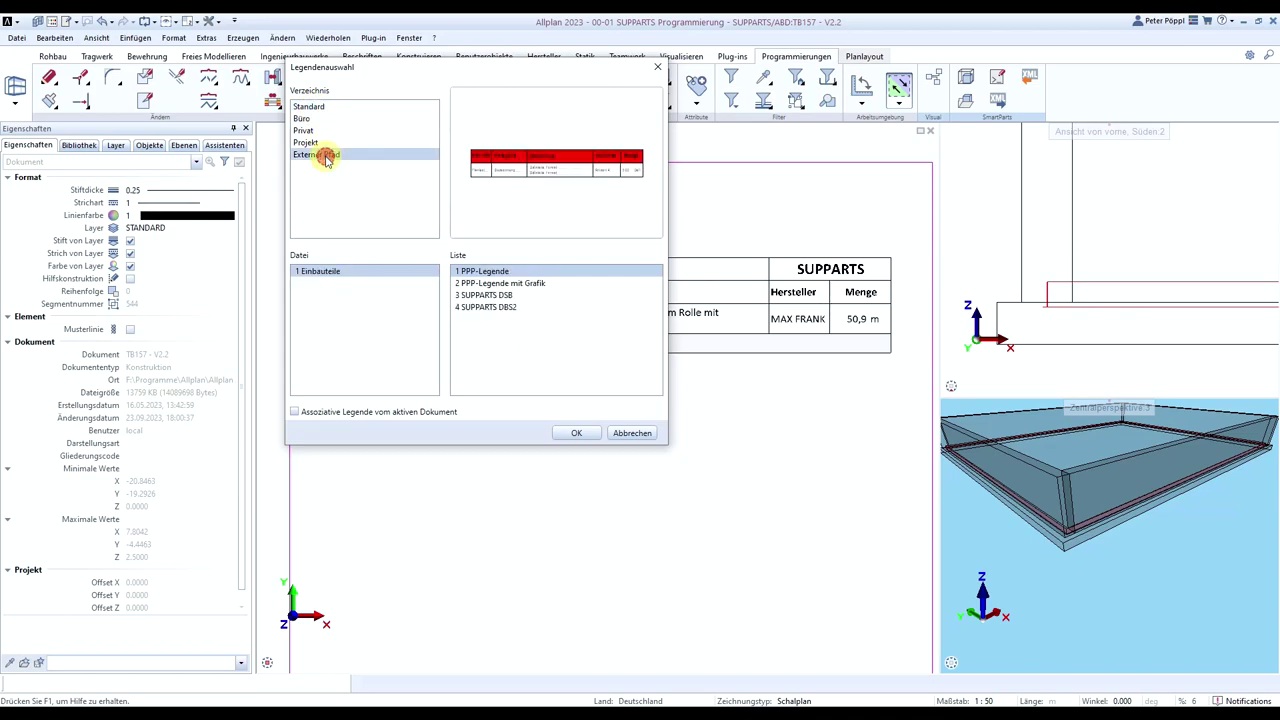
Preview the legend layouts in the Einbauteile file and select PPP-Legende
{"action": "left_click", "coordinate": [492, 284]}
{"action": "left_click", "coordinate": [490, 296]}
{"action": "left_click", "coordinate": [490, 307]}
{"action": "left_click", "coordinate": [490, 284]}
{"action": "left_click", "coordinate": [490, 272]}
{"action": "left_click", "coordinate": [490, 284]}
{"action": "left_click", "coordinate": [490, 272]}
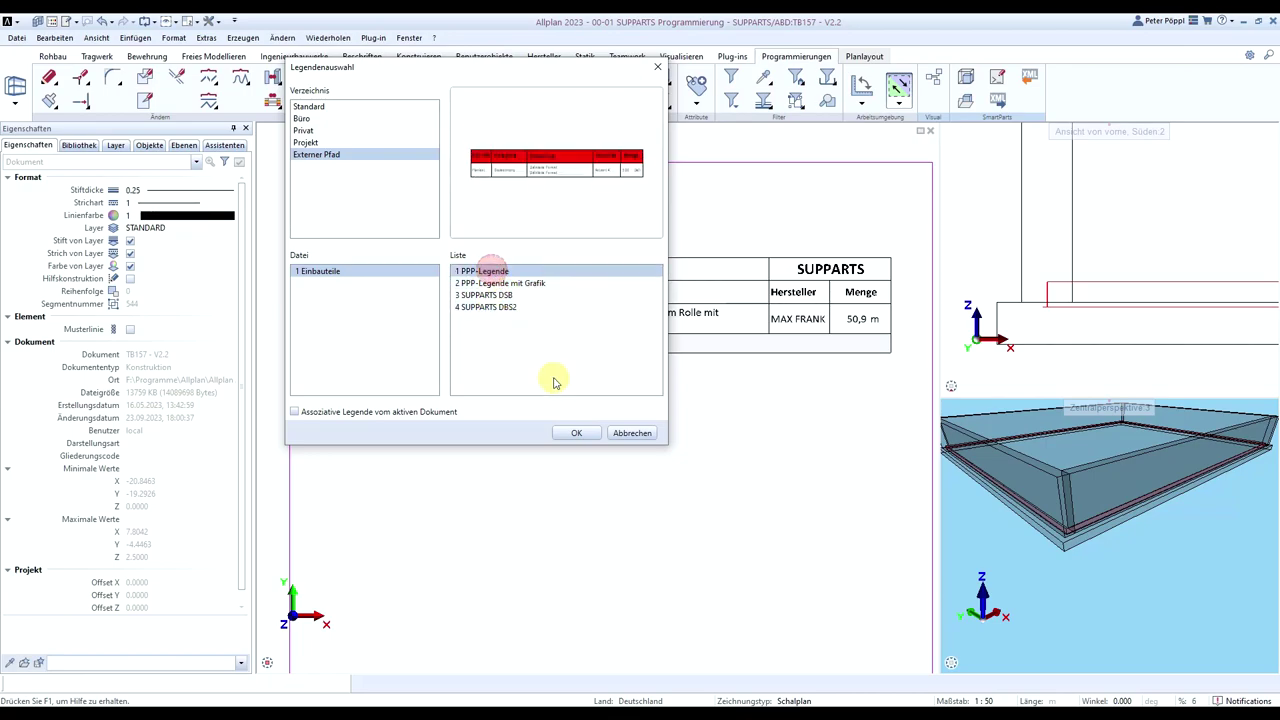
Generate the non-associative PPP-Legende for all elements and place it above the Einbauteil Mengenliste
{"action": "left_click", "coordinate": [572, 433]}
{"action": "scroll", "coordinate": [600, 300], "scroll_direction": "down", "scroll_amount": 4}
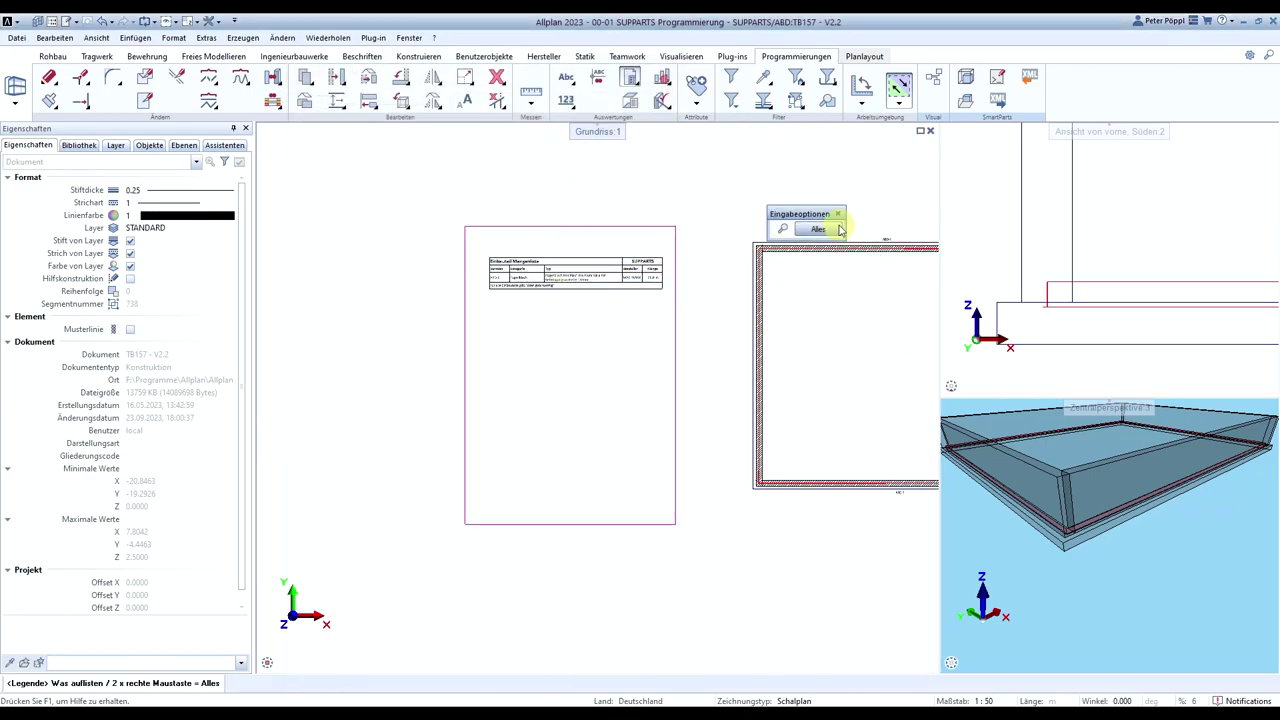
{"action": "left_click", "coordinate": [818, 229]}
{"action": "left_click", "coordinate": [588, 206]}
{"action": "scroll", "coordinate": [531, 197], "scroll_direction": "up", "scroll_amount": 6}
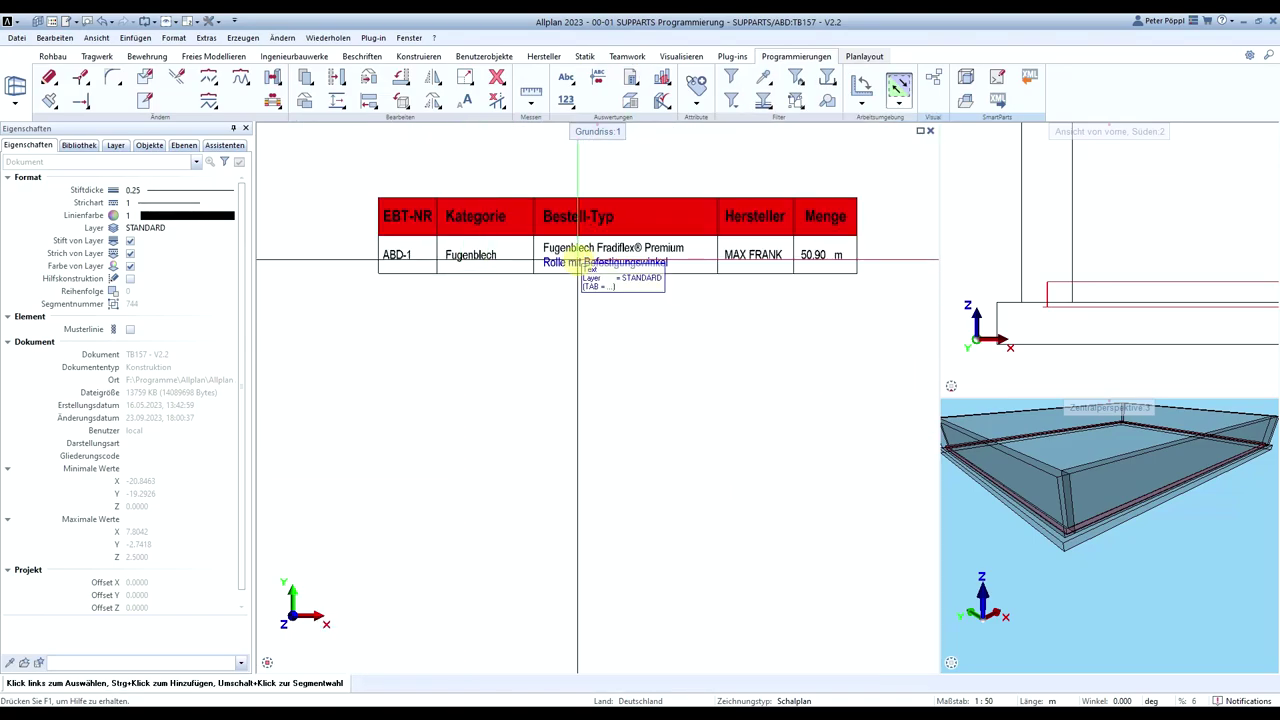
Inspect the commands available for the text and line elements of the non-associative legend
{"action": "right_click", "coordinate": [591, 268]}
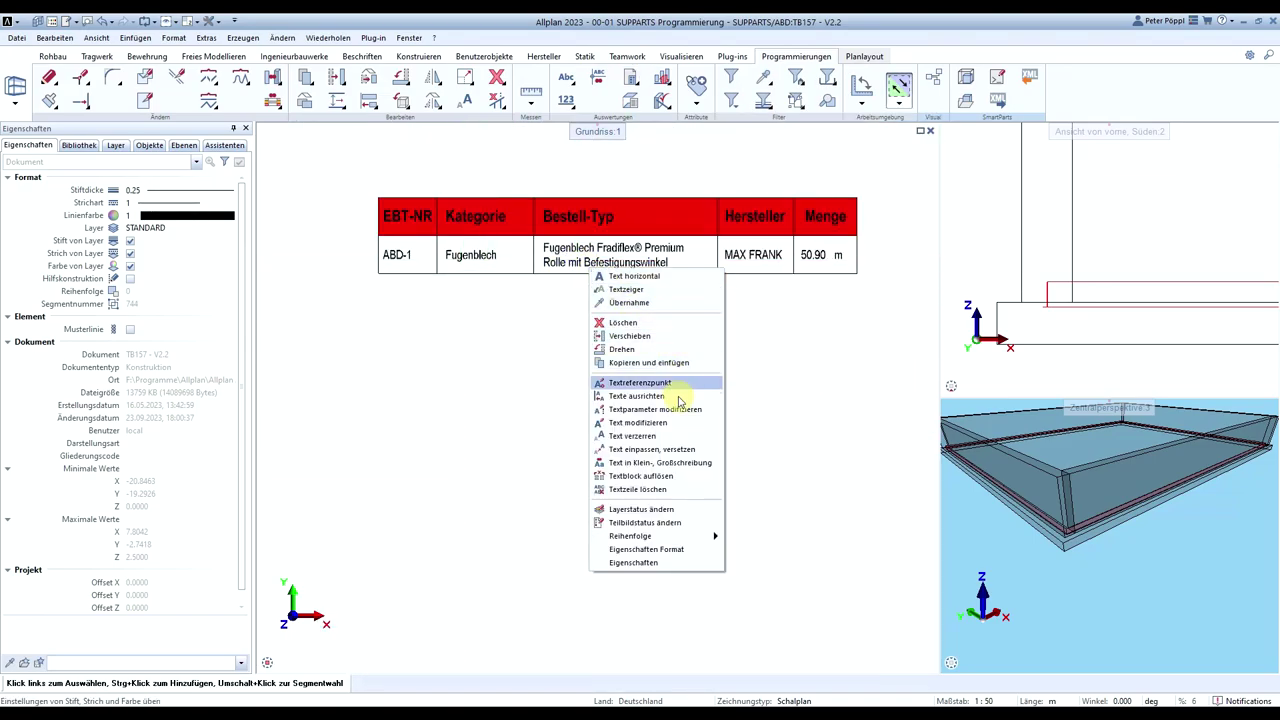
{"action": "right_click", "coordinate": [532, 268]}
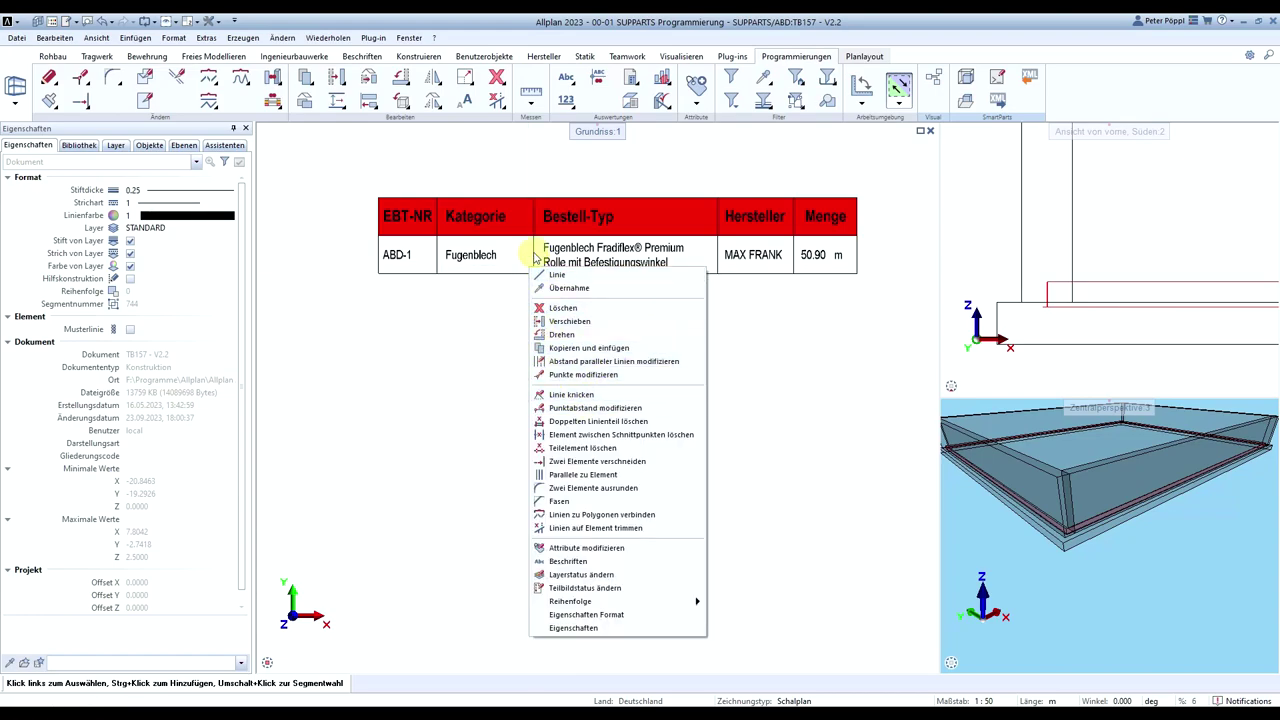
{"action": "key", "text": "Escape"}
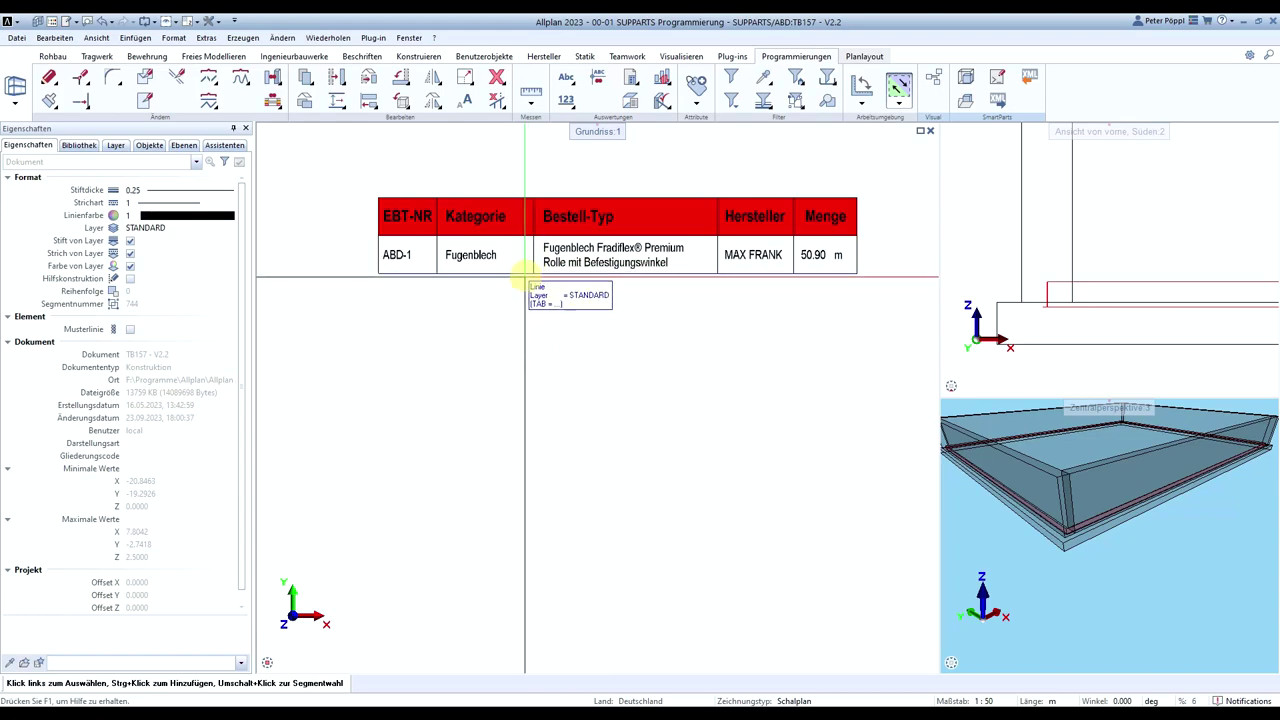
Place a second PPP-Legende, associative with the active document, beside the first one
{"action": "left_click", "coordinate": [633, 80]}
{"action": "left_click", "coordinate": [322, 411]}
{"action": "left_click", "coordinate": [578, 433]}
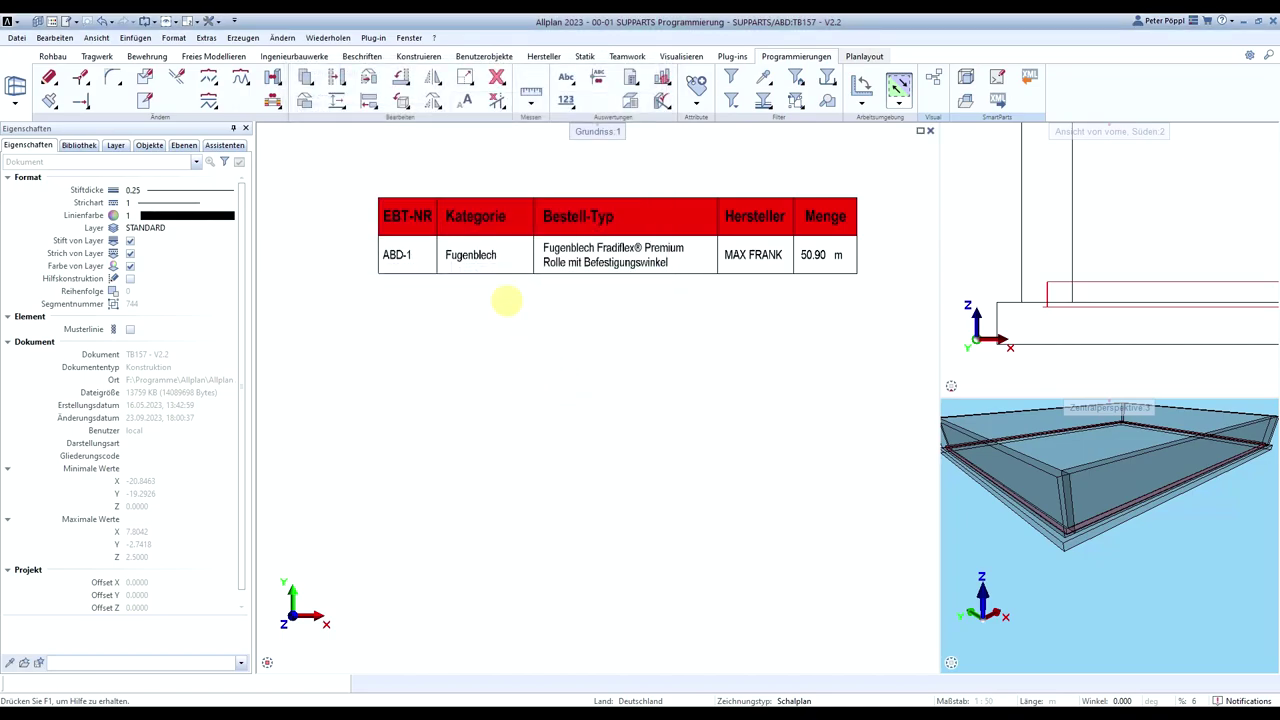
{"action": "scroll", "coordinate": [560, 320], "scroll_direction": "down", "scroll_amount": 2}
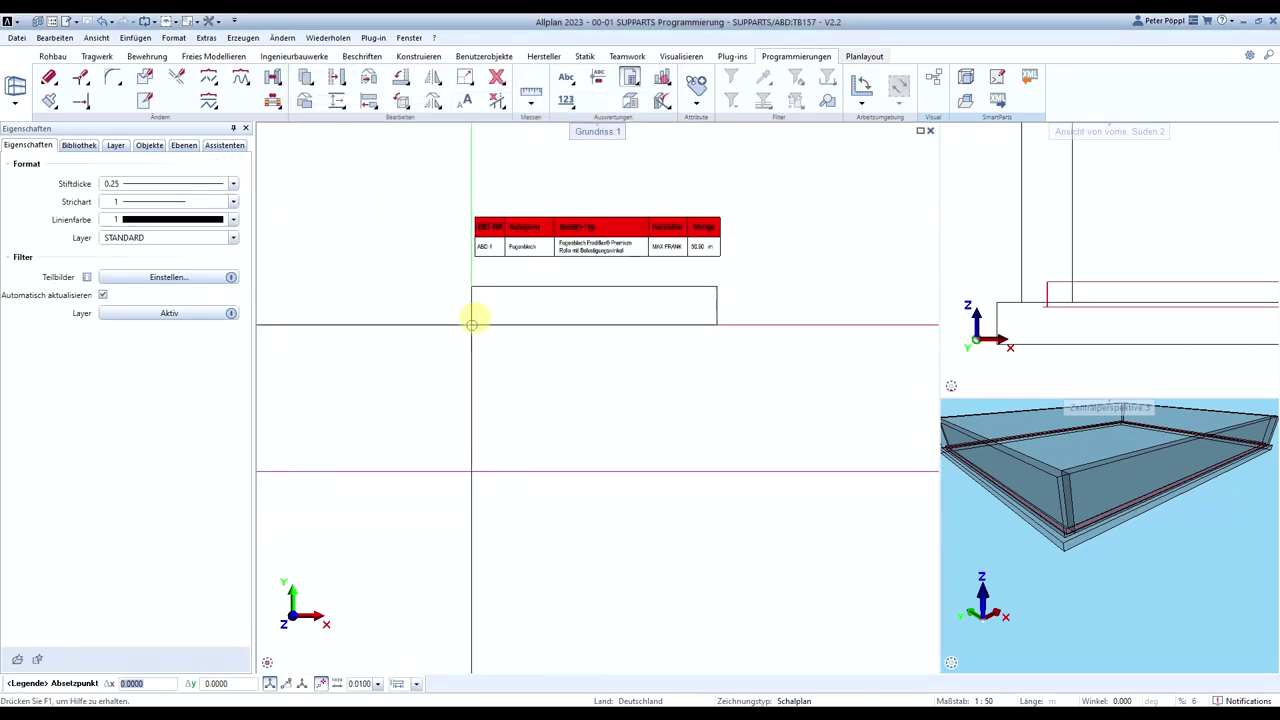
{"action": "scroll", "coordinate": [471, 330], "scroll_direction": "down", "scroll_amount": 4}
{"action": "left_click", "coordinate": [686, 249]}
{"action": "scroll", "coordinate": [752, 258], "scroll_direction": "up", "scroll_amount": 4}
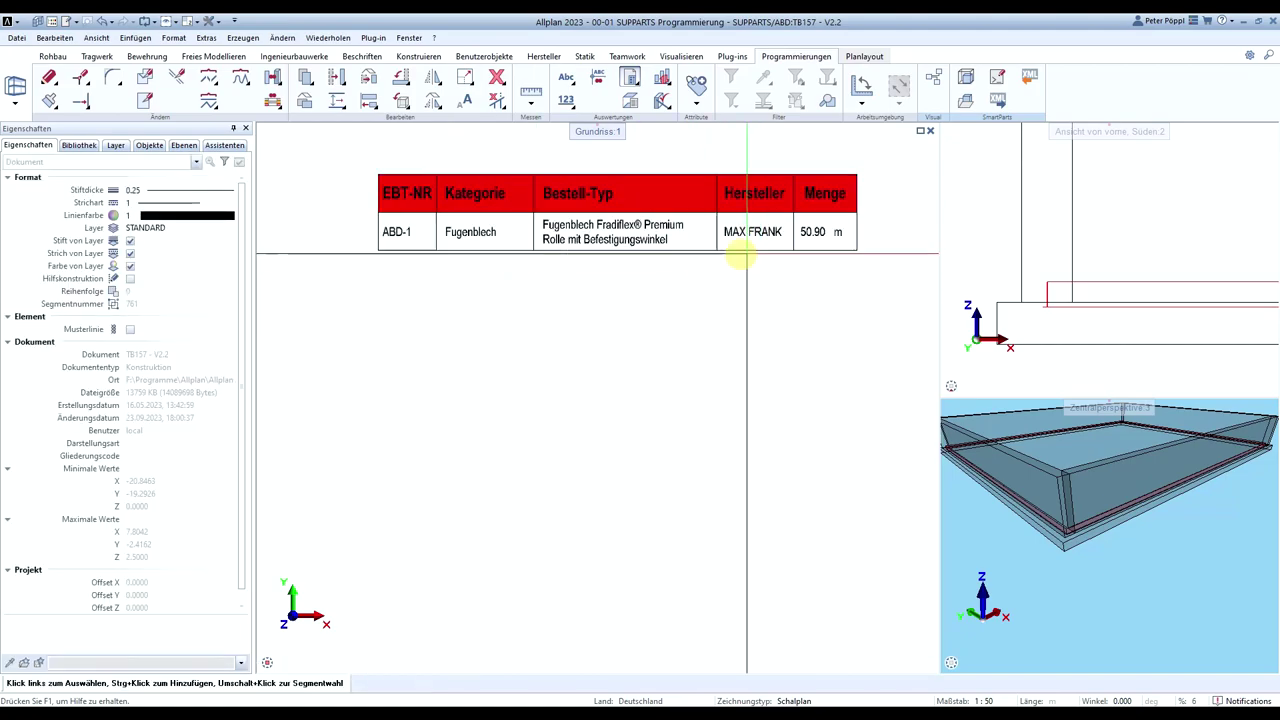
Scale the associative legend down with the Skalieren command
{"action": "right_click", "coordinate": [686, 263]}
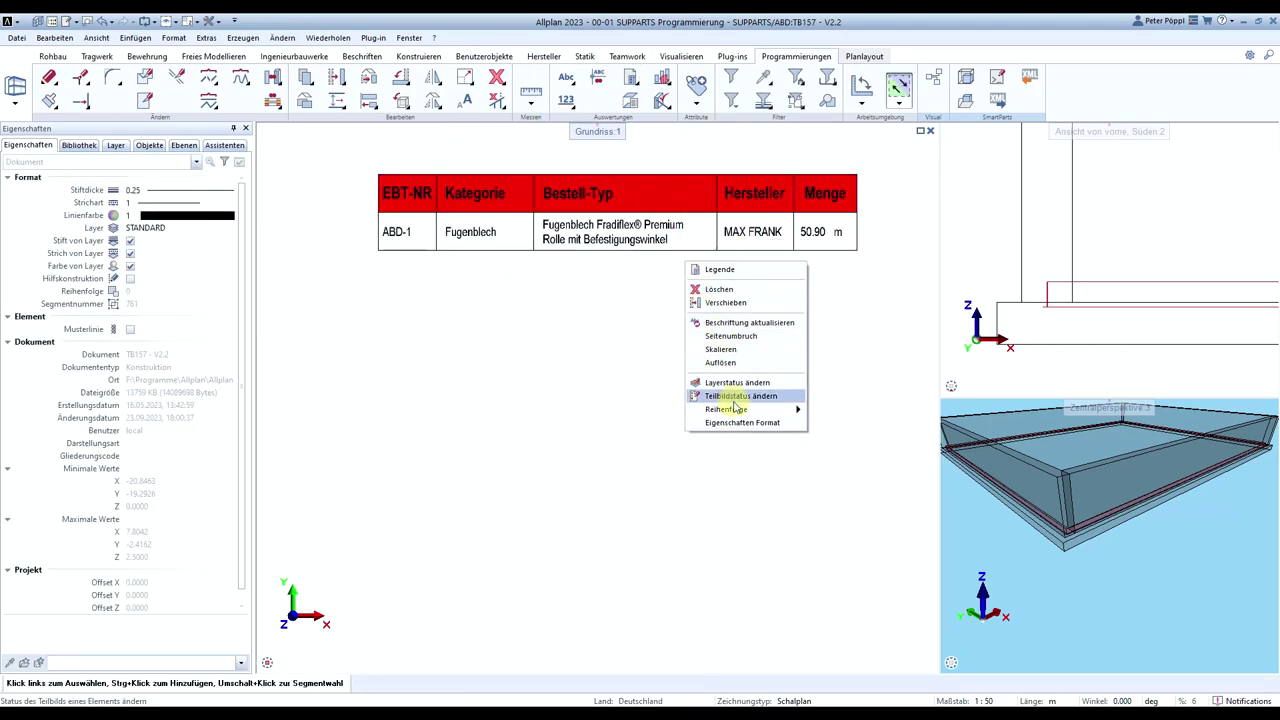
{"action": "left_click", "coordinate": [720, 349]}
{"action": "scroll", "coordinate": [634, 280], "scroll_direction": "down", "scroll_amount": 4}
{"action": "left_click", "coordinate": [757, 197]}
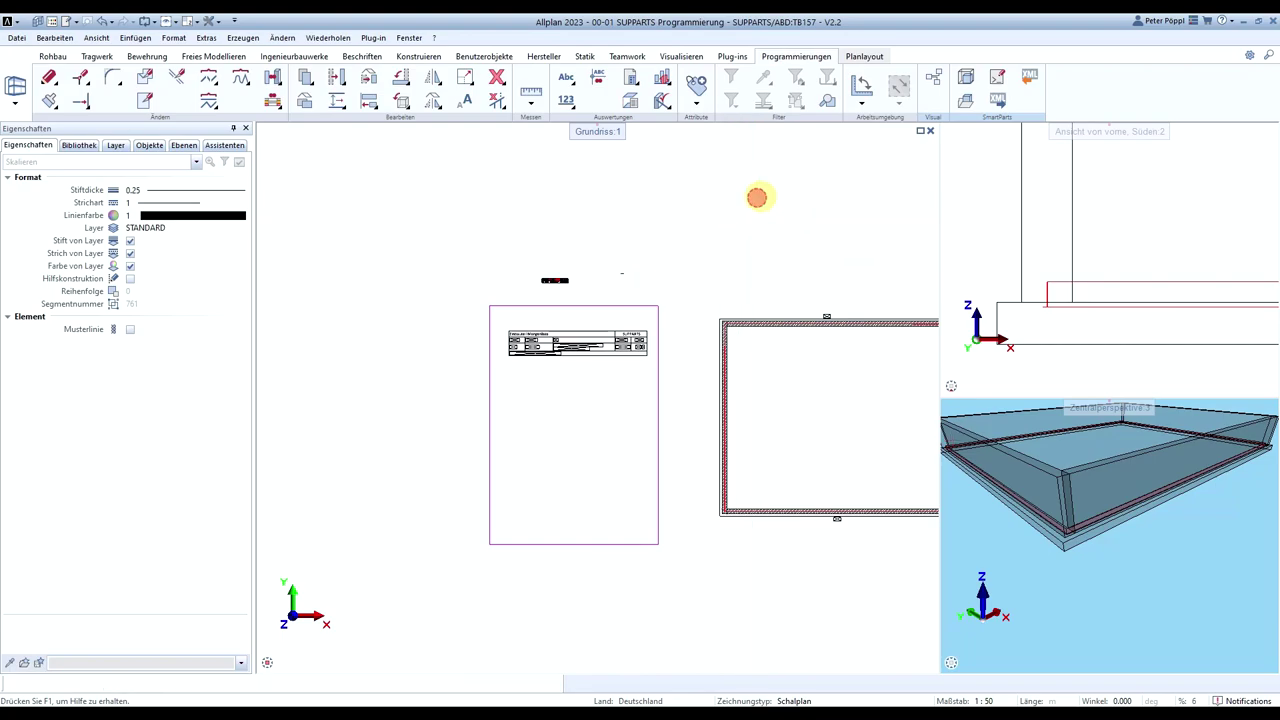
{"action": "scroll", "coordinate": [651, 277], "scroll_direction": "up", "scroll_amount": 4}
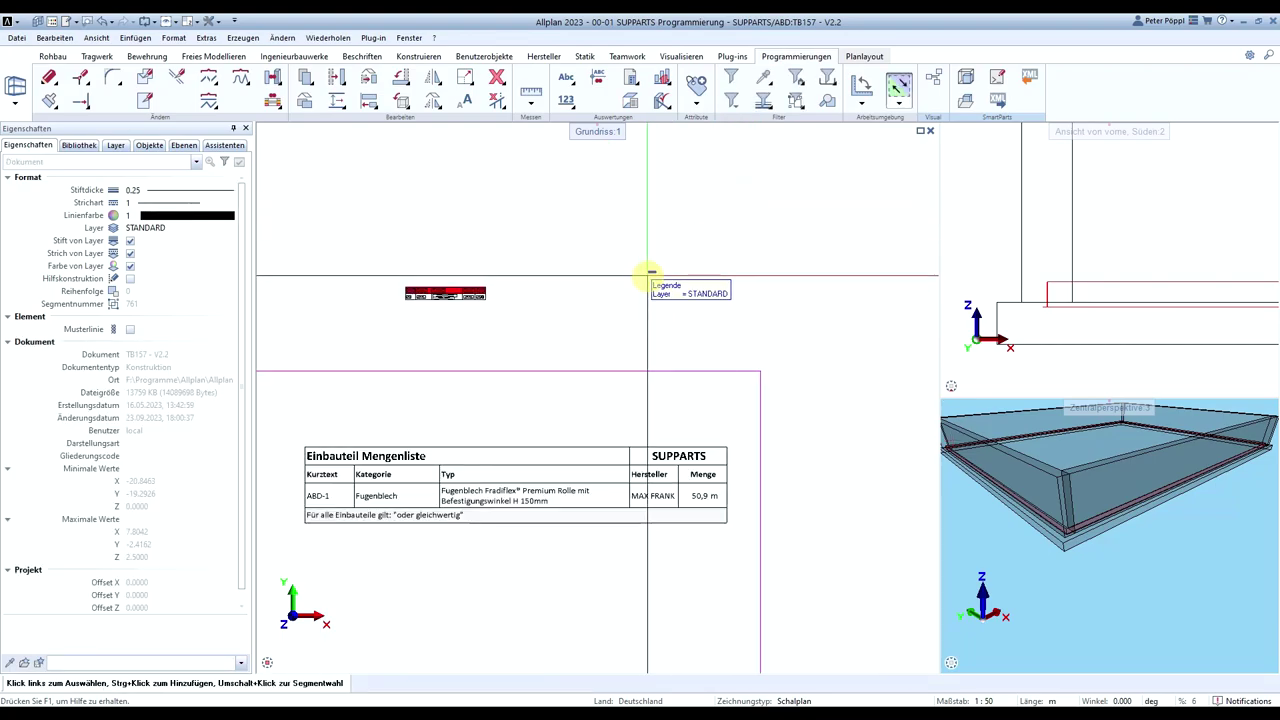
{"action": "scroll", "coordinate": [651, 274], "scroll_direction": "up", "scroll_amount": 3}
Scale the associative legend back up until it is wider than the Einbauteil Mengenliste table
{"action": "right_click", "coordinate": [685, 295]}
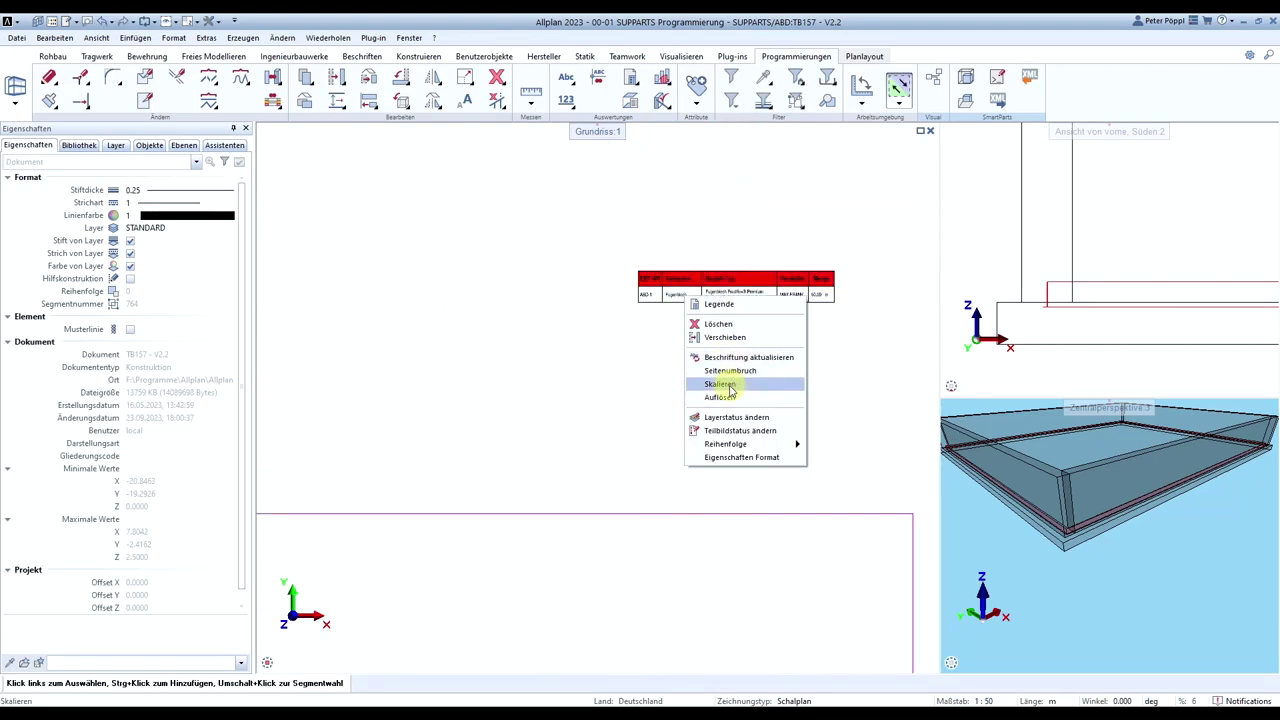
{"action": "left_click", "coordinate": [722, 384]}
{"action": "scroll", "coordinate": [771, 297], "scroll_direction": "down", "scroll_amount": 4}
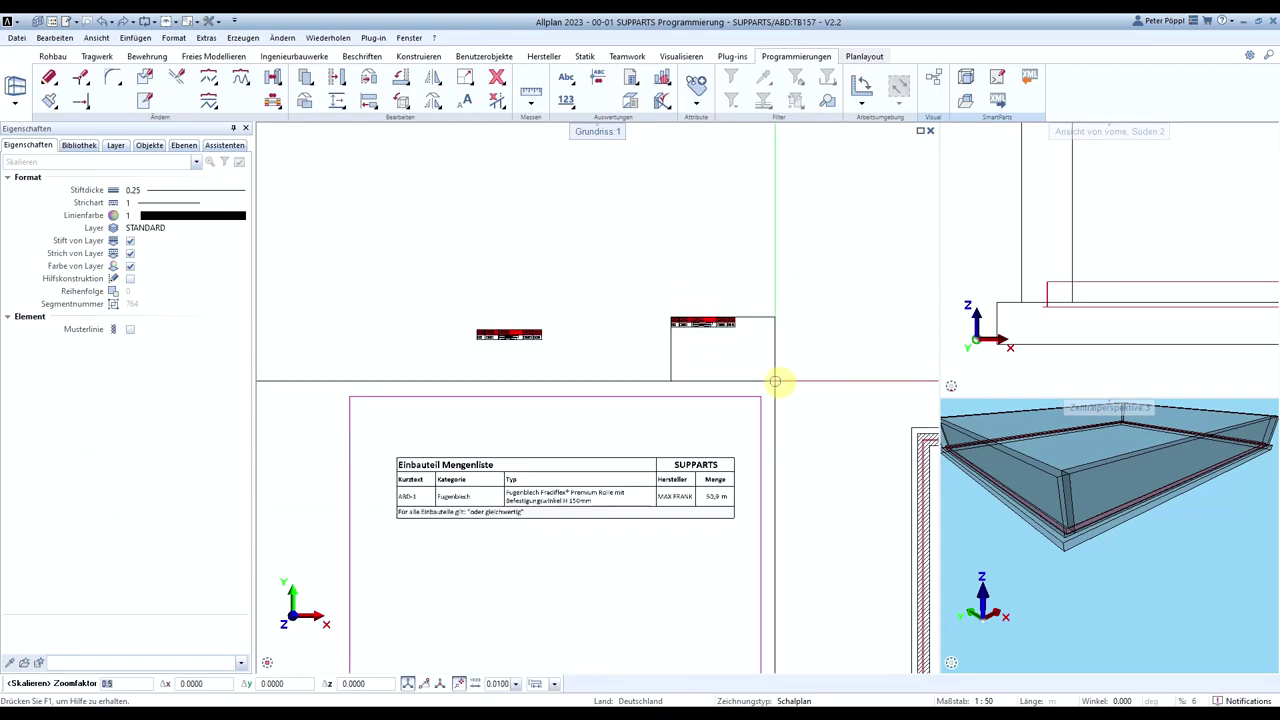
{"action": "left_click", "coordinate": [823, 377]}
{"action": "middle_click_drag", "start_coordinate": [634, 334], "coordinate": [820, 380]}
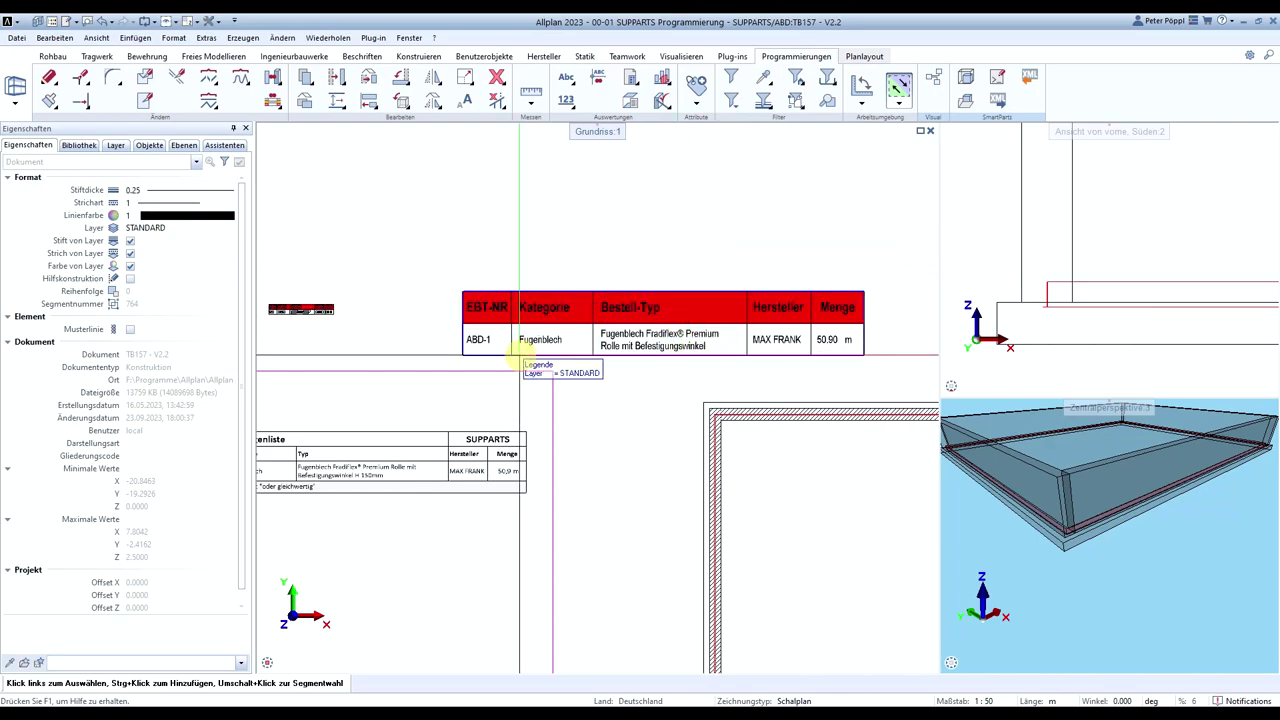
Delete the associative legend and the non-associative legend above the report
{"action": "key", "text": "Delete"}
{"action": "scroll", "coordinate": [480, 271], "scroll_direction": "down", "scroll_amount": 2}
{"action": "left_click_drag", "start_coordinate": [386, 260], "coordinate": [520, 337]}
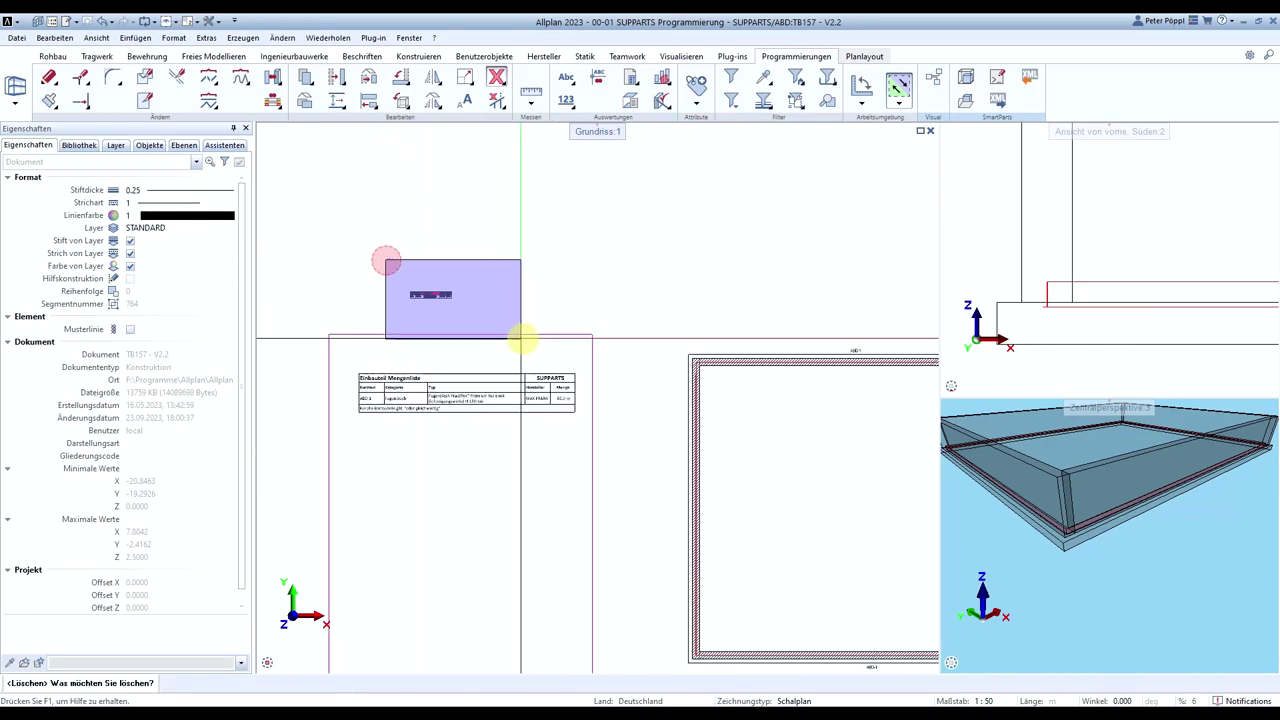
{"action": "scroll", "coordinate": [489, 271], "scroll_direction": "down", "scroll_amount": 2}
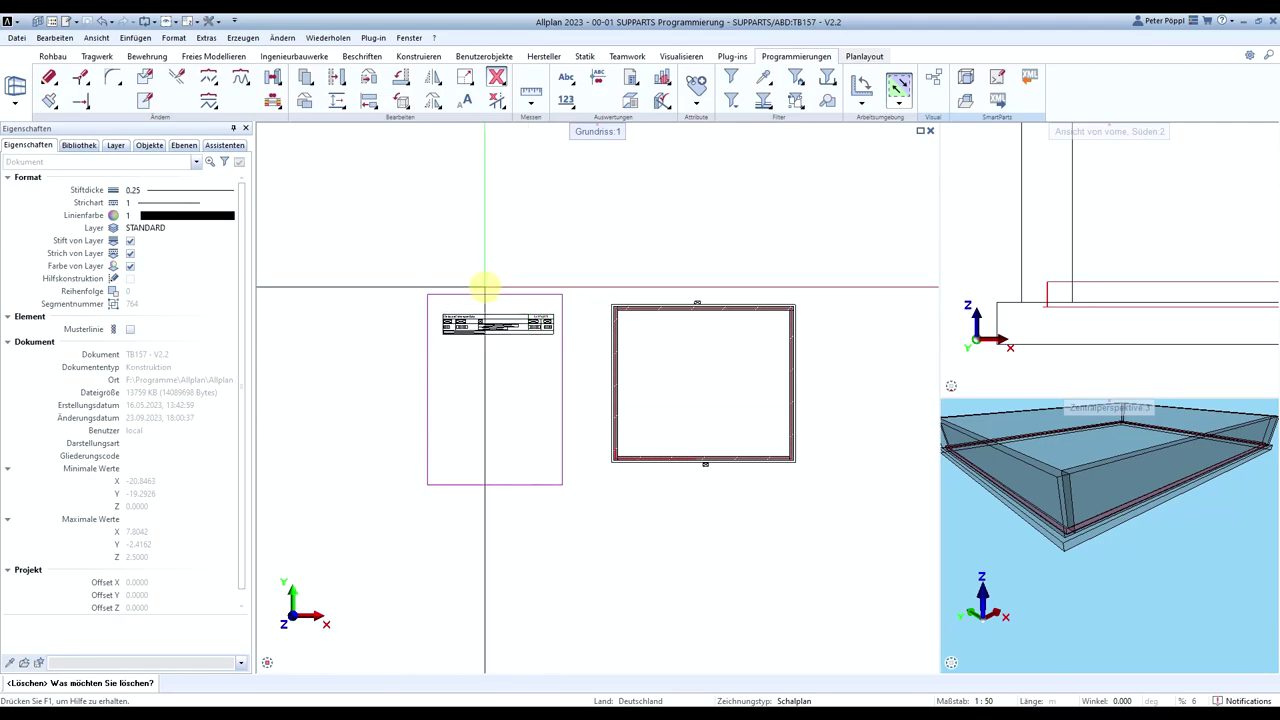
{"action": "key", "text": "Escape"}
Insert another SUPPARTS Abdichtung SmartPart from the library and bring up its Fradiflex parameters
{"action": "scroll", "coordinate": [603, 371], "scroll_direction": "up", "scroll_amount": 1}
{"action": "left_click", "coordinate": [79, 145]}
{"action": "left_click", "coordinate": [62, 472]}
{"action": "left_click", "coordinate": [62, 472]}
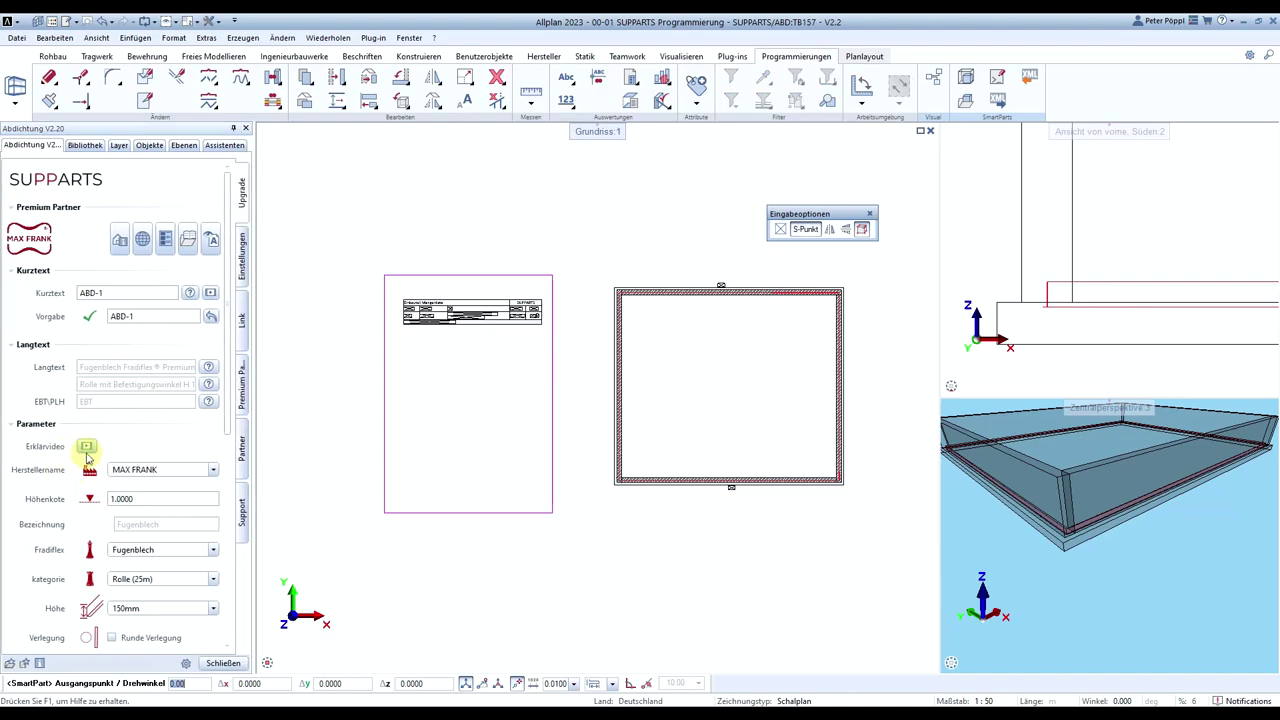
{"action": "scroll", "coordinate": [573, 290], "scroll_direction": "down", "scroll_amount": 1}
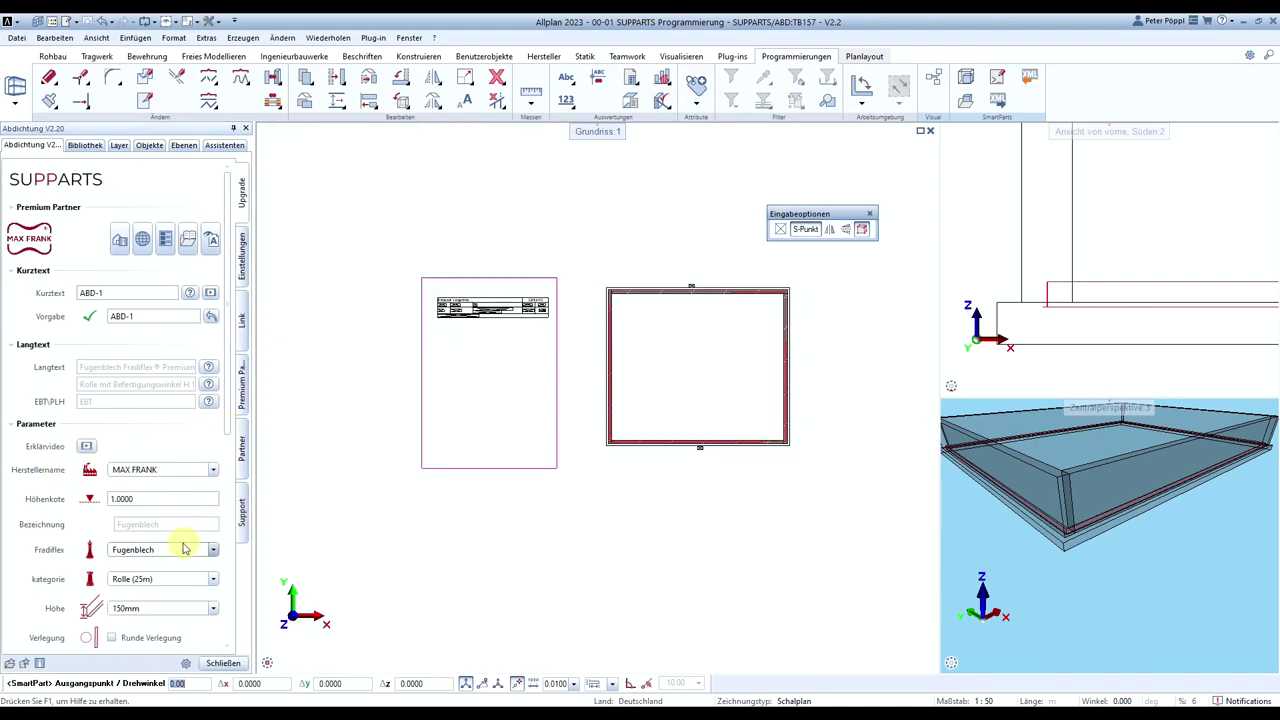
{"action": "scroll", "coordinate": [128, 512], "scroll_direction": "down", "scroll_amount": 4}
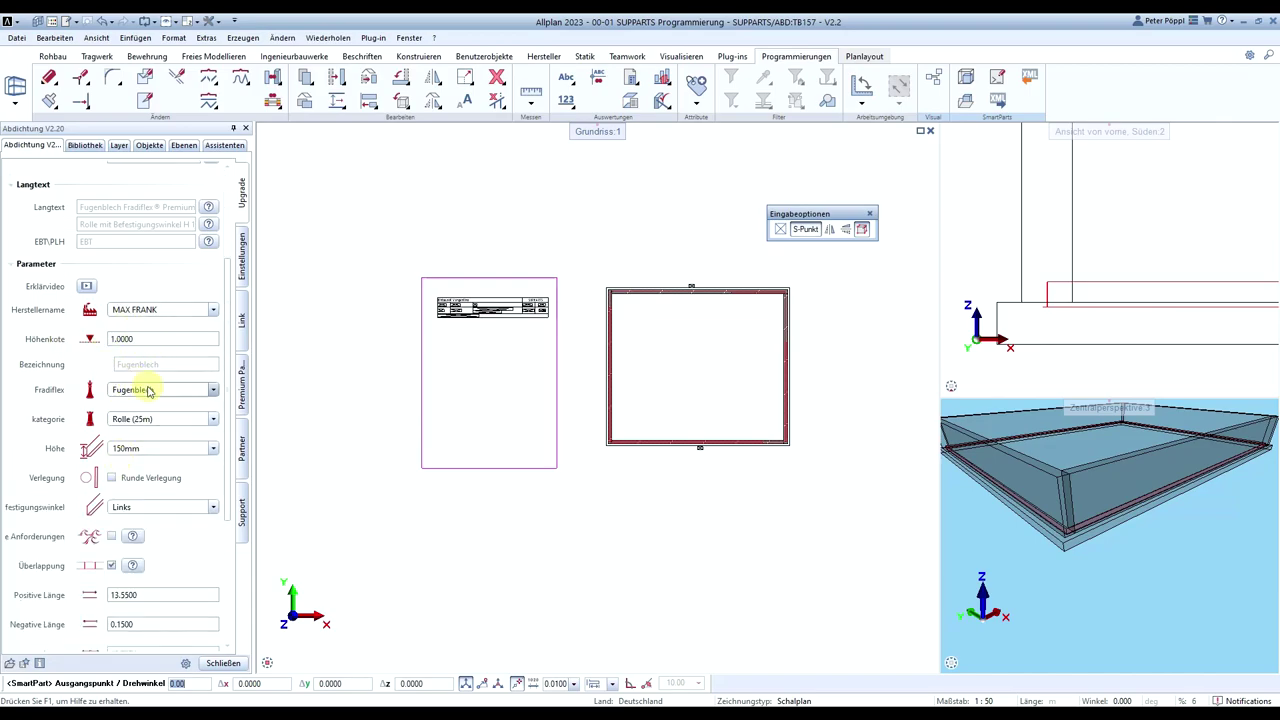
Set the SmartPart's Fradiflex type to Sollrisselement and its Kategorie to Ortbeton
{"action": "left_click", "coordinate": [146, 390]}
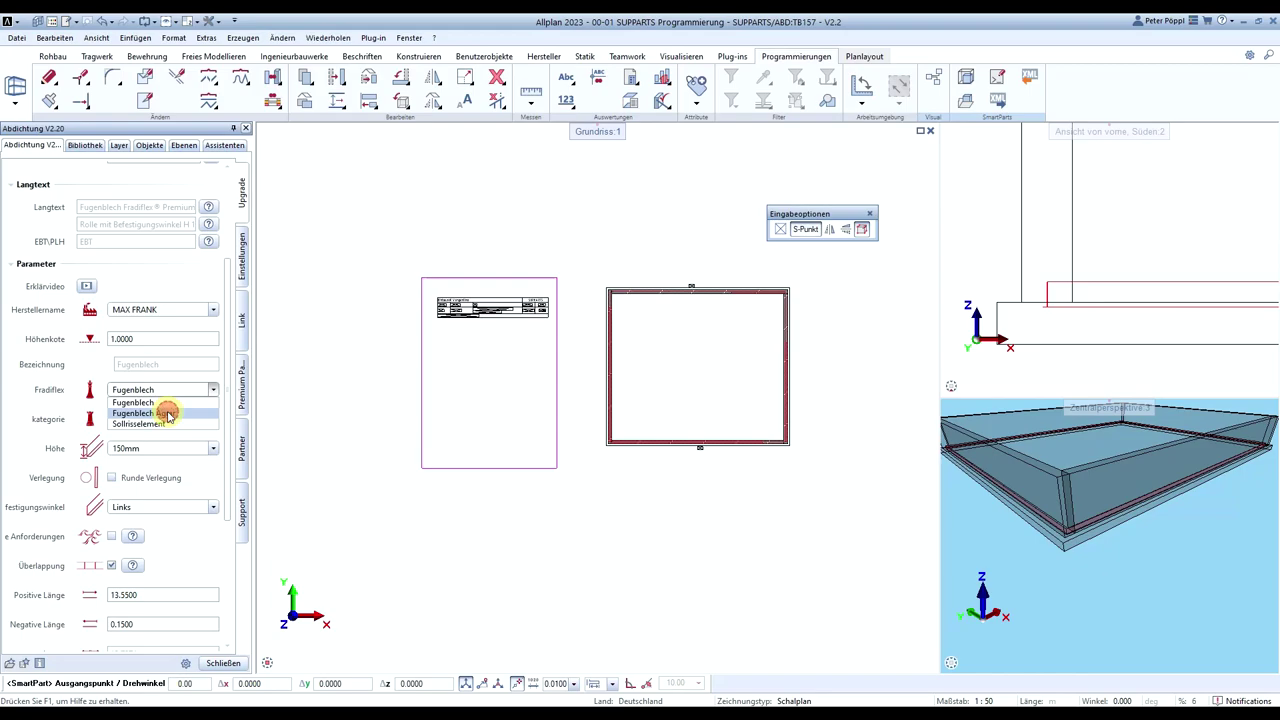
{"action": "left_click", "coordinate": [166, 414]}
{"action": "left_click", "coordinate": [168, 390]}
{"action": "left_click", "coordinate": [52, 461]}
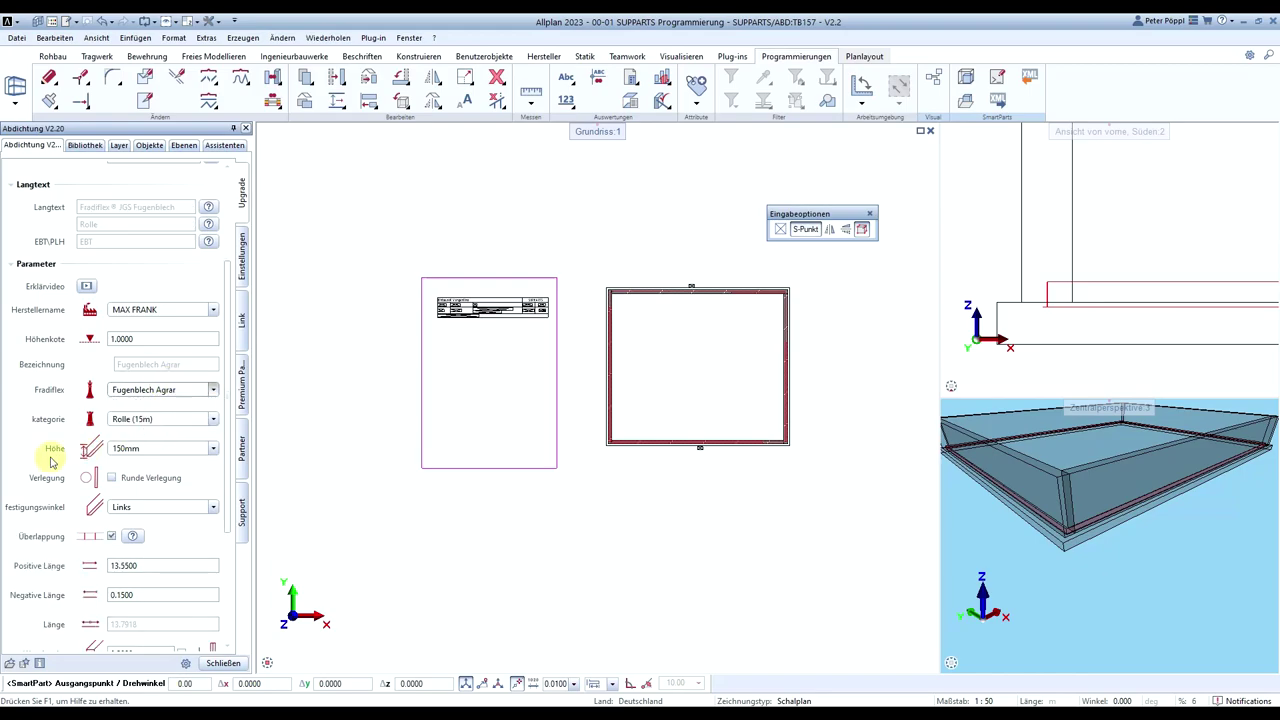
{"action": "key", "text": "Down"}
{"action": "left_click", "coordinate": [145, 422]}
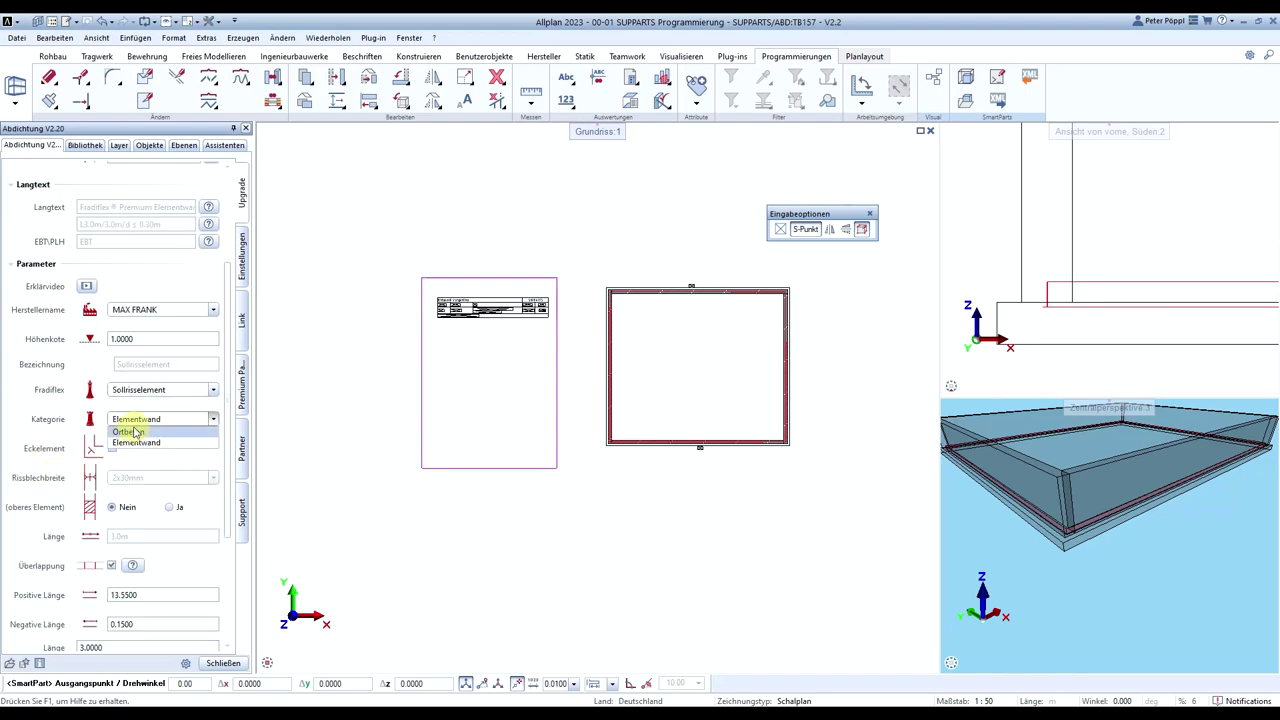
{"action": "left_click", "coordinate": [150, 431]}
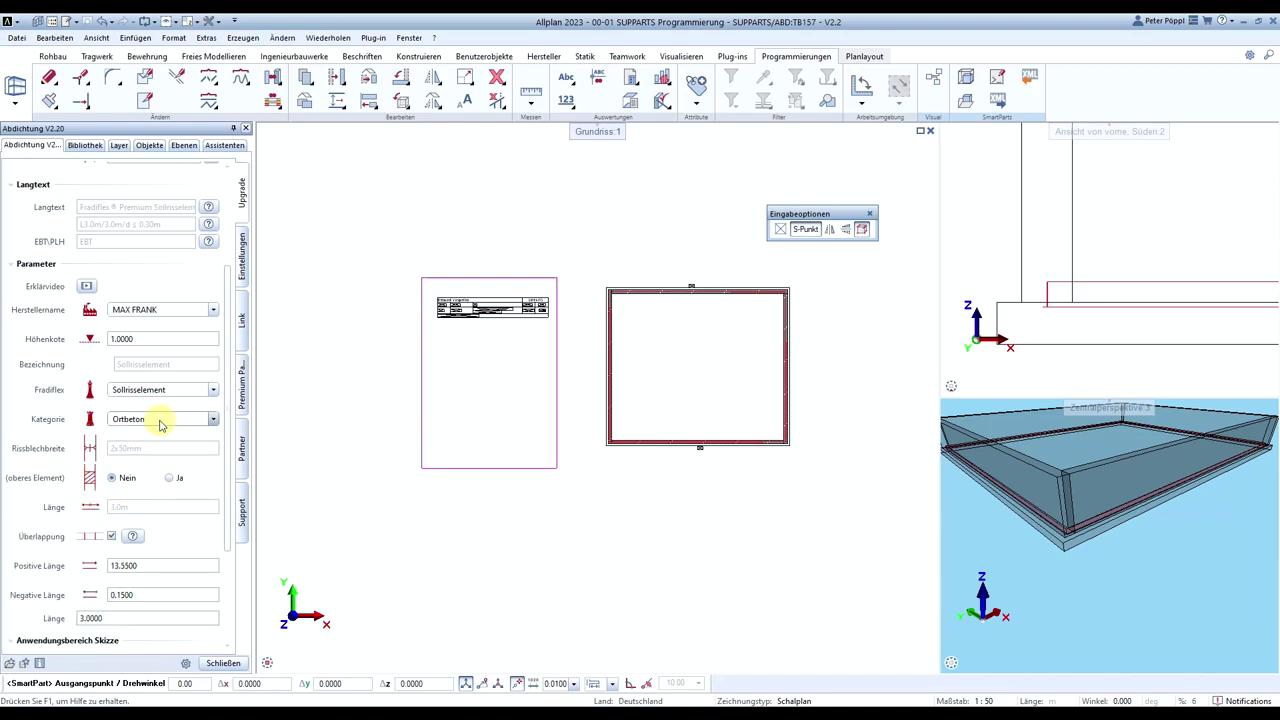
Place the Sollrisselement on the Fugenblech line inside the left wall in the floor plan
{"action": "scroll", "coordinate": [364, 405], "scroll_direction": "up", "scroll_amount": 4}
{"action": "scroll", "coordinate": [420, 357], "scroll_direction": "down", "scroll_amount": 4}
{"action": "scroll", "coordinate": [640, 360], "scroll_direction": "up", "scroll_amount": 3}
{"action": "scroll", "coordinate": [631, 344], "scroll_direction": "up", "scroll_amount": 2}
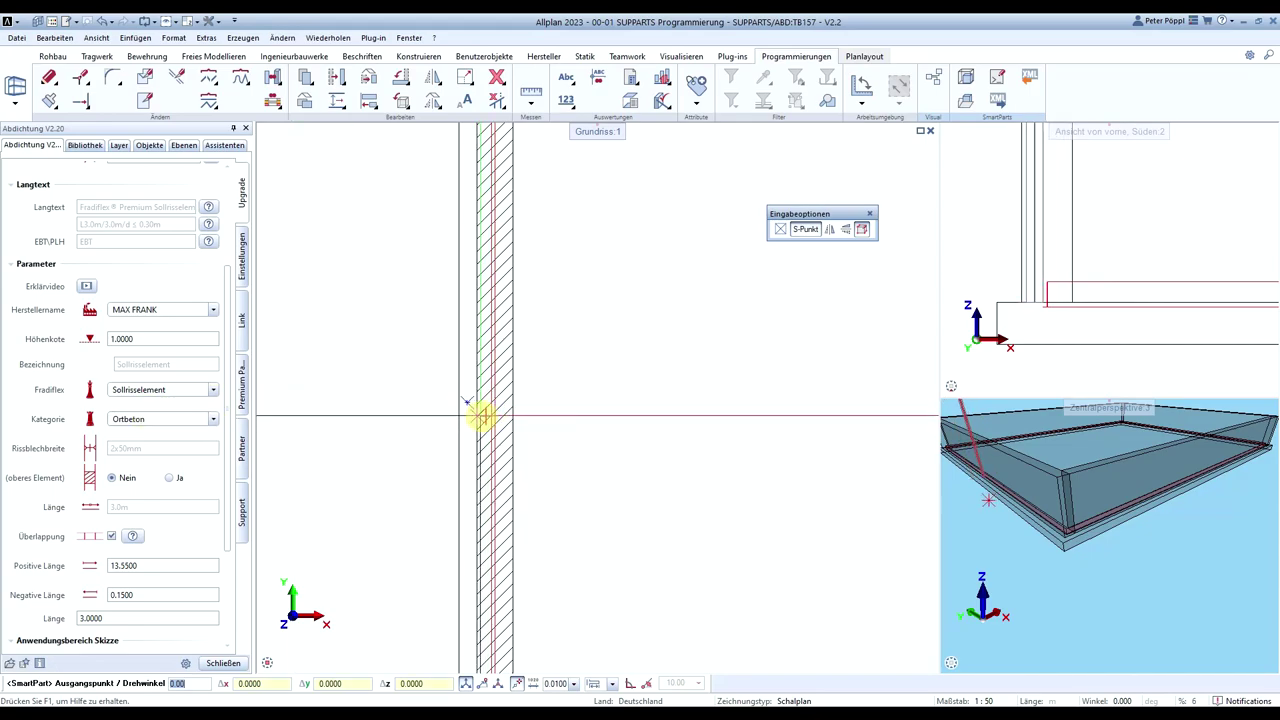
{"action": "scroll", "coordinate": [489, 418], "scroll_direction": "up", "scroll_amount": 3}
{"action": "left_click", "coordinate": [478, 421]}
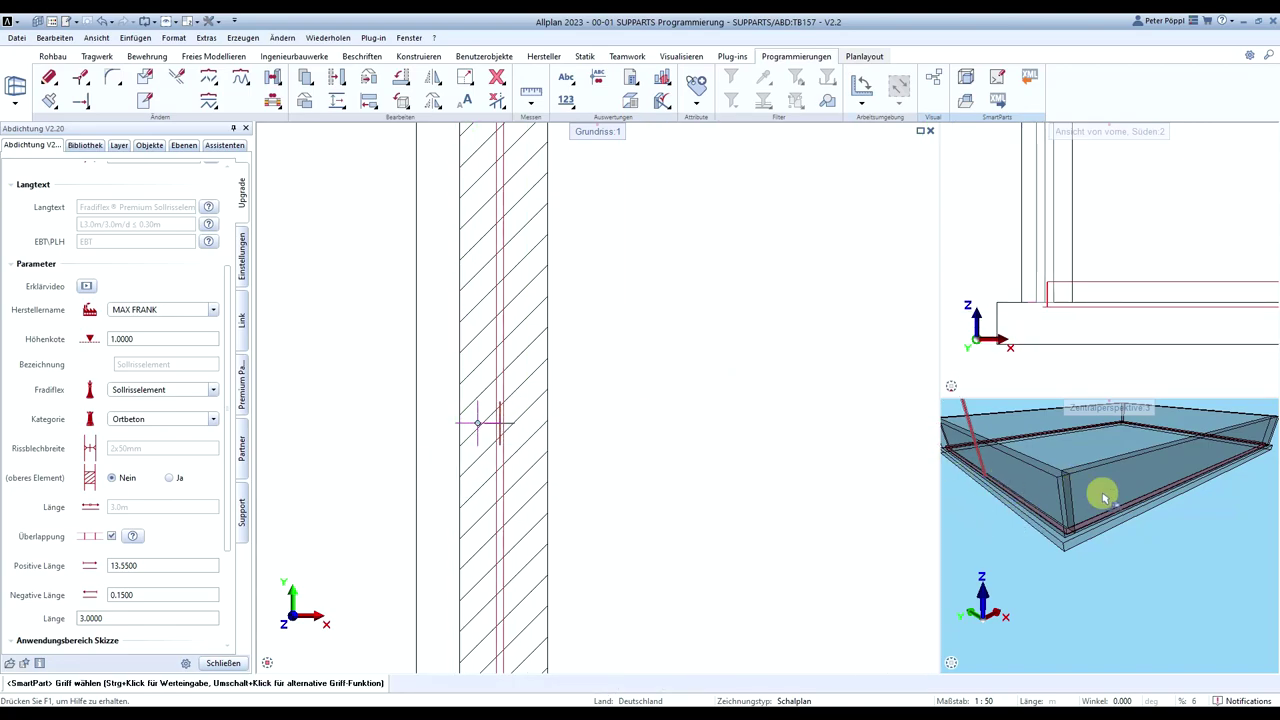
Shorten the Sollrisselement to a length of 1.5 m by matching its top grip to the wall's upper corner in the enlarged perspective view
{"action": "middle_click_drag", "start_coordinate": [1080, 480], "coordinate": [1035, 447], "text": "shift"}
{"action": "scroll", "coordinate": [1134, 500], "scroll_direction": "up", "scroll_amount": 5}
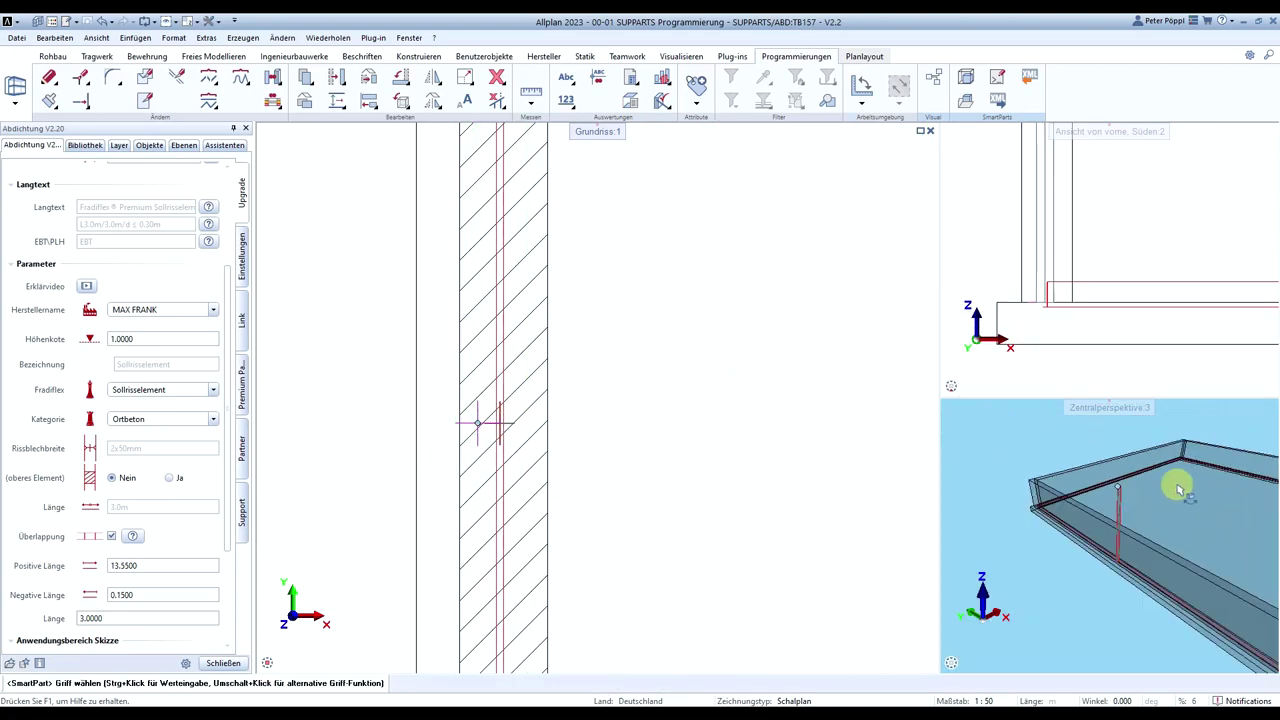
{"action": "double_click", "coordinate": [1118, 408]}
{"action": "mouse_move", "coordinate": [315, 663]}
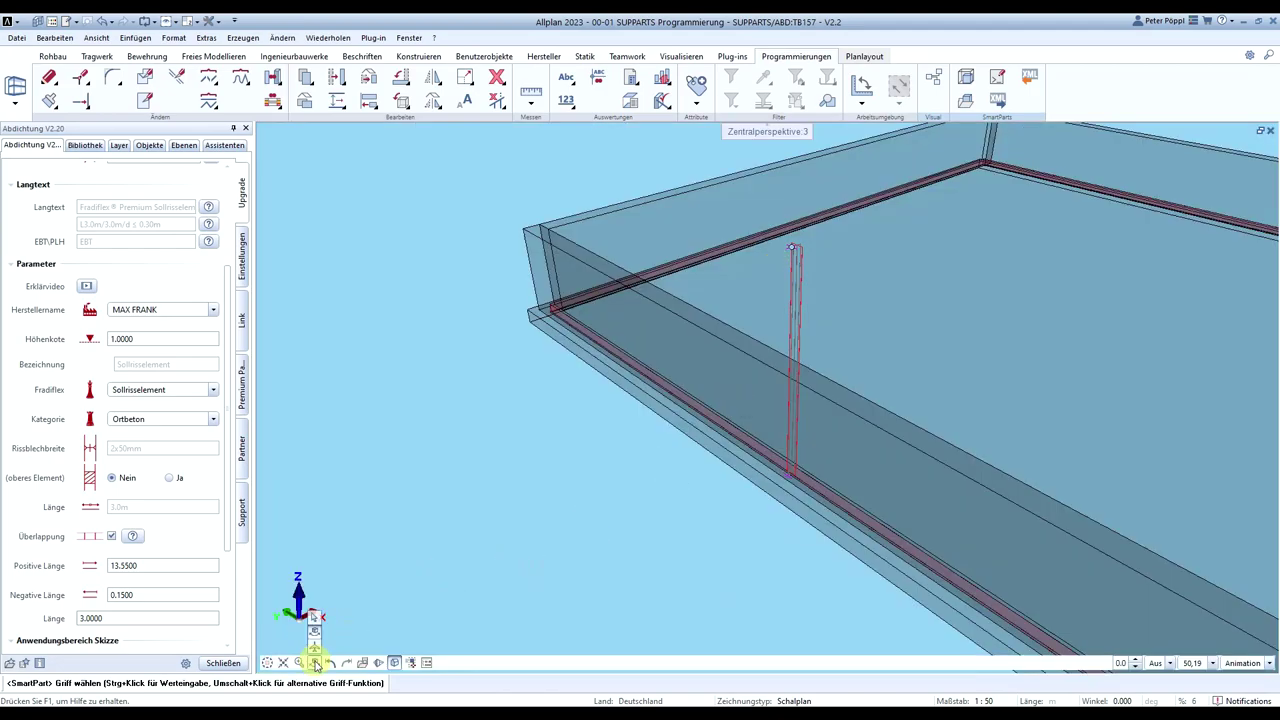
{"action": "left_click", "coordinate": [792, 250]}
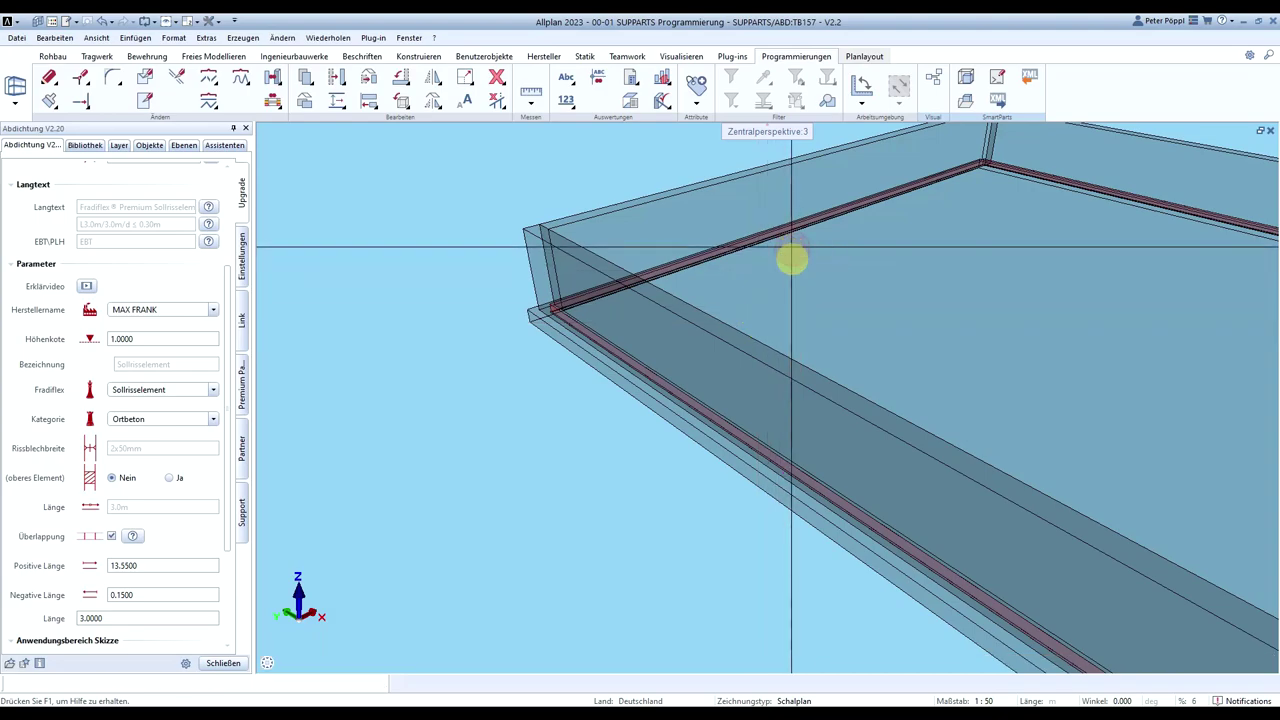
{"action": "left_click", "coordinate": [522, 232]}
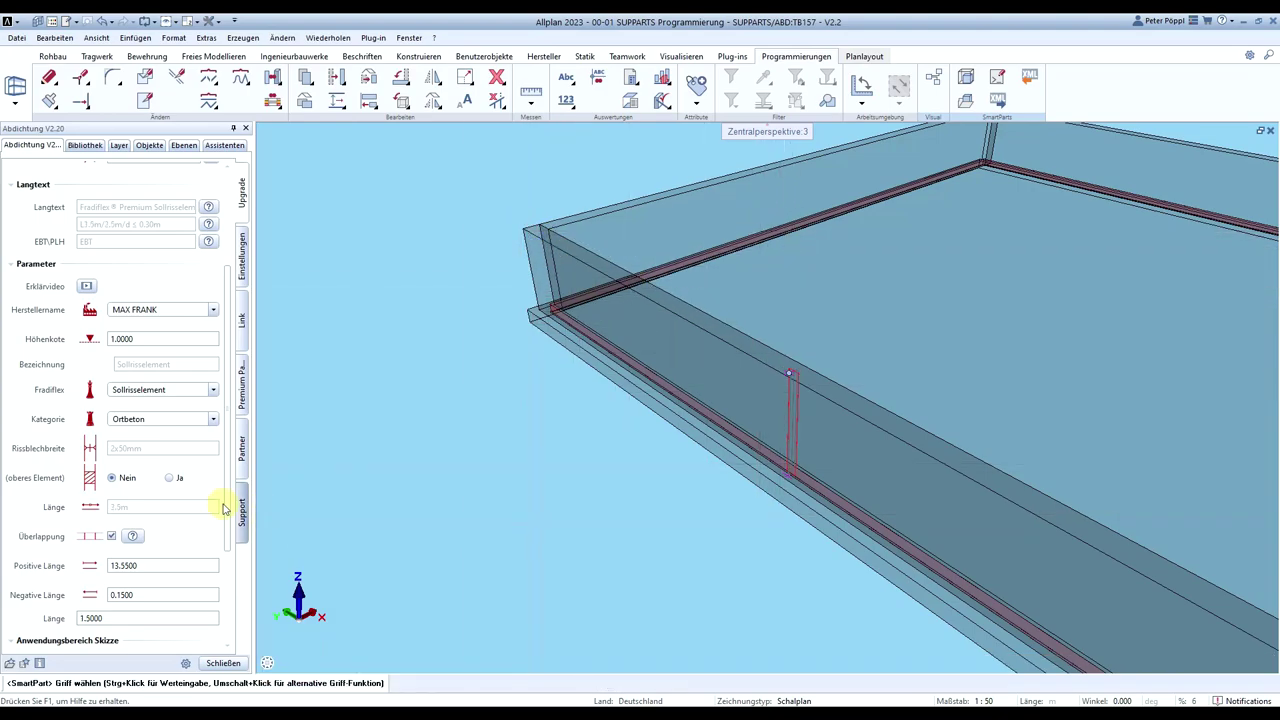
Try a Höhenkote of 0 for the Sollrisselement and set it back to 1
{"action": "scroll", "coordinate": [137, 460], "scroll_direction": "down", "scroll_amount": 3}
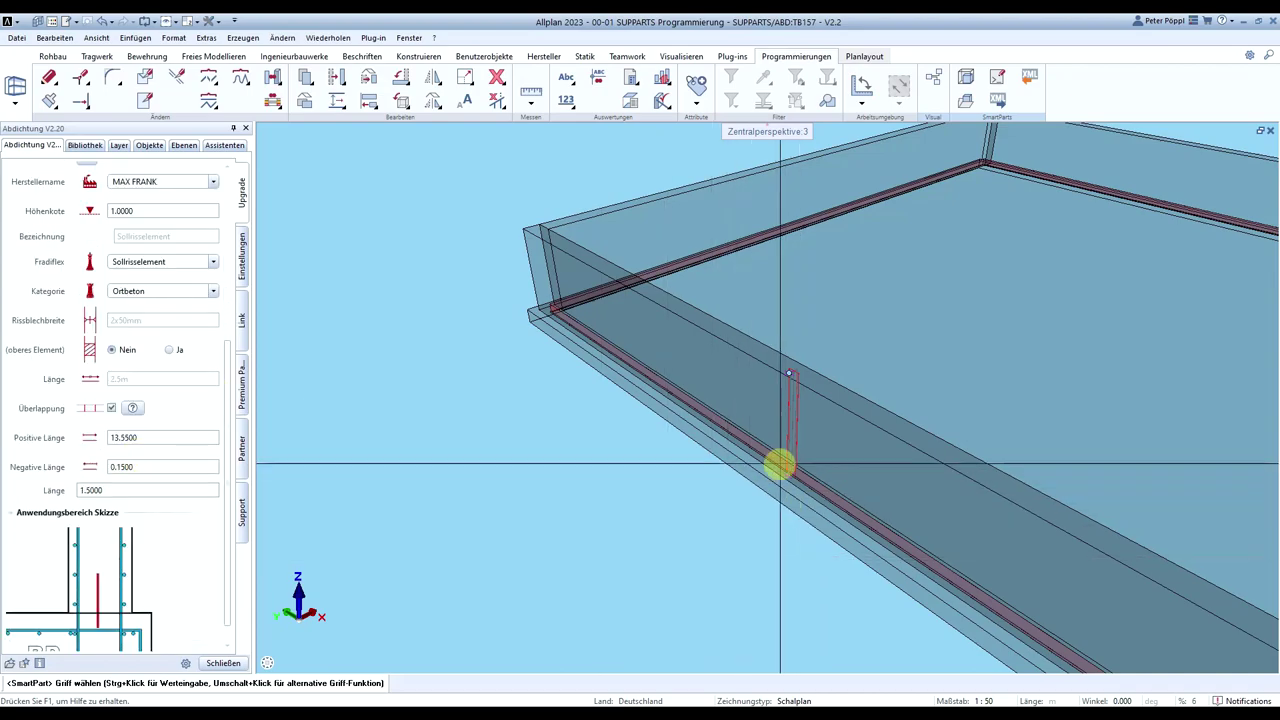
{"action": "scroll", "coordinate": [82, 274], "scroll_direction": "up", "scroll_amount": 4}
{"action": "left_click", "coordinate": [157, 341]}
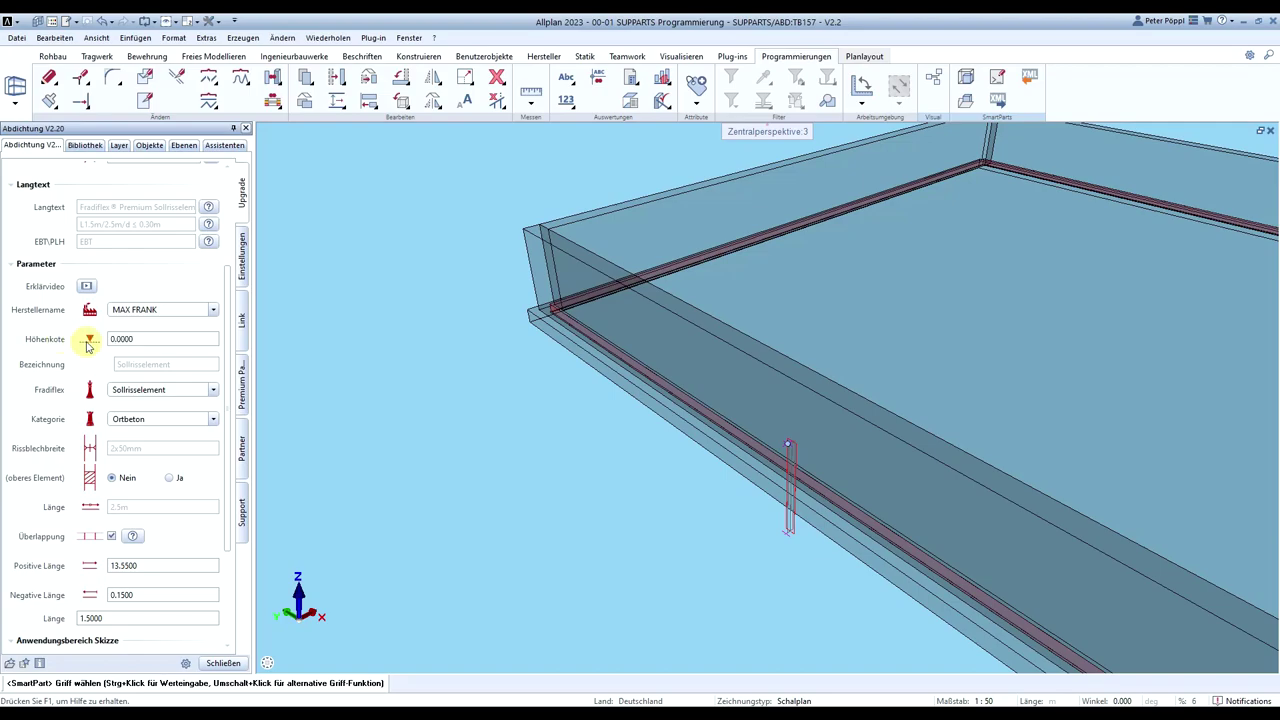
{"action": "type", "text": "1"}
{"action": "key", "text": "Return"}
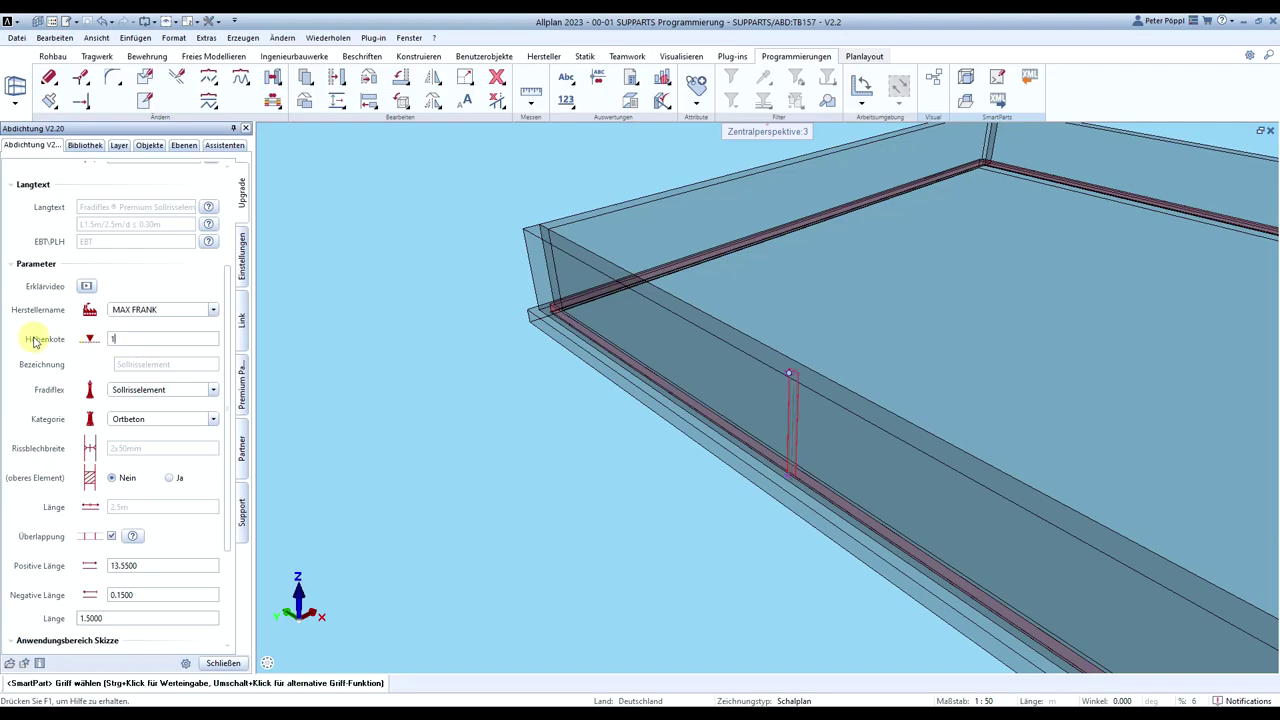
Set the Sollrisselement's Länge to 3 m and check the length in its Langtext
{"action": "scroll", "coordinate": [130, 497], "scroll_direction": "down", "scroll_amount": 2}
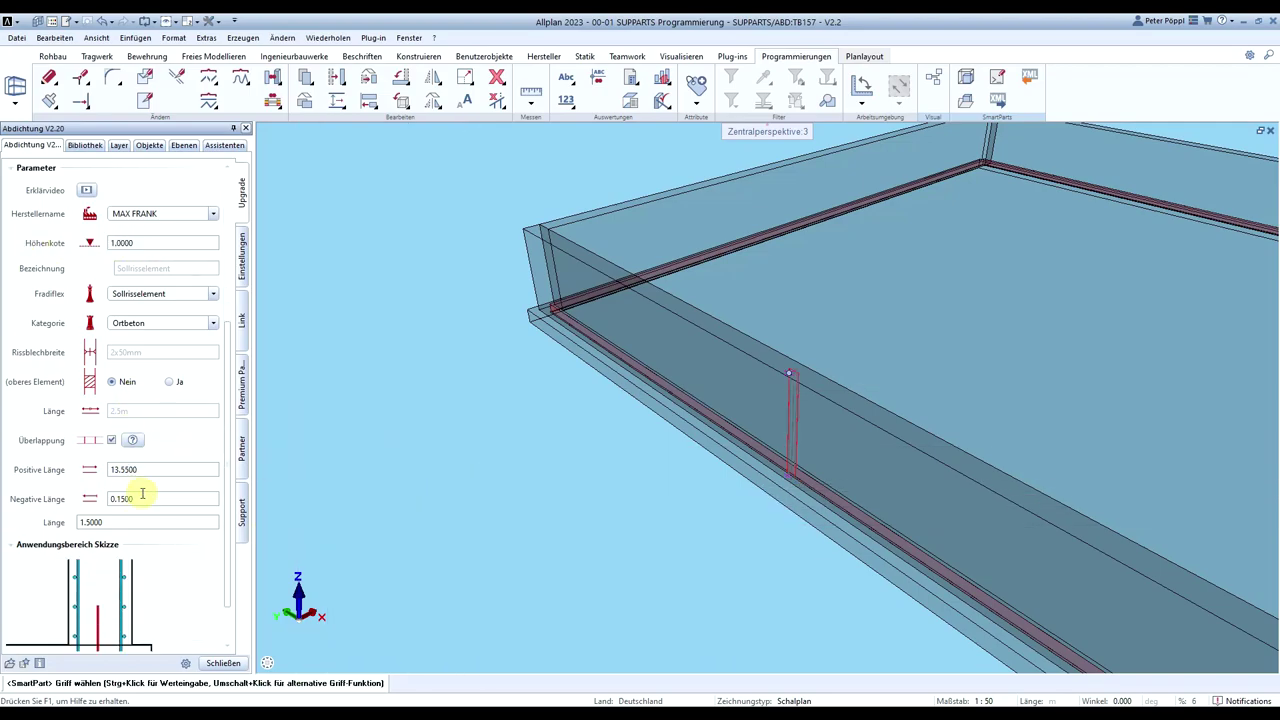
{"action": "scroll", "coordinate": [169, 464], "scroll_direction": "down", "scroll_amount": 1}
{"action": "scroll", "coordinate": [130, 310], "scroll_direction": "up", "scroll_amount": 4}
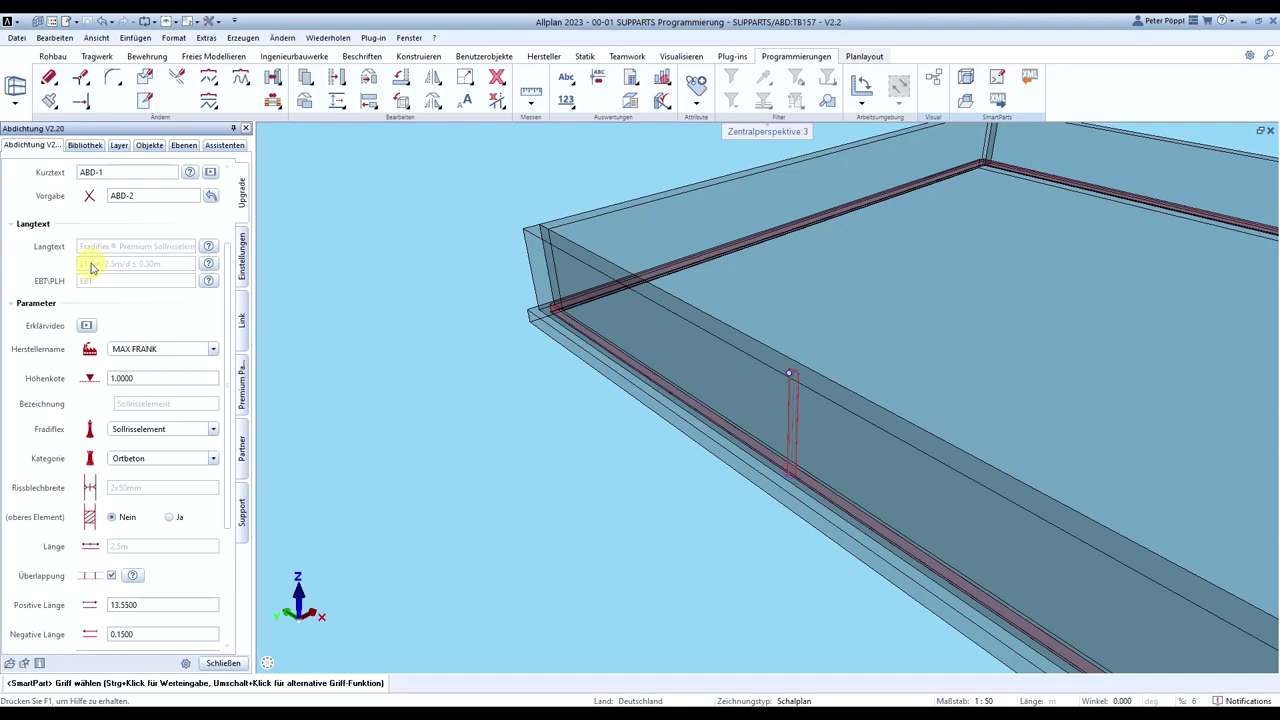
{"action": "scroll", "coordinate": [57, 428], "scroll_direction": "down", "scroll_amount": 2}
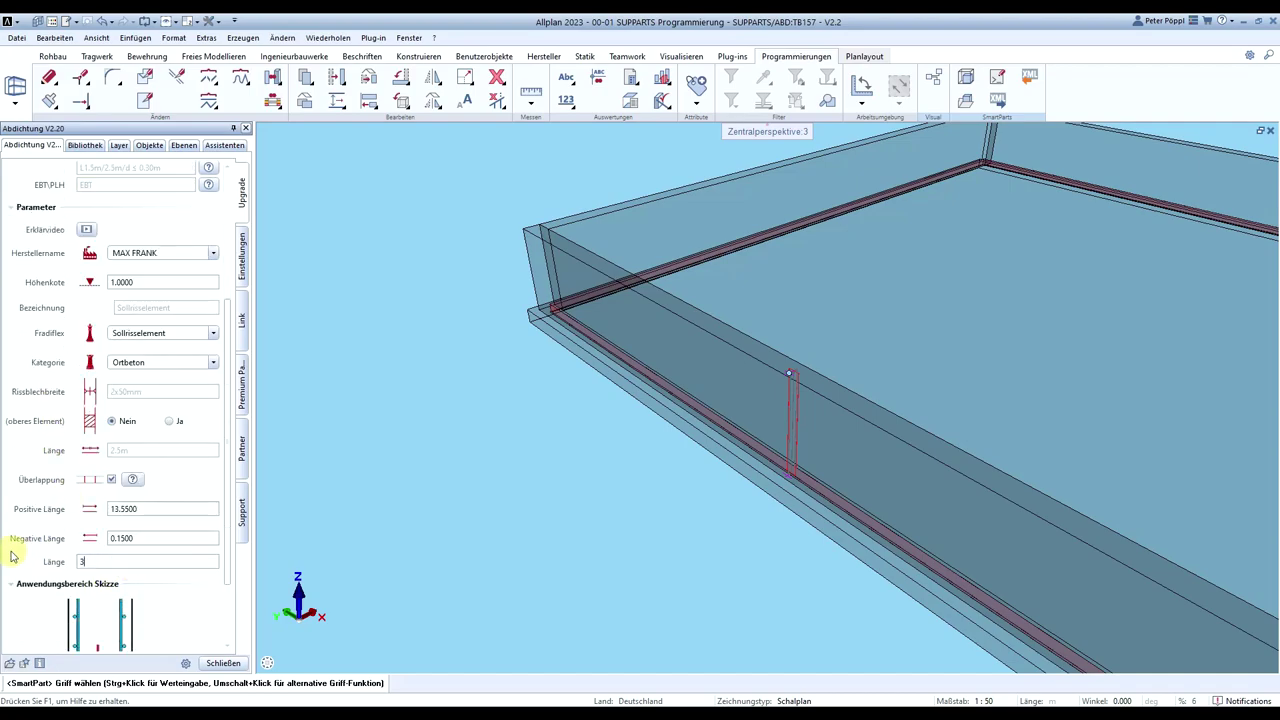
{"action": "scroll", "coordinate": [60, 470], "scroll_direction": "up", "scroll_amount": 2}
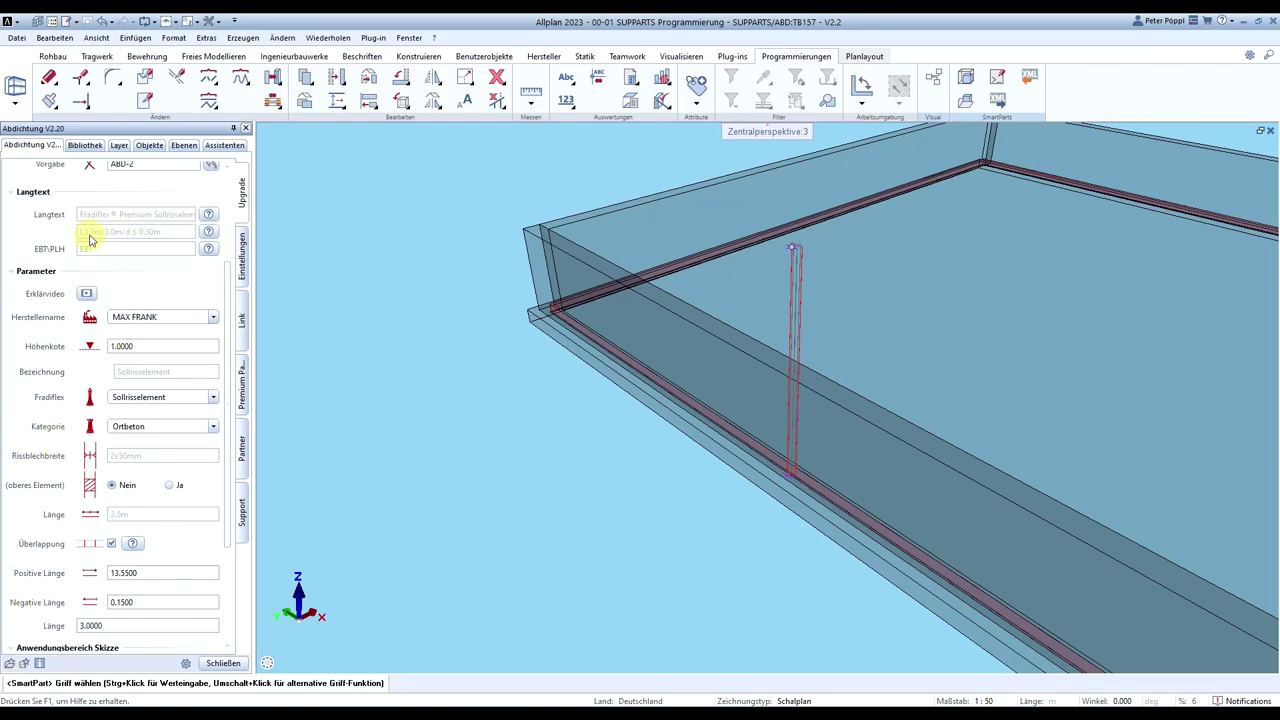
Switch the Sollrisselement's Herstellername to KRASO and its Typ to KRASO Sternrohr System OBW 88
{"action": "left_click", "coordinate": [157, 323]}
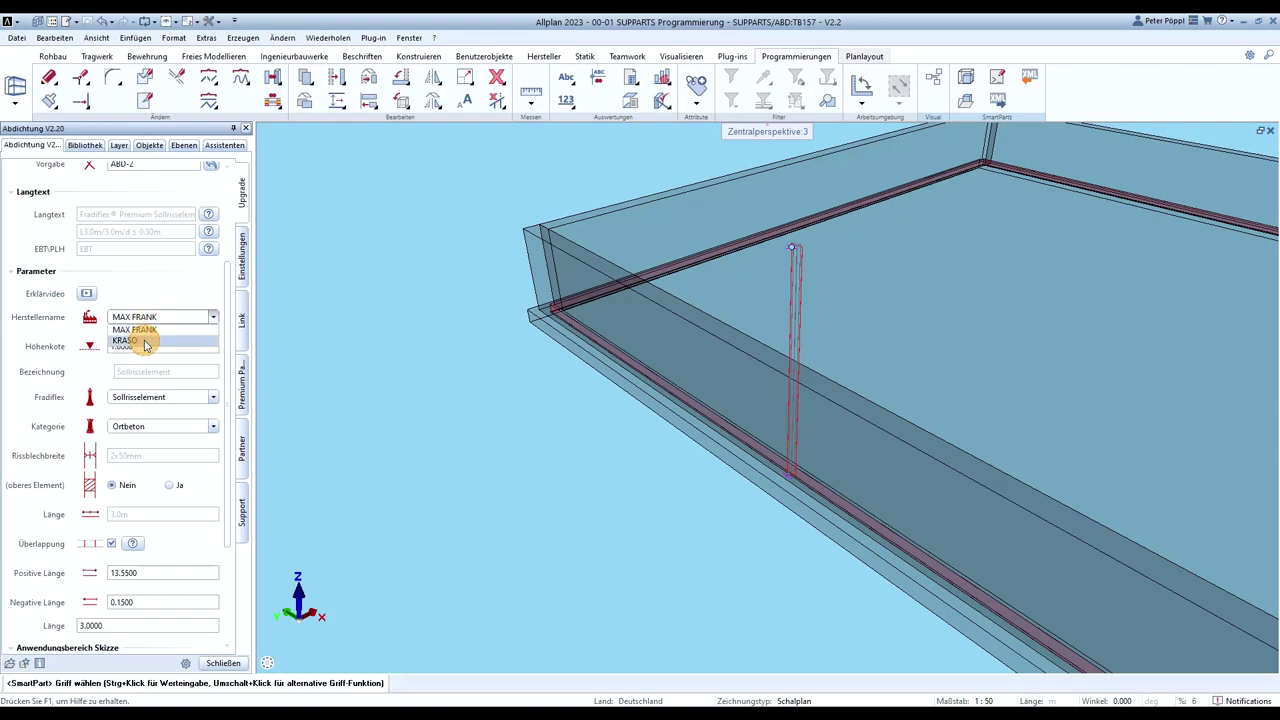
{"action": "left_click", "coordinate": [145, 341]}
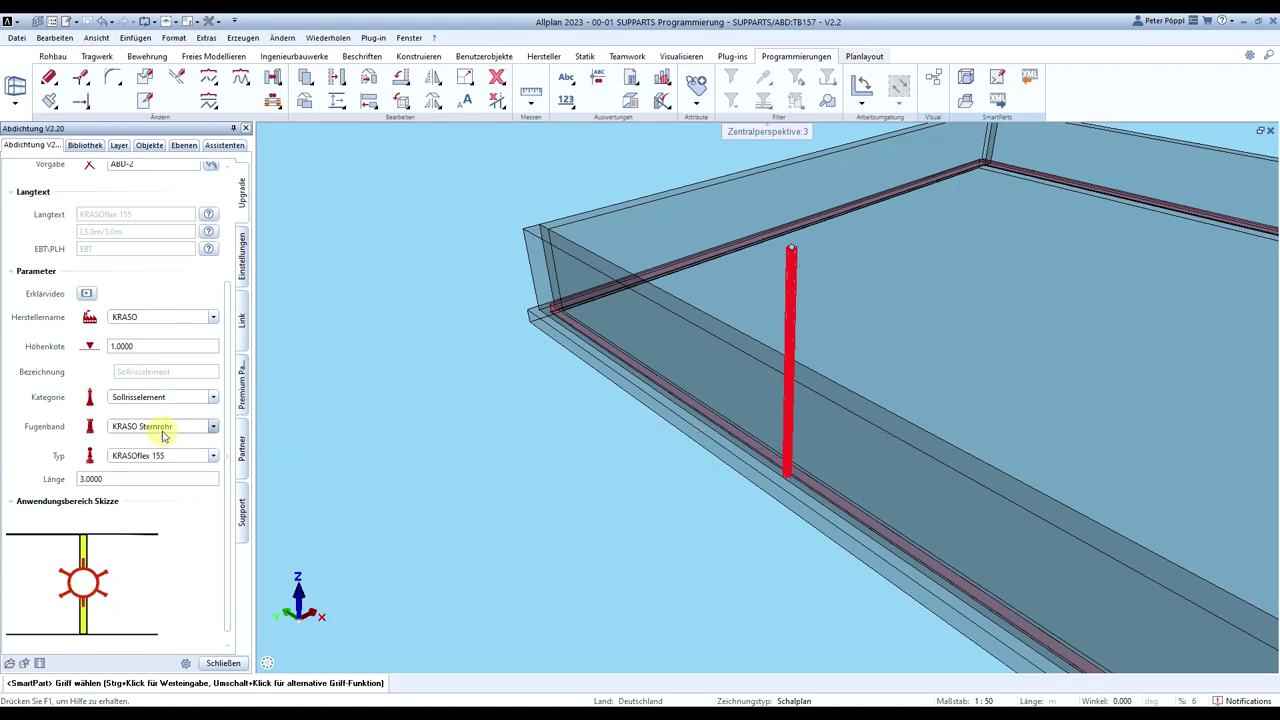
{"action": "left_click", "coordinate": [194, 437]}
{"action": "left_click", "coordinate": [184, 456]}
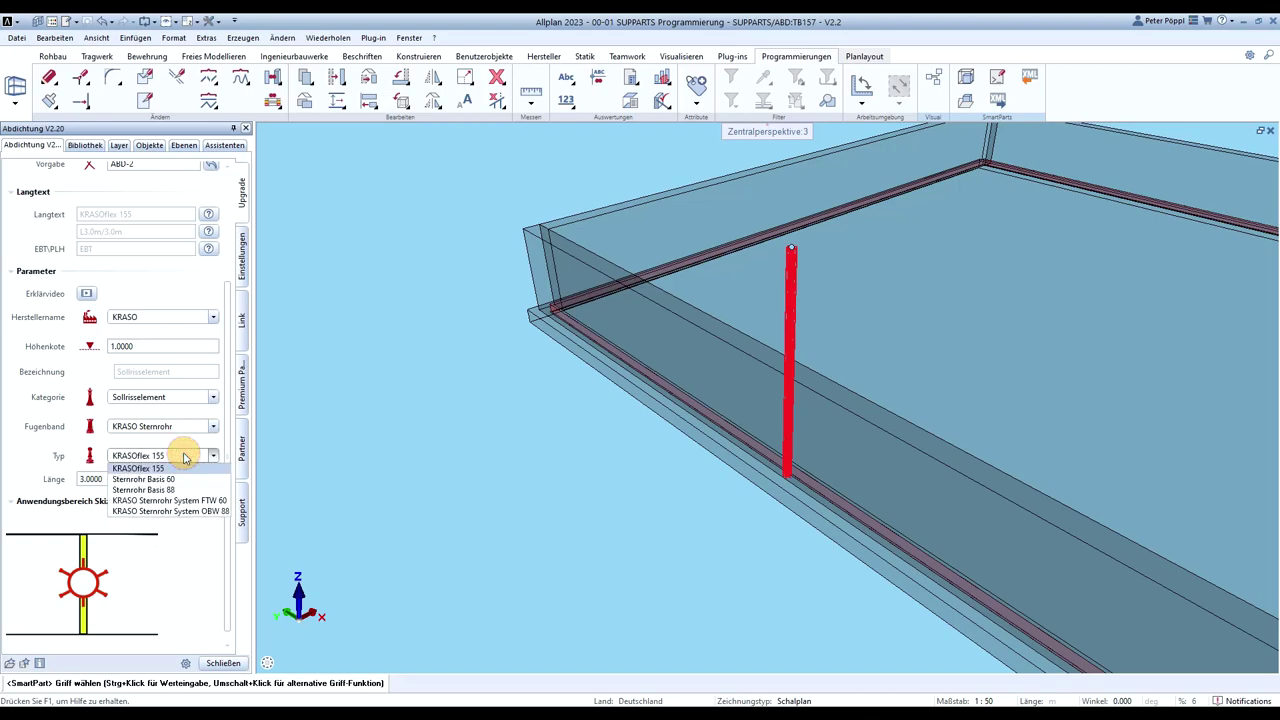
{"action": "left_click", "coordinate": [172, 479]}
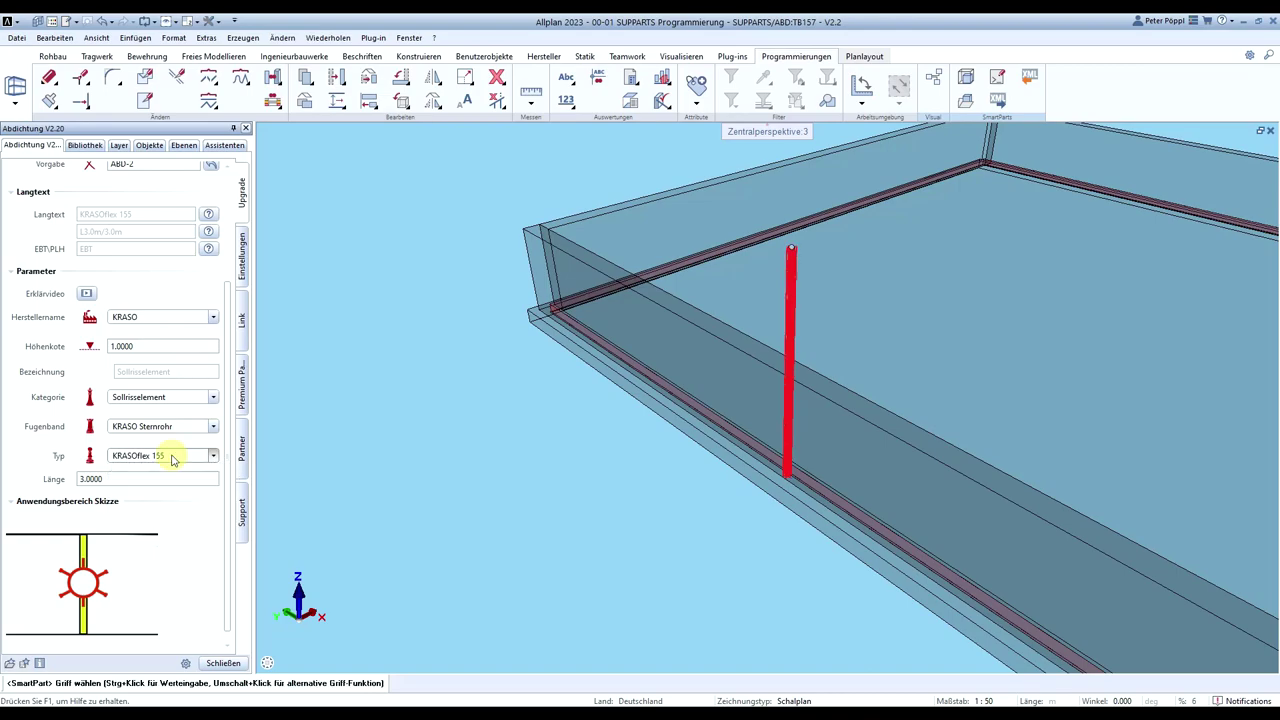
{"action": "left_click", "coordinate": [175, 455]}
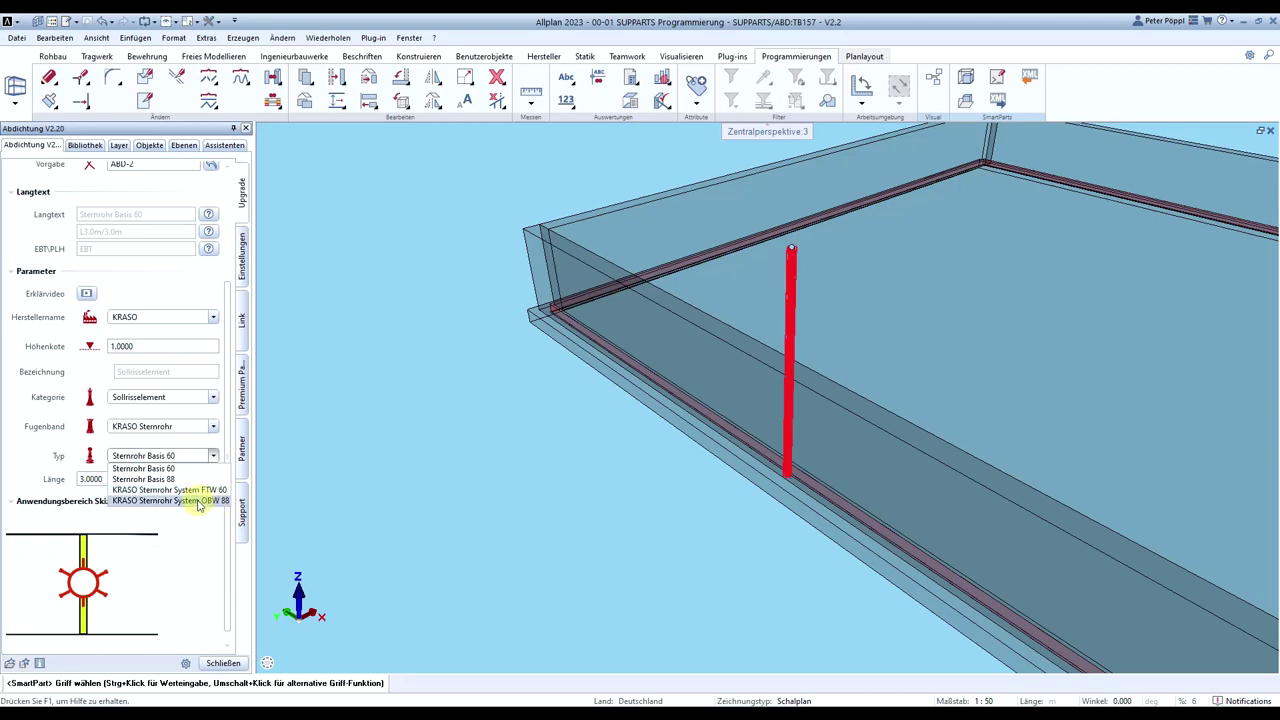
{"action": "left_click", "coordinate": [198, 501]}
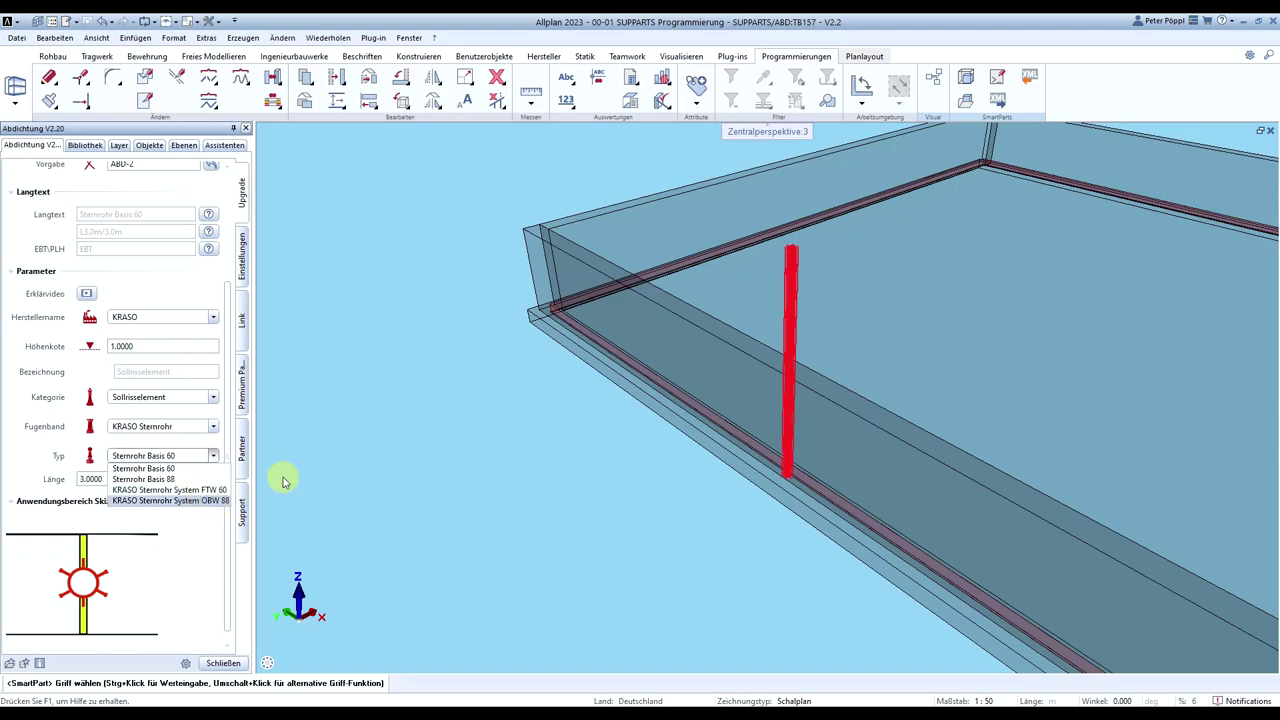
Shorten the Sternrohr to 1.5 m by matching its top grip to the wall's upper corner
{"action": "left_click", "coordinate": [791, 249]}
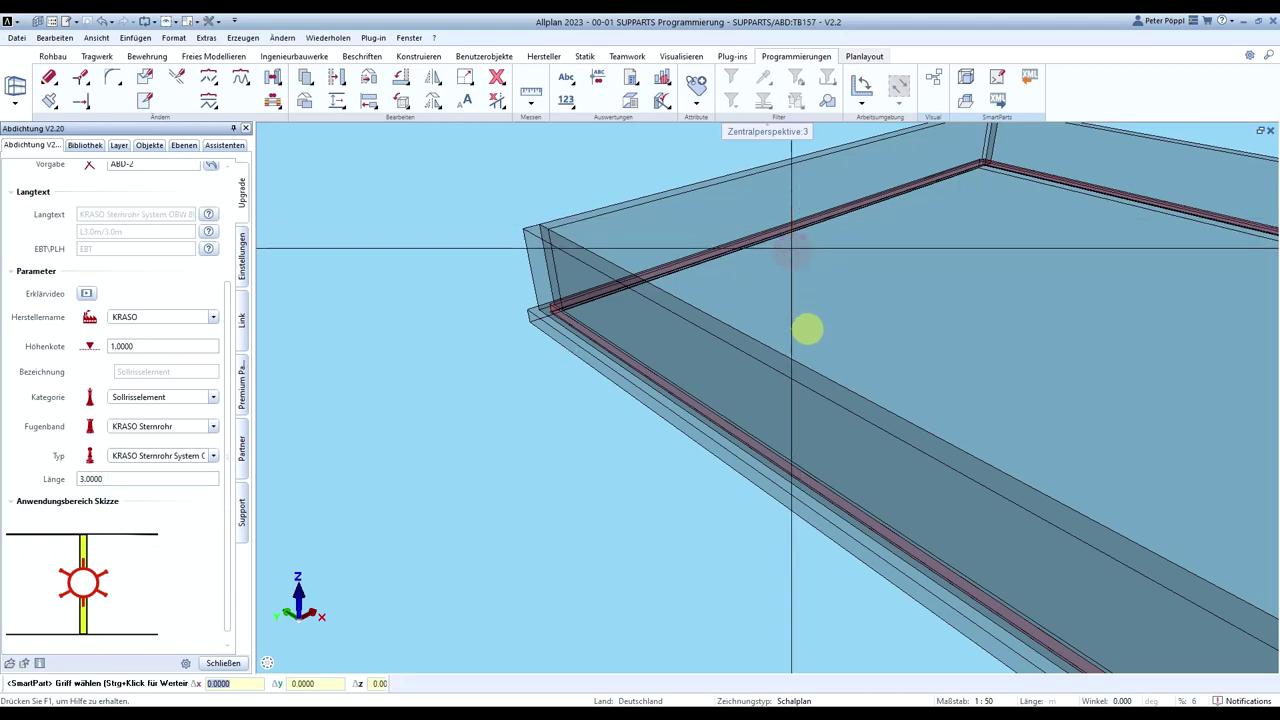
{"action": "left_click", "coordinate": [522, 230]}
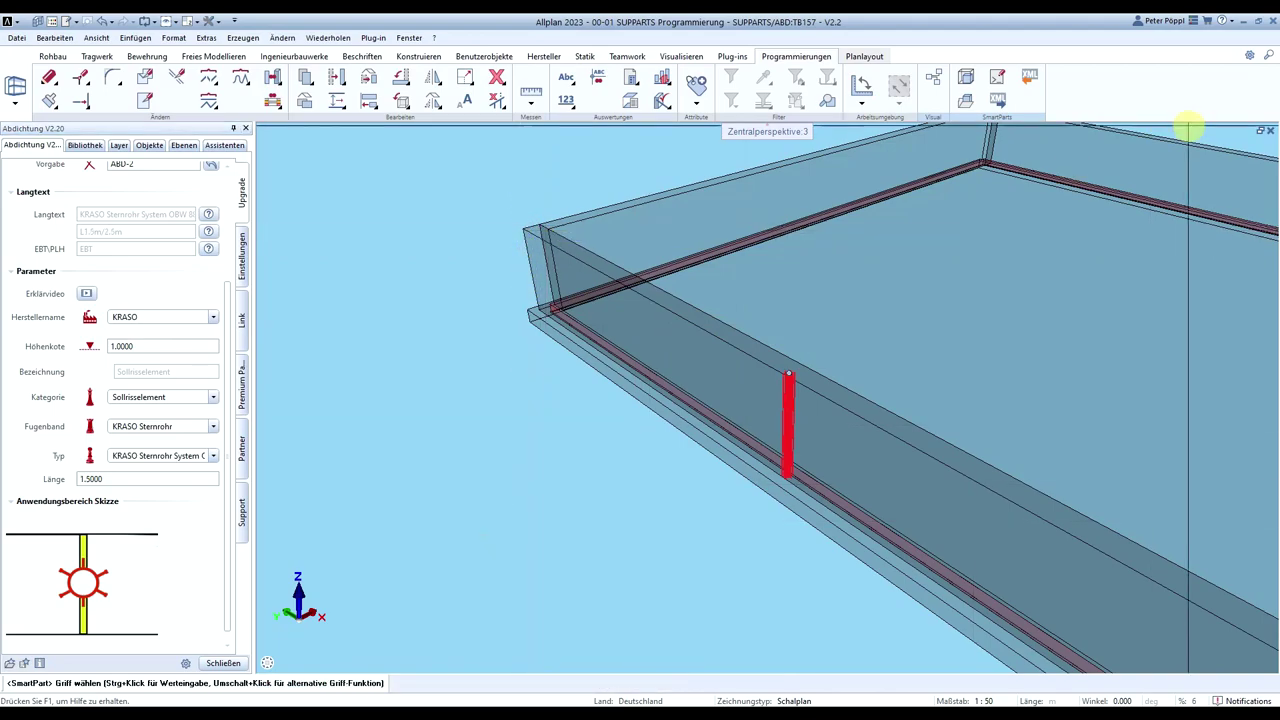
Copy the Sternrohr in the floor plan to the midpoint between the two faces of the left wall
{"action": "key", "text": "KP_2"}
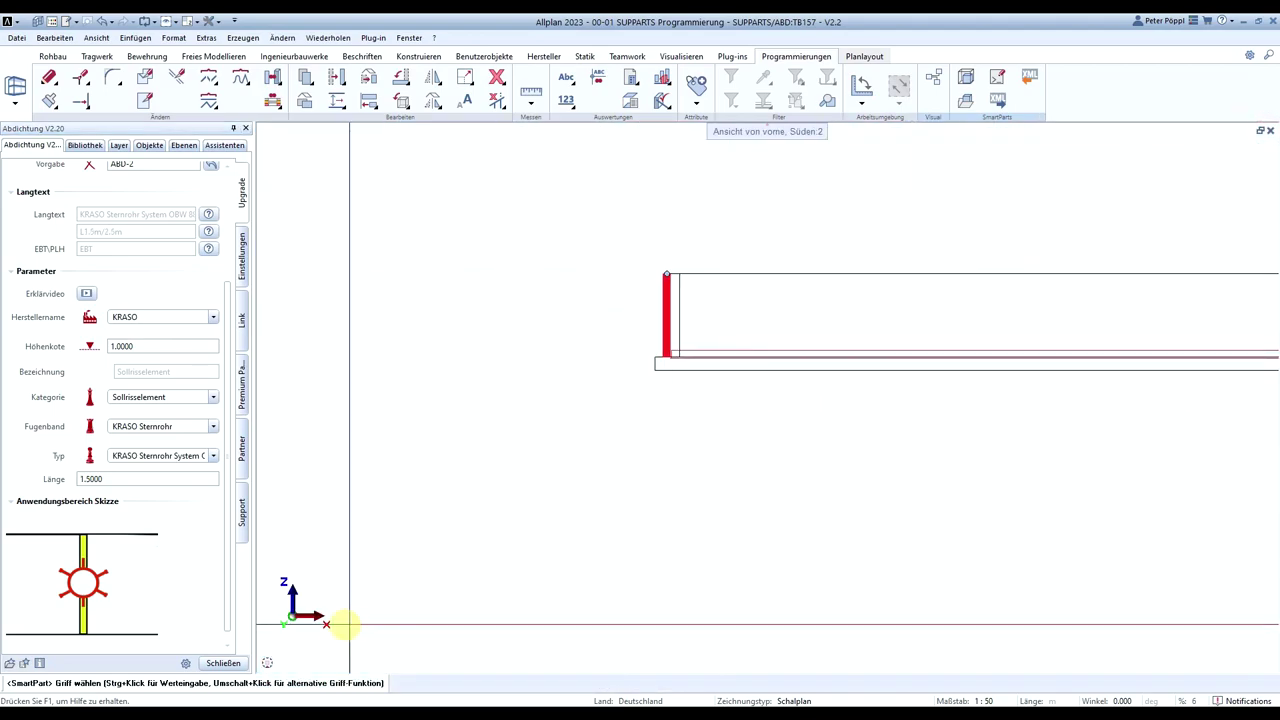
{"action": "left_click", "coordinate": [285, 632]}
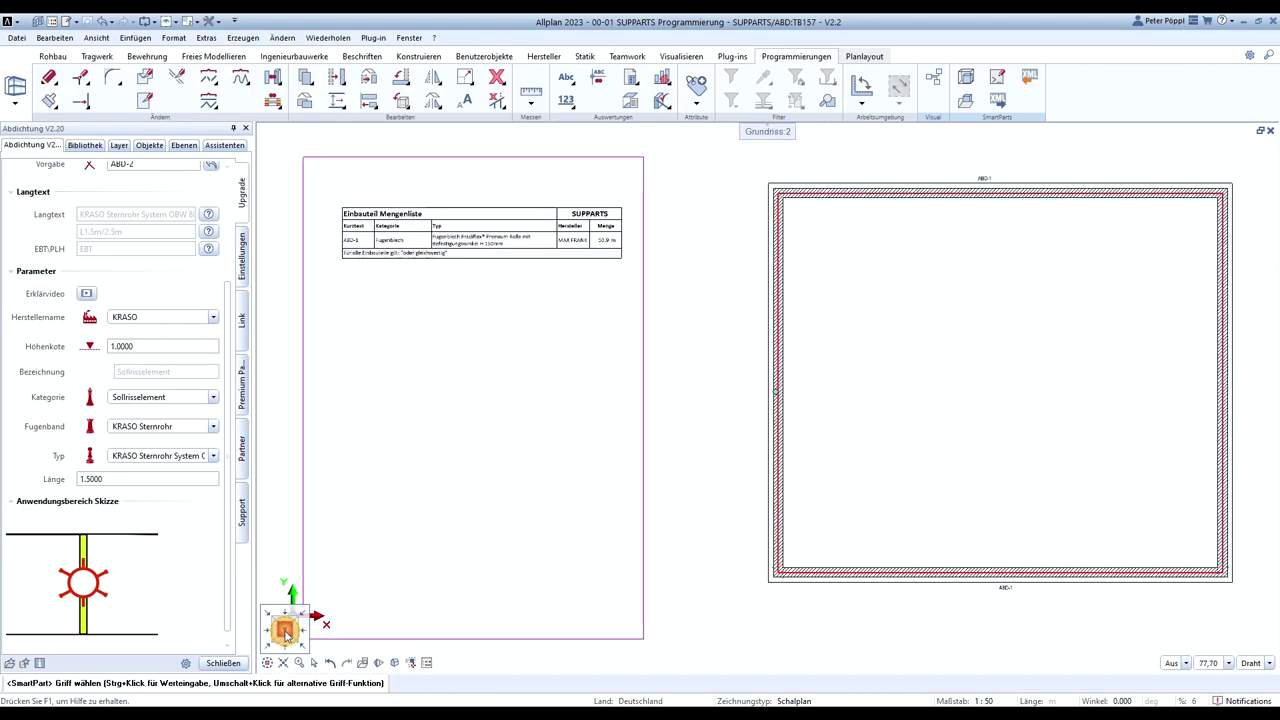
{"action": "scroll", "coordinate": [775, 392], "scroll_direction": "up", "scroll_amount": 8}
{"action": "scroll", "coordinate": [763, 396], "scroll_direction": "up", "scroll_amount": 2}
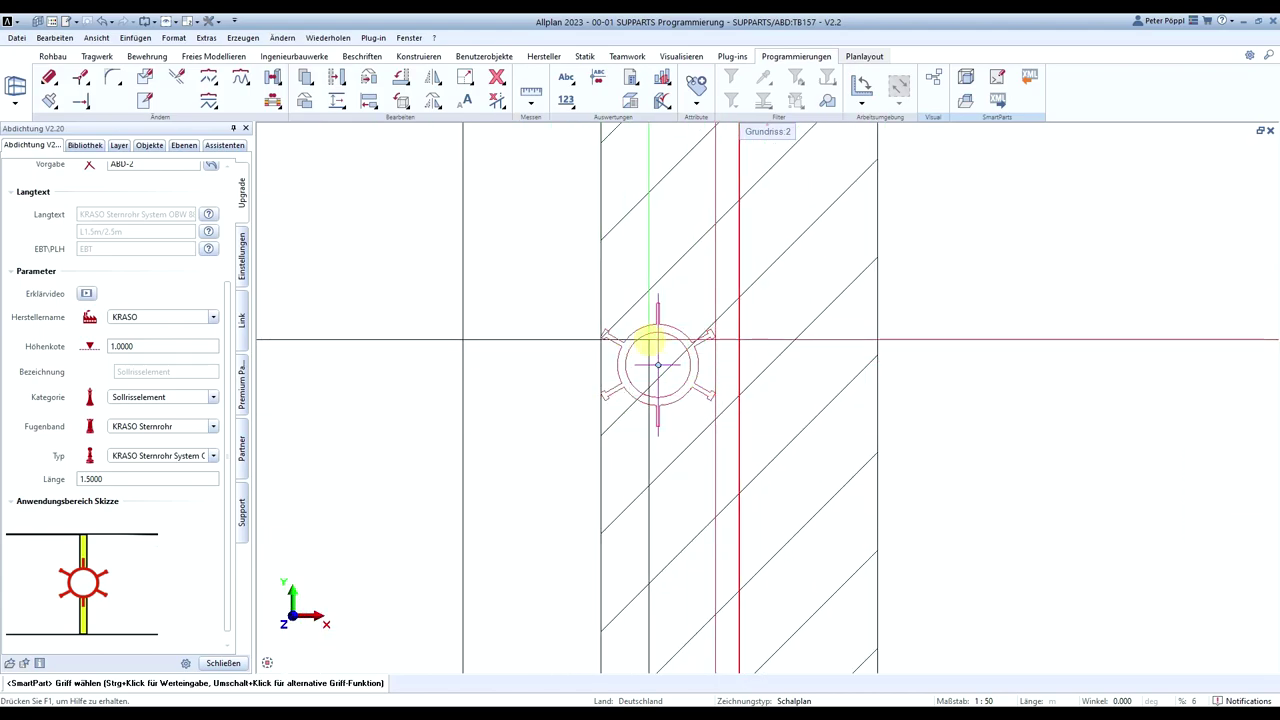
{"action": "left_click", "coordinate": [660, 360]}
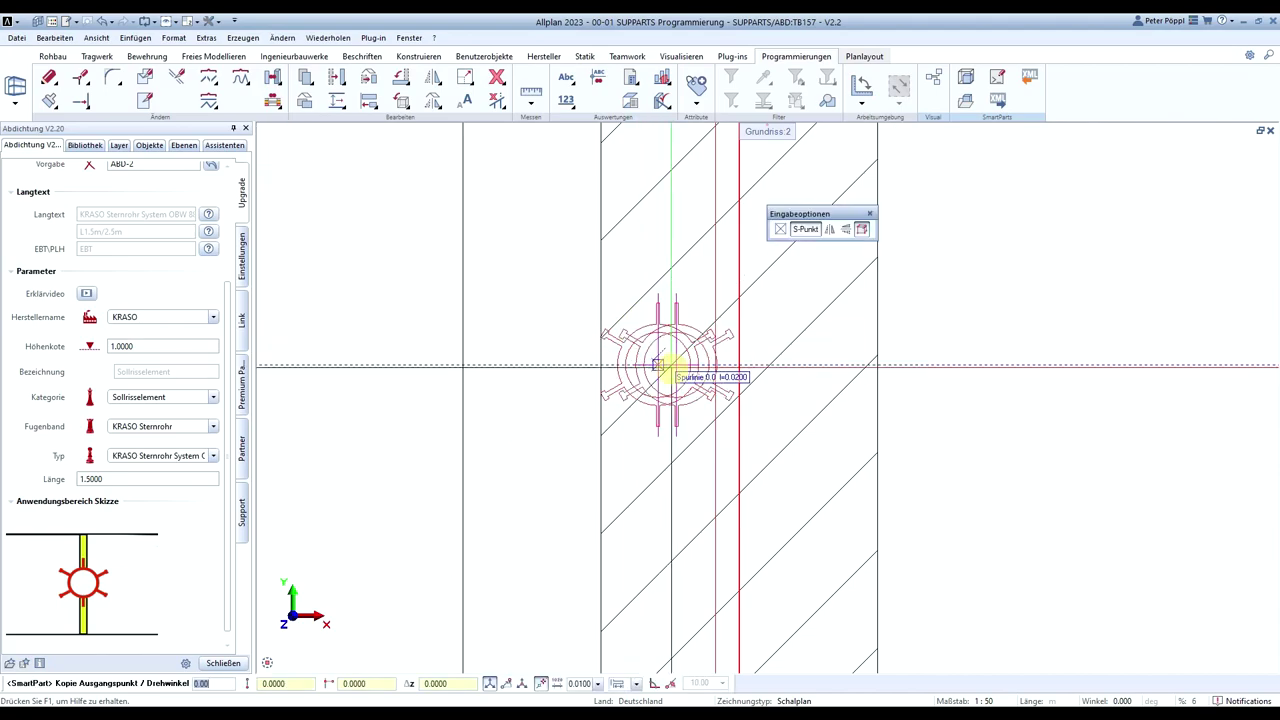
{"action": "right_click", "coordinate": [600, 364]}
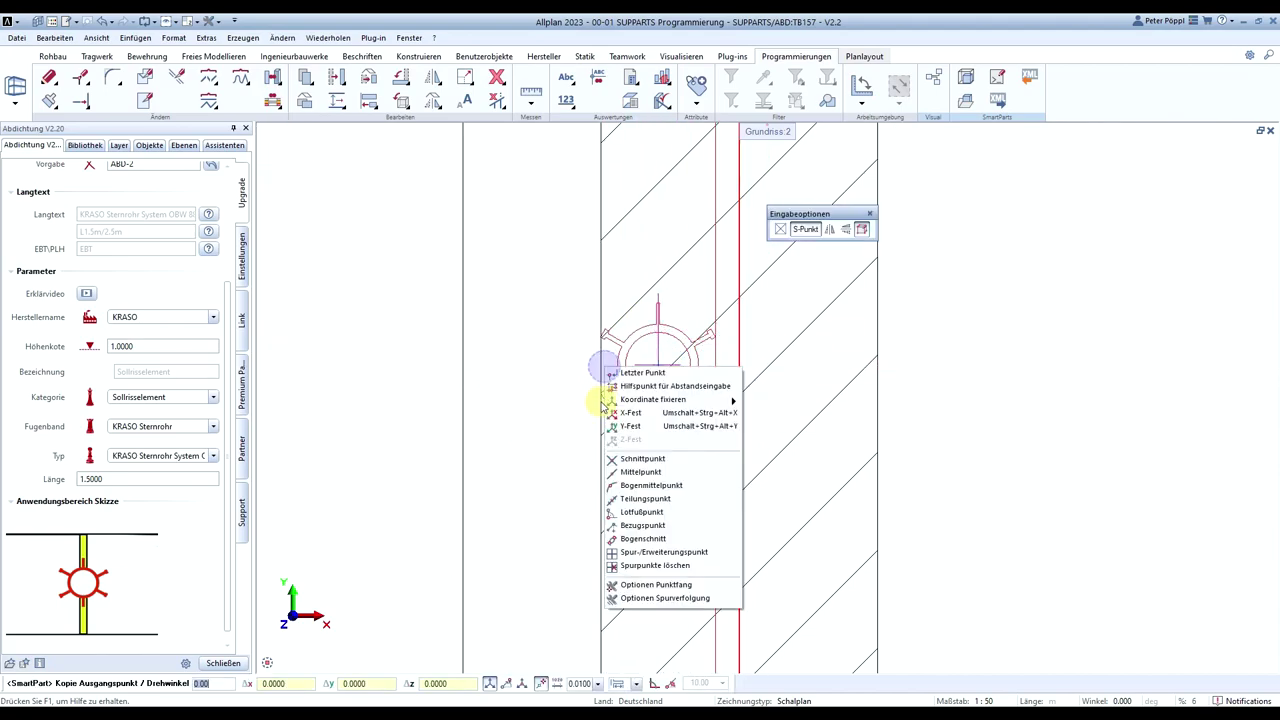
{"action": "left_click", "coordinate": [643, 476]}
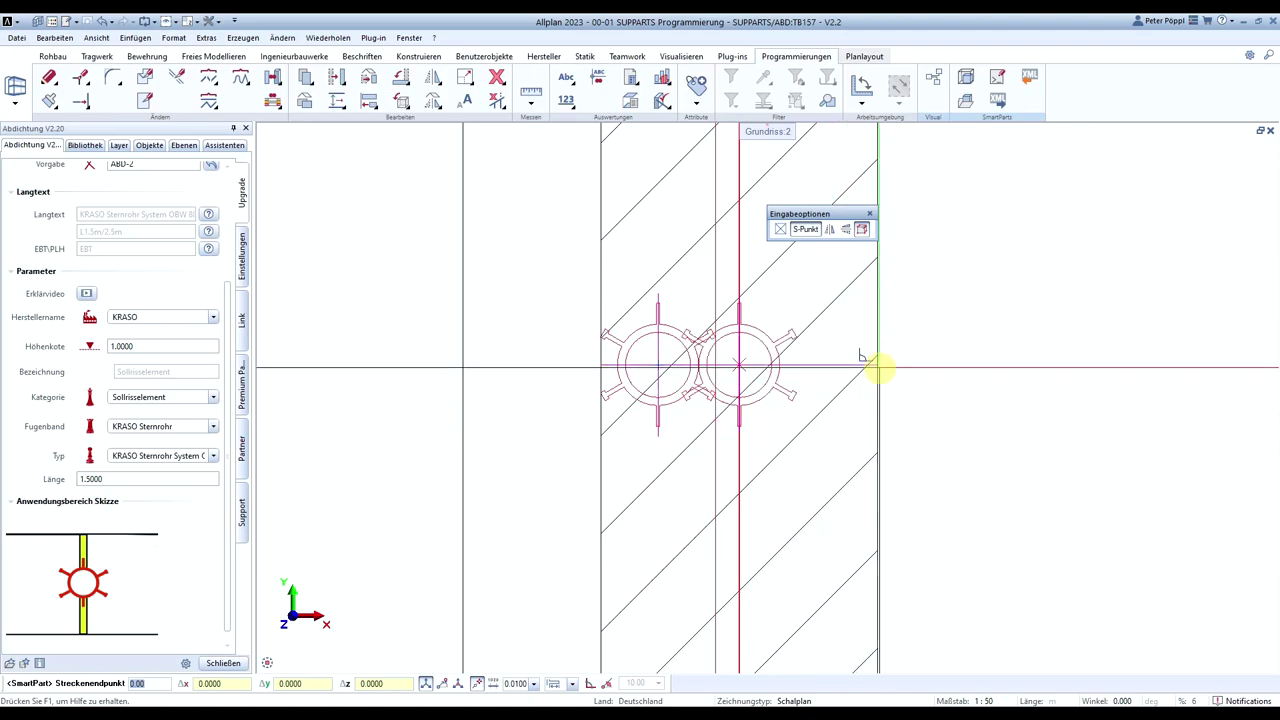
{"action": "left_click", "coordinate": [880, 368]}
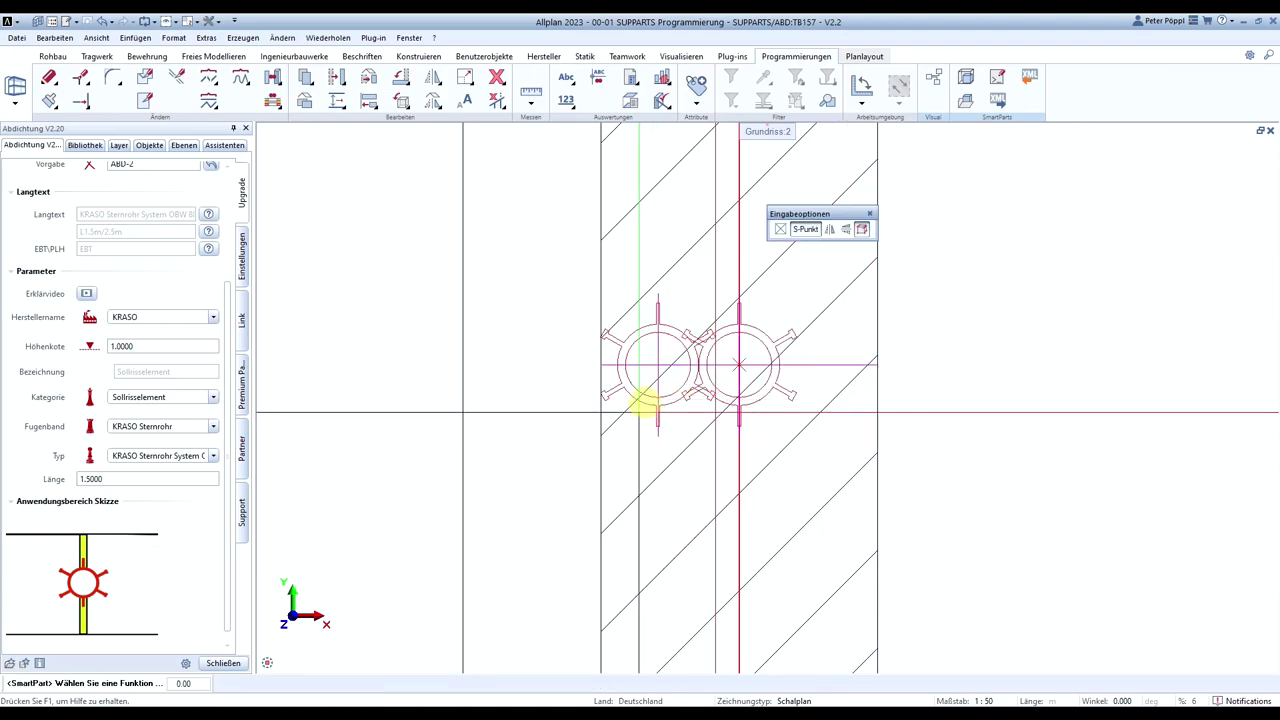
Finish the SmartPart input and delete the original off-centre Sternrohr, keeping the centred copy
{"action": "left_click", "coordinate": [647, 390]}
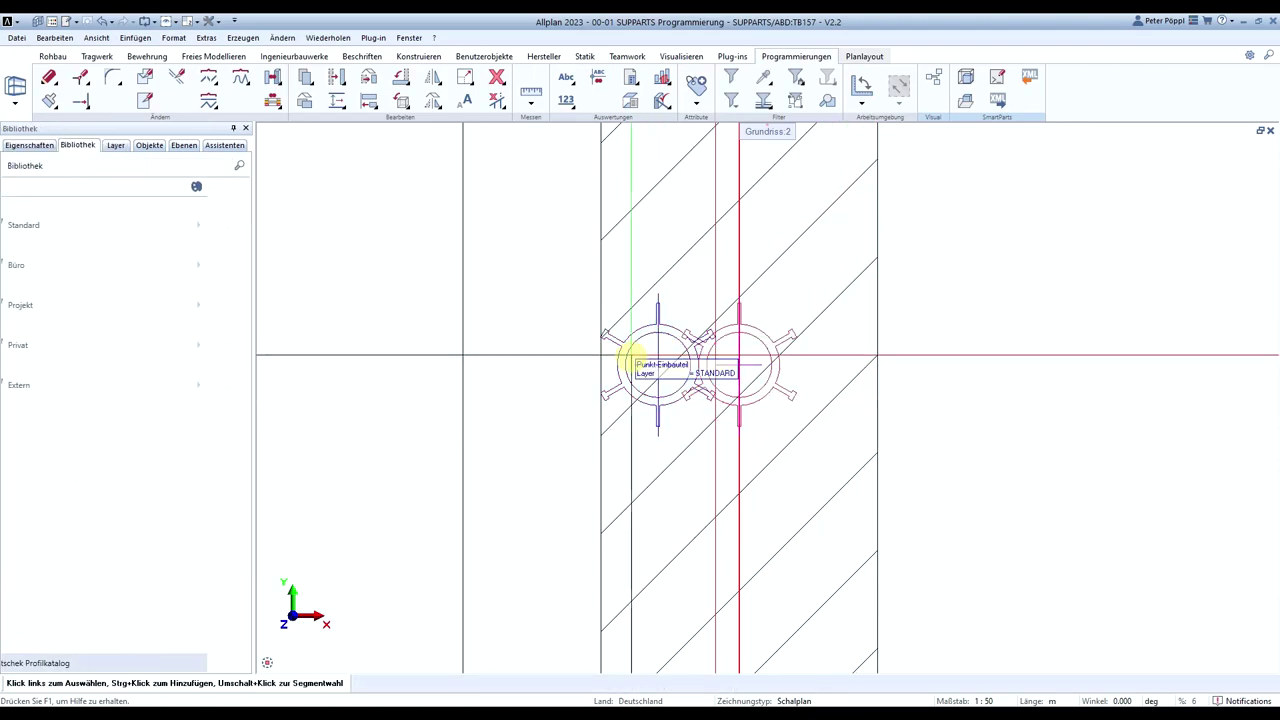
{"action": "left_click", "coordinate": [629, 360]}
{"action": "key", "text": "Delete"}
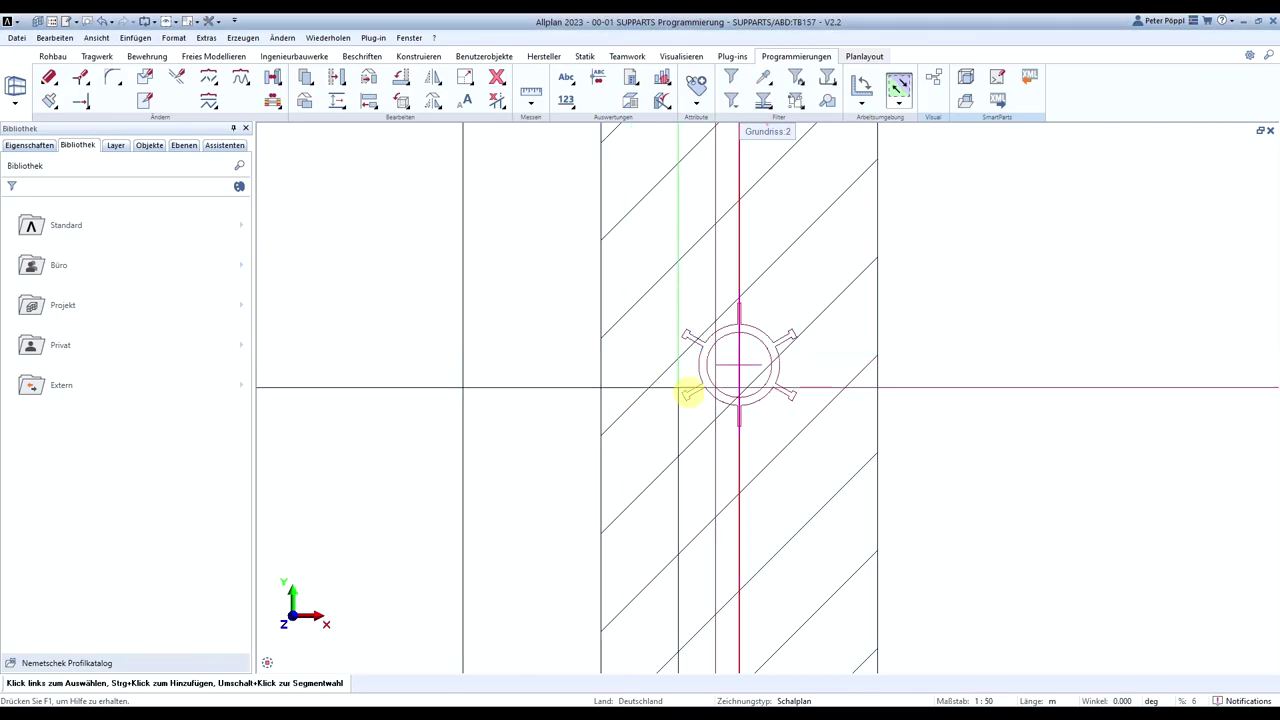
Rotate the centred Sternrohr by 90° about its centre point
{"action": "key", "text": "ctrl+r"}
{"action": "left_click", "coordinate": [777, 373]}
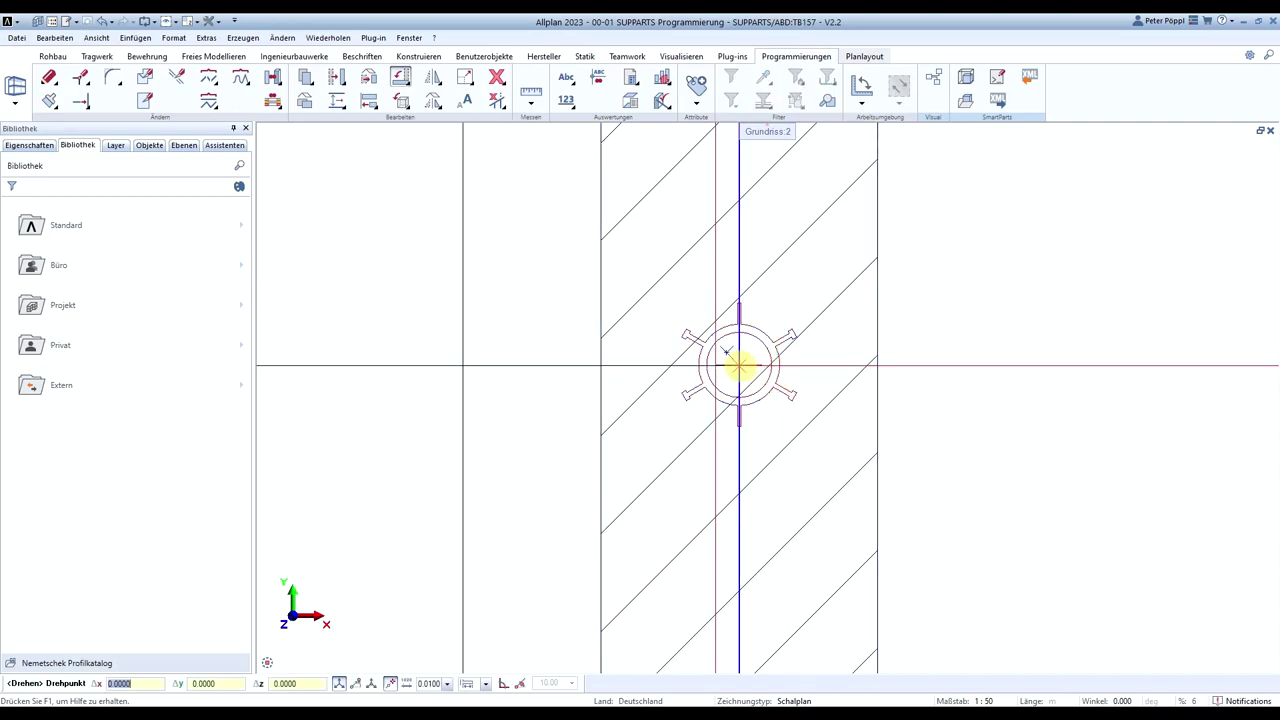
{"action": "scroll", "coordinate": [735, 368], "scroll_direction": "up", "scroll_amount": 3}
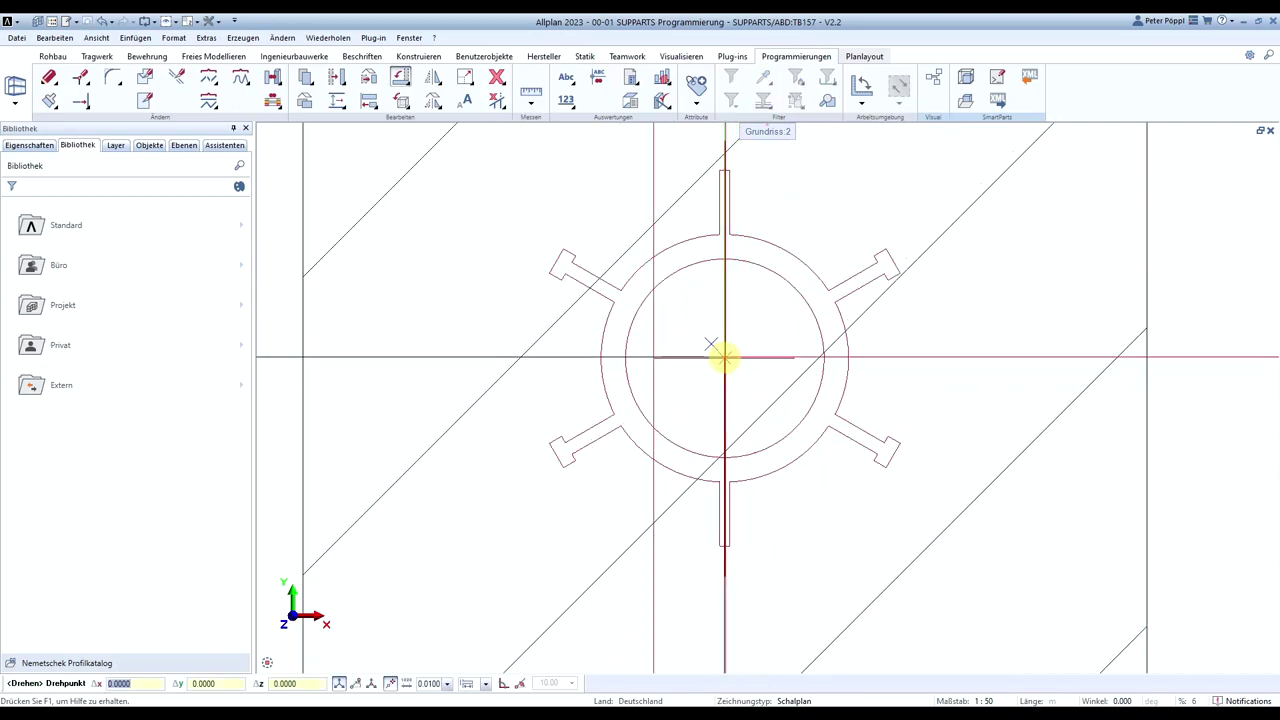
{"action": "left_click", "coordinate": [724, 357]}
{"action": "type", "text": "90"}
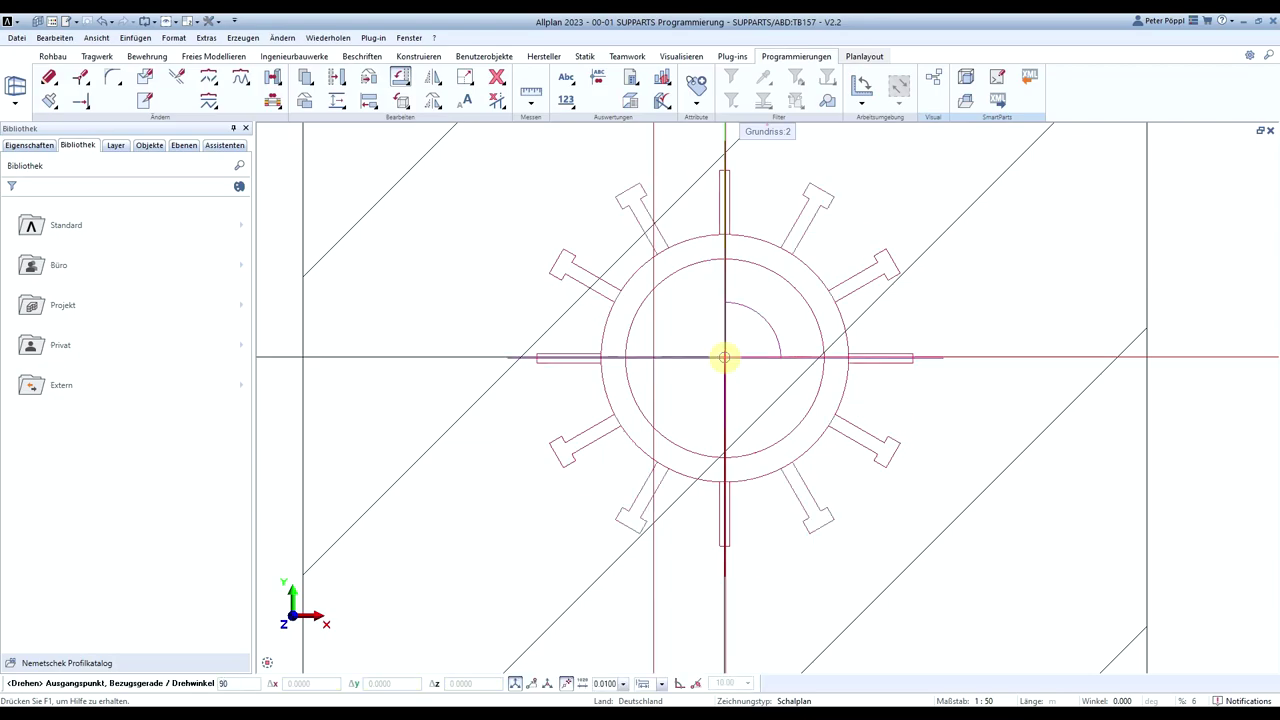
{"action": "key", "text": "Return"}
{"action": "scroll", "coordinate": [715, 370], "scroll_direction": "down", "scroll_amount": 3}
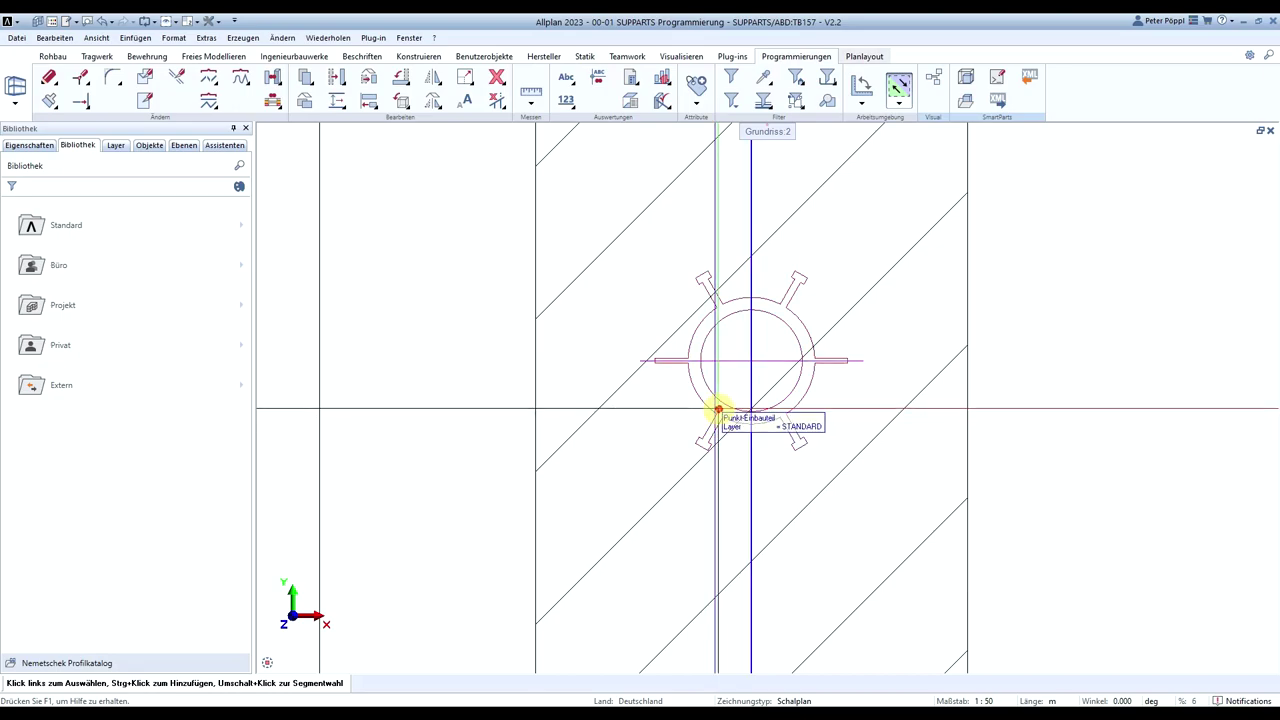
Reopen the rotated Sternrohr's parameters and change its Kategorie to Fugenband
{"action": "left_click", "coordinate": [721, 405]}
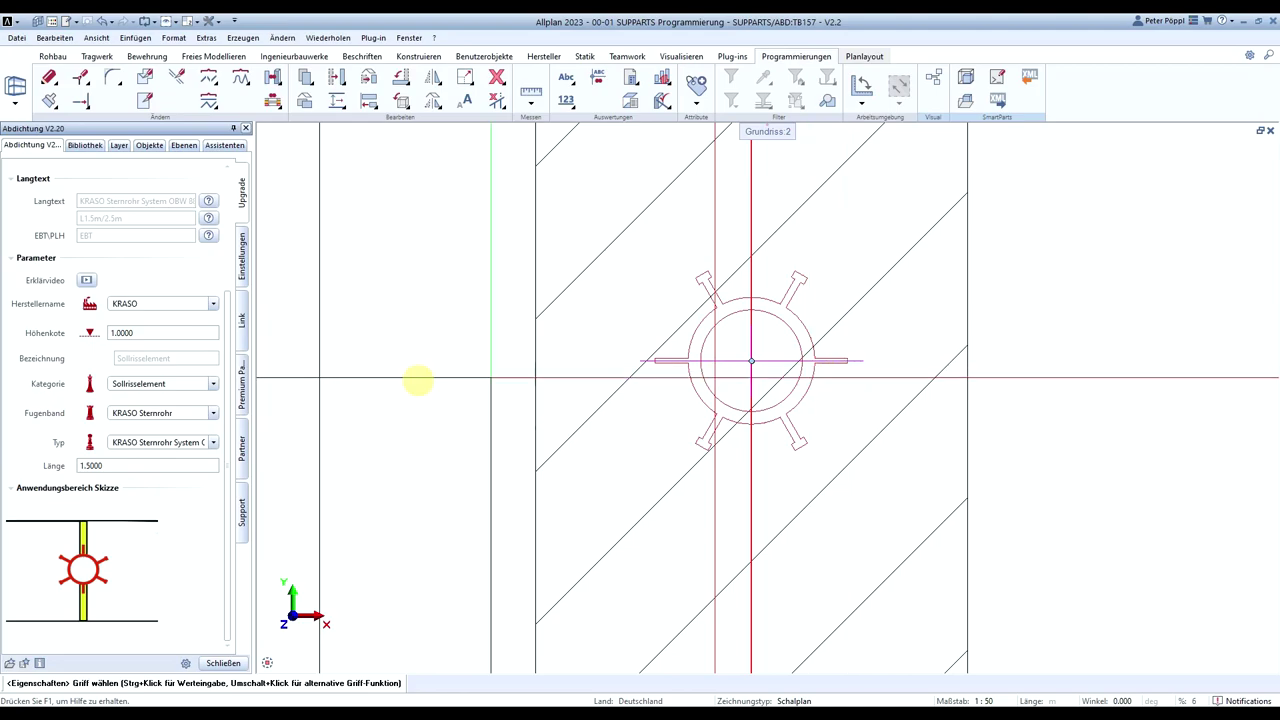
{"action": "left_click", "coordinate": [186, 389]}
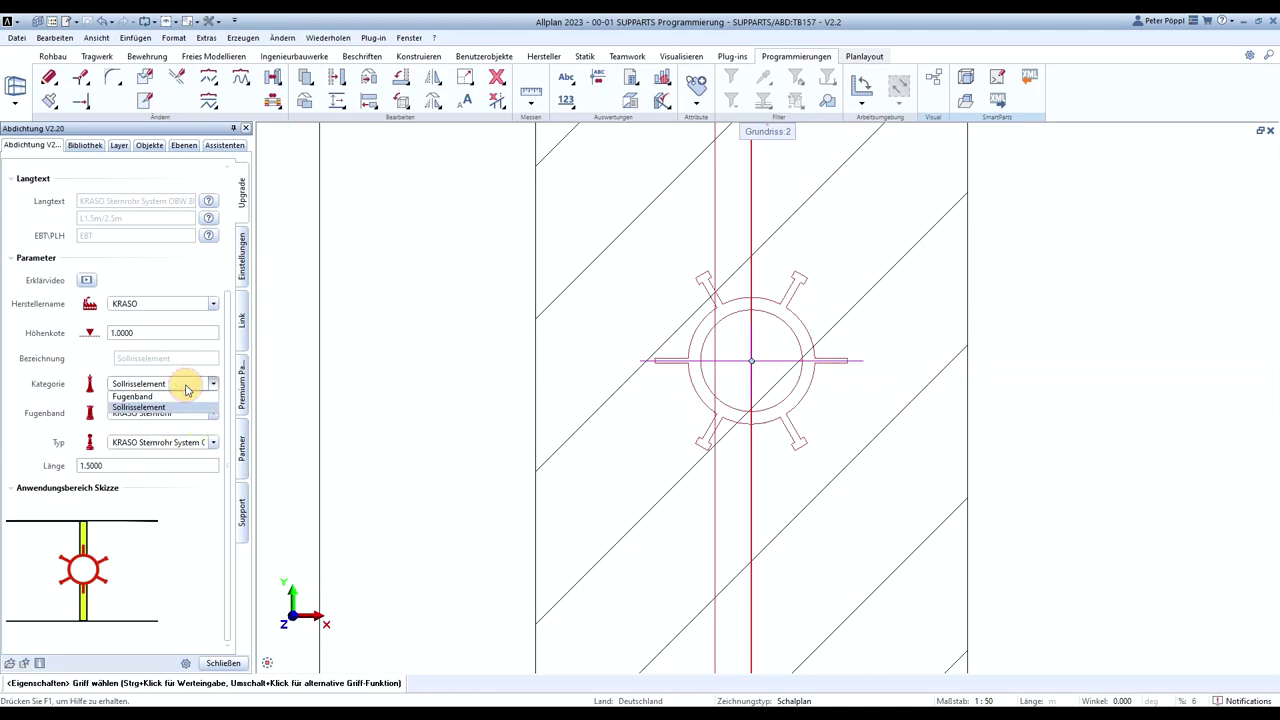
{"action": "left_click", "coordinate": [170, 397]}
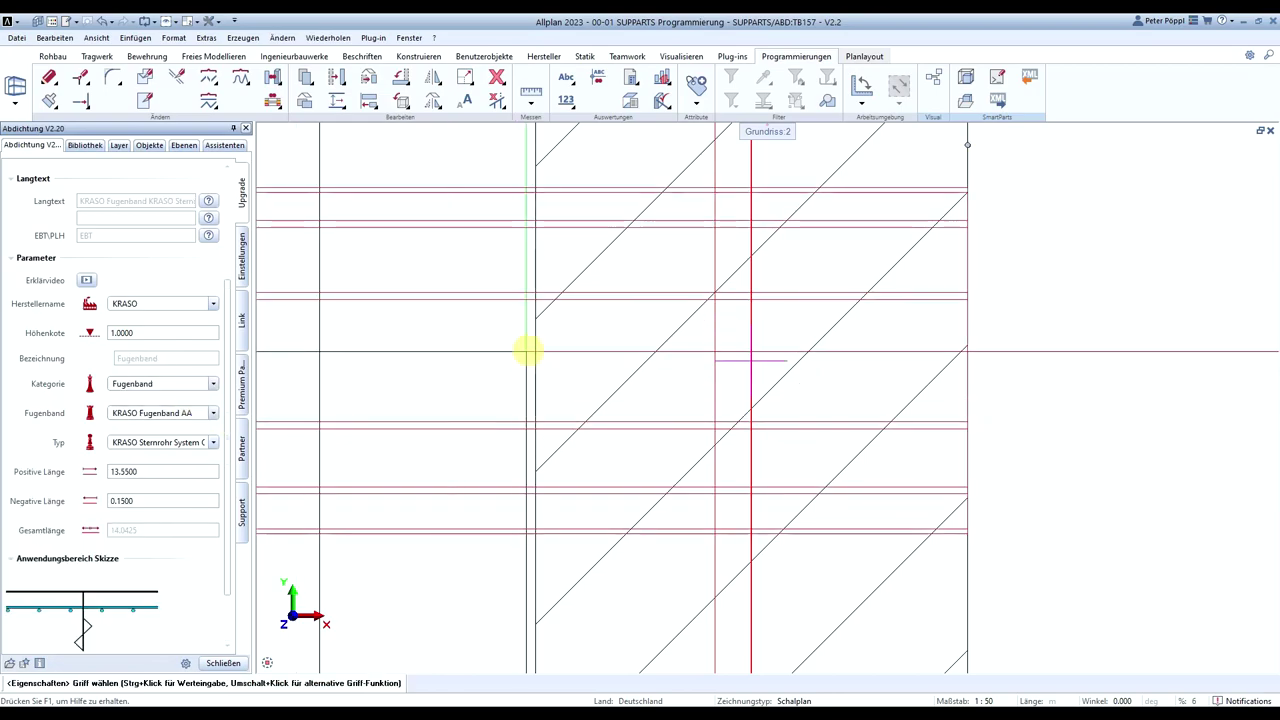
Inspect the Fugenband in the west elevation and change its Fugenband type to KRASOflex 155
{"action": "scroll", "coordinate": [686, 370], "scroll_direction": "down", "scroll_amount": 5}
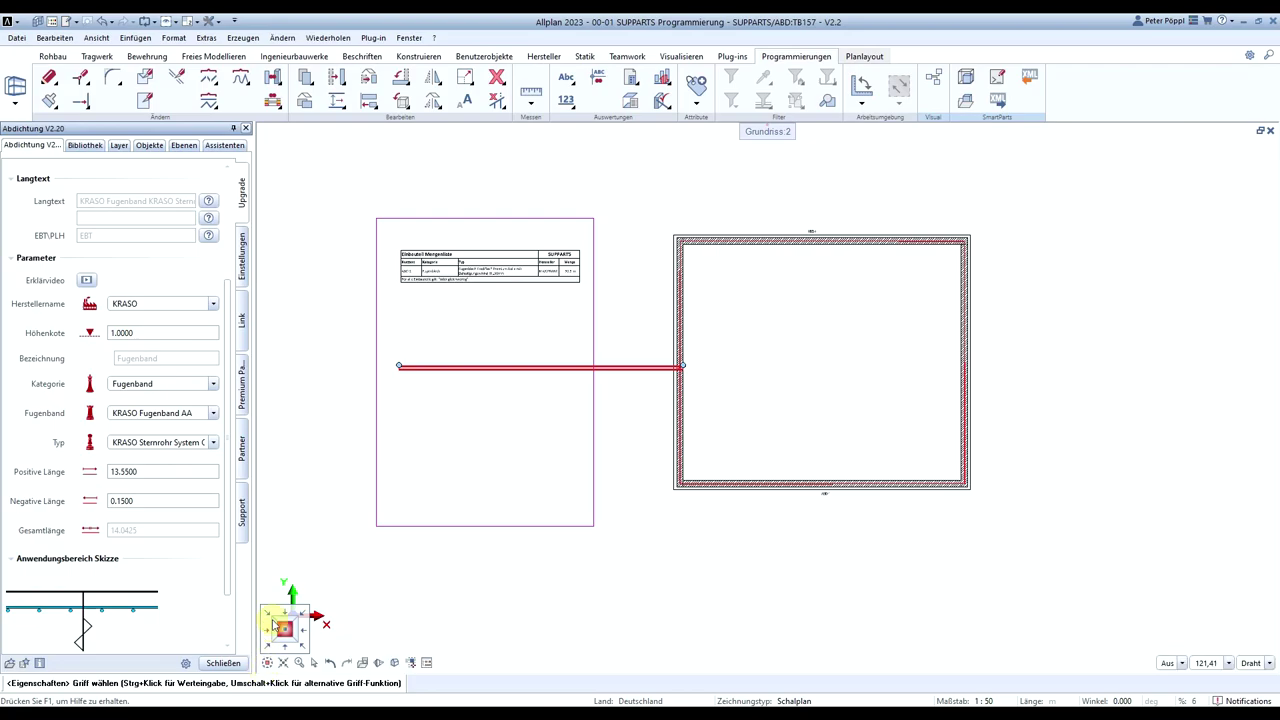
{"action": "left_click", "coordinate": [270, 630]}
{"action": "scroll", "coordinate": [728, 465], "scroll_direction": "up", "scroll_amount": 3}
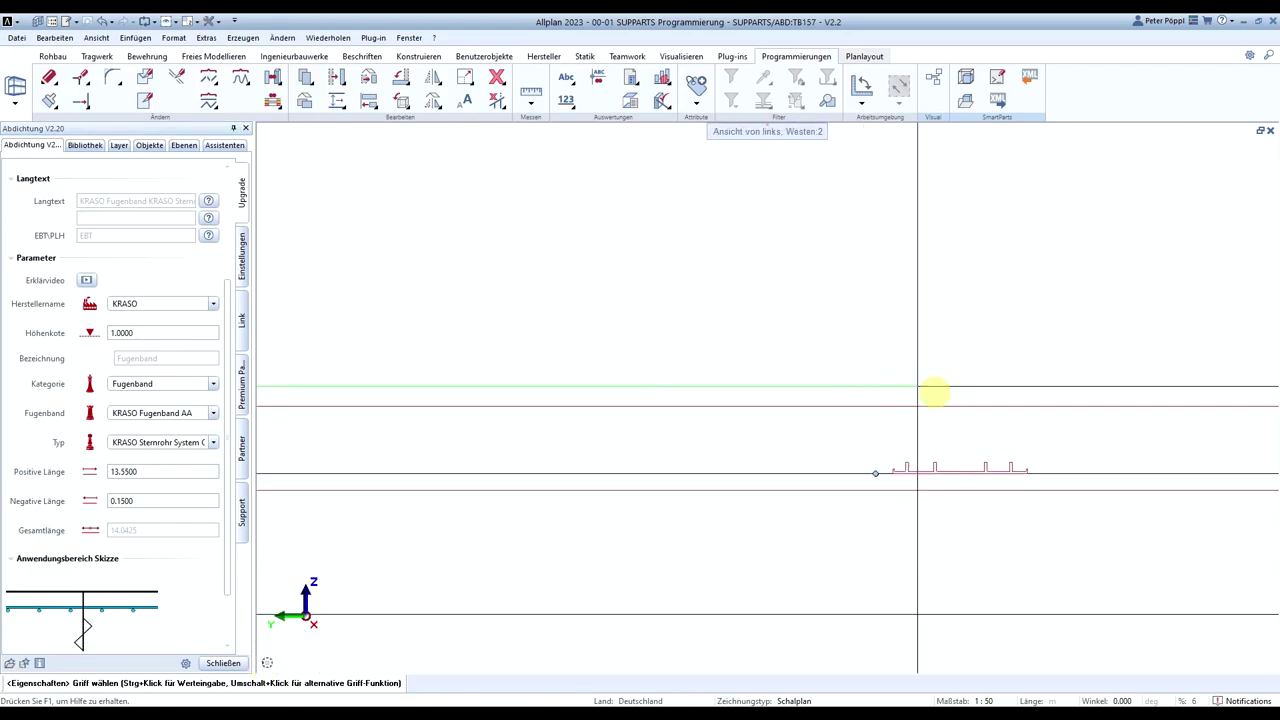
{"action": "scroll", "coordinate": [900, 463], "scroll_direction": "up", "scroll_amount": 3}
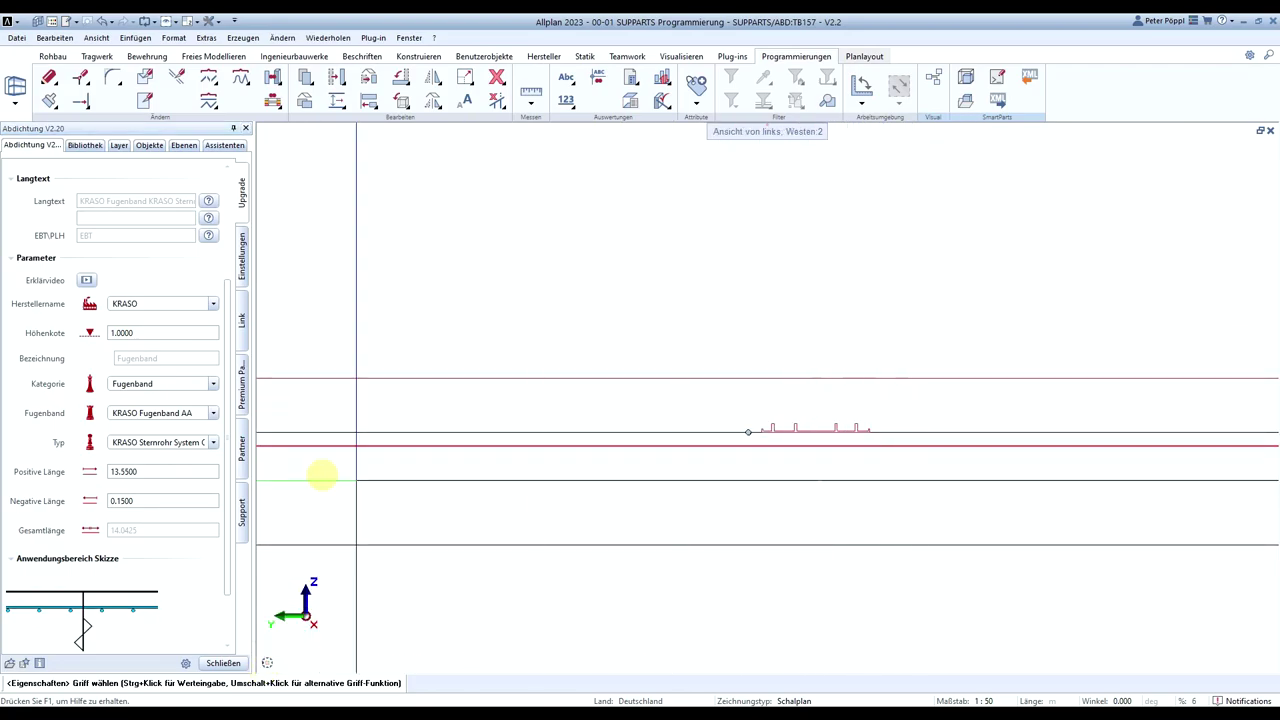
{"action": "left_click", "coordinate": [211, 416]}
{"action": "left_click", "coordinate": [186, 427]}
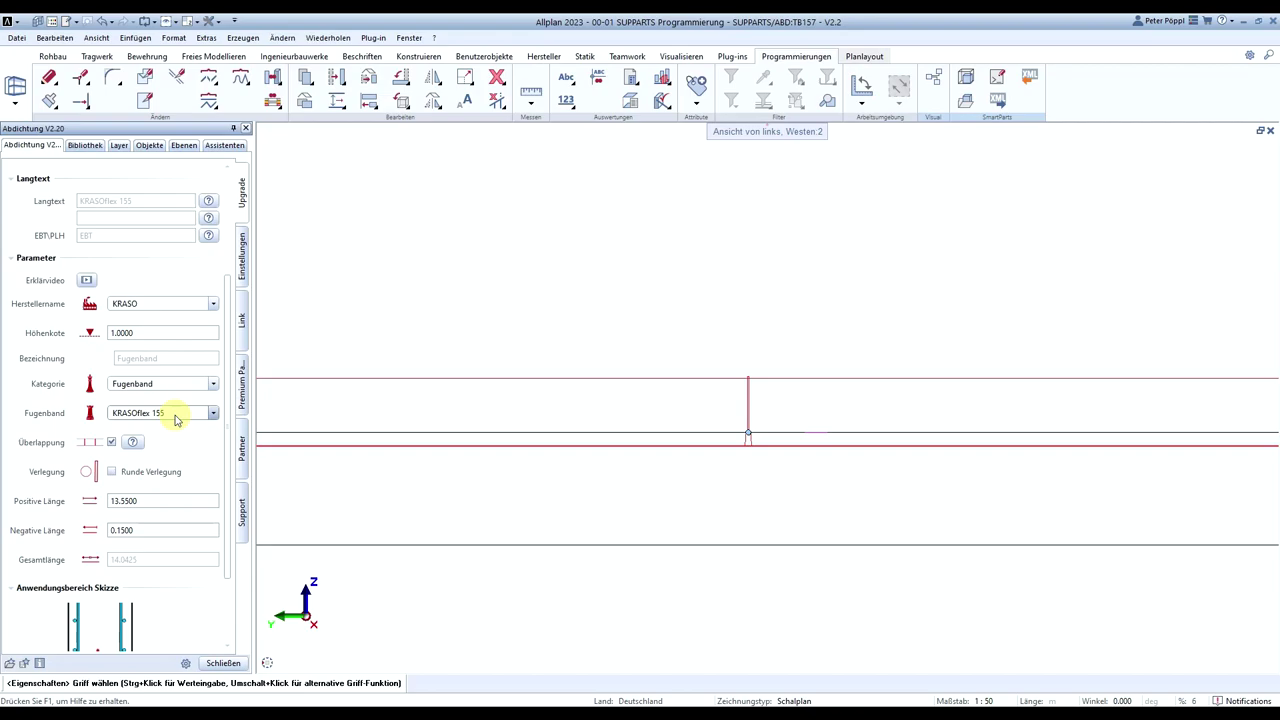
Try the successive KRASO Fugenband types up to KRASO Fugenband D and set its Biegewinkel to 0
{"action": "left_click", "coordinate": [175, 419]}
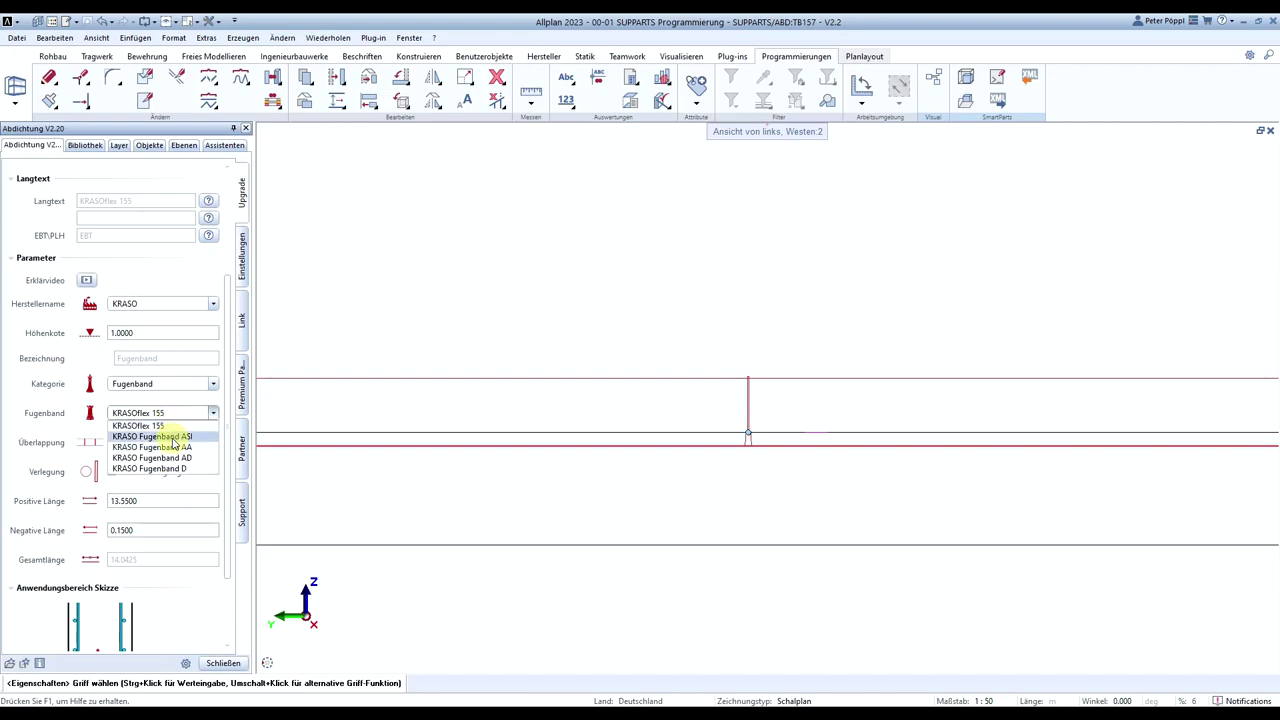
{"action": "left_click", "coordinate": [173, 441]}
{"action": "left_click", "coordinate": [180, 416]}
{"action": "left_click", "coordinate": [184, 447]}
{"action": "left_click", "coordinate": [189, 416]}
{"action": "left_click", "coordinate": [189, 458]}
{"action": "left_click", "coordinate": [190, 415]}
{"action": "left_click", "coordinate": [180, 469]}
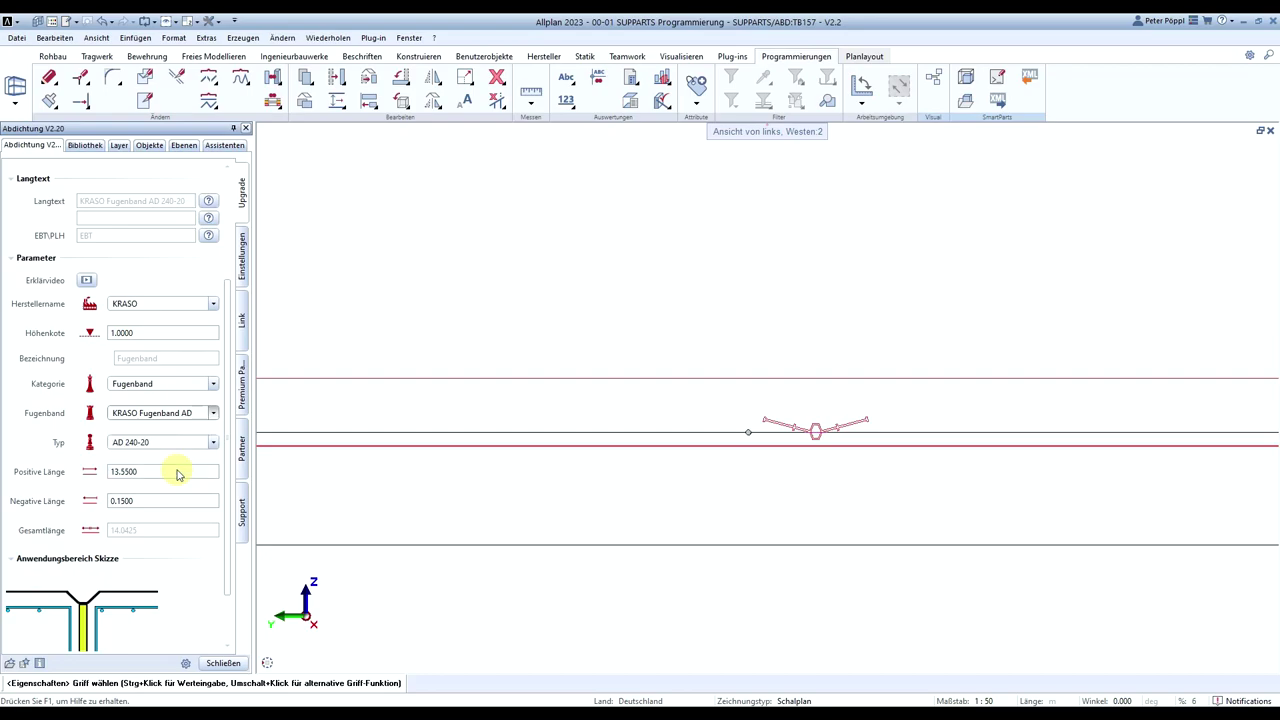
{"action": "double_click", "coordinate": [154, 471]}
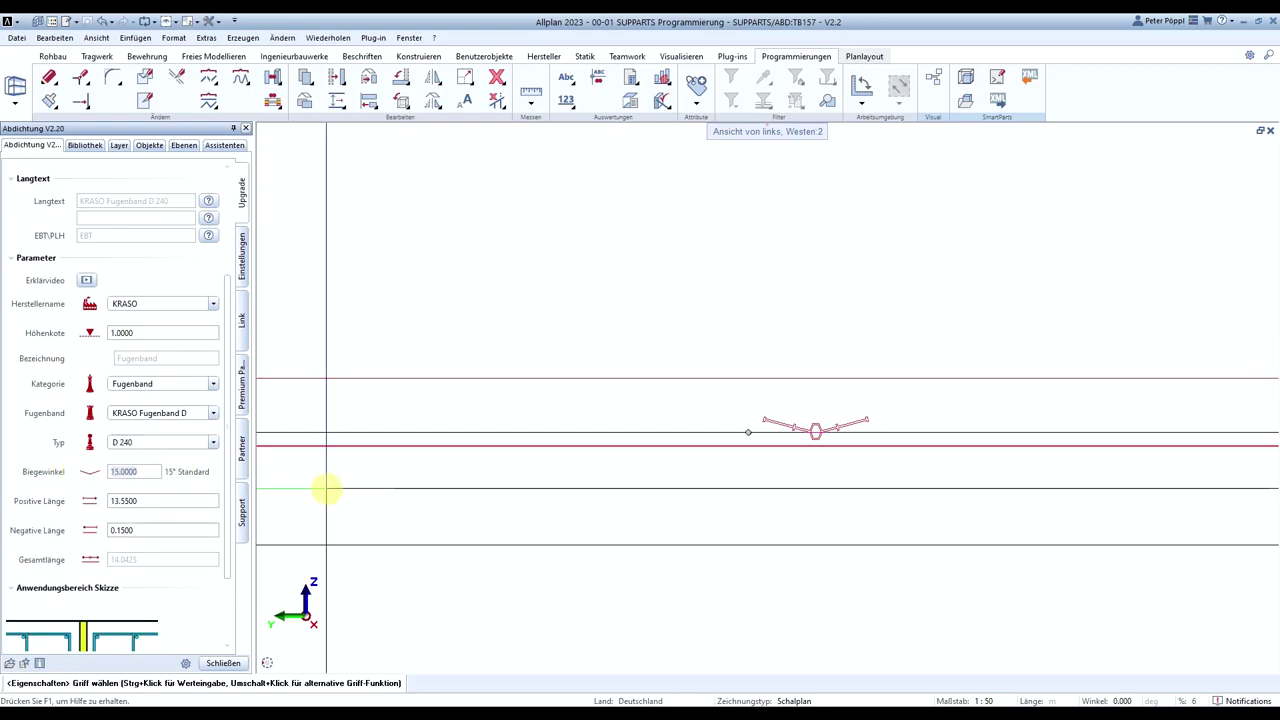
{"action": "type", "text": "0"}
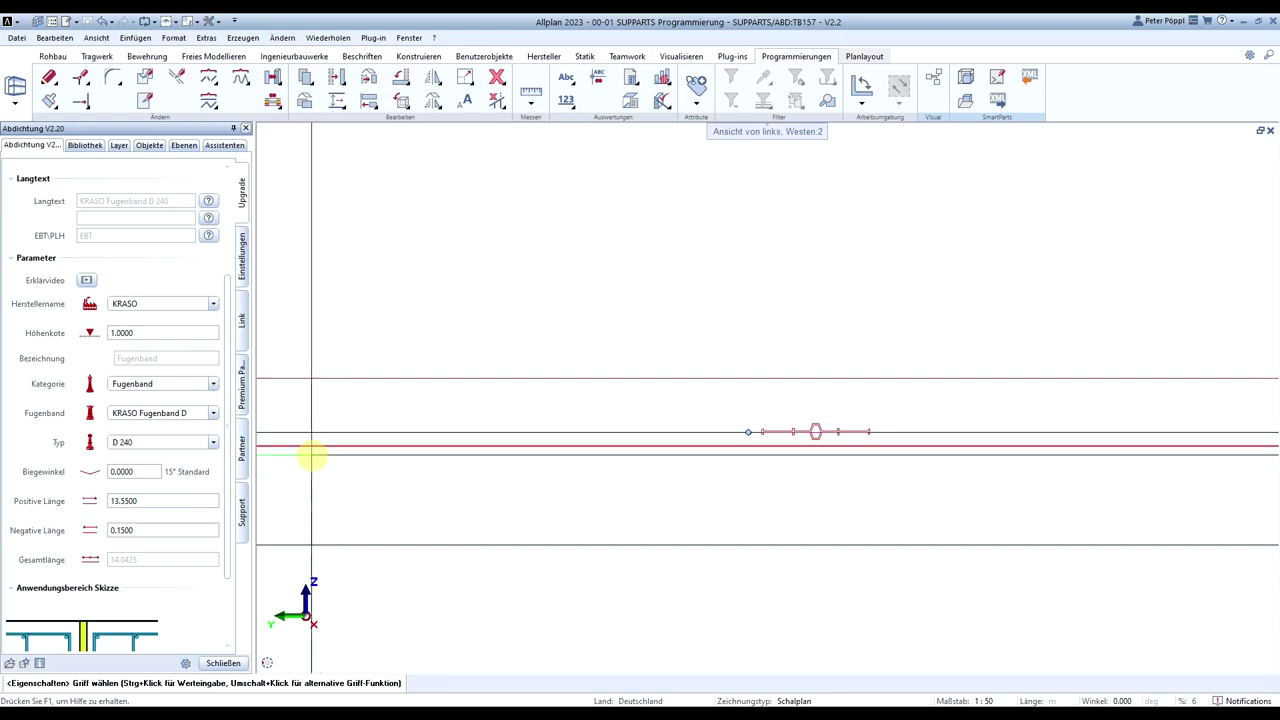
In the plan view, change the element's Herstellername to MAX FRANK and its Fradiflex type to Fugenblech Agrar
{"action": "left_click", "coordinate": [242, 260]}
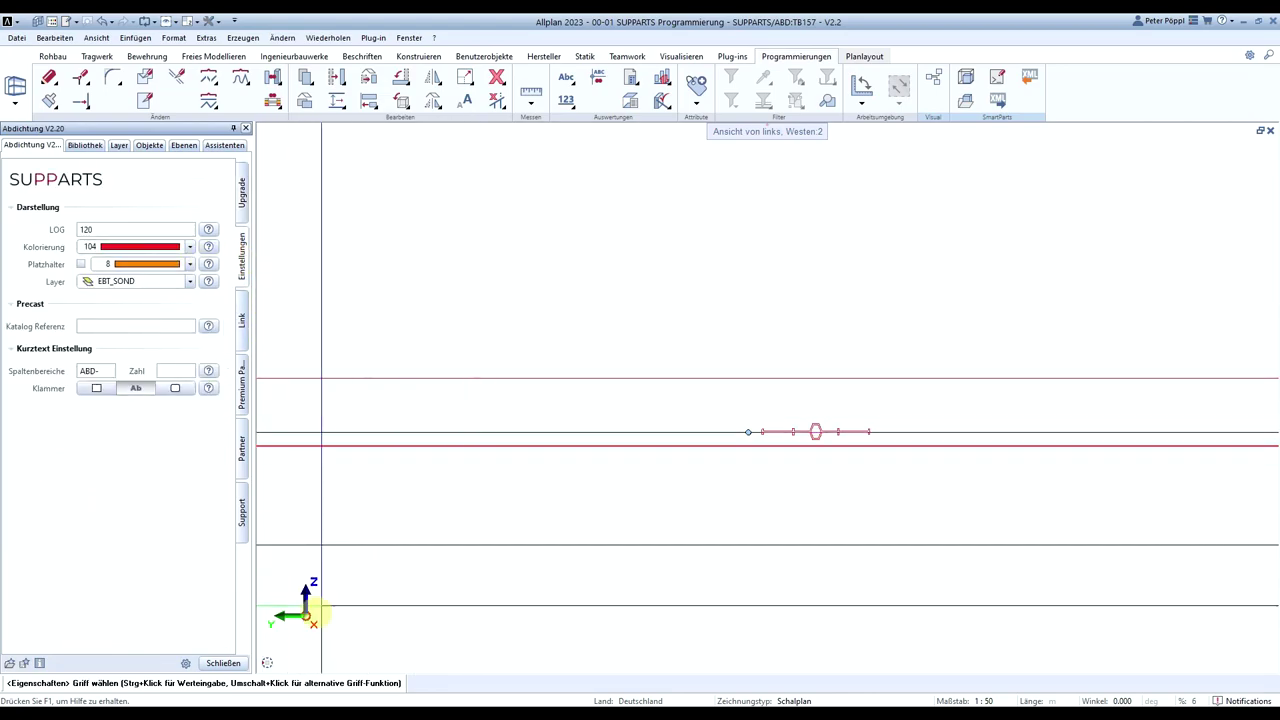
{"action": "left_click", "coordinate": [286, 626]}
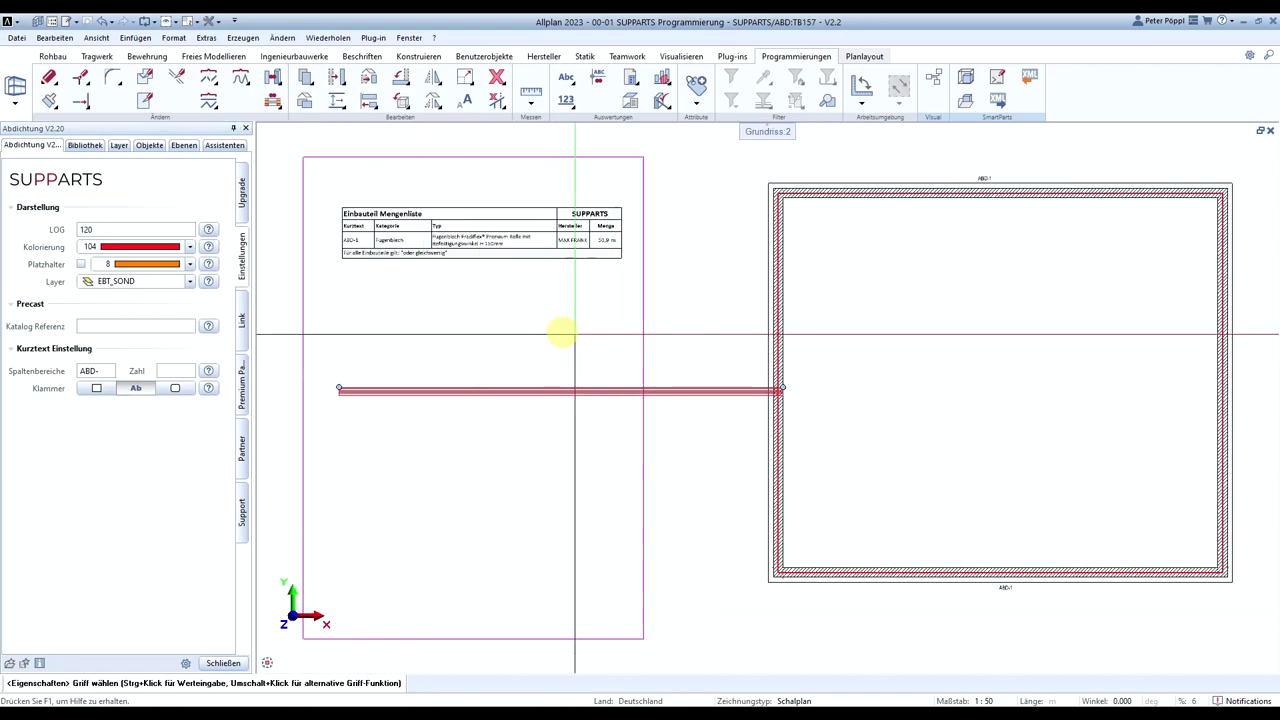
{"action": "left_click", "coordinate": [243, 208]}
{"action": "left_click", "coordinate": [174, 433]}
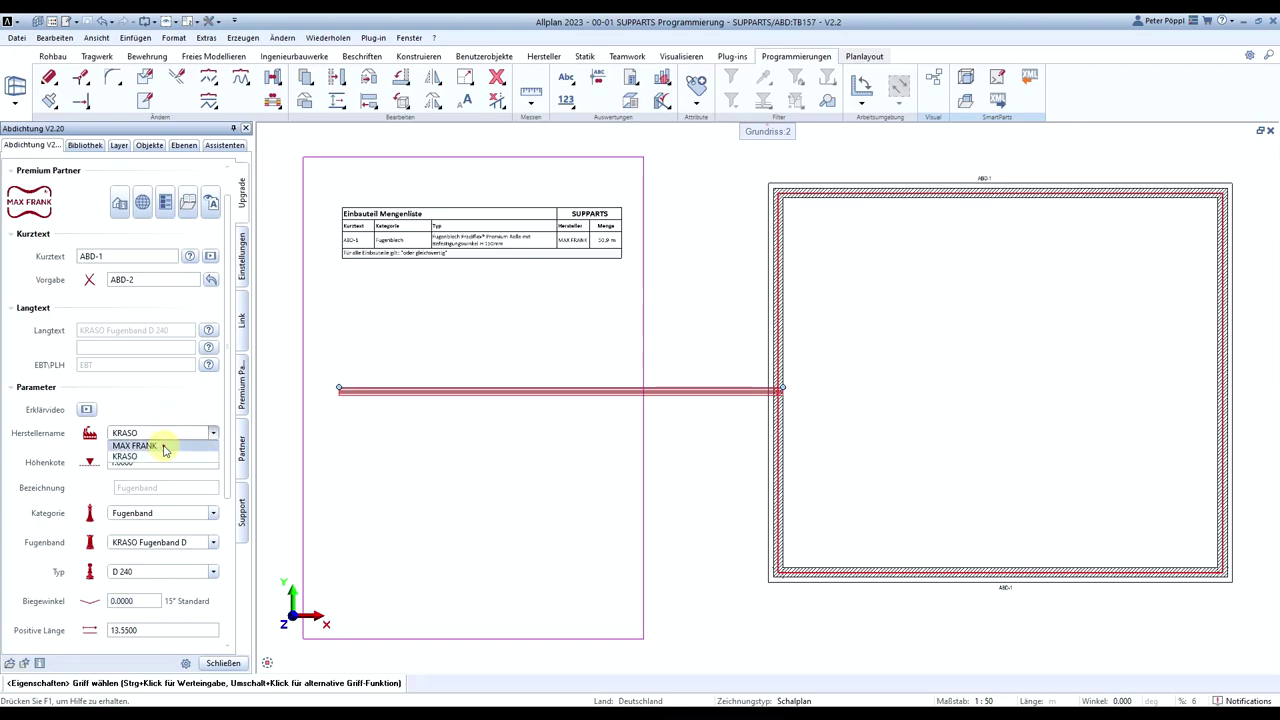
{"action": "left_click", "coordinate": [160, 455]}
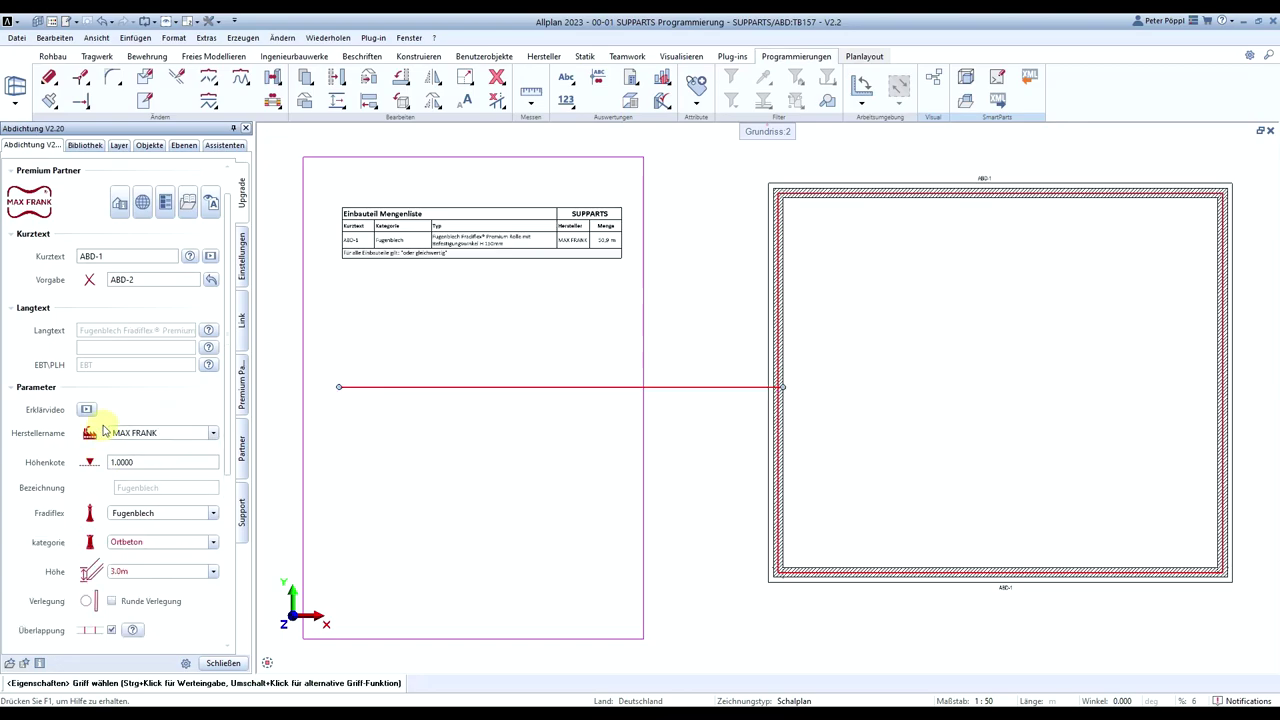
{"action": "left_click", "coordinate": [160, 513]}
{"action": "left_click", "coordinate": [160, 527]}
{"action": "left_click", "coordinate": [168, 514]}
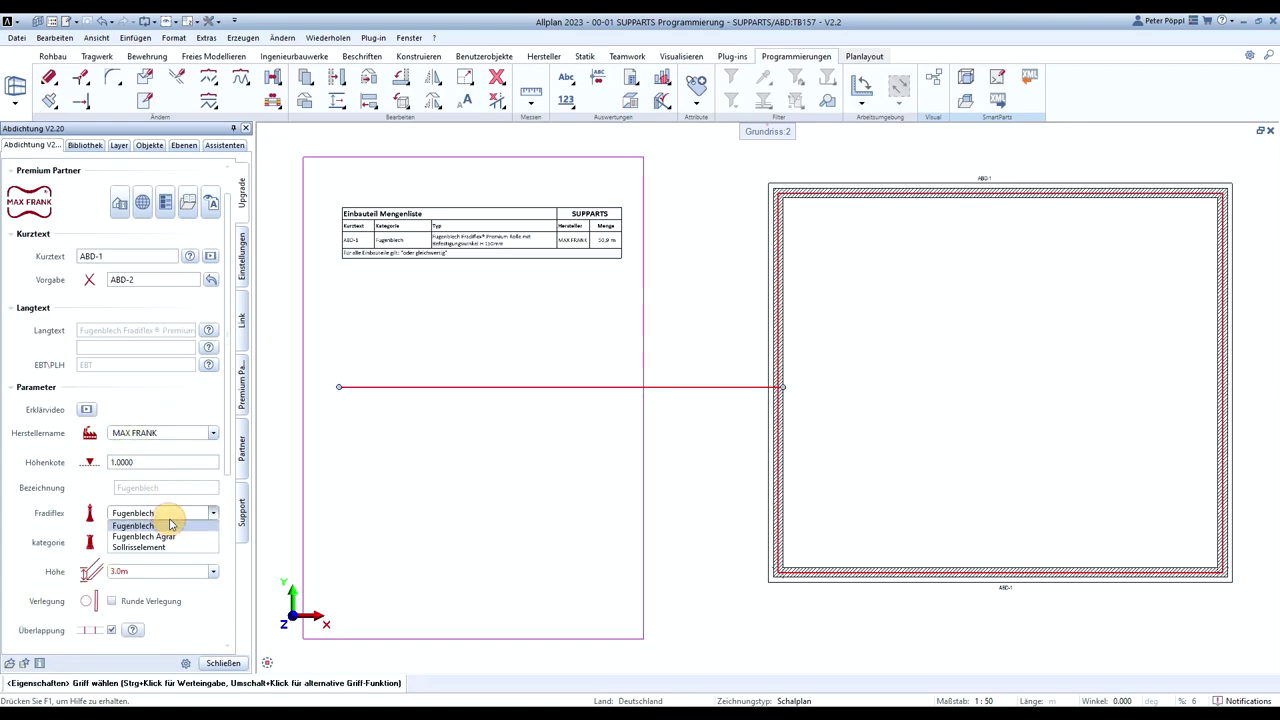
{"action": "left_click", "coordinate": [140, 522]}
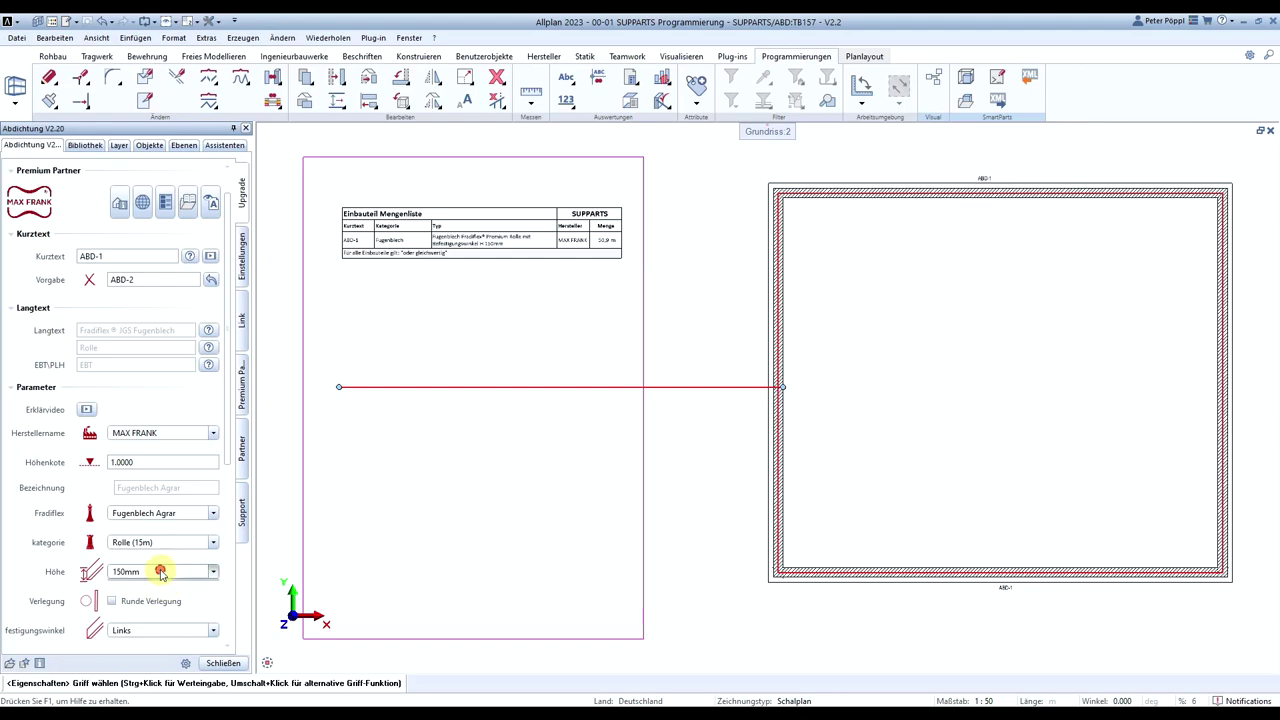
Enable Runde Verlegung for the Fugenblech Agrar with a radius of 10 and a wall thickness of 0.25
{"action": "left_click", "coordinate": [110, 601]}
{"action": "scroll", "coordinate": [130, 578], "scroll_direction": "down", "scroll_amount": 2}
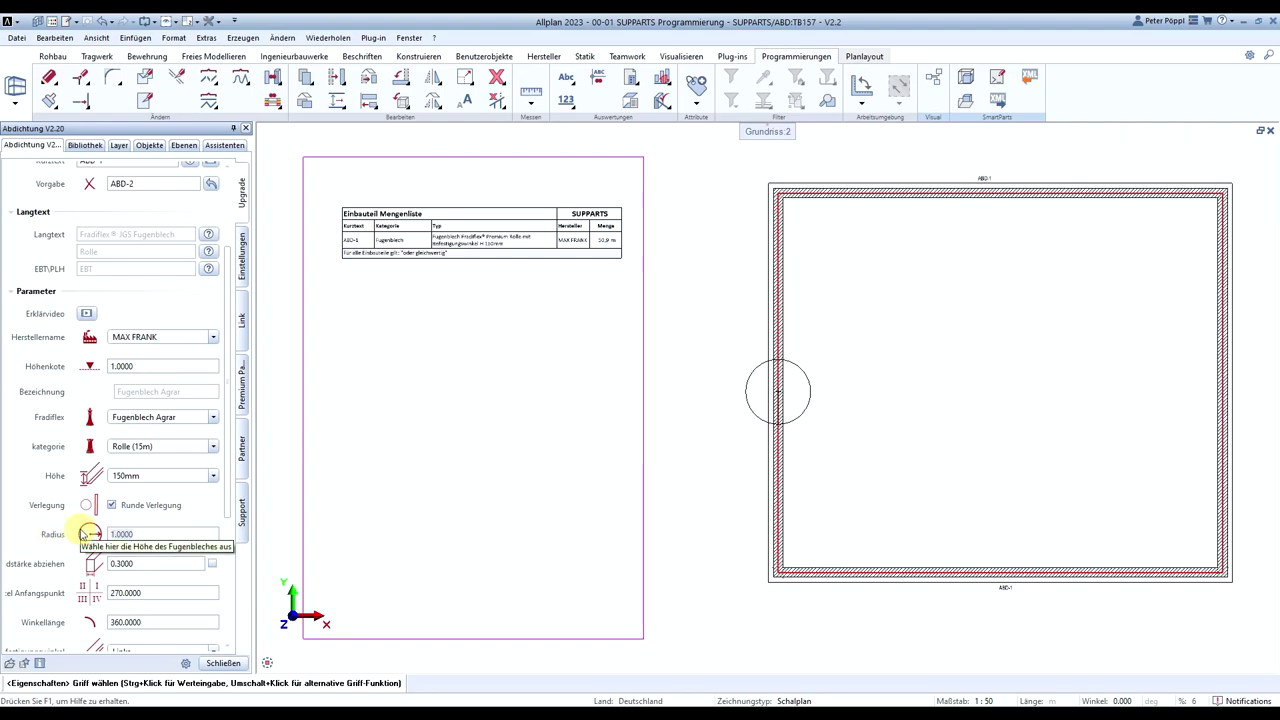
{"action": "type", "text": "0"}
{"action": "key", "text": "Return"}
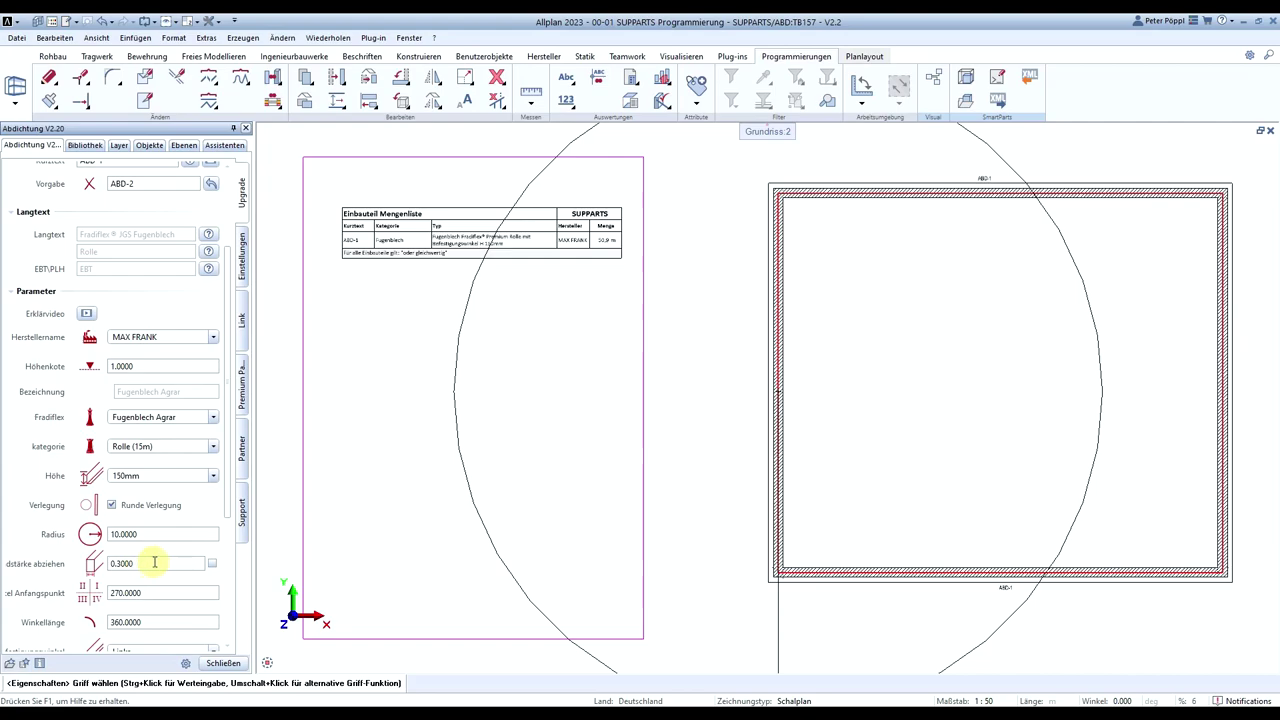
{"action": "type", "text": ",25"}
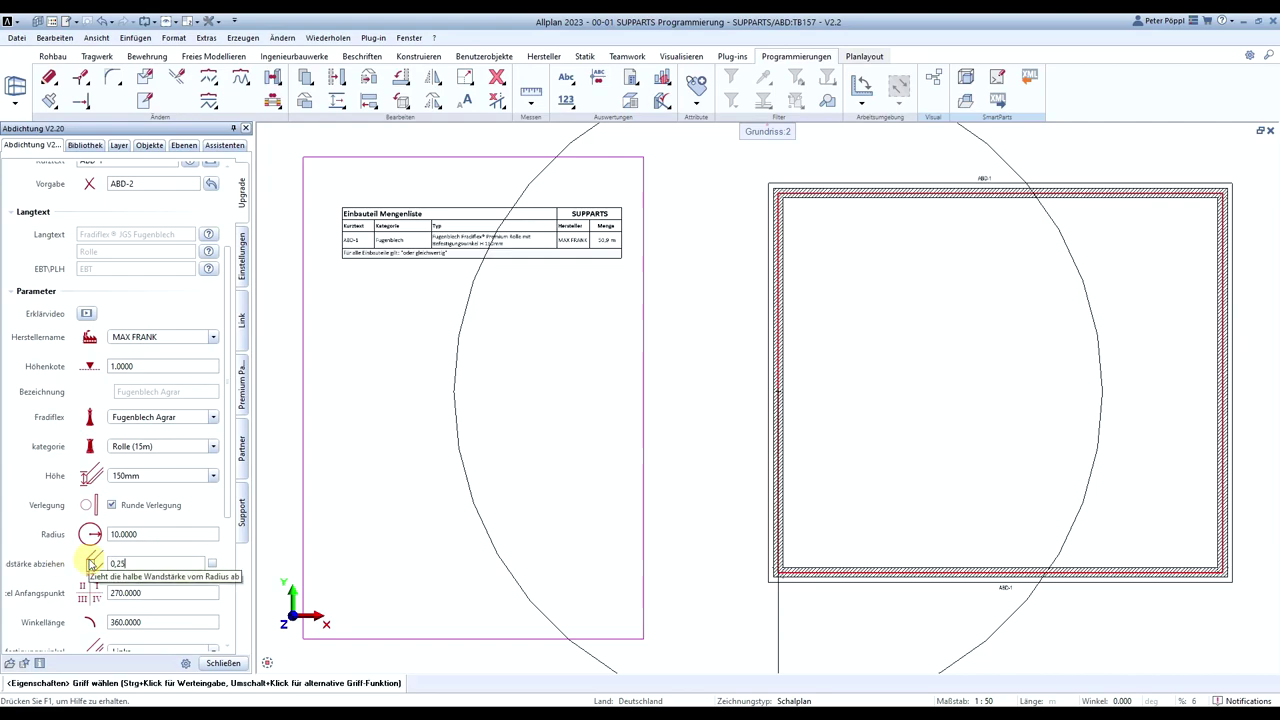
{"action": "key", "text": "Return"}
{"action": "scroll", "coordinate": [152, 562], "scroll_direction": "down", "scroll_amount": 2}
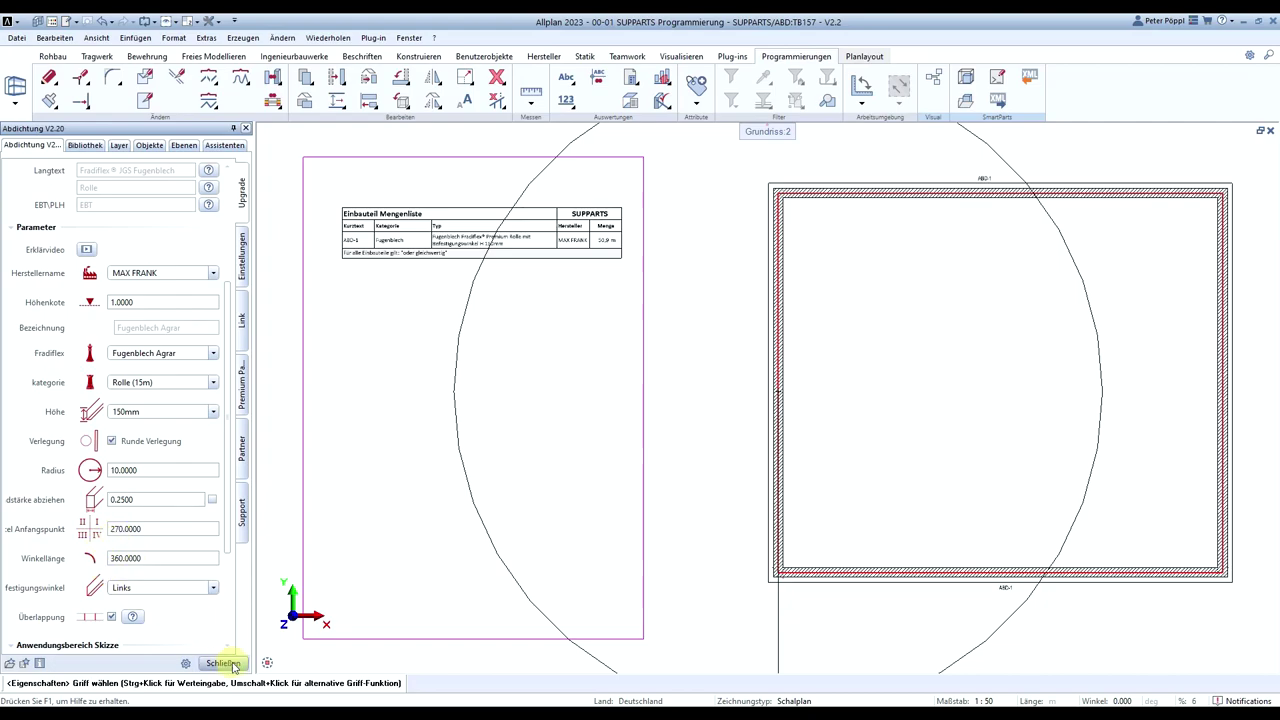
Set the round Fugenblech's LOG value to 45 and finish editing its properties
{"action": "left_click", "coordinate": [242, 272]}
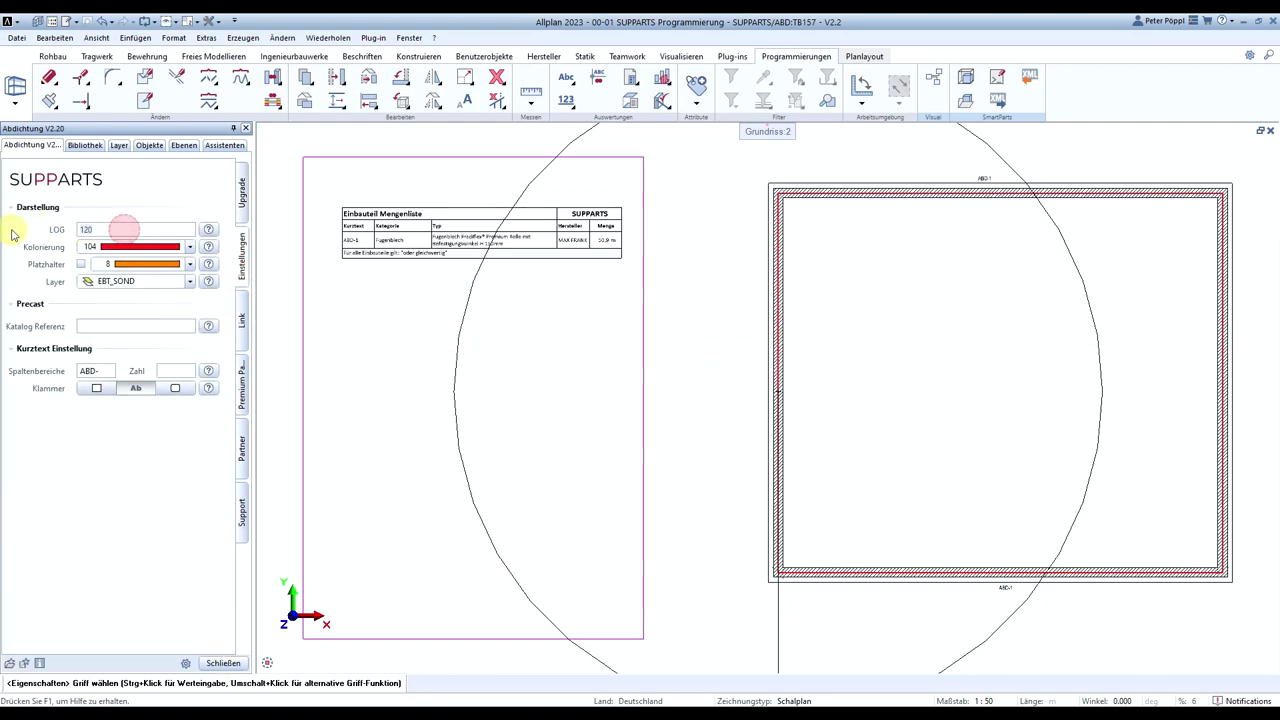
{"action": "mouse_move", "coordinate": [209, 284]}
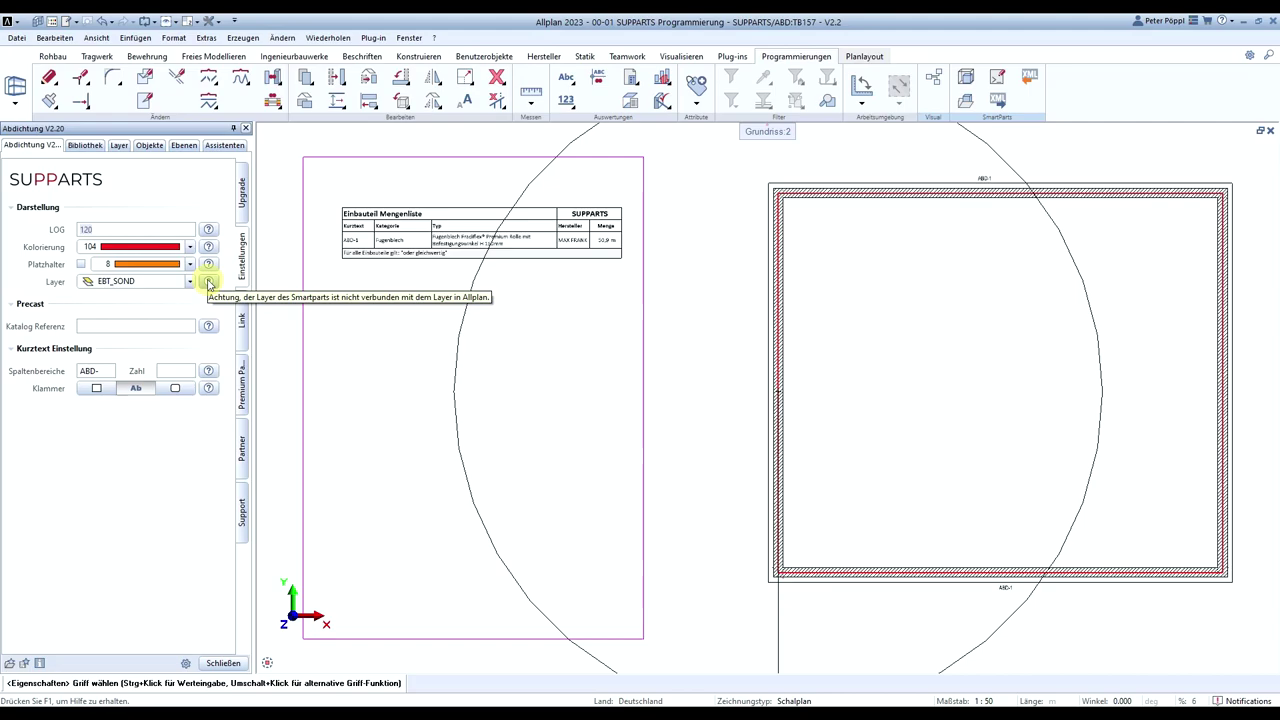
{"action": "type", "text": "45"}
{"action": "key", "text": "Return"}
{"action": "left_click", "coordinate": [223, 663]}
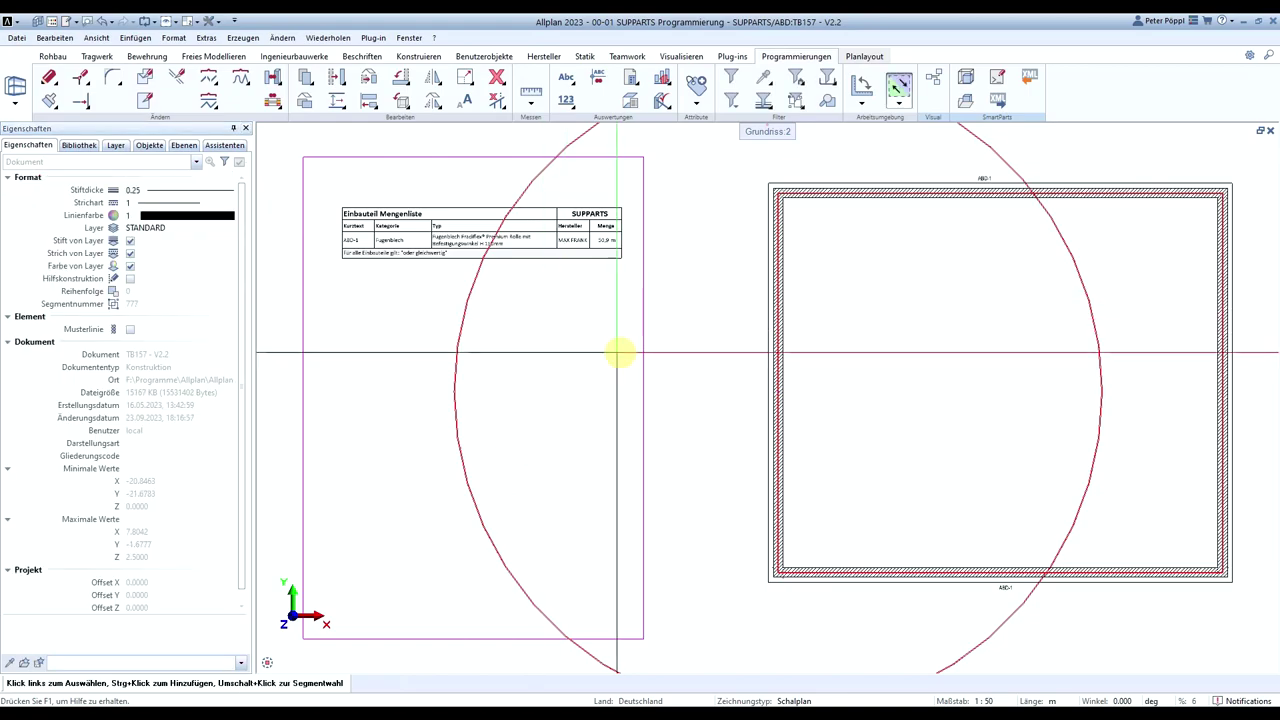
Delete the rectangular frame and the Einbauteil Mengenliste legend from the plan
{"action": "left_click", "coordinate": [645, 362]}
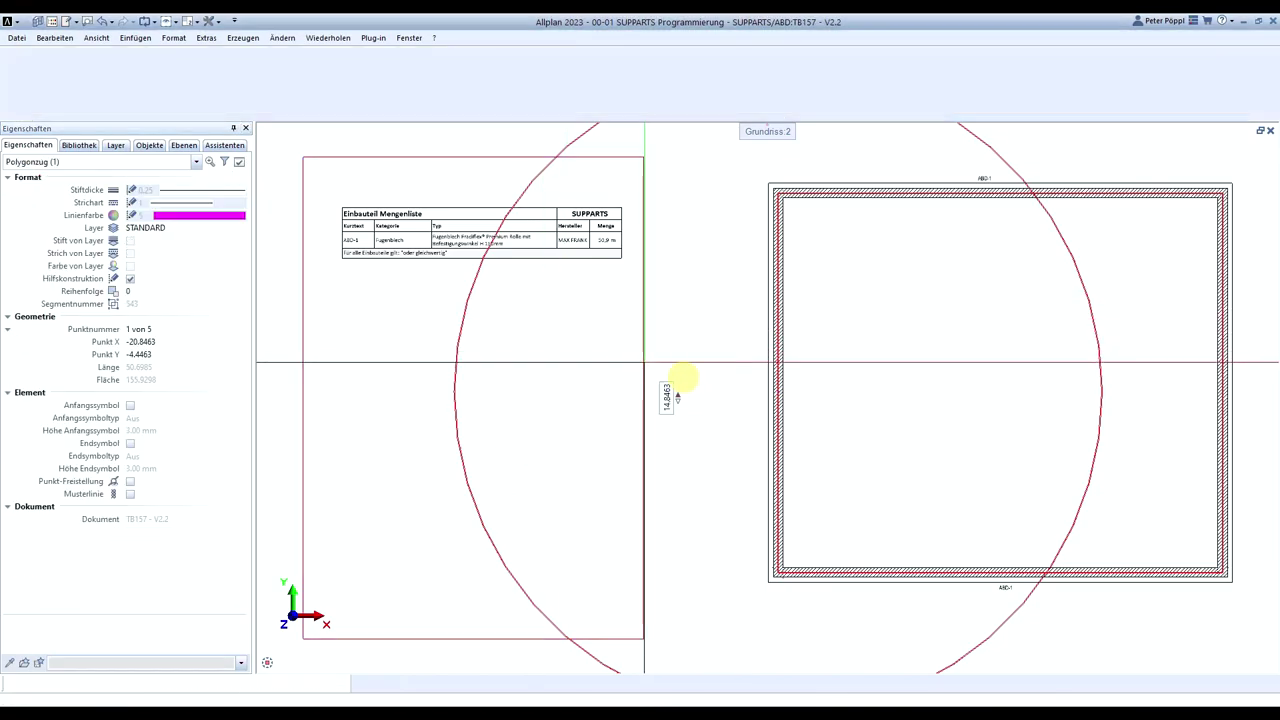
{"action": "key", "text": "Delete"}
{"action": "left_click", "coordinate": [408, 259]}
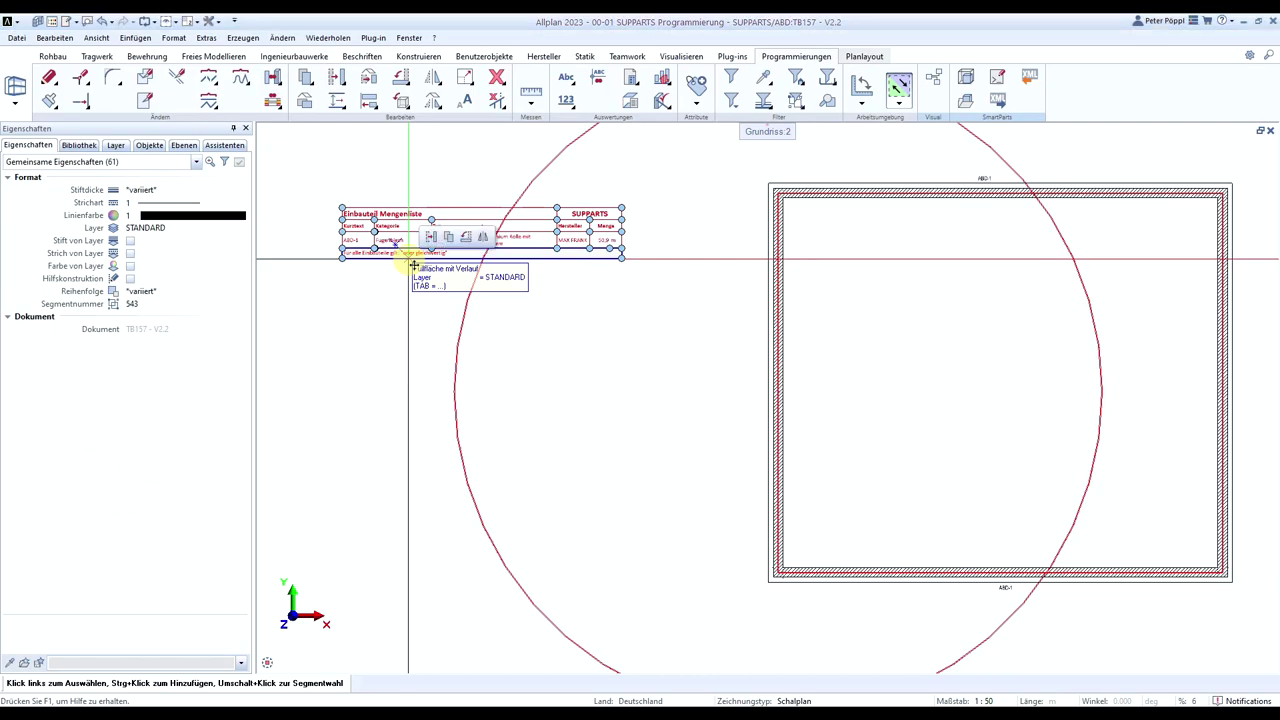
{"action": "key", "text": "Delete"}
Move the round Fugenblech clear of the rectangular walls, onto their west side, and show it in perspective
{"action": "scroll", "coordinate": [603, 314], "scroll_direction": "down", "scroll_amount": 5}
{"action": "left_click", "coordinate": [520, 357]}
{"action": "left_click", "coordinate": [521, 346]}
{"action": "left_click", "coordinate": [390, 347]}
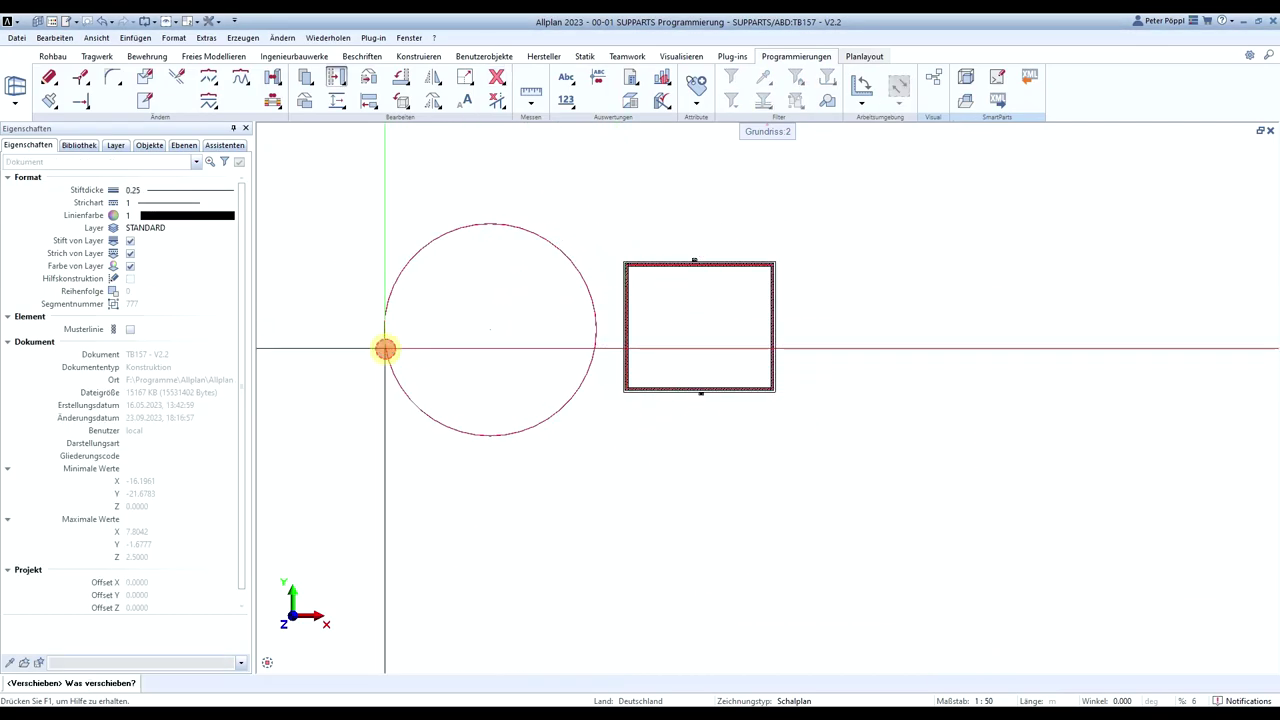
{"action": "middle_click_drag", "start_coordinate": [474, 509], "coordinate": [717, 534]}
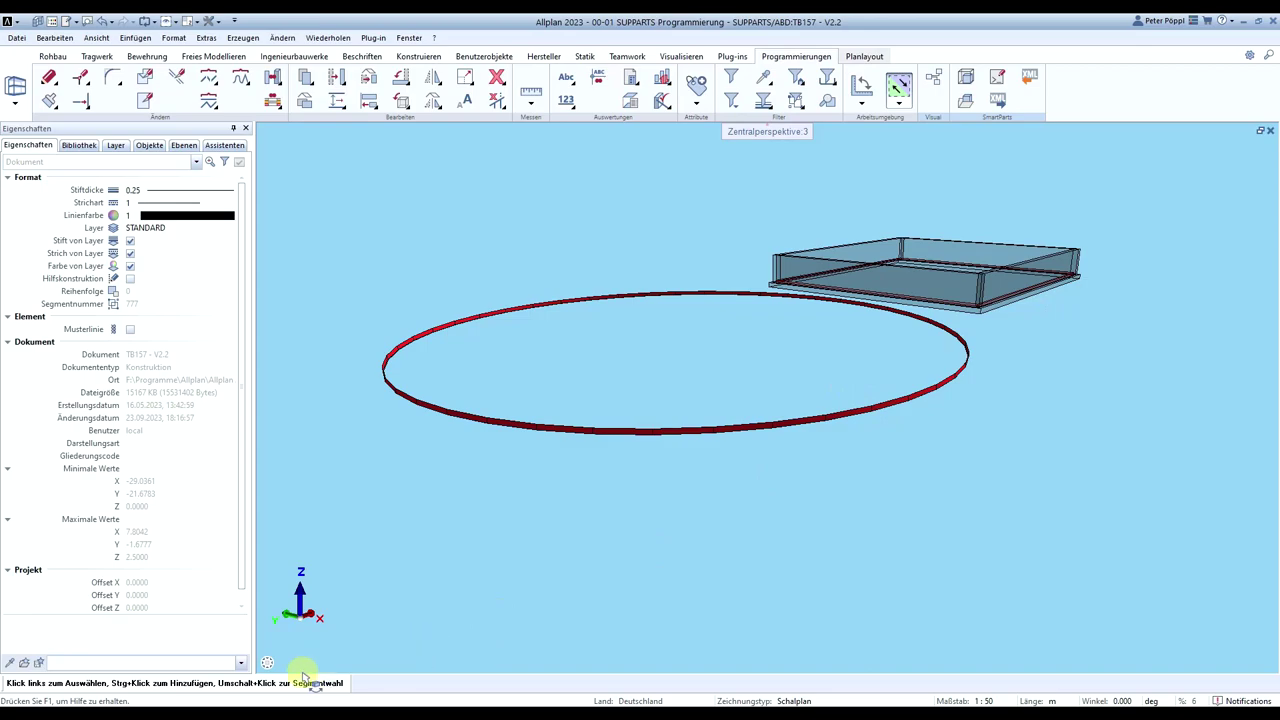
Reopen the round Fugenblech's display settings and set its LOG value to 80
{"action": "mouse_move", "coordinate": [286, 662]}
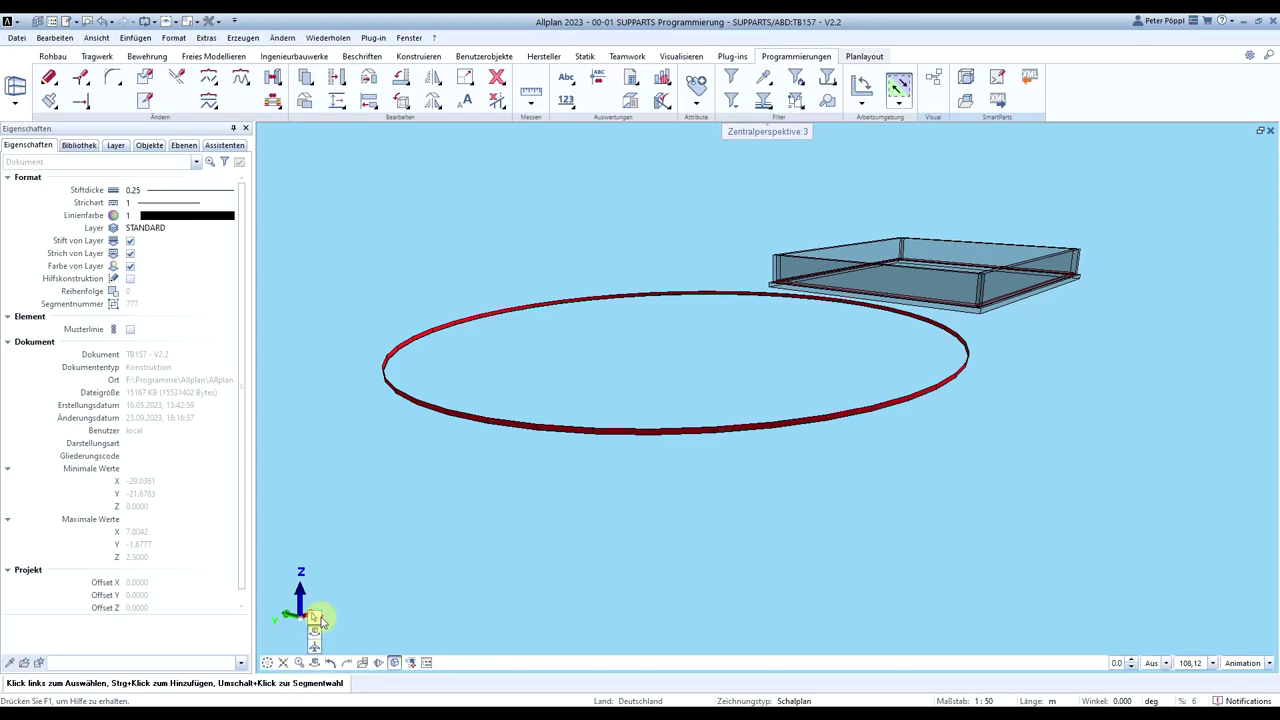
{"action": "double_click", "coordinate": [531, 429]}
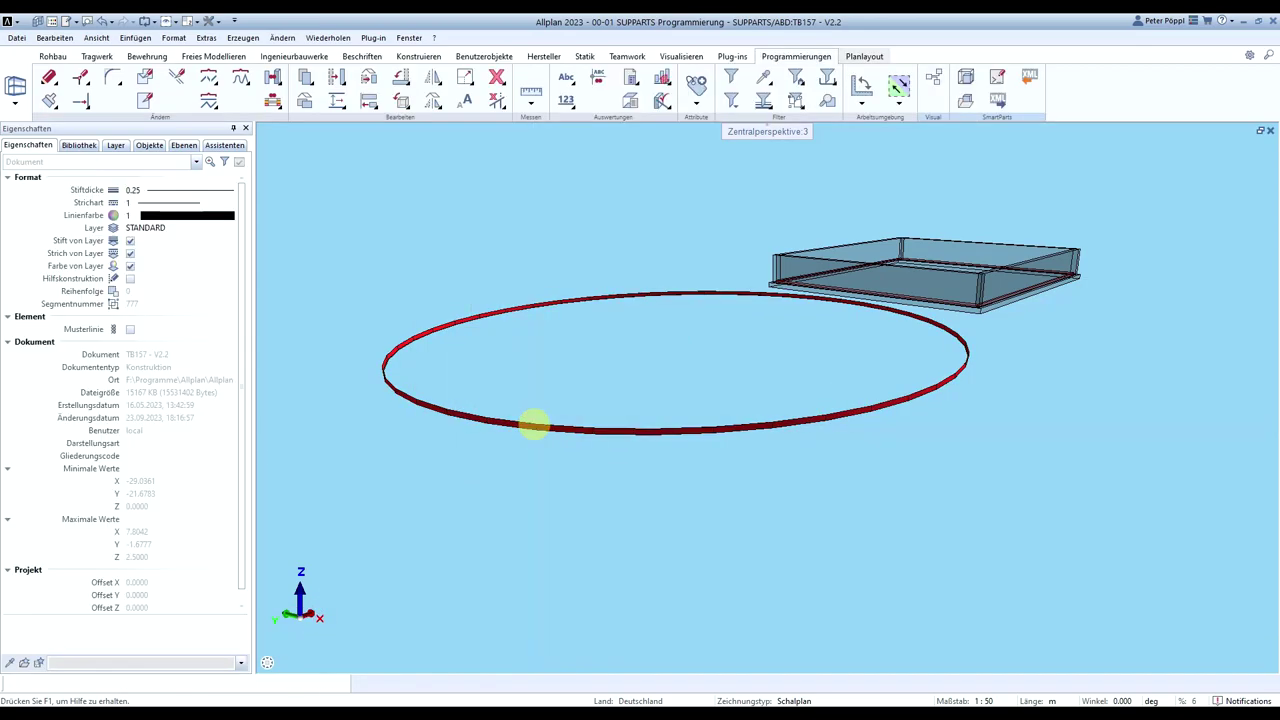
{"action": "left_click", "coordinate": [247, 253]}
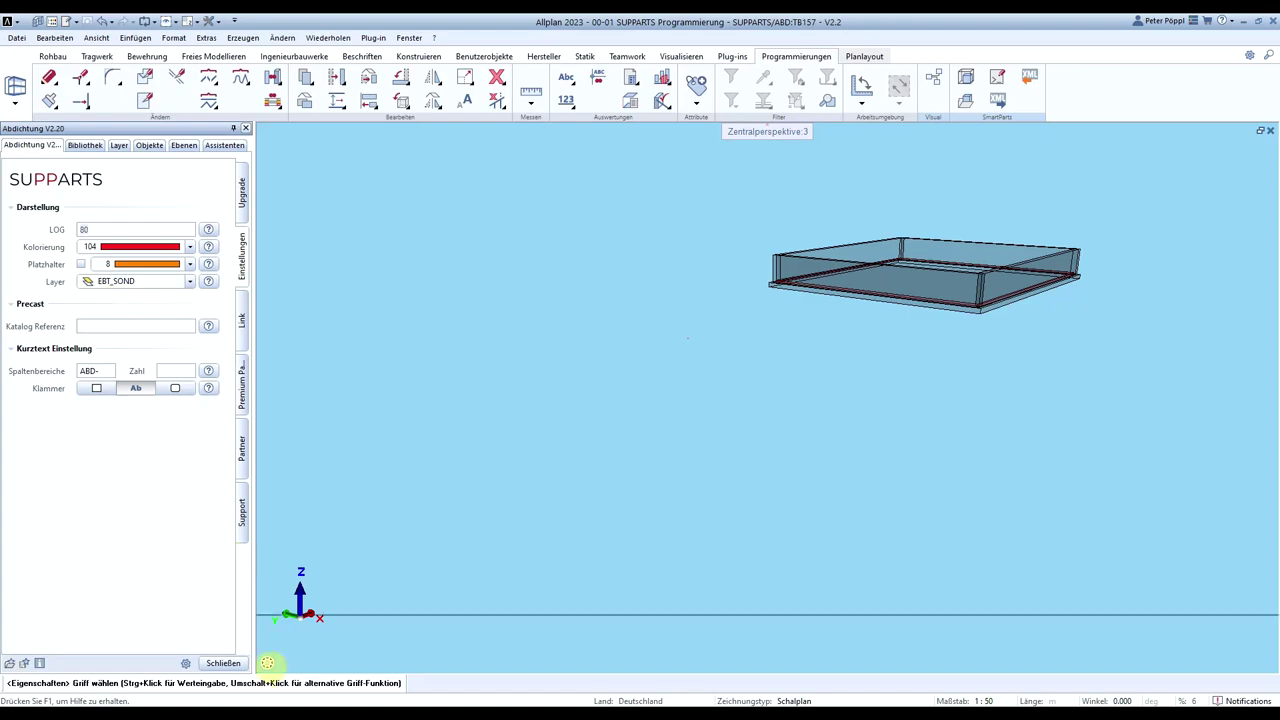
{"action": "left_click", "coordinate": [222, 663]}
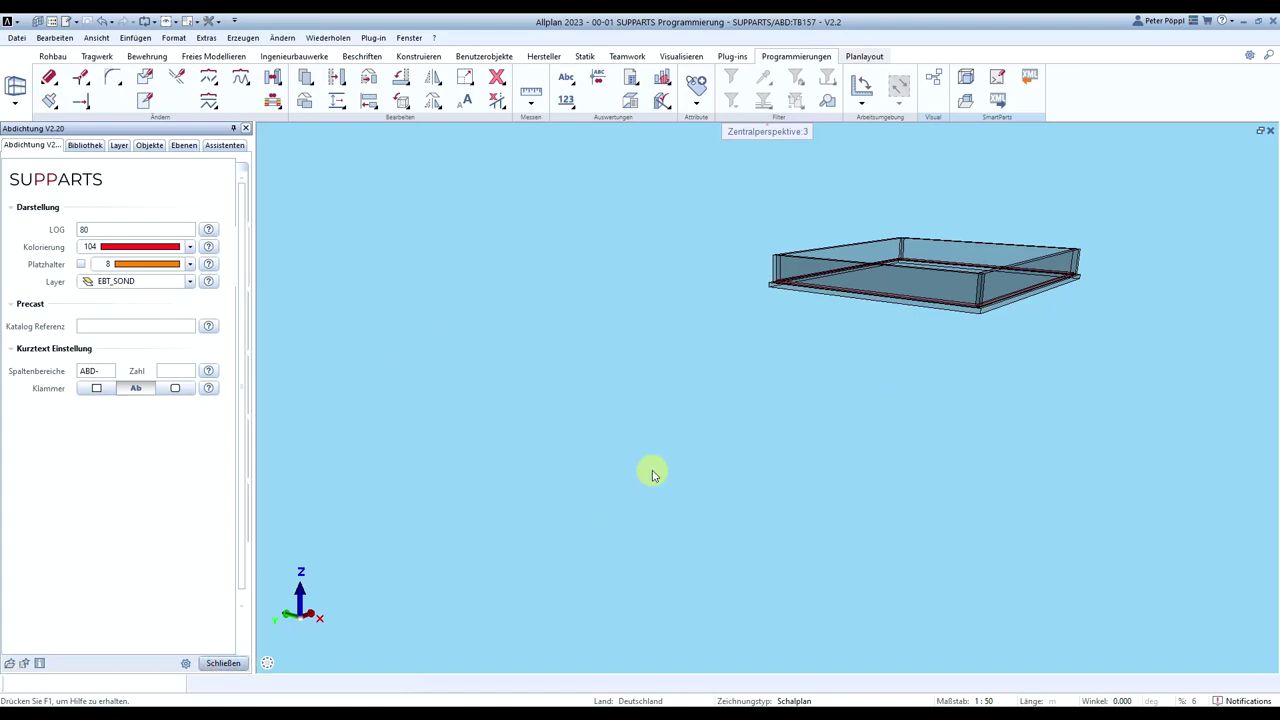
Edit the round Fugenblech again and raise its LOG value to 400 for a finer curve
{"action": "scroll", "coordinate": [528, 424], "scroll_direction": "up", "scroll_amount": 2}
{"action": "scroll", "coordinate": [528, 424], "scroll_direction": "up", "scroll_amount": 5}
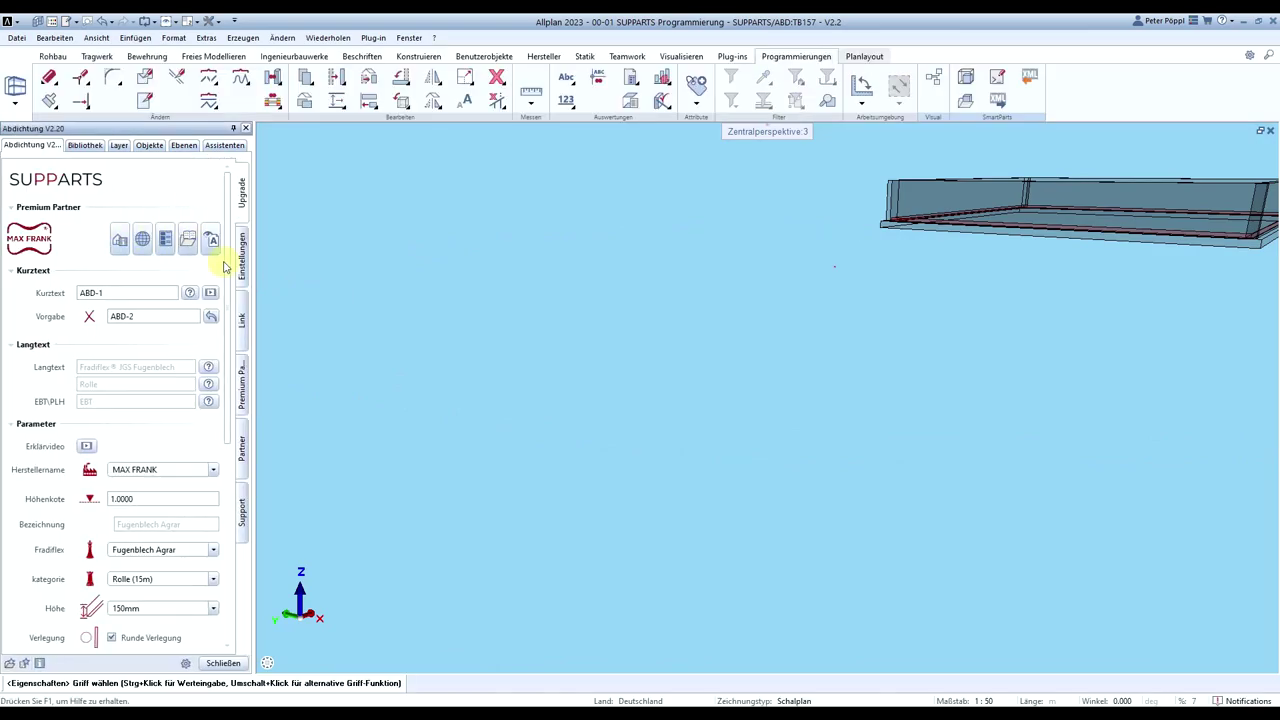
{"action": "left_click", "coordinate": [240, 266]}
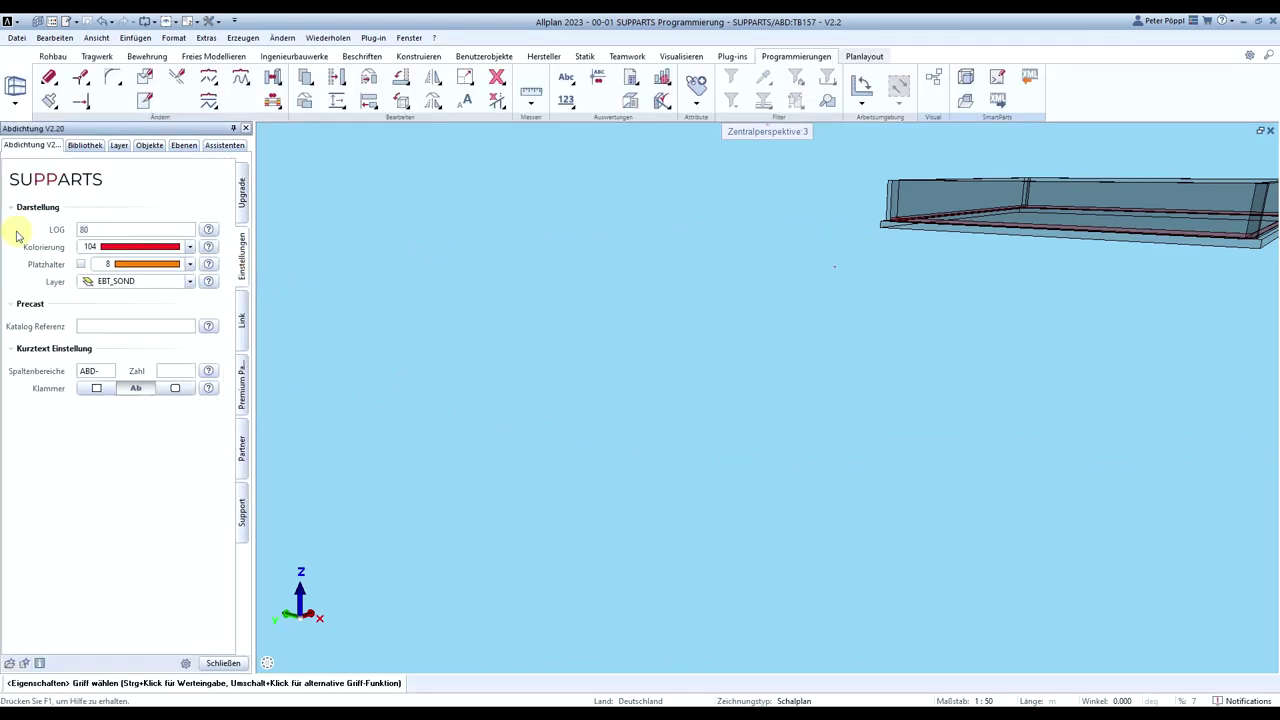
{"action": "type", "text": "00"}
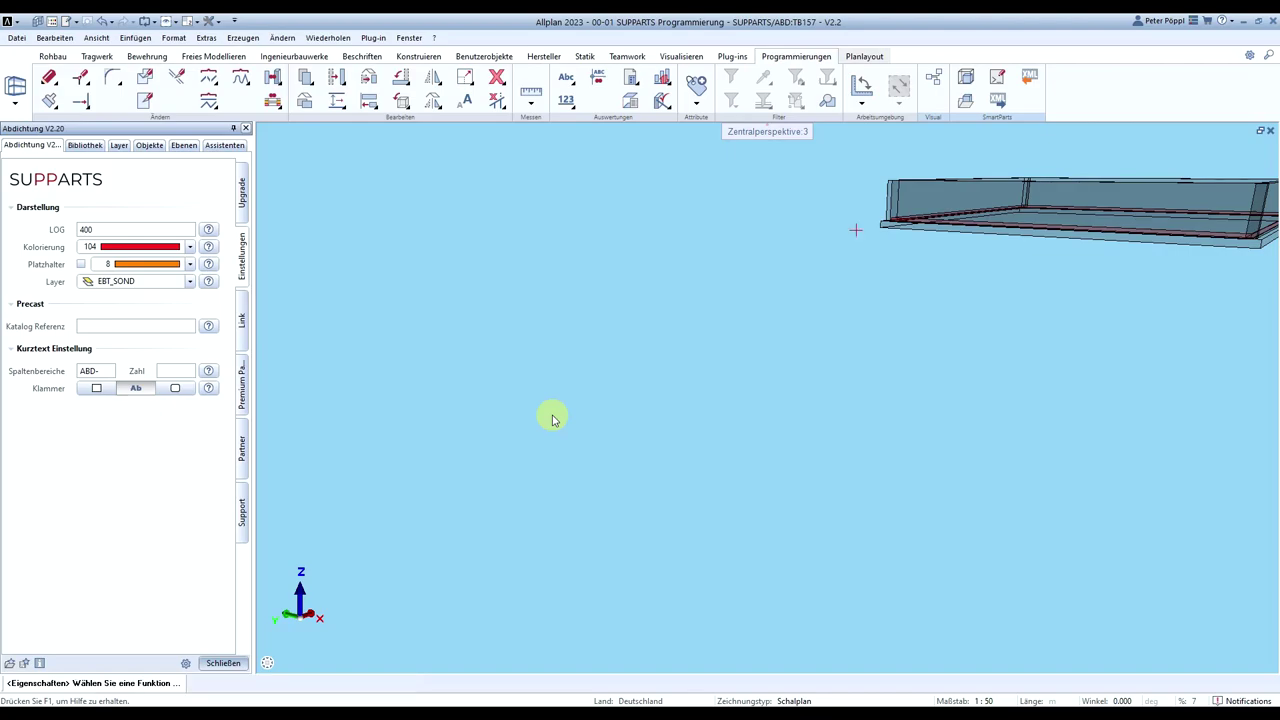
{"action": "key", "text": "Escape"}
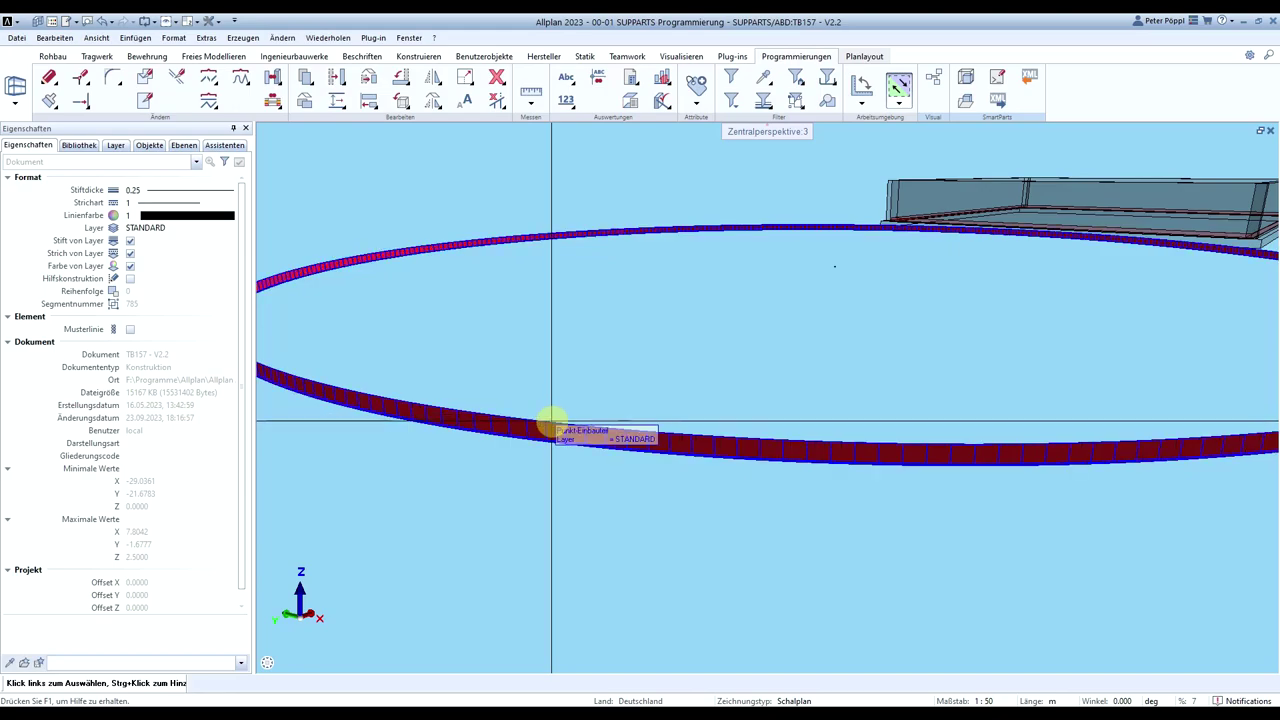
Reopen the round Fugenblech's parameters and adopt the suggested Kurztext ABD-2
{"action": "scroll", "coordinate": [551, 420], "scroll_direction": "down", "scroll_amount": 1}
{"action": "scroll", "coordinate": [551, 420], "scroll_direction": "down", "scroll_amount": 1}
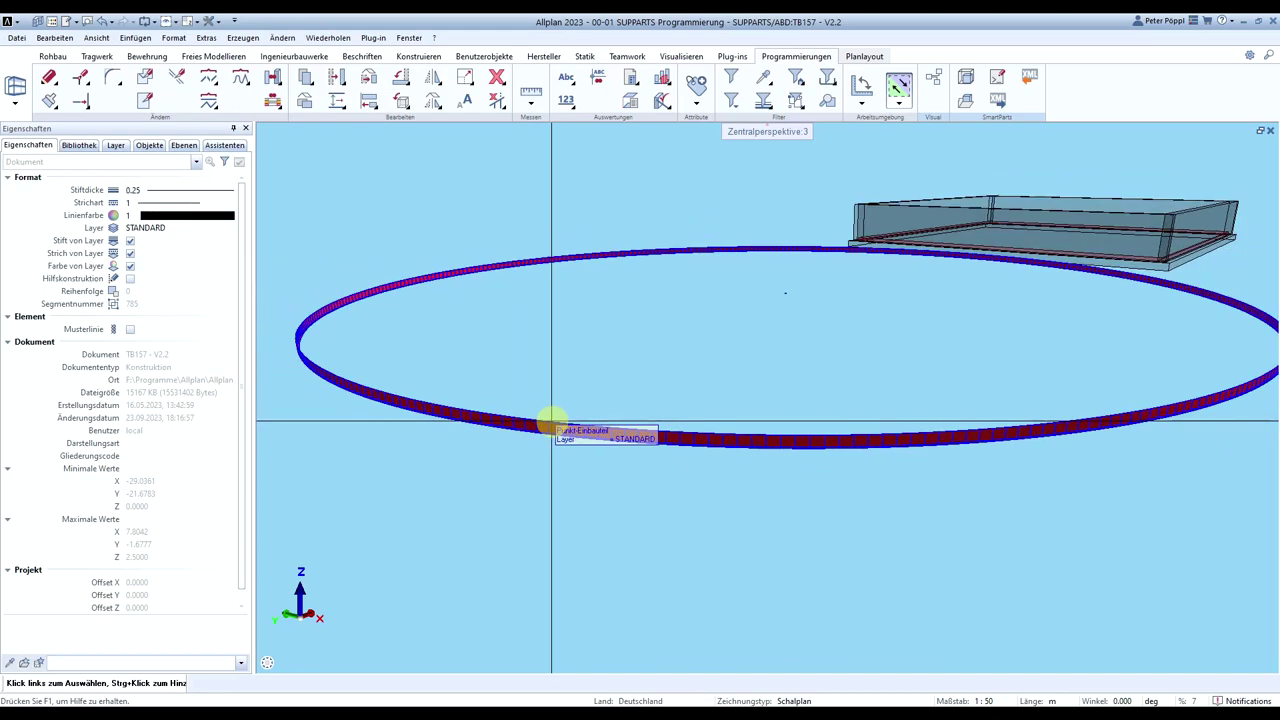
{"action": "double_click", "coordinate": [551, 420]}
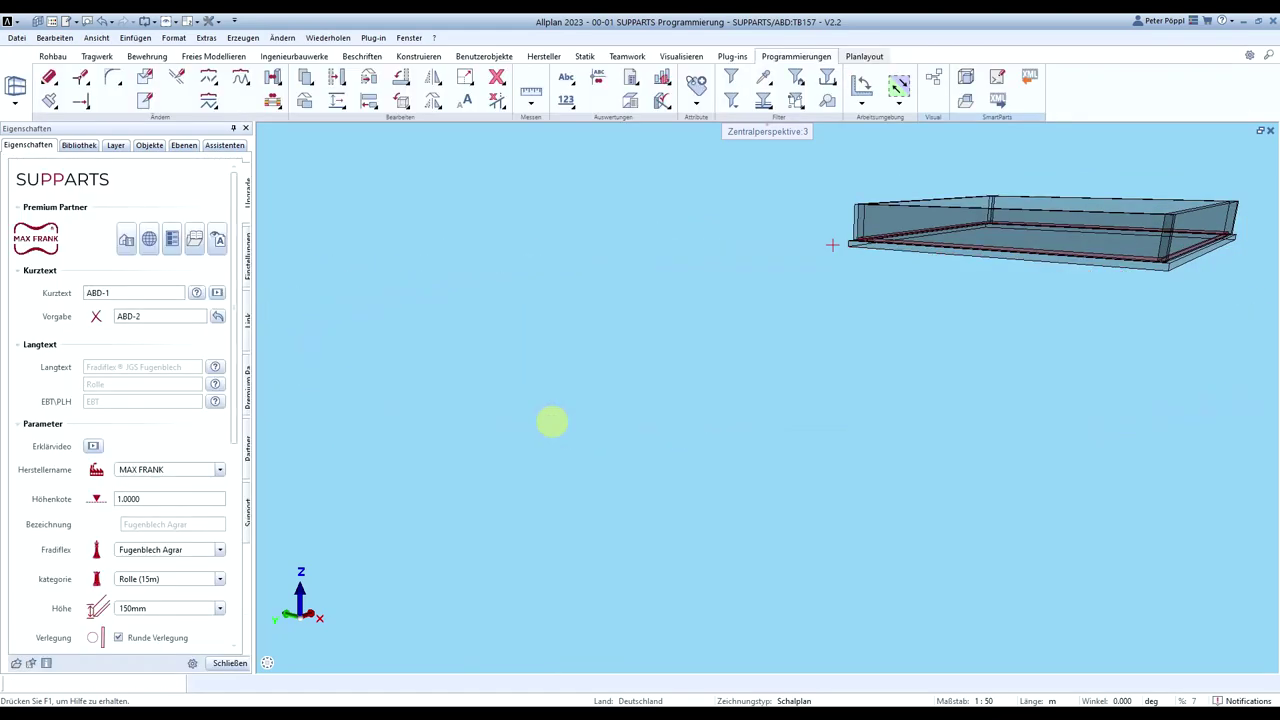
{"action": "left_click", "coordinate": [214, 317]}
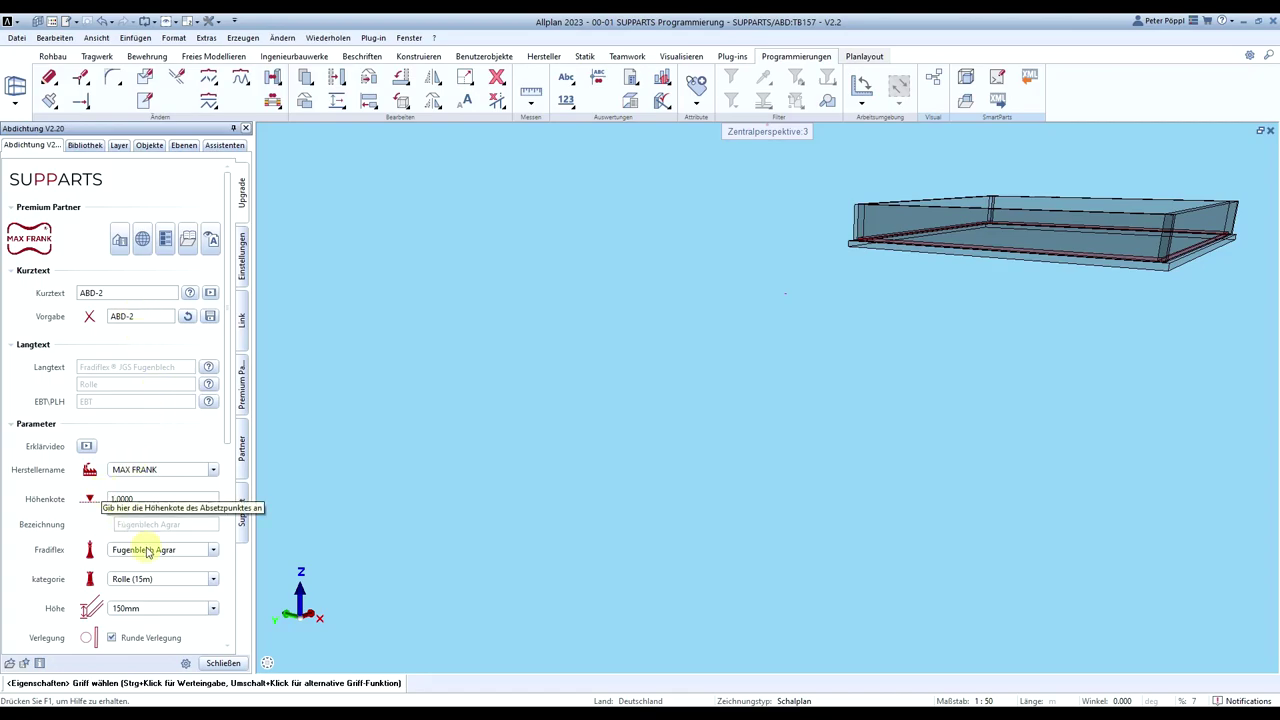
Turn off Runde Verlegung to lay the Fugenblech Agrar straight, and open its display settings
{"action": "left_click", "coordinate": [177, 551]}
{"action": "left_click", "coordinate": [177, 553]}
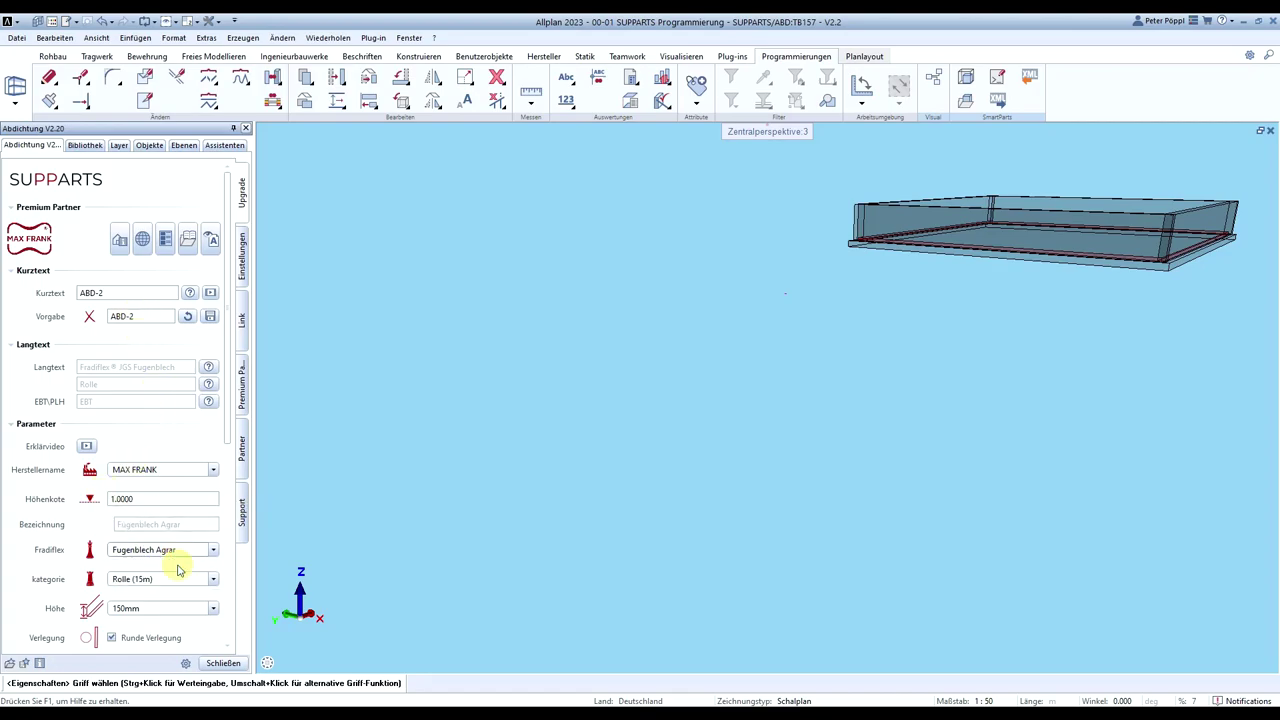
{"action": "left_click", "coordinate": [111, 637]}
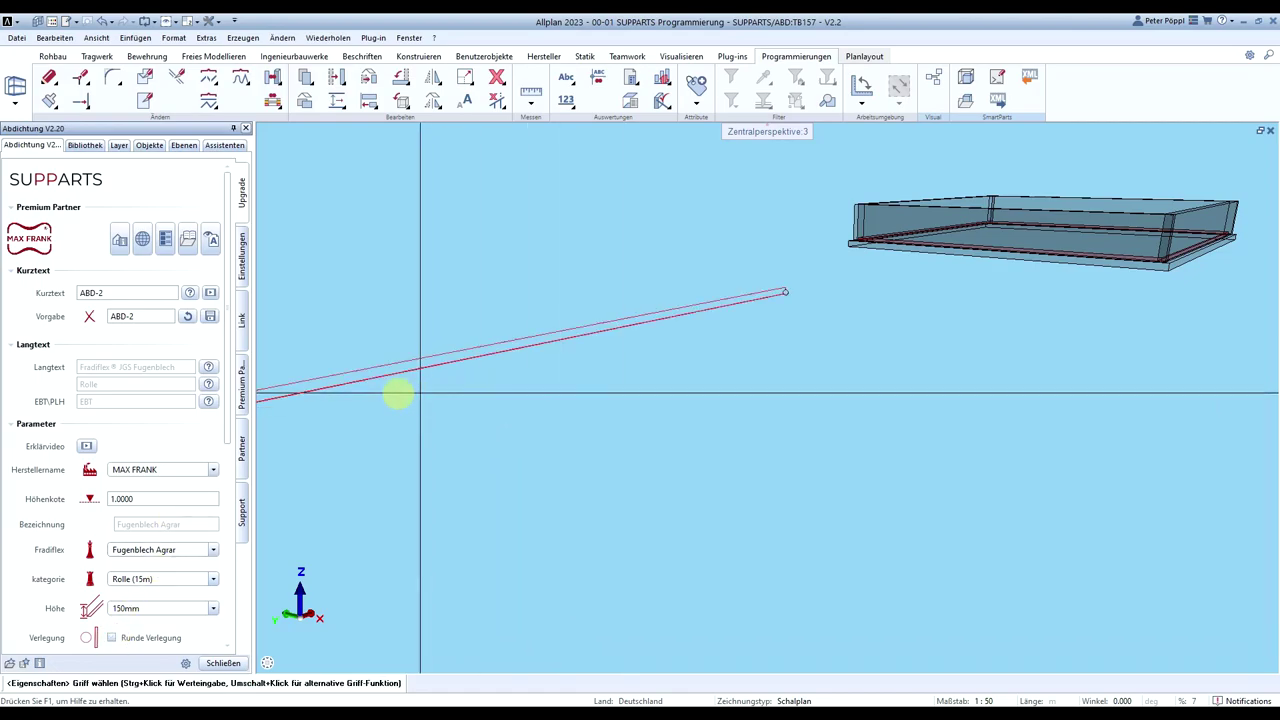
{"action": "left_click", "coordinate": [241, 253]}
{"action": "scroll", "coordinate": [800, 383], "scroll_direction": "down", "scroll_amount": 2}
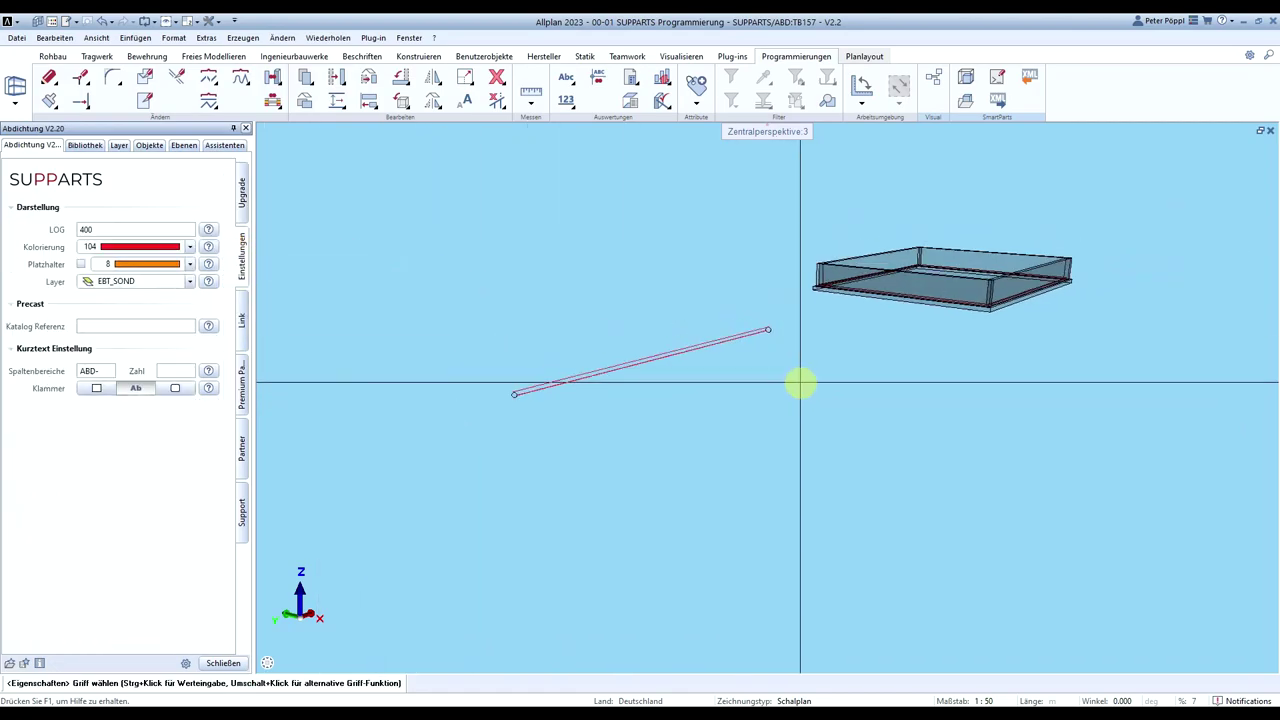
Set the Fugenblech Agrar's Kolorierung to colour 116 and turn on its Platzhalter display
{"action": "scroll", "coordinate": [334, 311], "scroll_direction": "up", "scroll_amount": 1}
{"action": "left_click", "coordinate": [193, 248]}
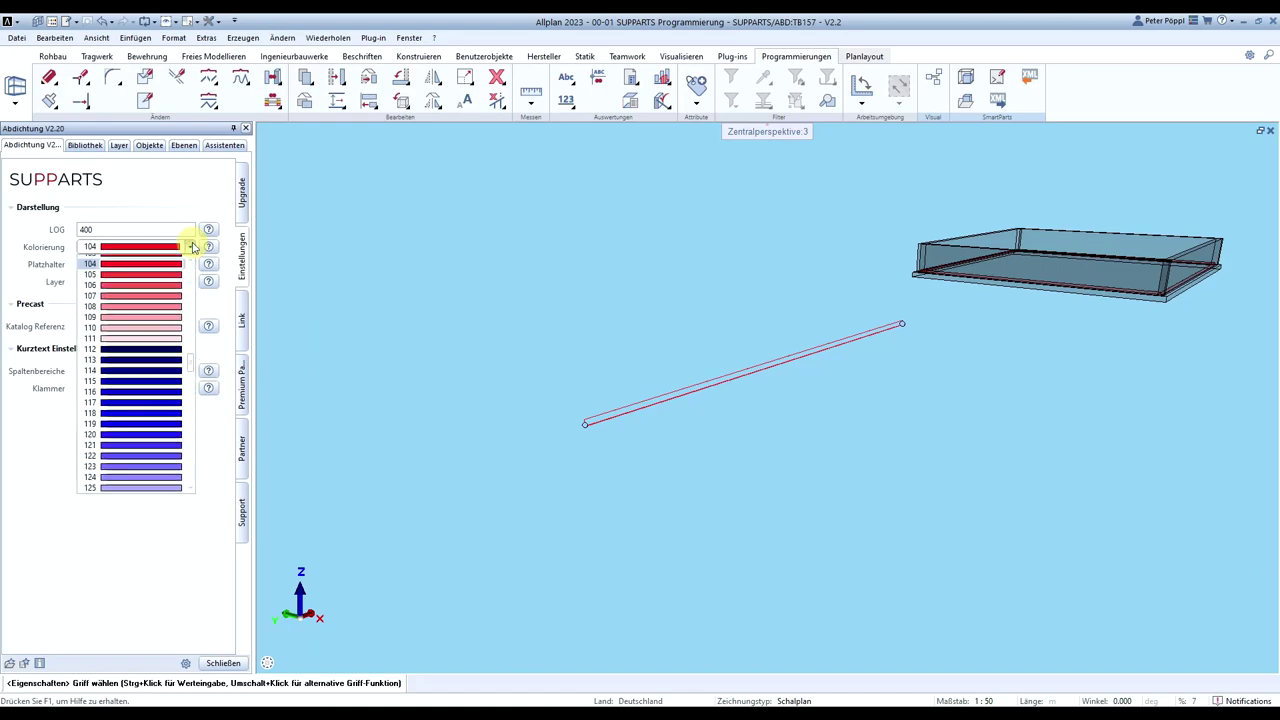
{"action": "left_click", "coordinate": [157, 380]}
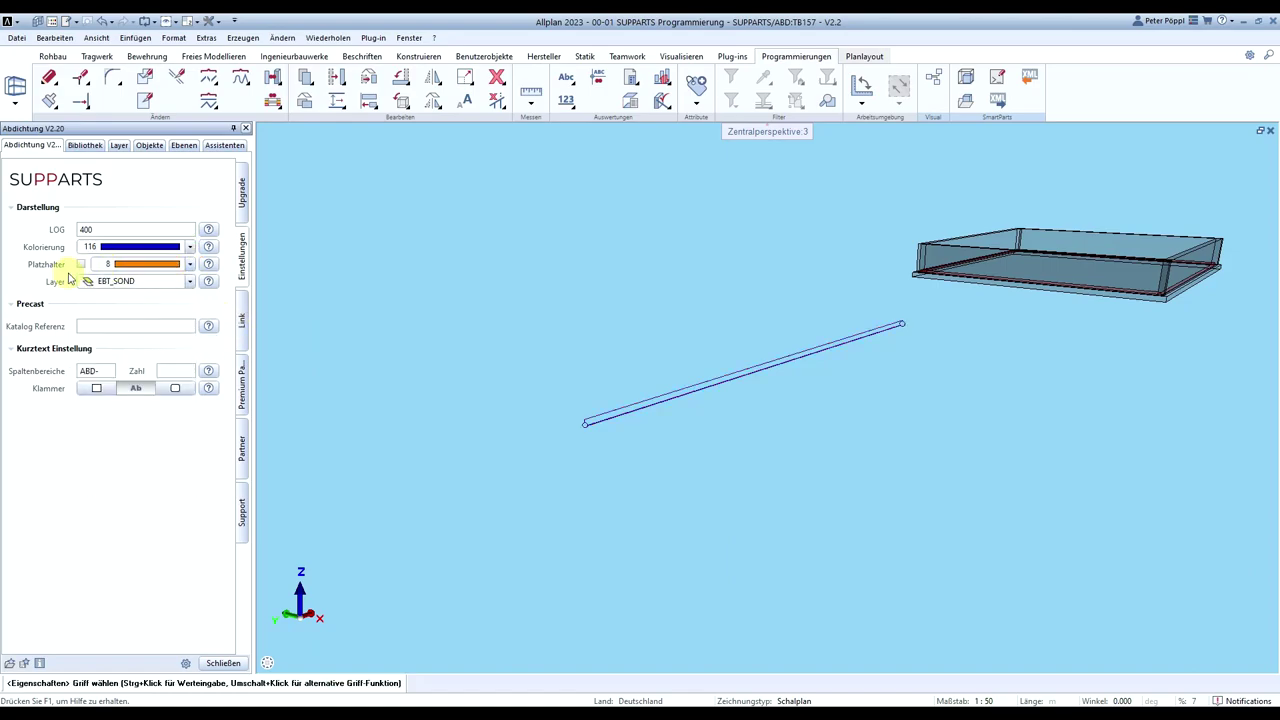
{"action": "left_click", "coordinate": [80, 265]}
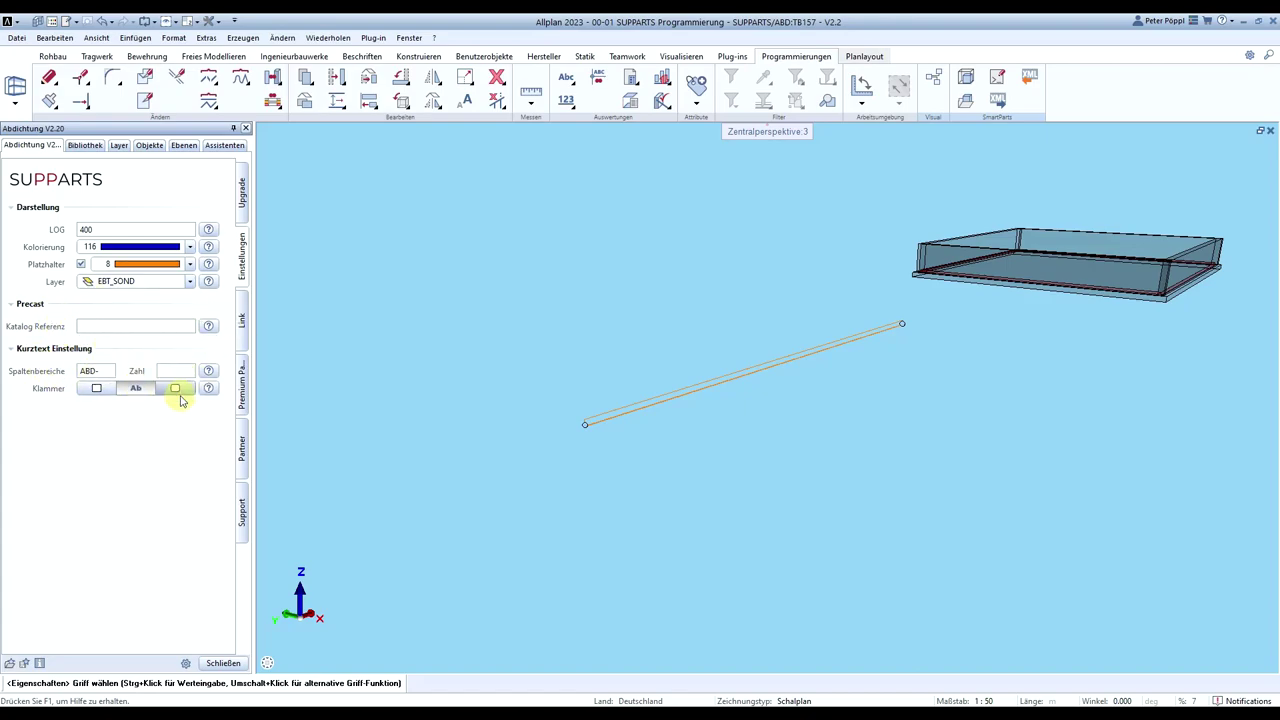
Open the Fugenblech's stored hyperlink and its tender text link in the browser, and return to the model
{"action": "left_click", "coordinate": [242, 320]}
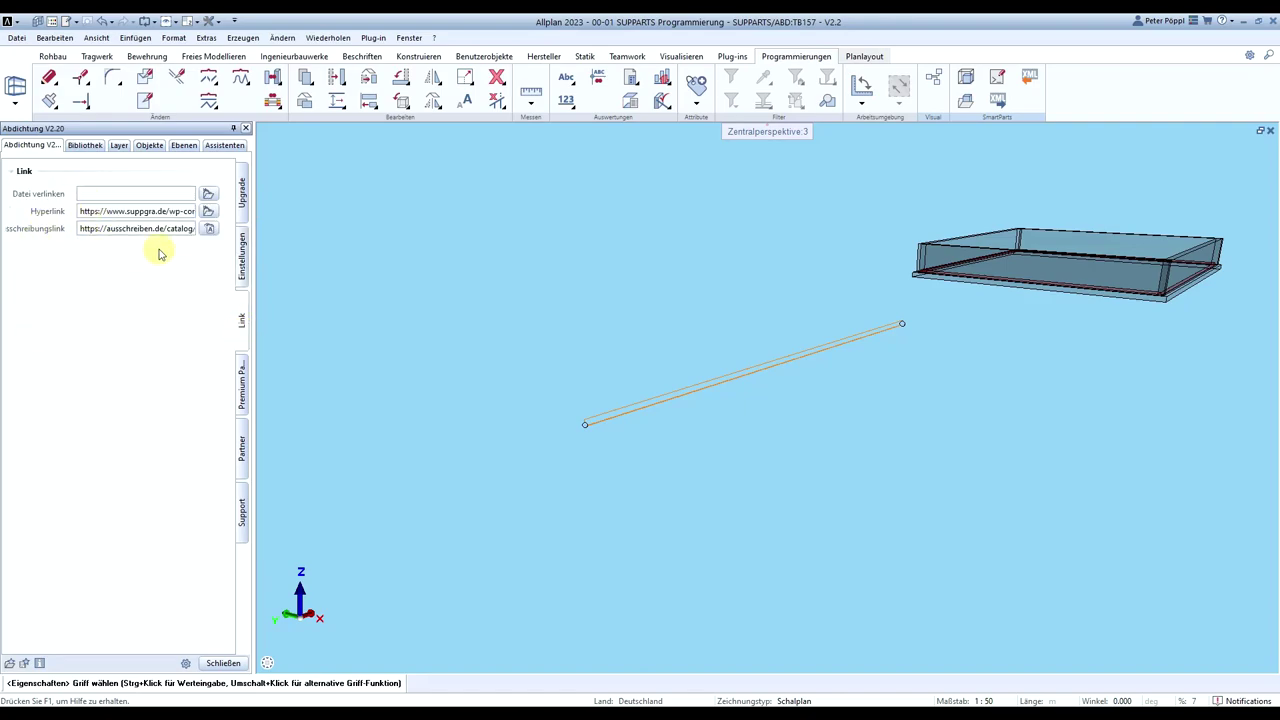
{"action": "left_click", "coordinate": [205, 213]}
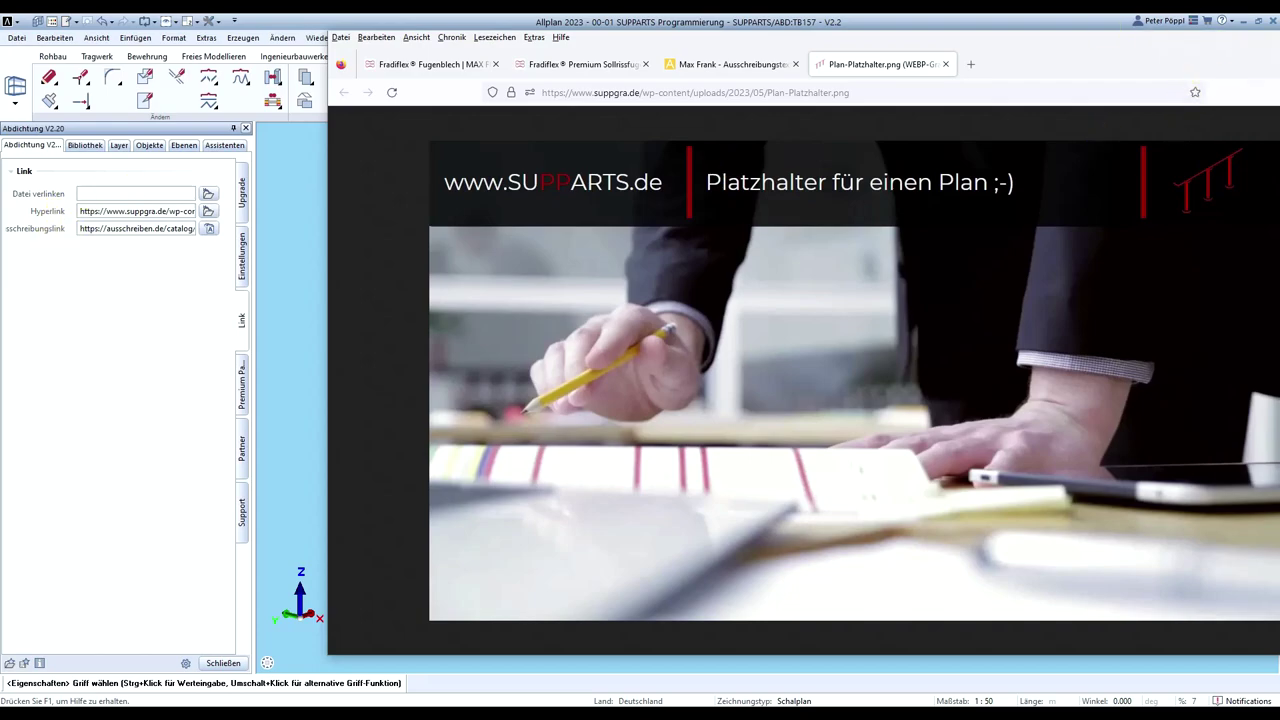
{"action": "left_click", "coordinate": [172, 258]}
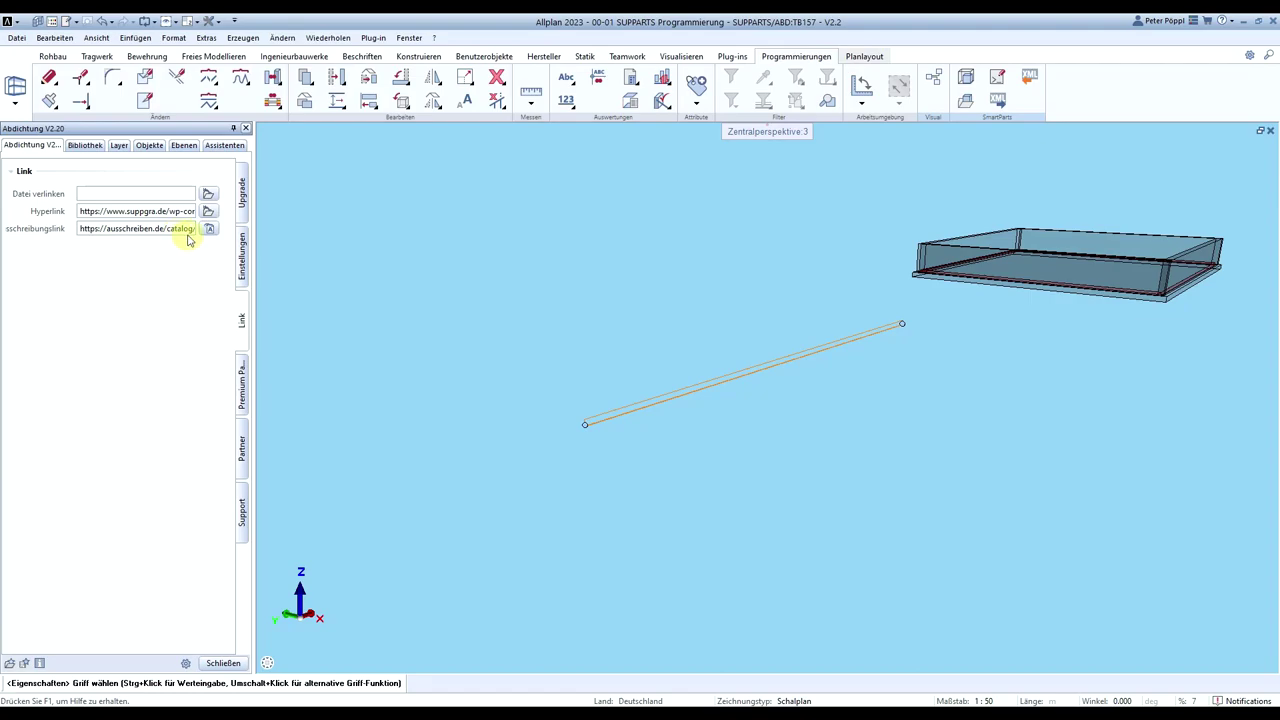
{"action": "left_click", "coordinate": [208, 229]}
{"action": "left_click", "coordinate": [149, 358]}
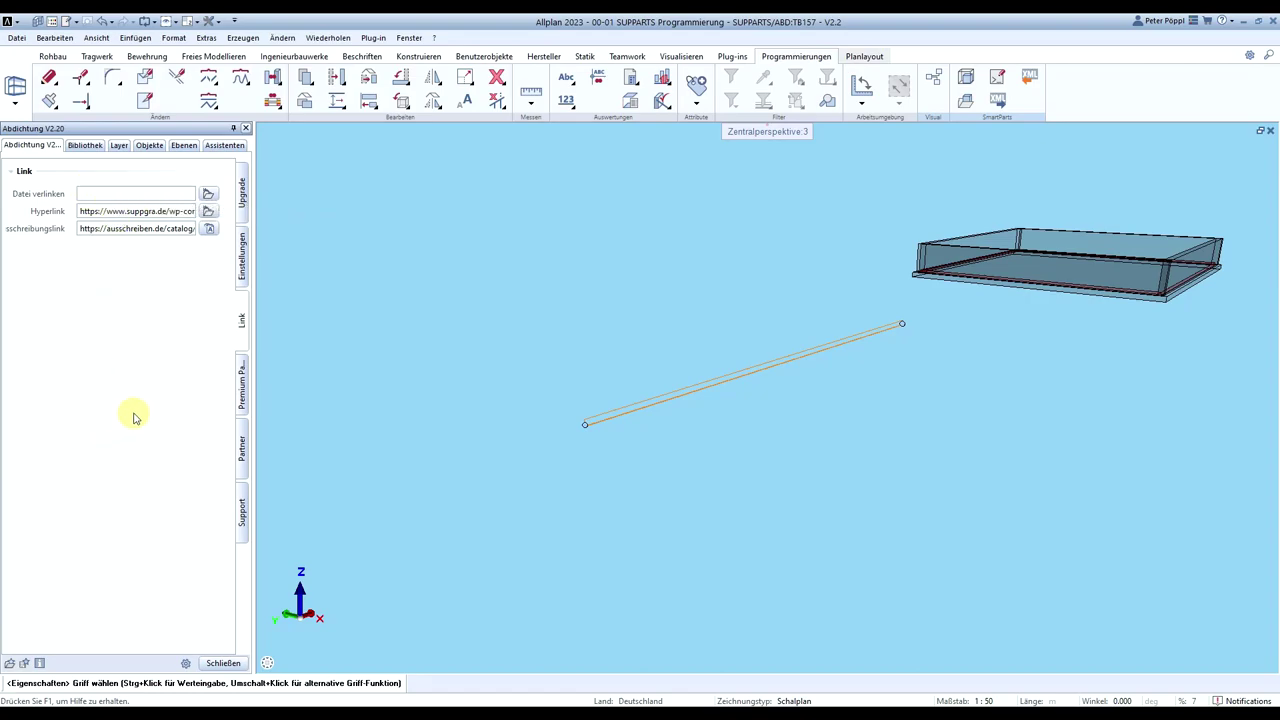
View the MAX FRANK joint configurator and the Fradiflex support contact page from the Premium Partner links
{"action": "left_click", "coordinate": [244, 384]}
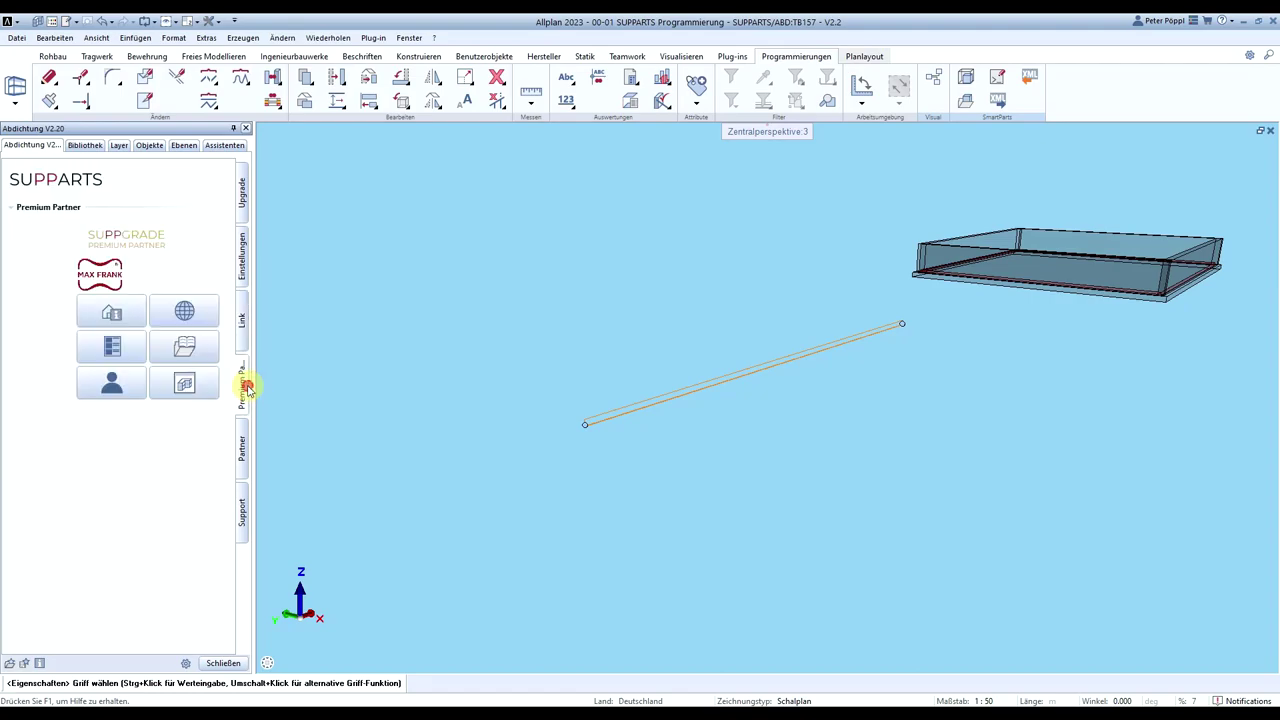
{"action": "left_click", "coordinate": [168, 378]}
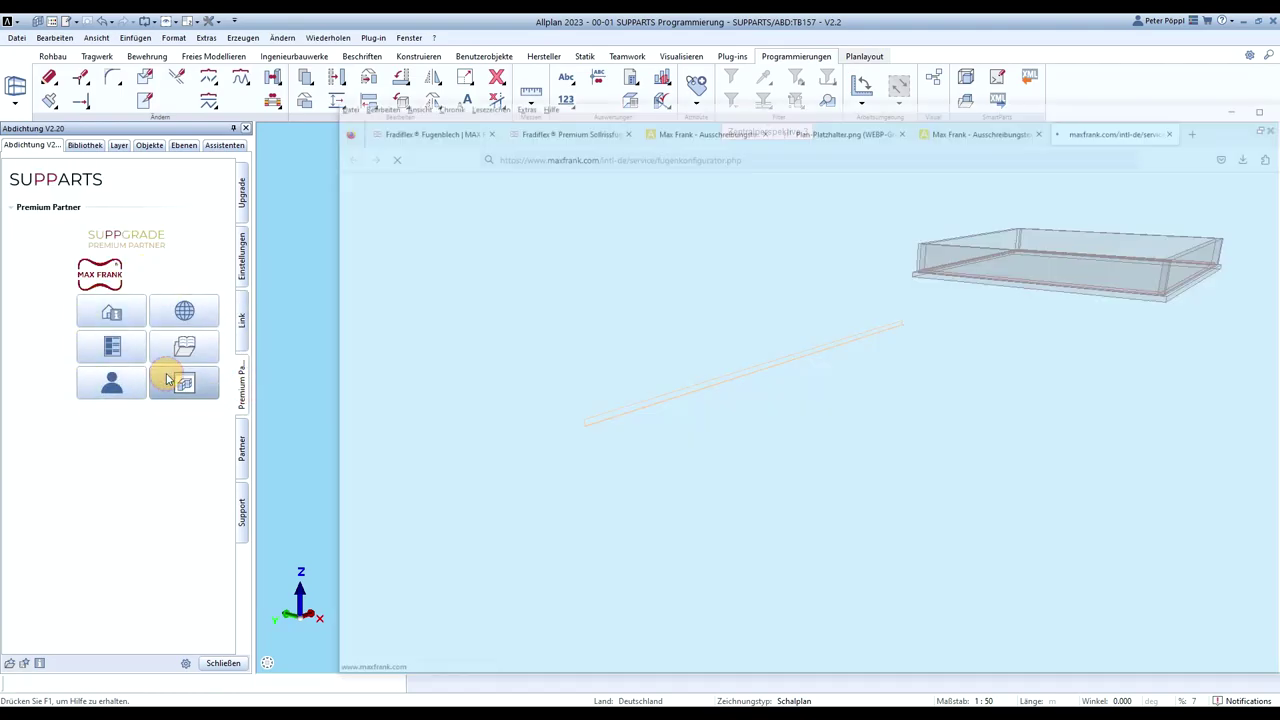
{"action": "scroll", "coordinate": [677, 322], "scroll_direction": "down", "scroll_amount": 4}
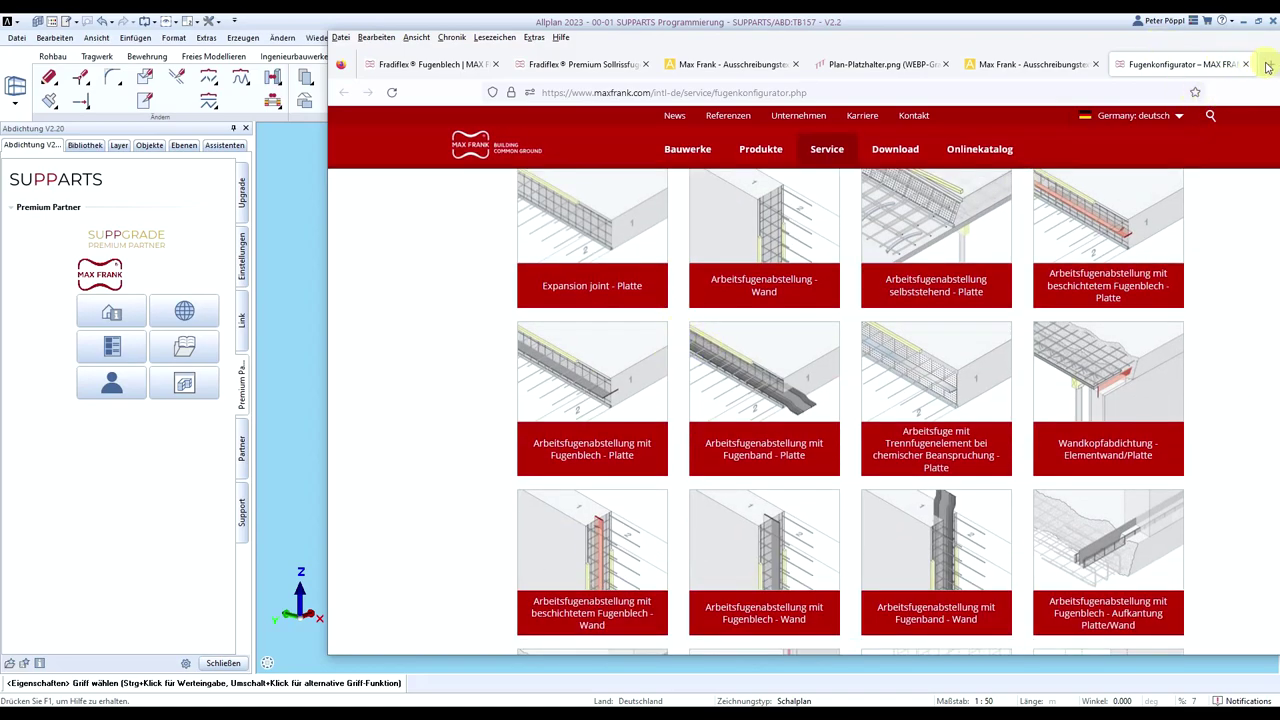
{"action": "left_click", "coordinate": [314, 349]}
{"action": "left_click", "coordinate": [116, 384]}
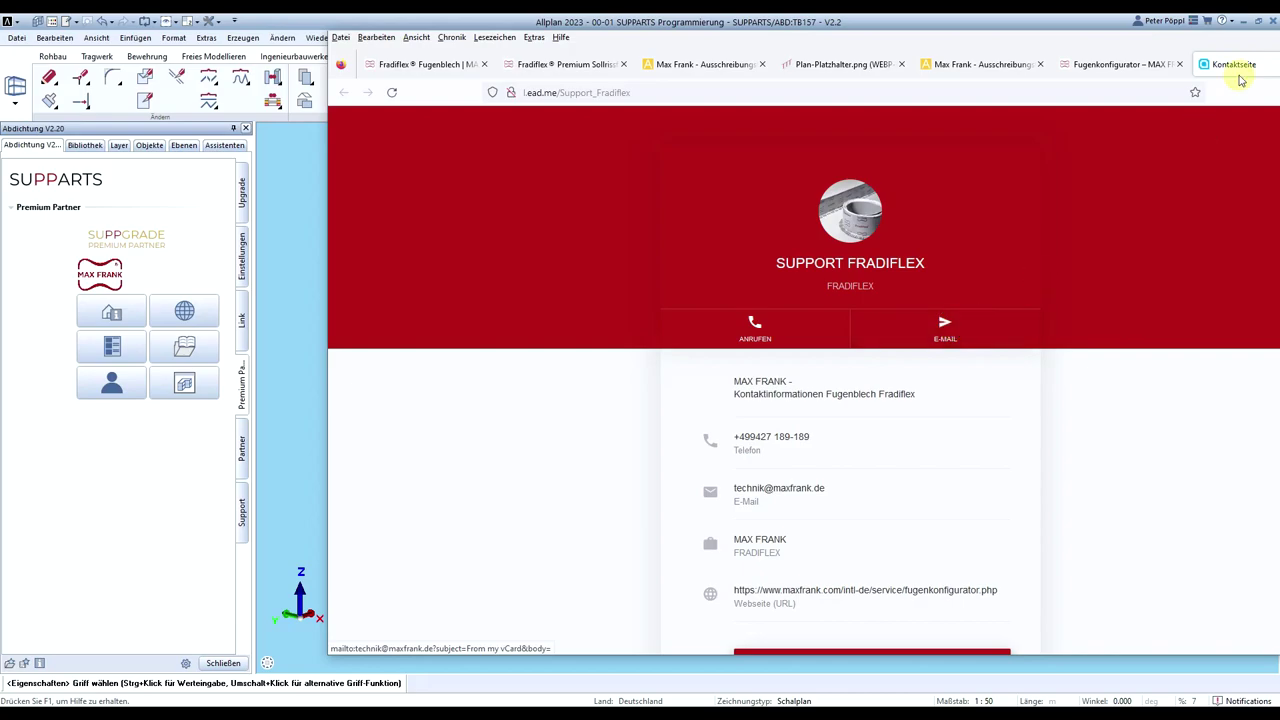
{"action": "key", "text": "alt+Tab"}
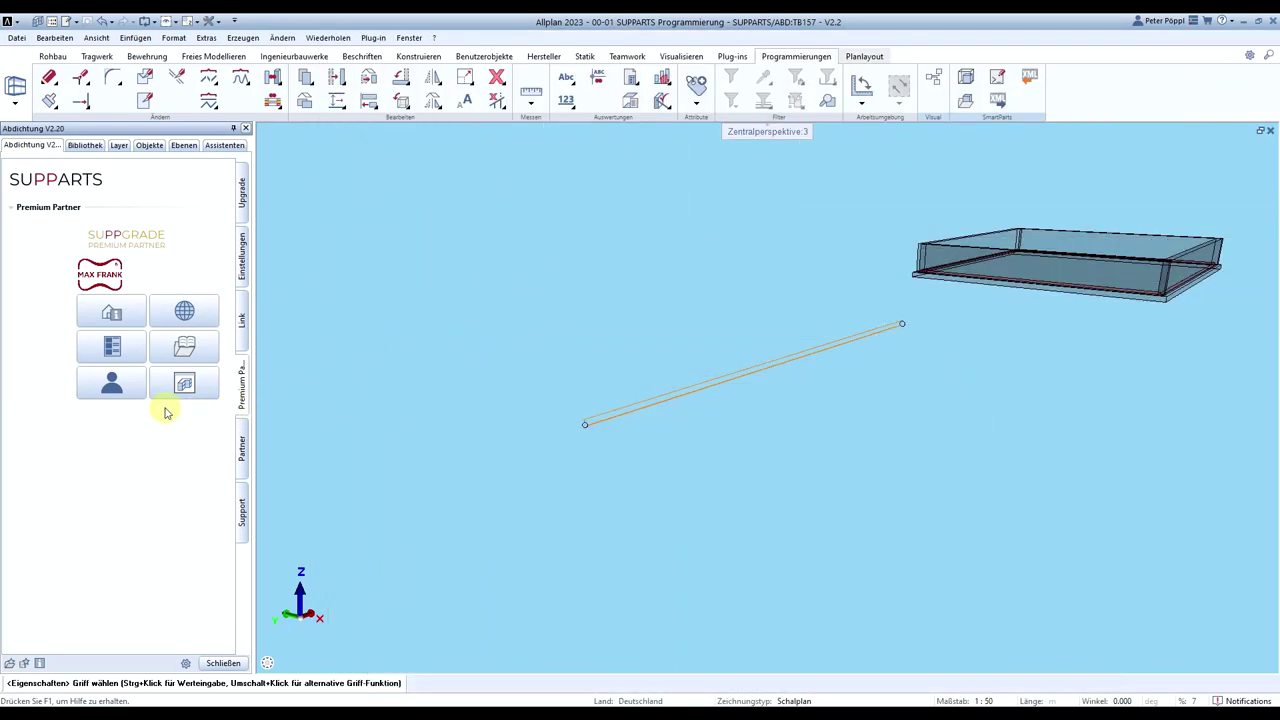
View the KRASO catalogue page for Fugenband from the partner links, and return to the model
{"action": "left_click", "coordinate": [241, 457]}
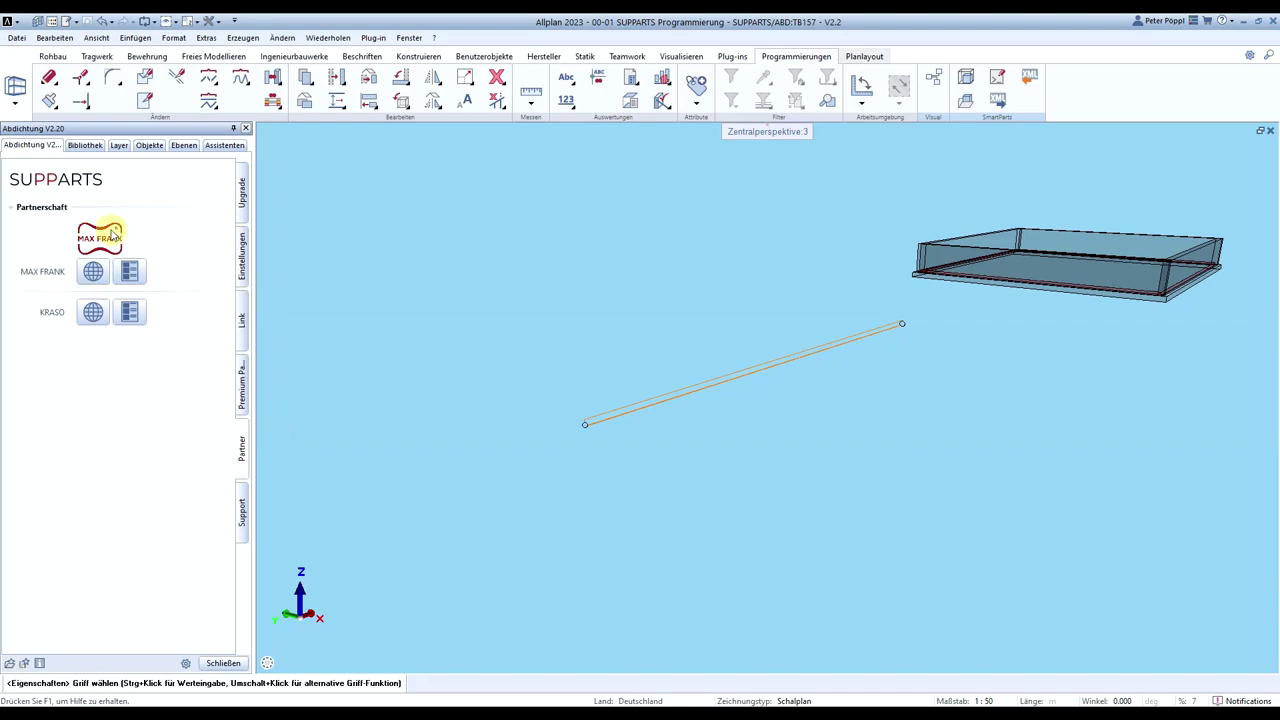
{"action": "left_click", "coordinate": [128, 314]}
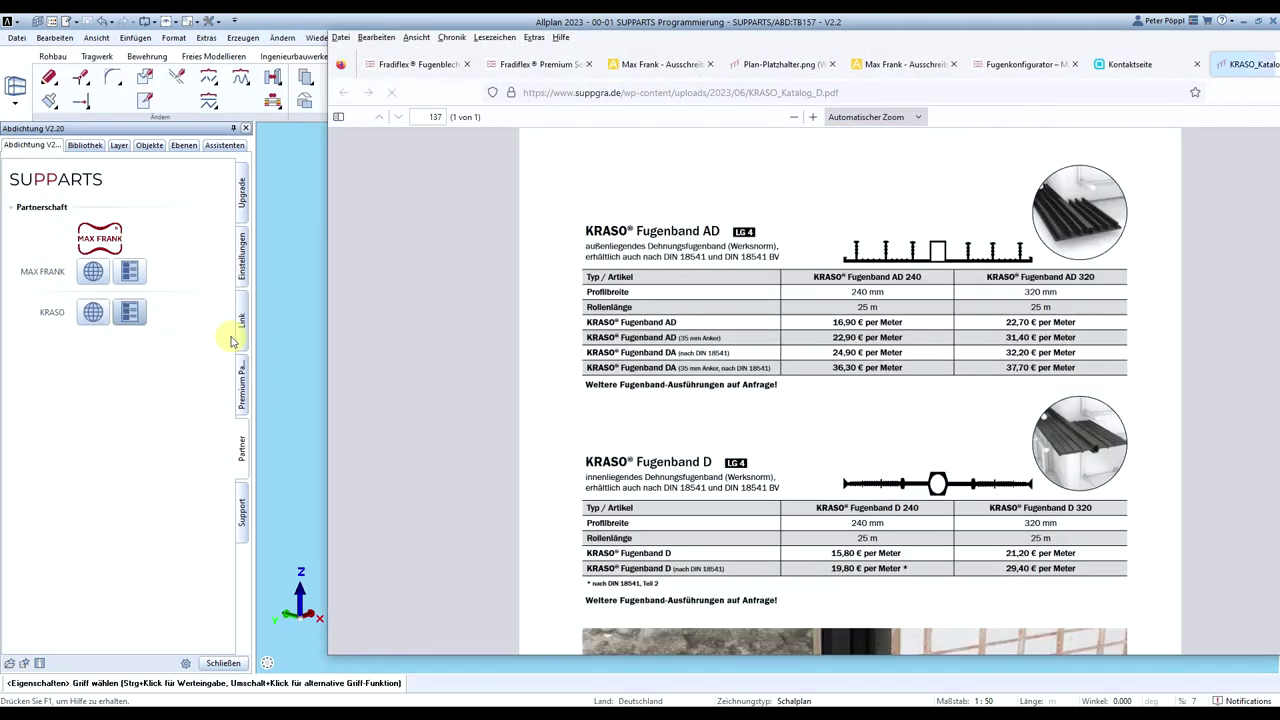
{"action": "scroll", "coordinate": [749, 334], "scroll_direction": "down", "scroll_amount": 5}
{"action": "scroll", "coordinate": [749, 334], "scroll_direction": "up", "scroll_amount": 6}
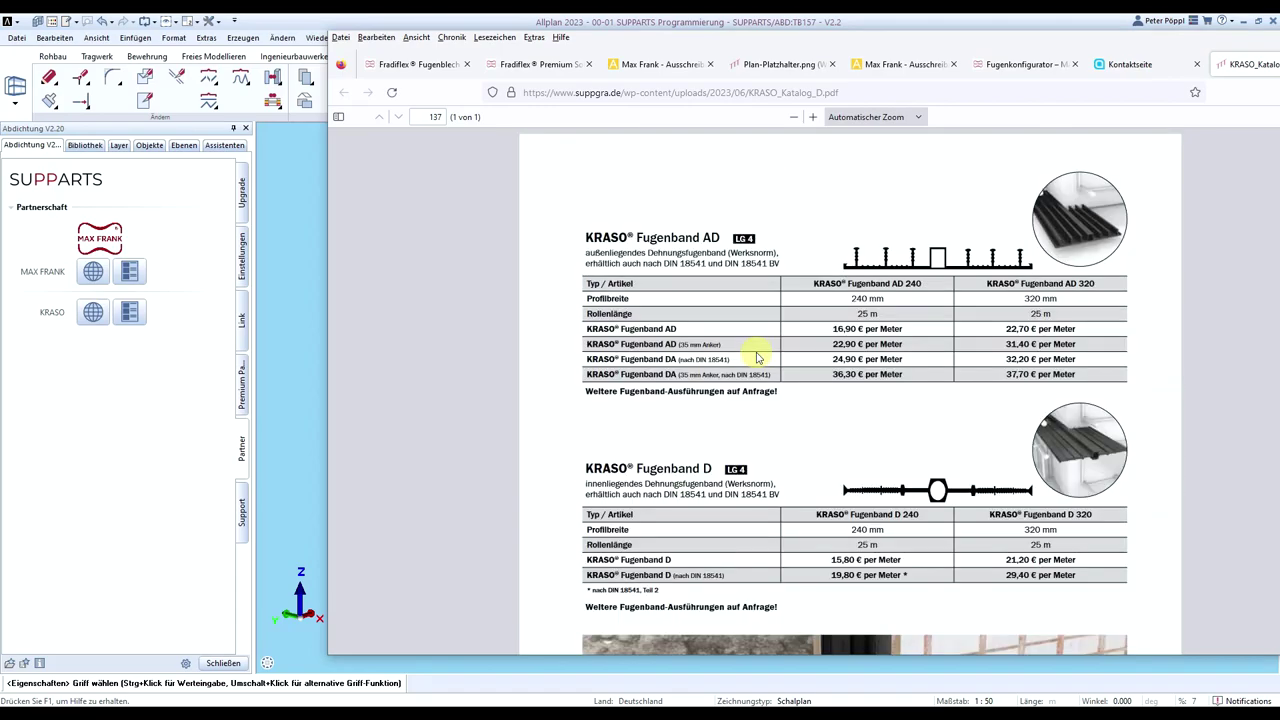
{"action": "left_click", "coordinate": [166, 331]}
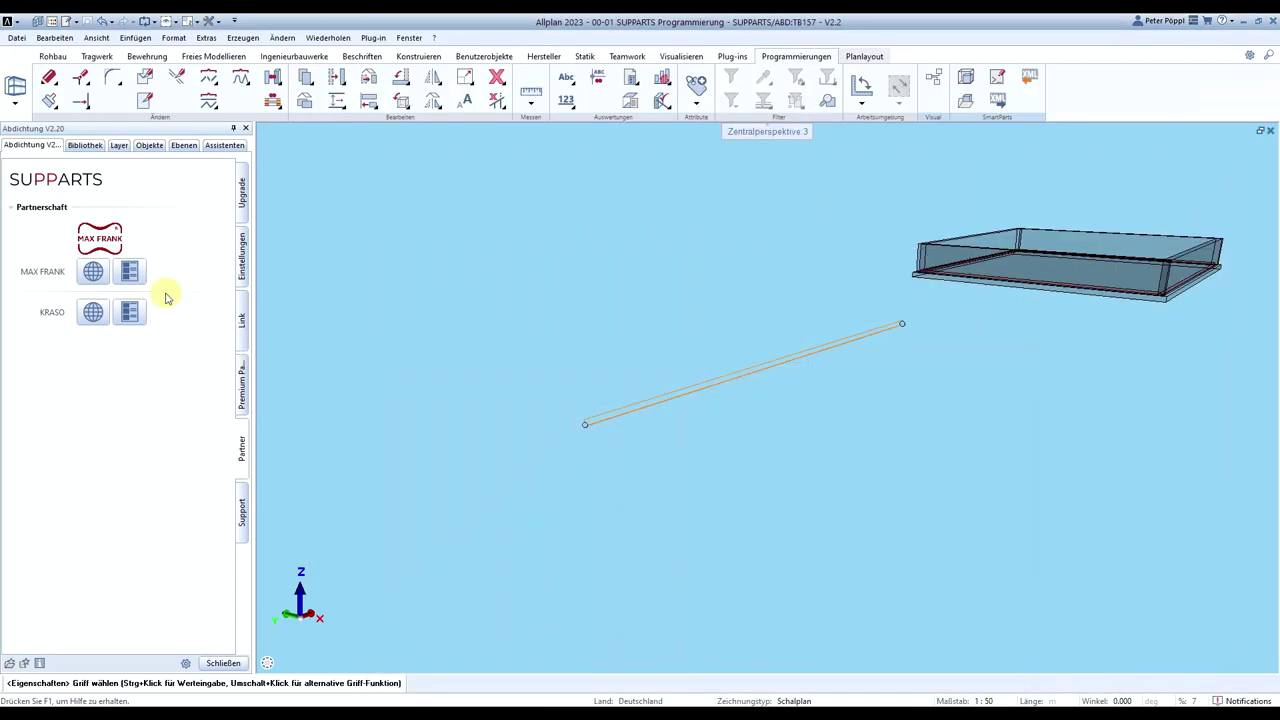
View the cs concept and Suppgrade support contact pages and Suppgrade's social media page
{"action": "left_click", "coordinate": [240, 510]}
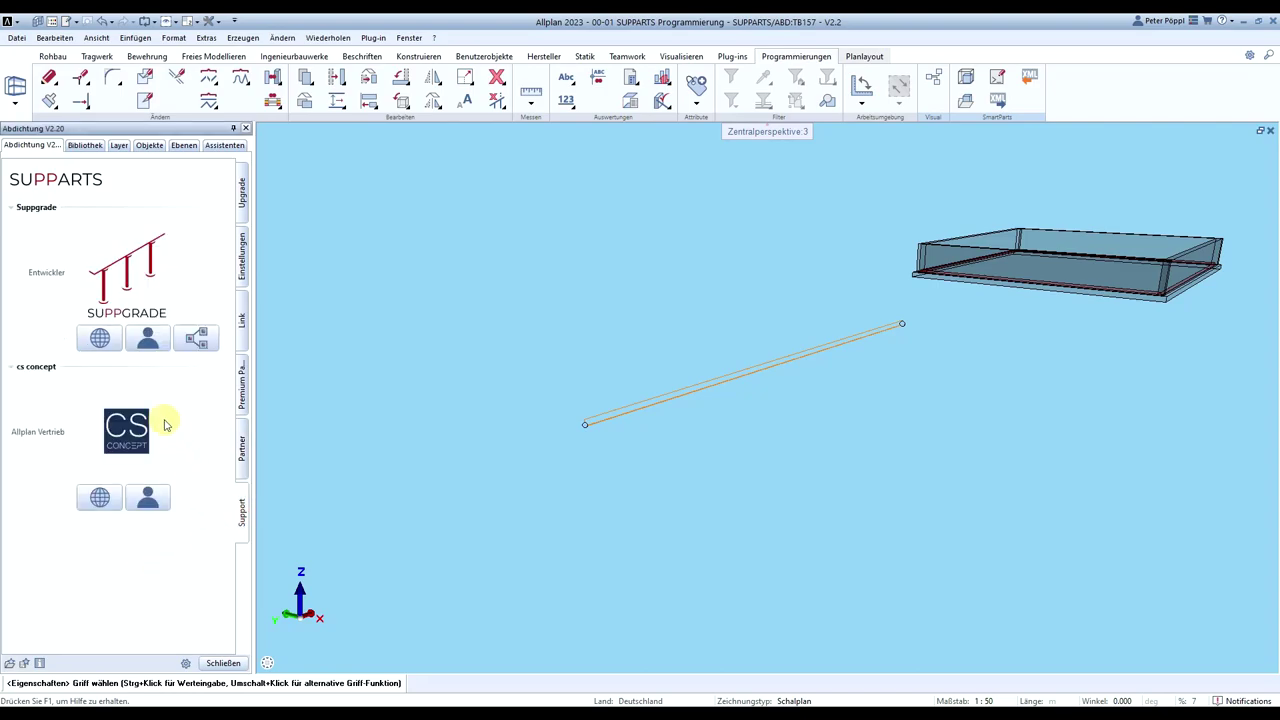
{"action": "left_click", "coordinate": [147, 497]}
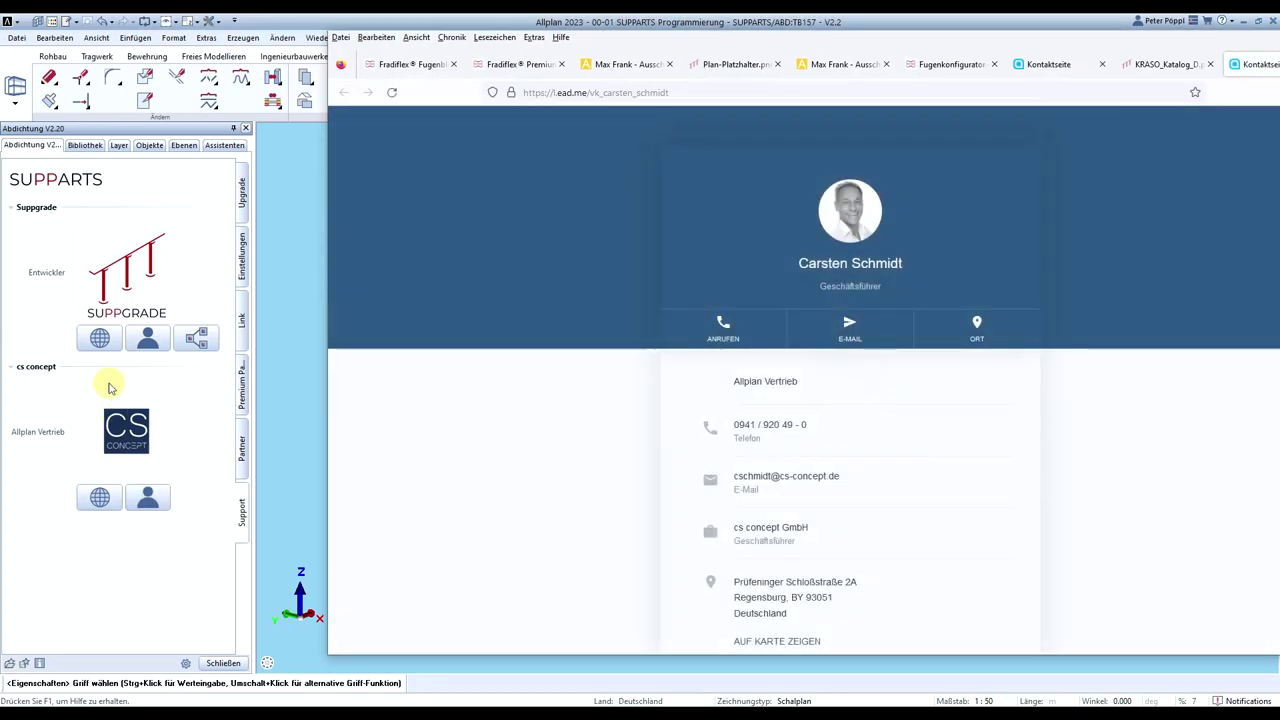
{"action": "left_click", "coordinate": [145, 340]}
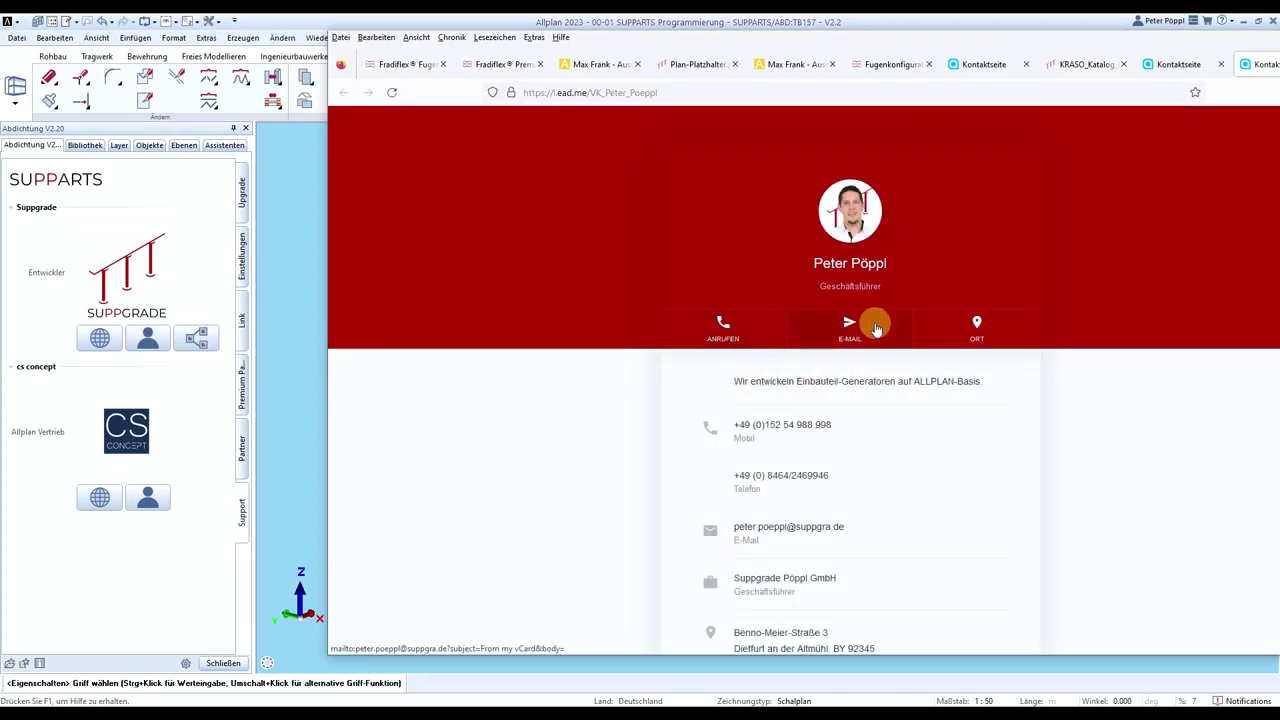
{"action": "left_click", "coordinate": [198, 340]}
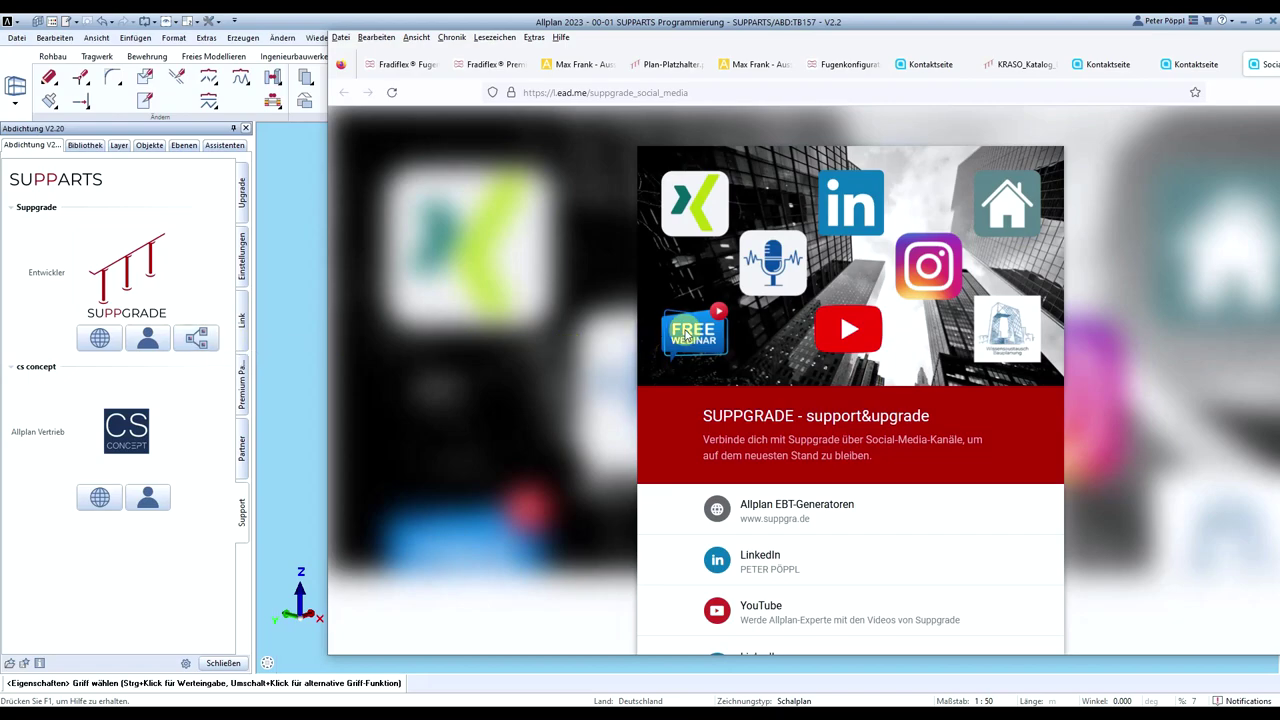
{"action": "scroll", "coordinate": [686, 336], "scroll_direction": "down", "scroll_amount": 5}
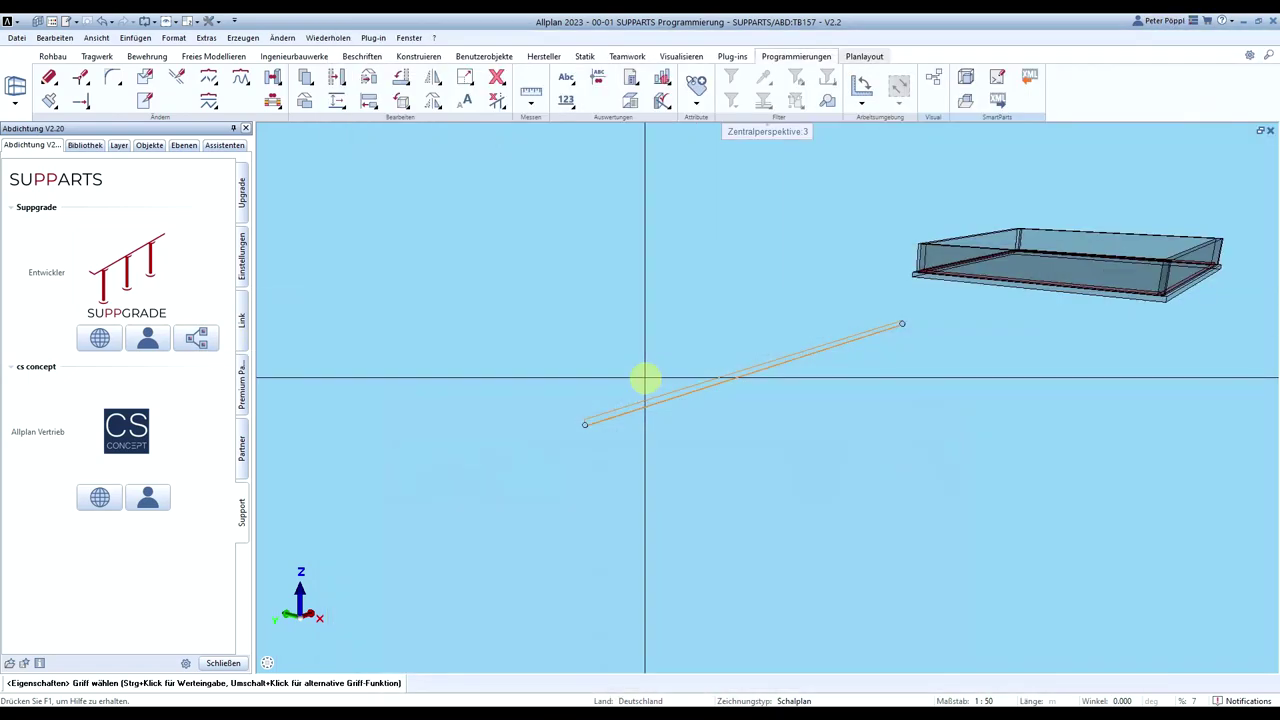
Save the Fugenblech's settings as the preset file "fradiflex® jgs fugenblech rolle.txt" and finish editing the element
{"action": "left_click", "coordinate": [240, 189]}
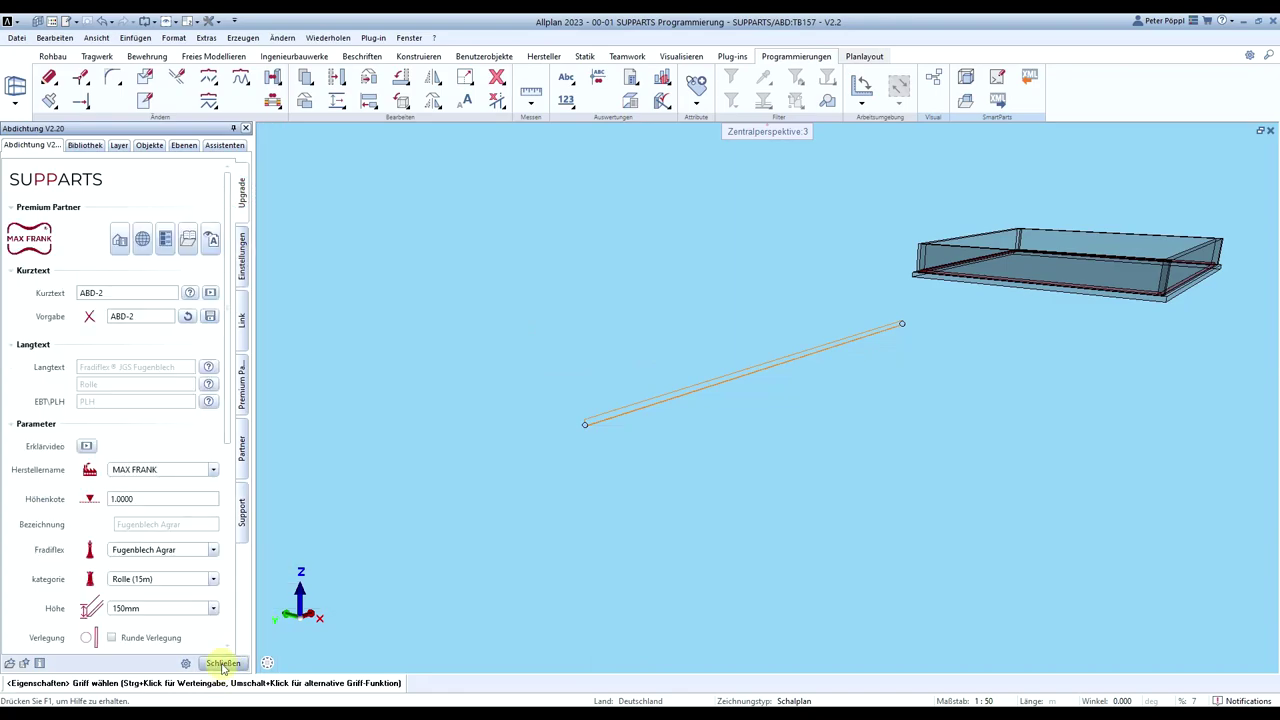
{"action": "left_click", "coordinate": [211, 317]}
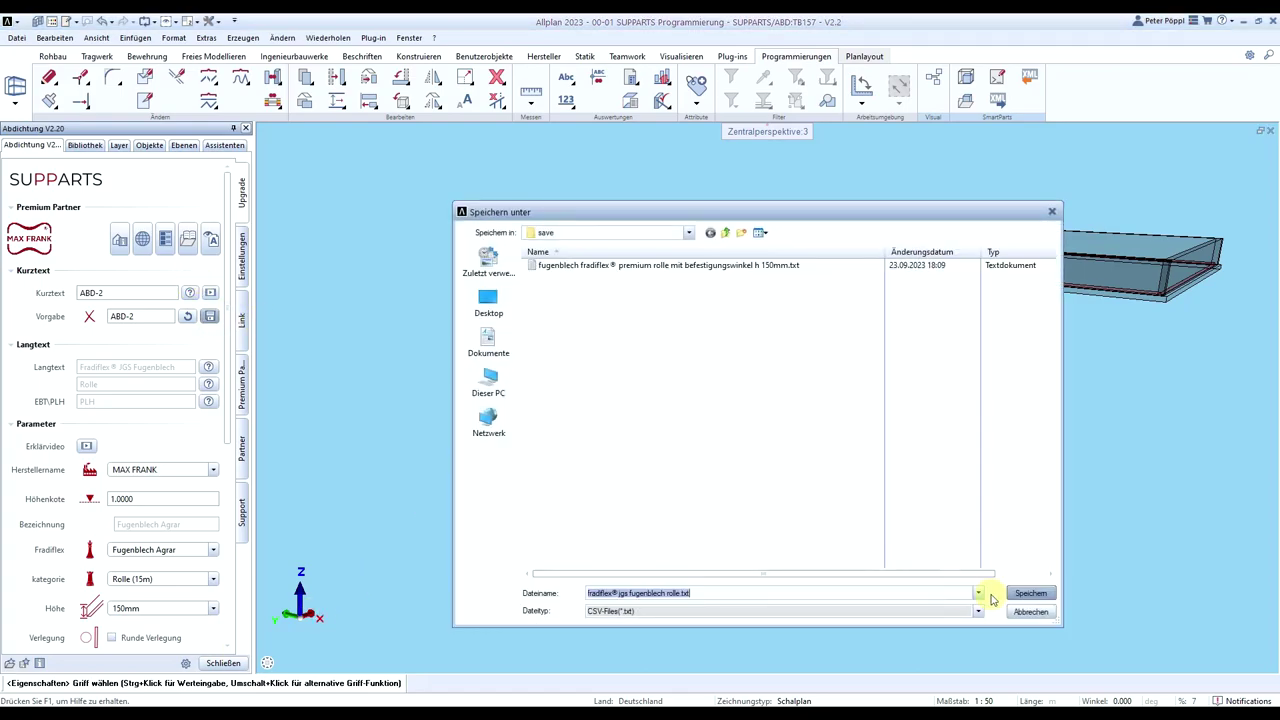
{"action": "left_click", "coordinate": [1026, 590]}
{"action": "left_click", "coordinate": [234, 666]}
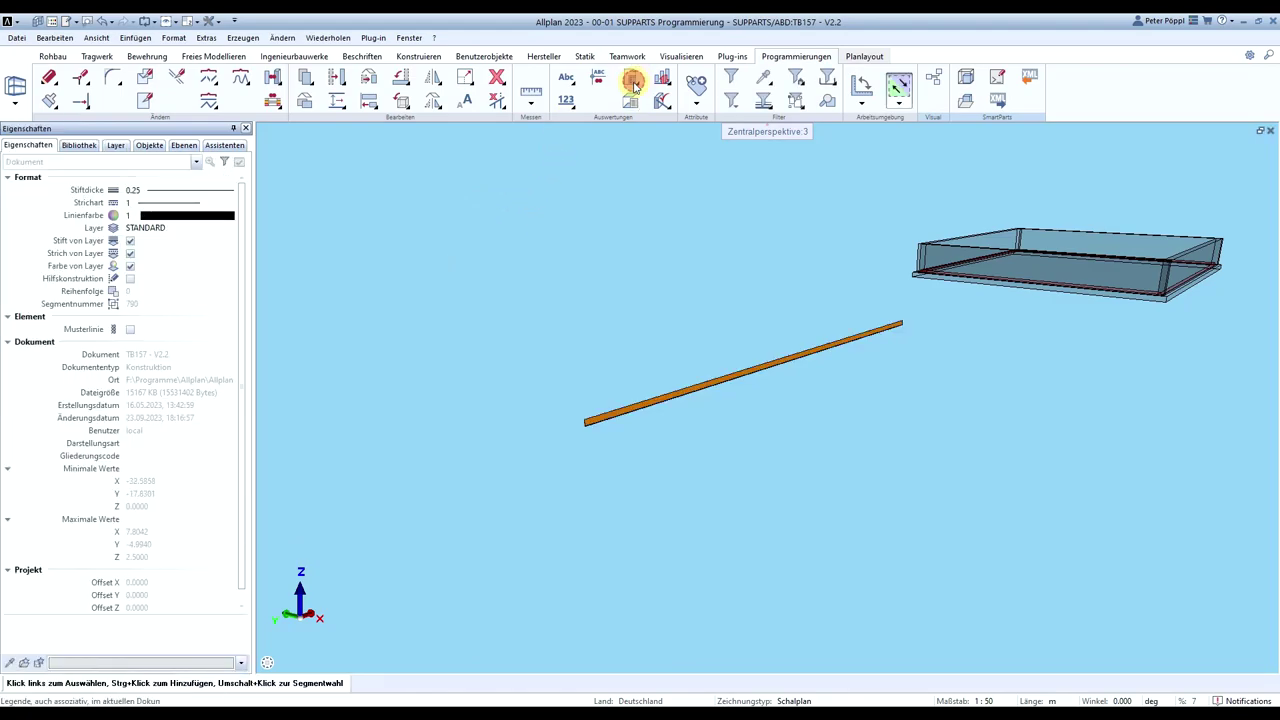
Generate the !EBT-Mengenliste_1-13.rdlc report for all elements, compare it with Platzhalter on and off, and close it
{"action": "left_click", "coordinate": [630, 84]}
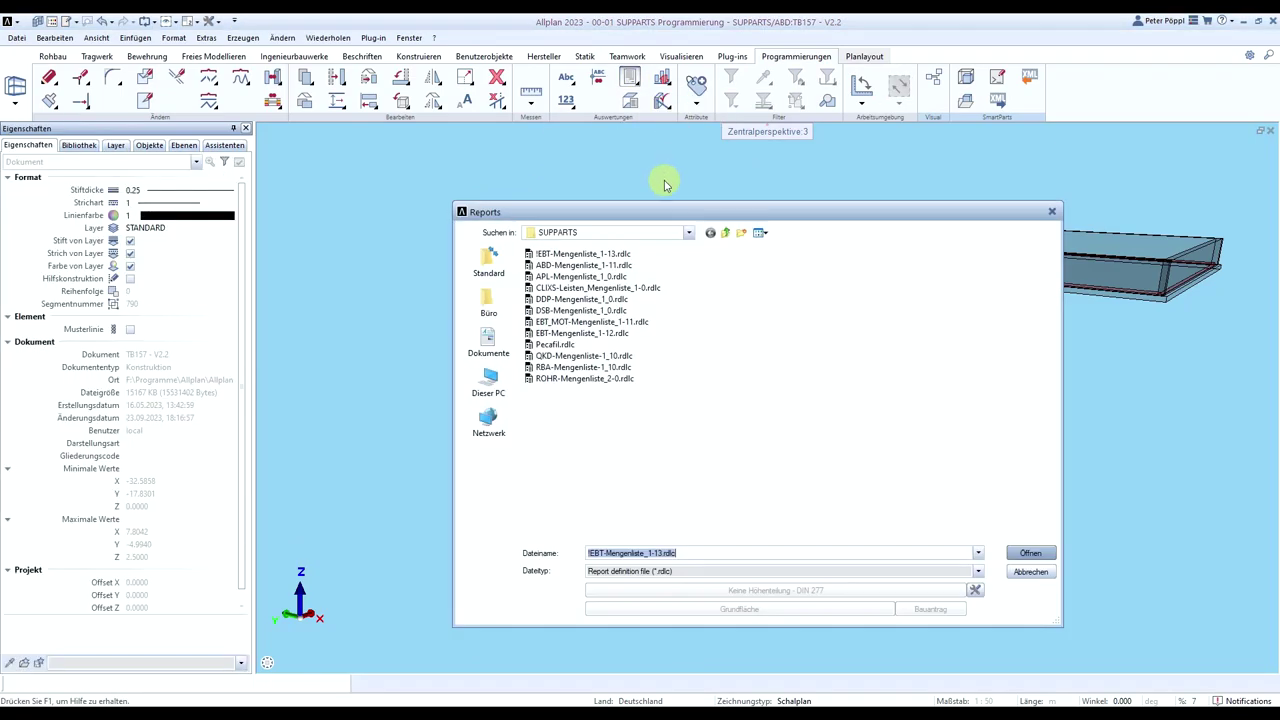
{"action": "left_click", "coordinate": [1025, 550]}
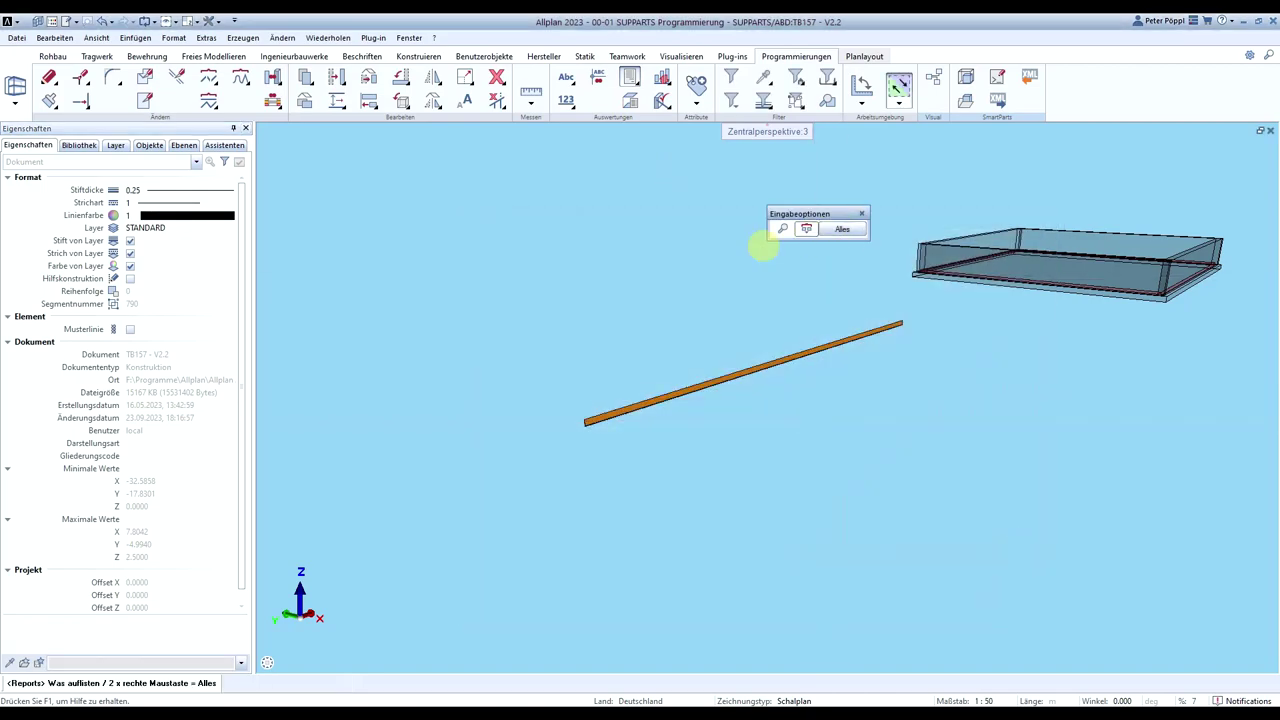
{"action": "left_click", "coordinate": [683, 279]}
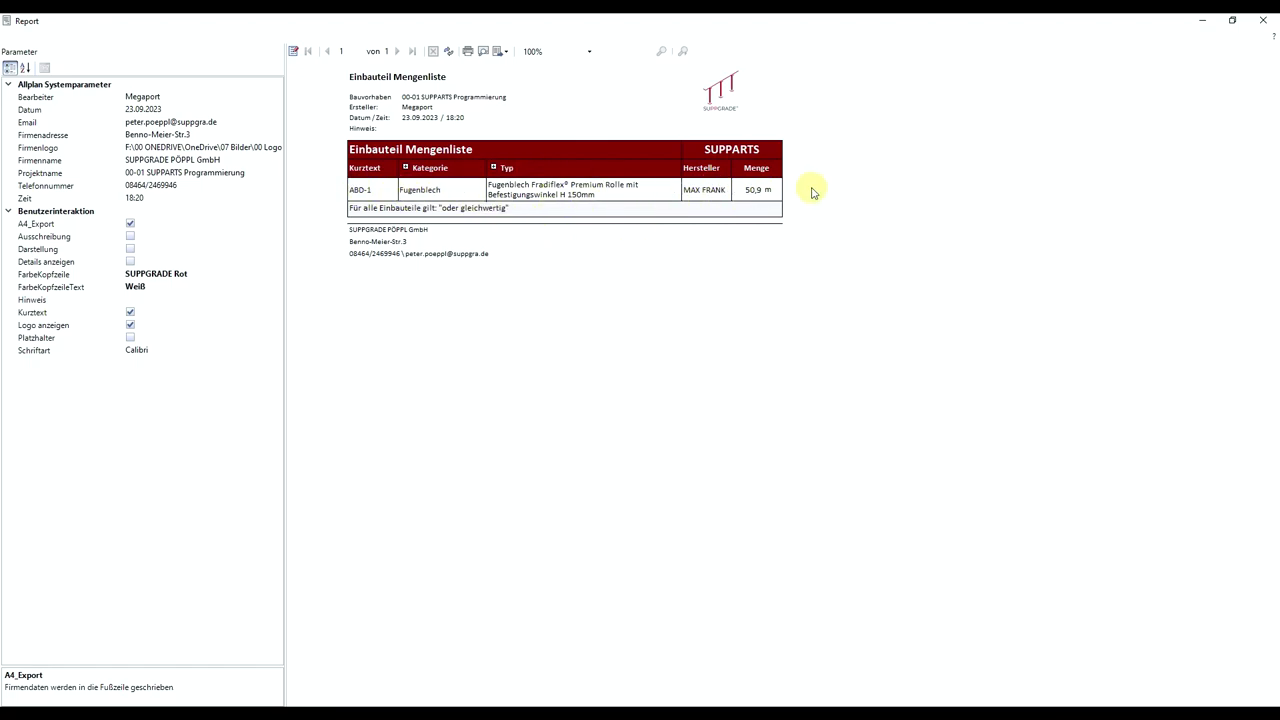
{"action": "left_click", "coordinate": [130, 337]}
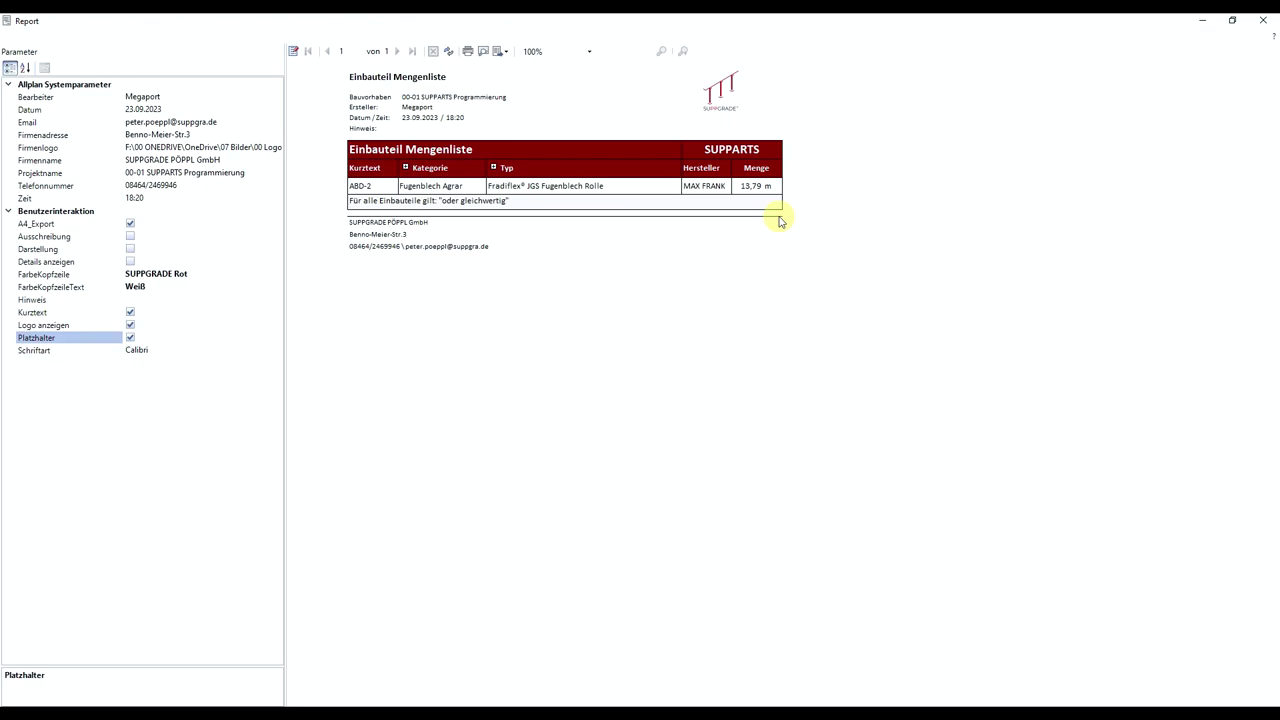
{"action": "left_click", "coordinate": [129, 339]}
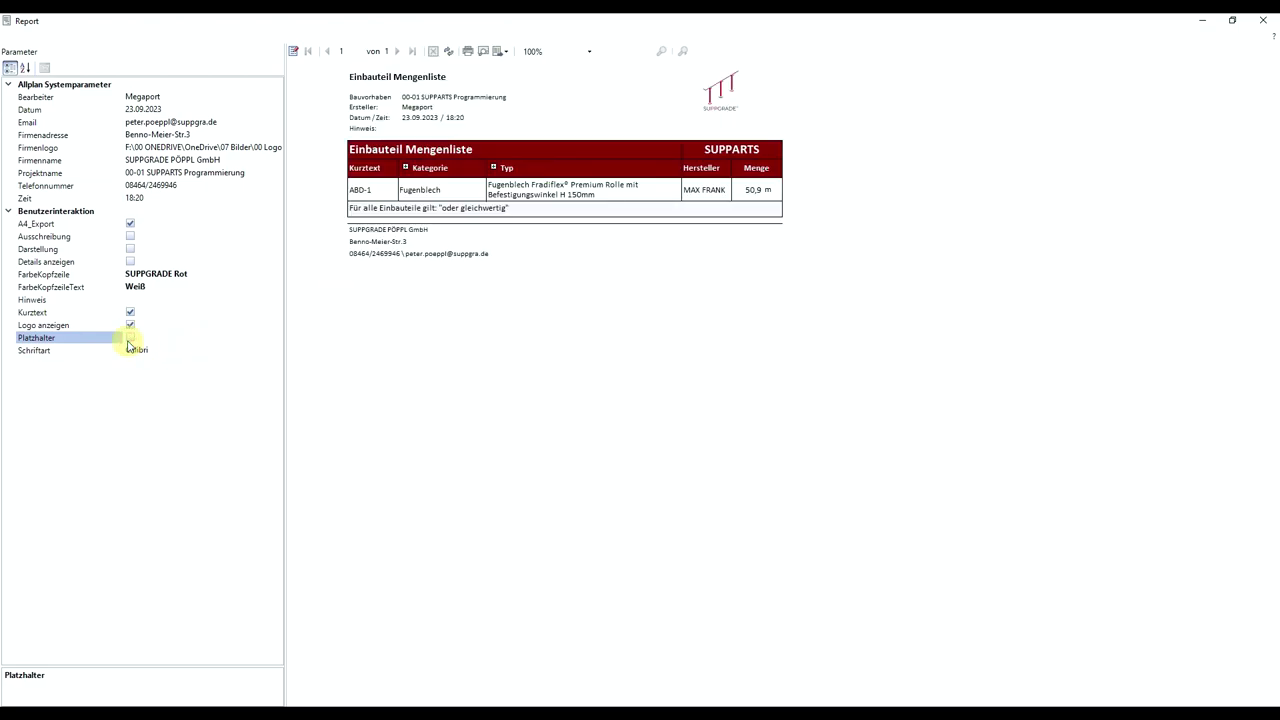
{"action": "left_click", "coordinate": [1262, 20]}
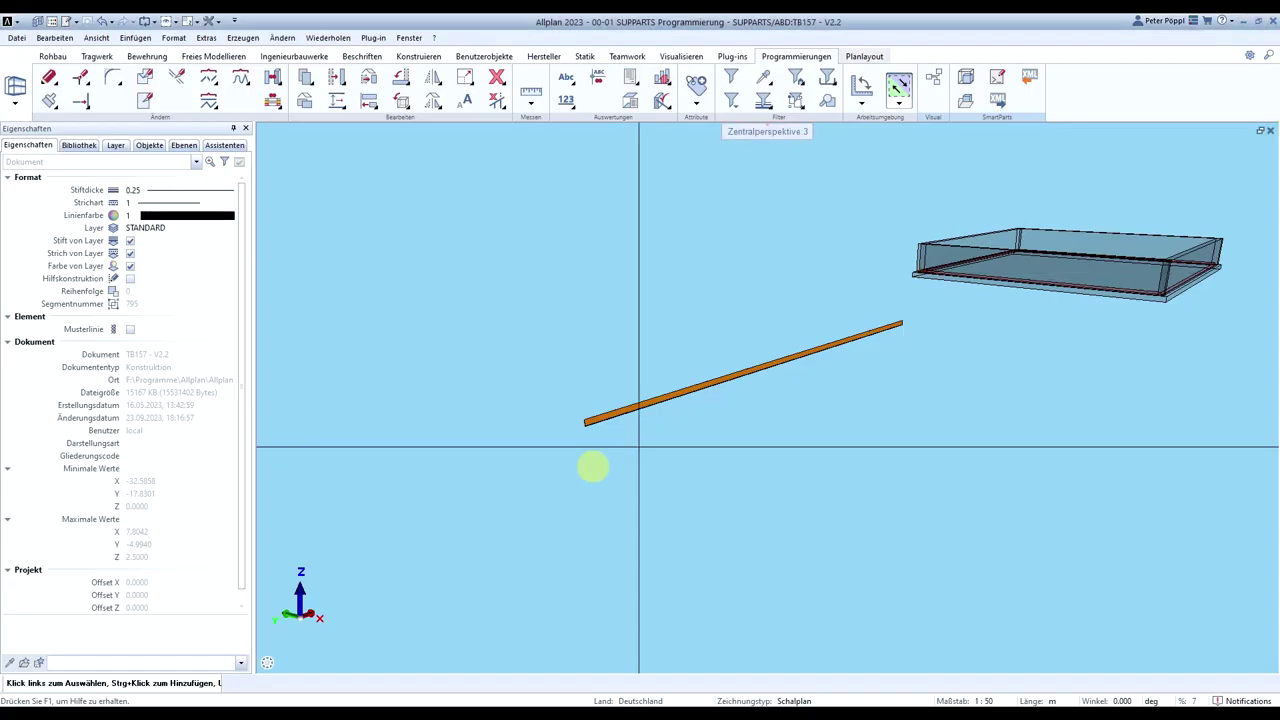
Close the central perspective window and show the Fugenblech and the wall layout in the Grundriss
{"action": "left_click", "coordinate": [281, 662]}
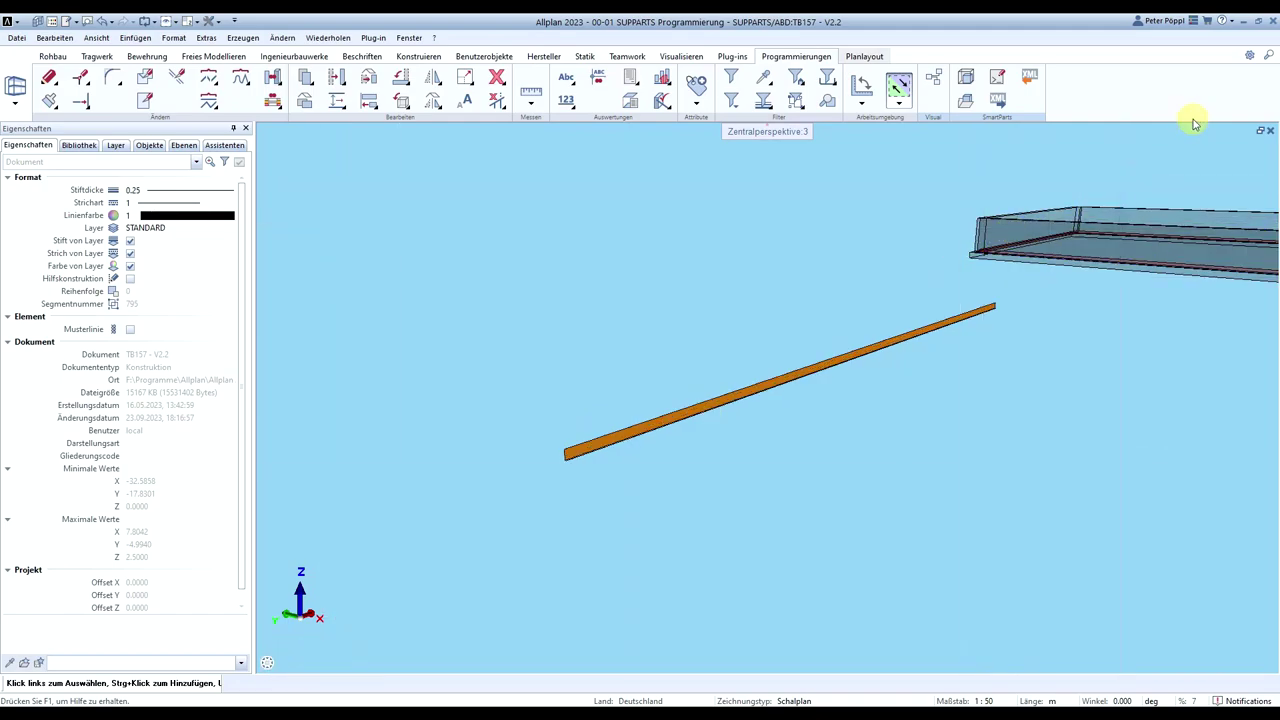
{"action": "left_click", "coordinate": [1269, 130]}
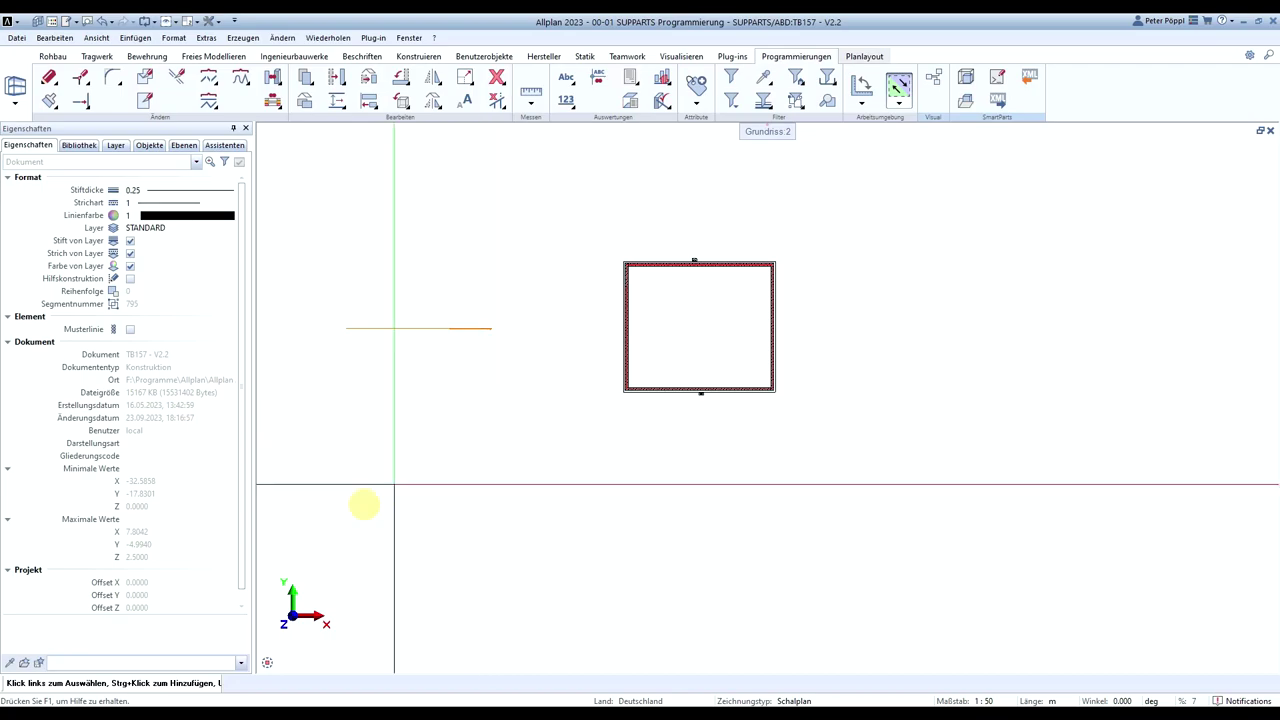
{"action": "left_click", "coordinate": [283, 663]}
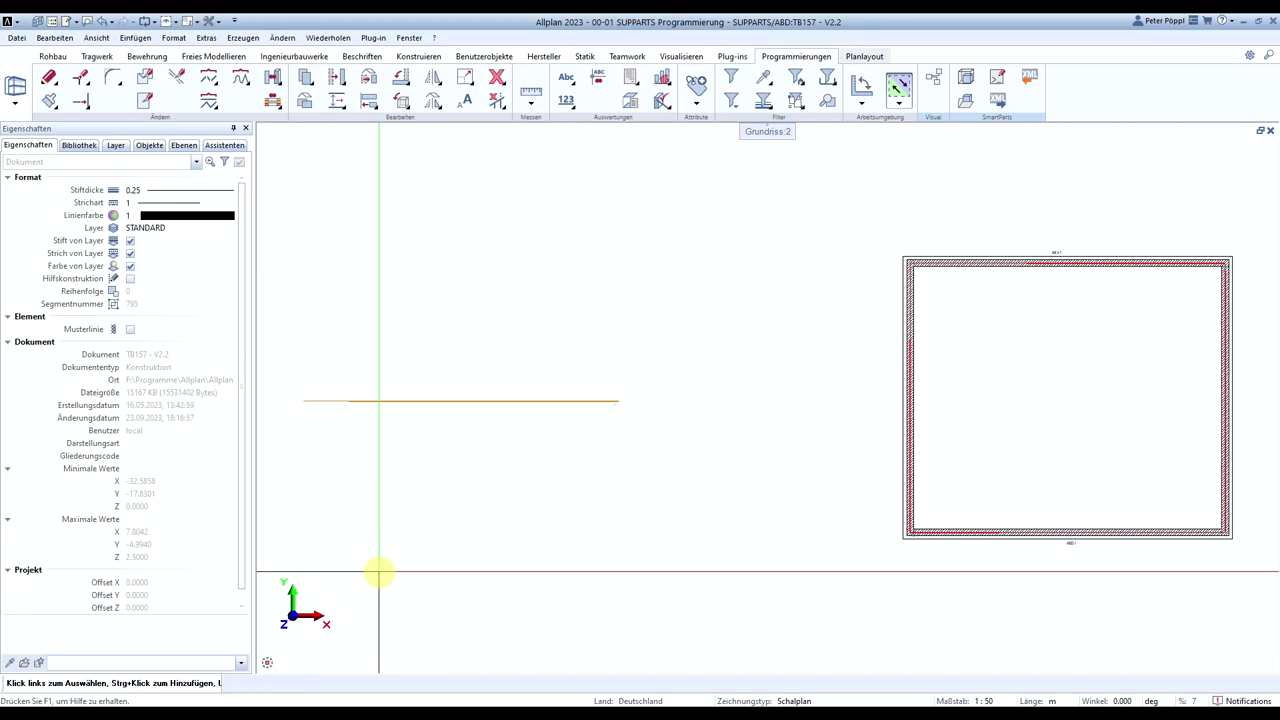